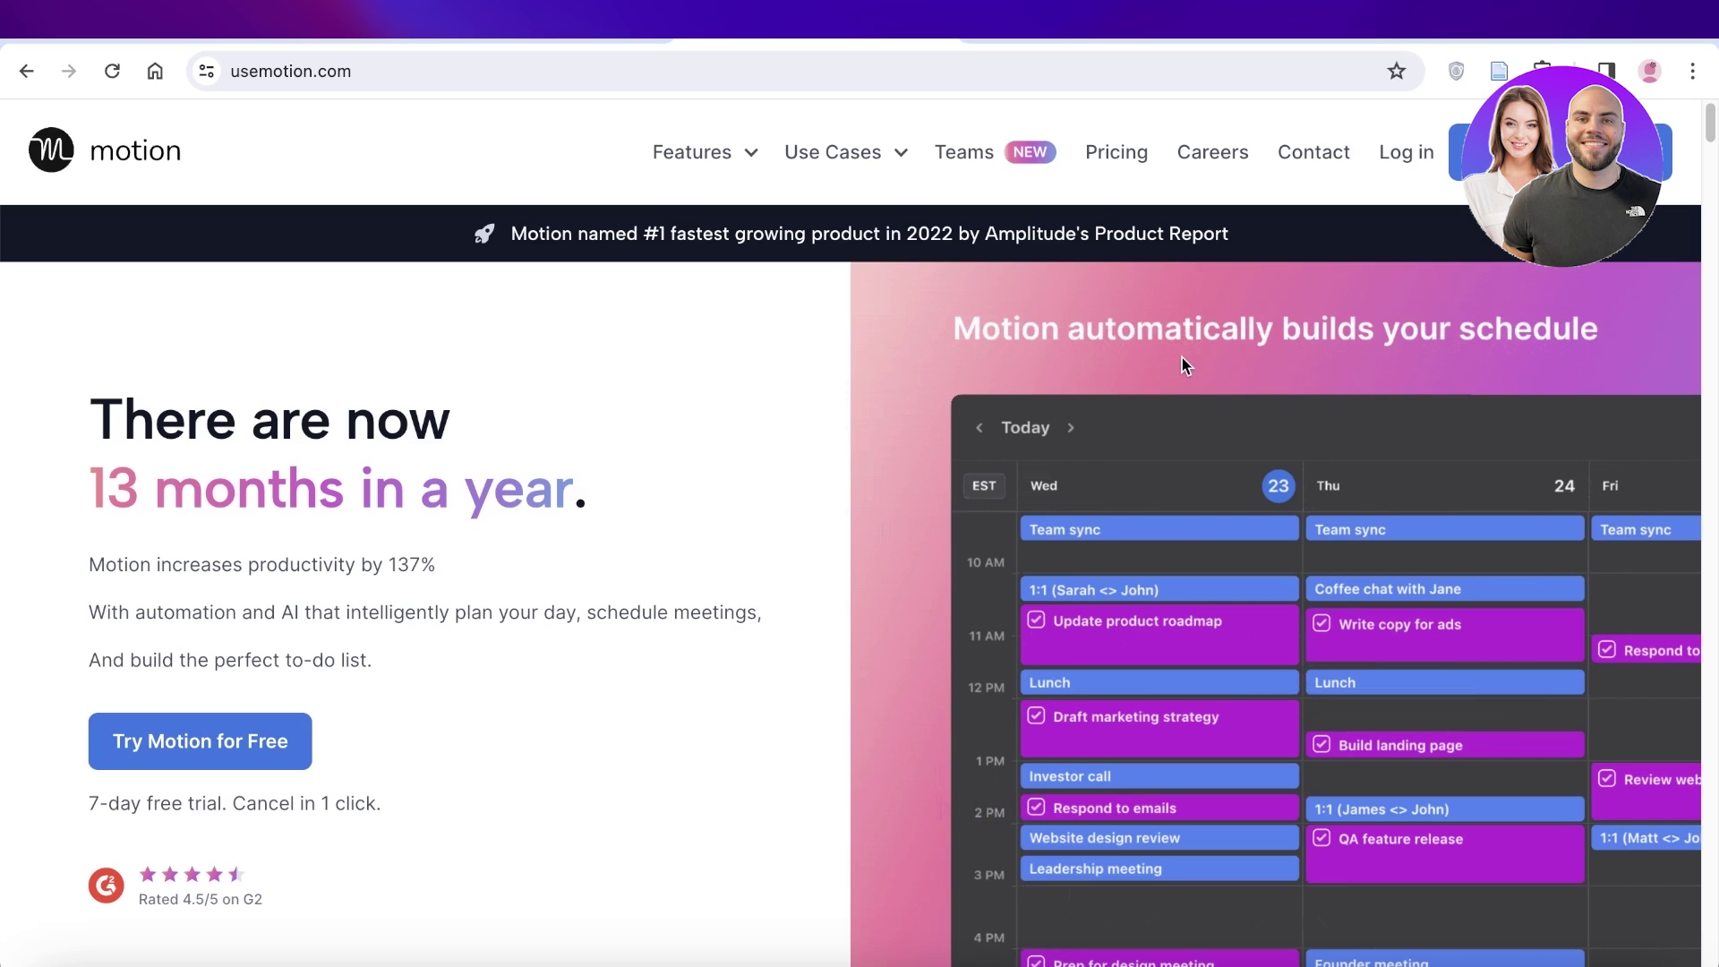
Scroll through the Motion homepage
{"action": "scroll", "coordinate": [1163, 365], "scroll_direction": "down", "scroll_amount": 3}
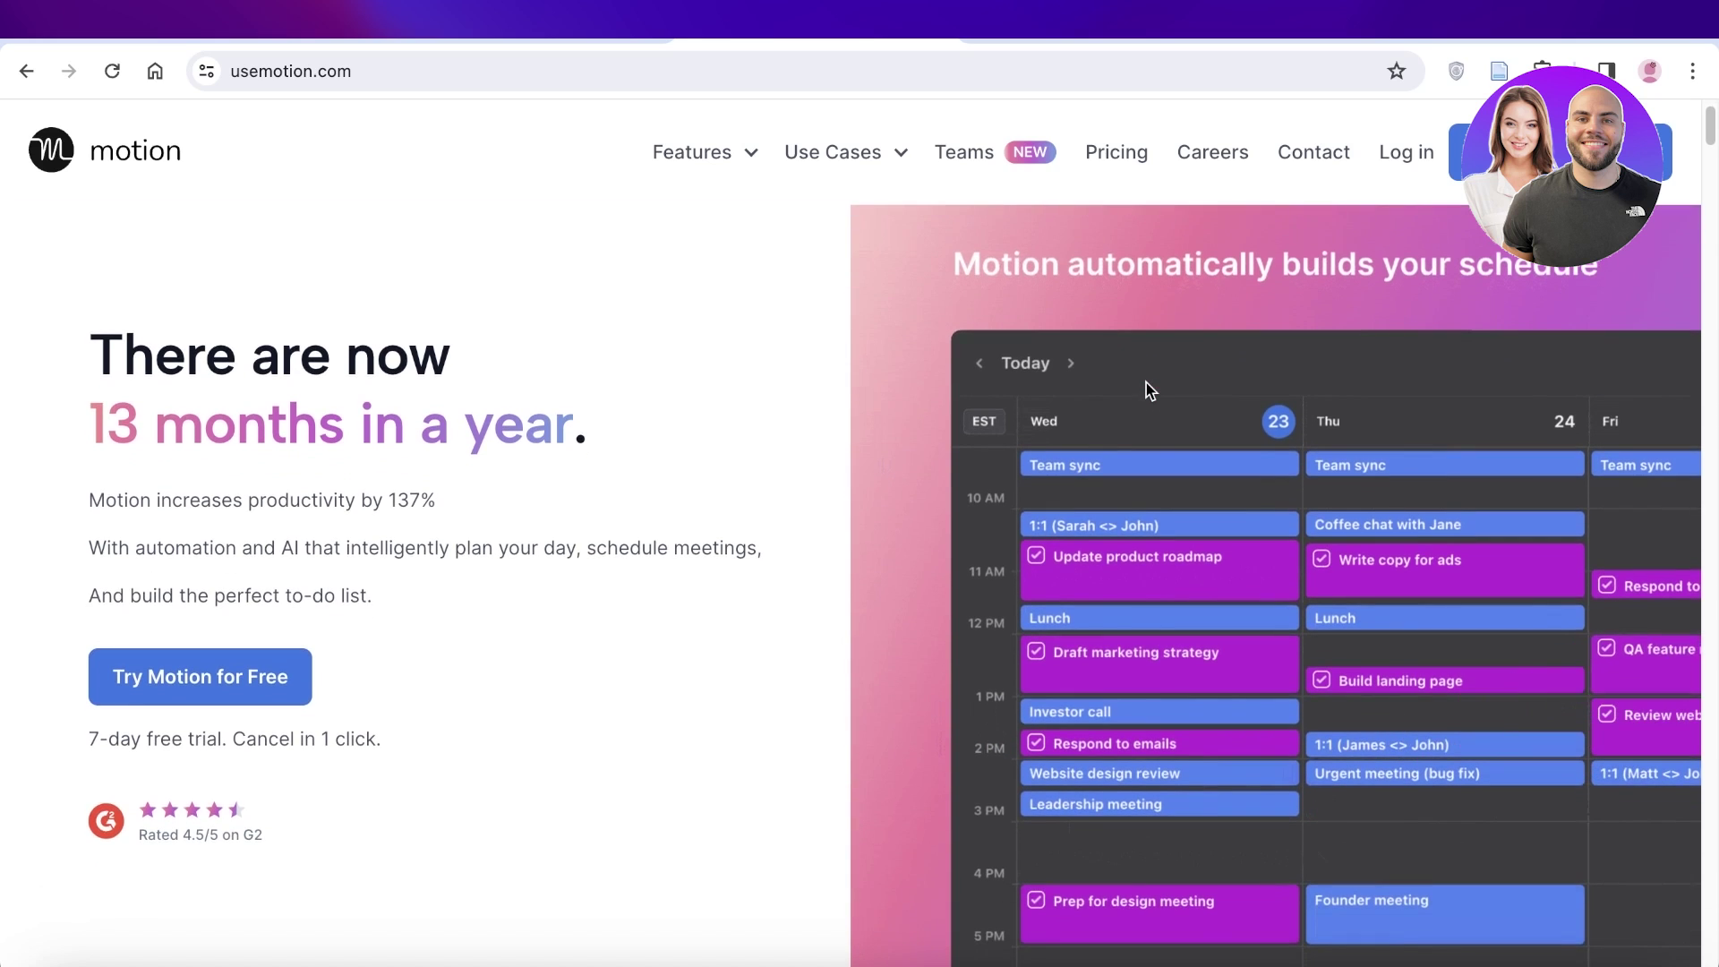
{"action": "scroll", "coordinate": [1142, 414], "scroll_direction": "down", "scroll_amount": 12}
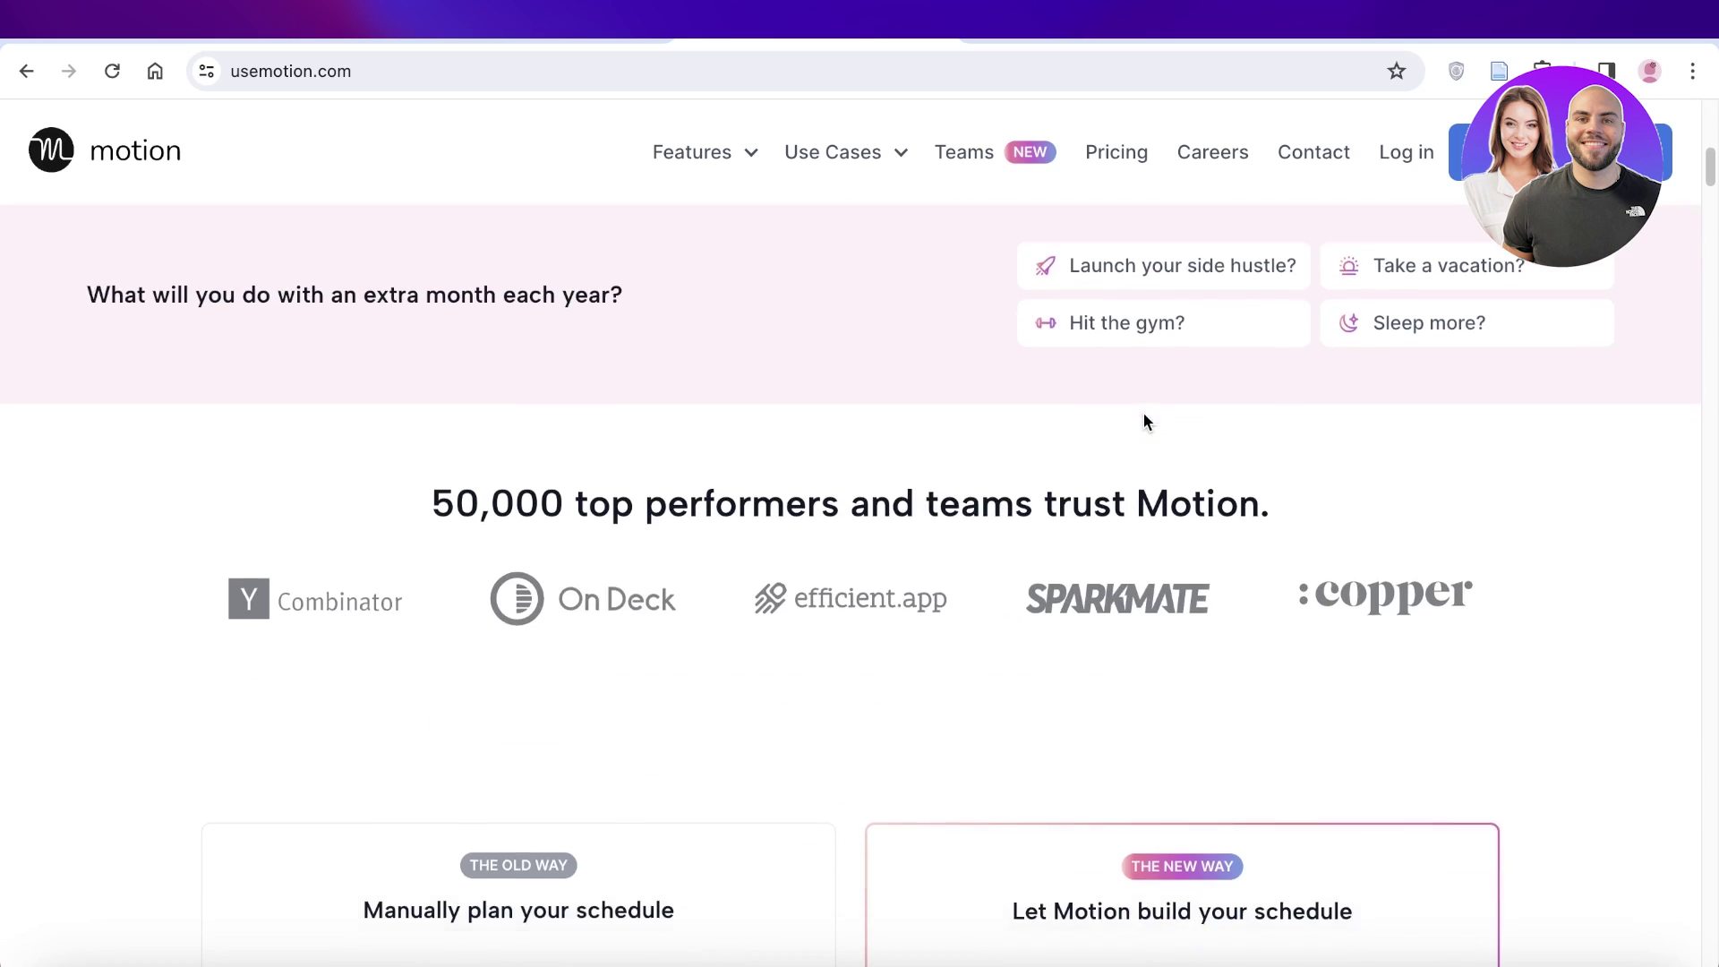
{"action": "scroll", "coordinate": [1574, 353], "scroll_direction": "down", "scroll_amount": 5}
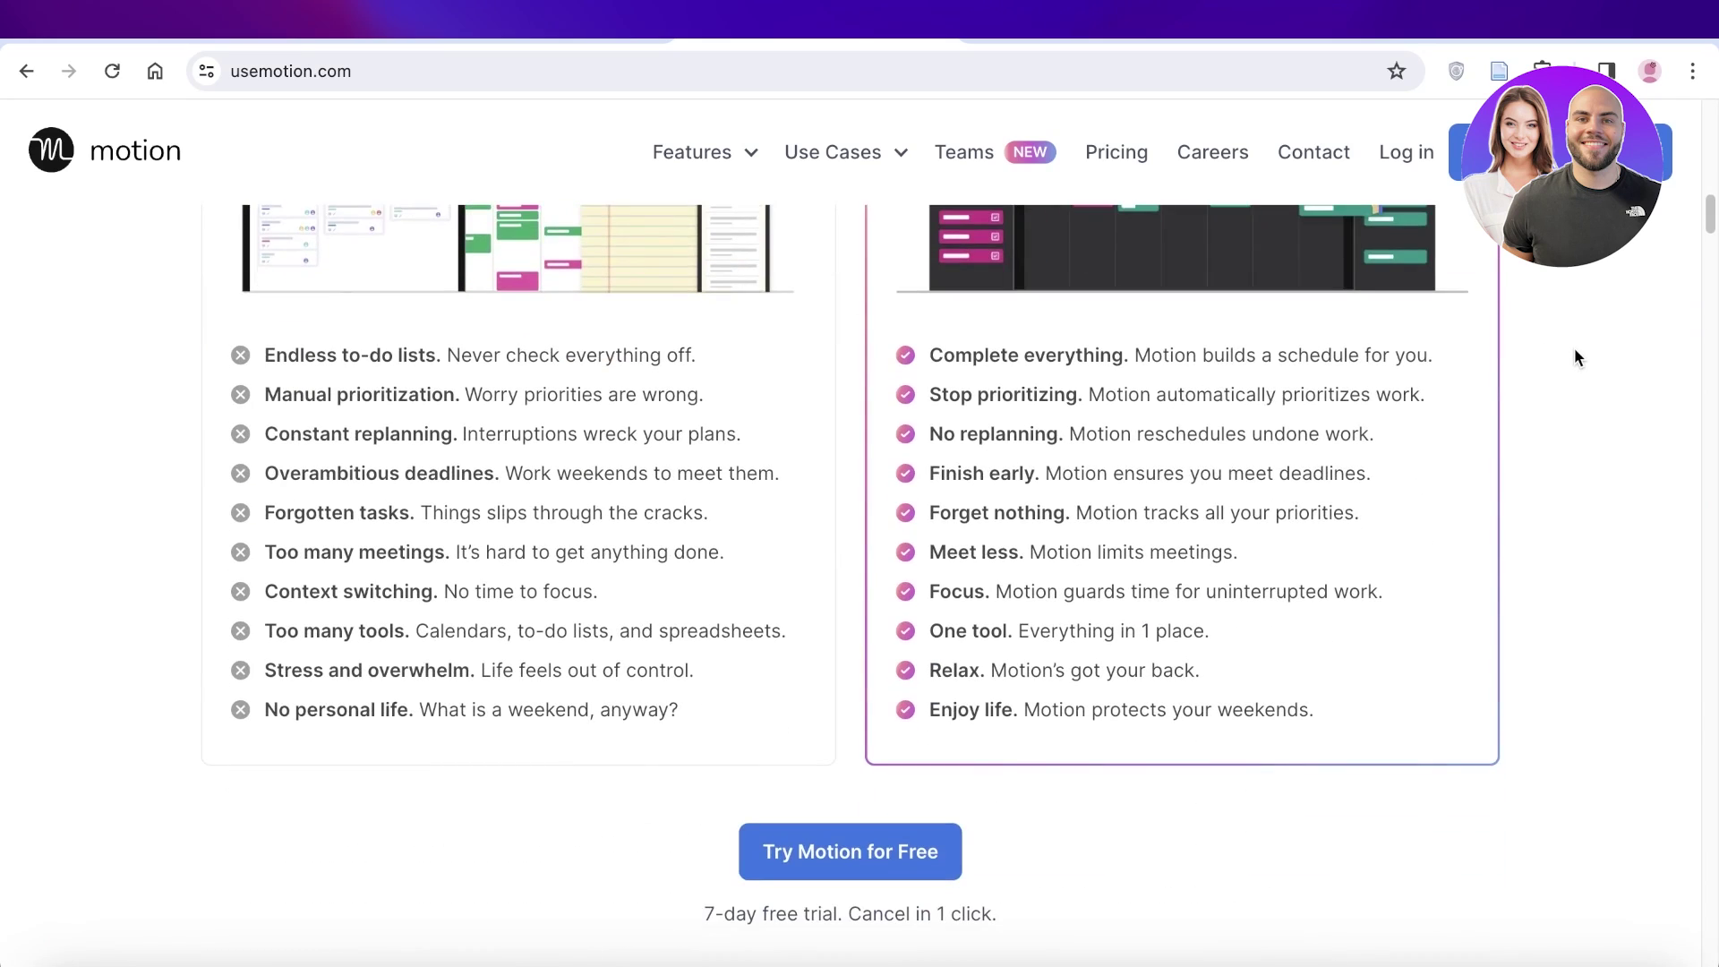
{"action": "scroll", "coordinate": [1574, 350], "scroll_direction": "down", "scroll_amount": 5}
{"action": "scroll", "coordinate": [1574, 344], "scroll_direction": "up", "scroll_amount": 10}
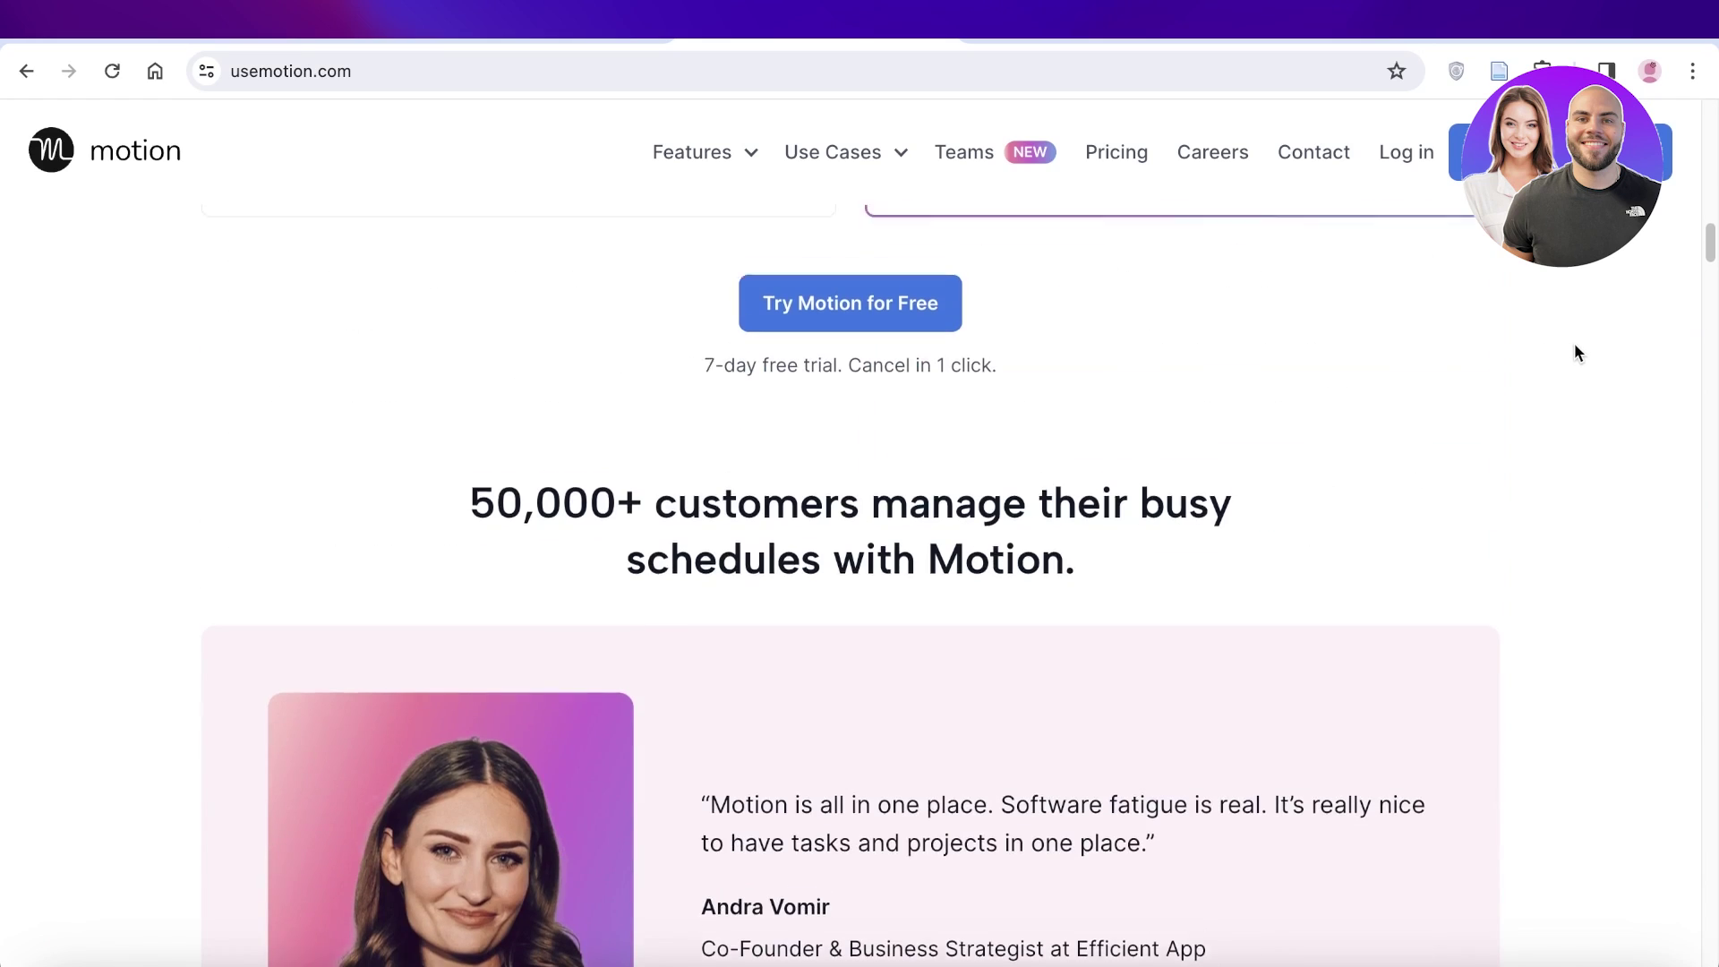
{"action": "scroll", "coordinate": [1576, 345], "scroll_direction": "down", "scroll_amount": 5}
{"action": "scroll", "coordinate": [1560, 367], "scroll_direction": "down", "scroll_amount": 1}
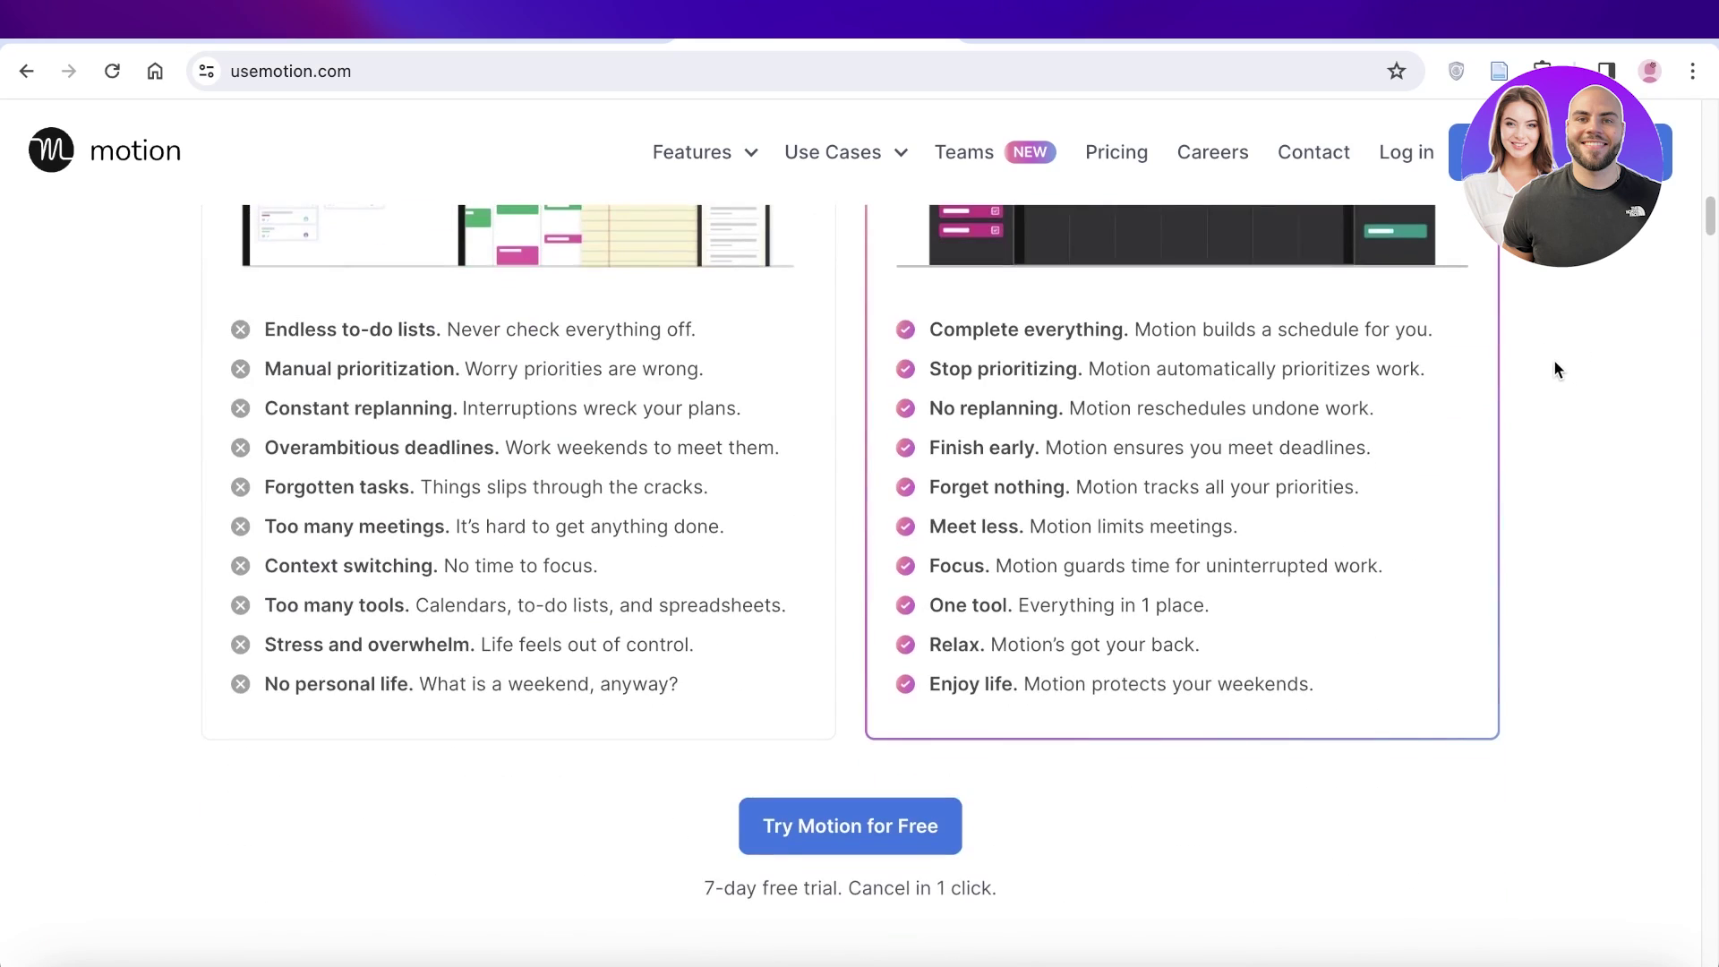
{"action": "scroll", "coordinate": [1554, 358], "scroll_direction": "up", "scroll_amount": 5}
{"action": "scroll", "coordinate": [1557, 362], "scroll_direction": "up", "scroll_amount": 8}
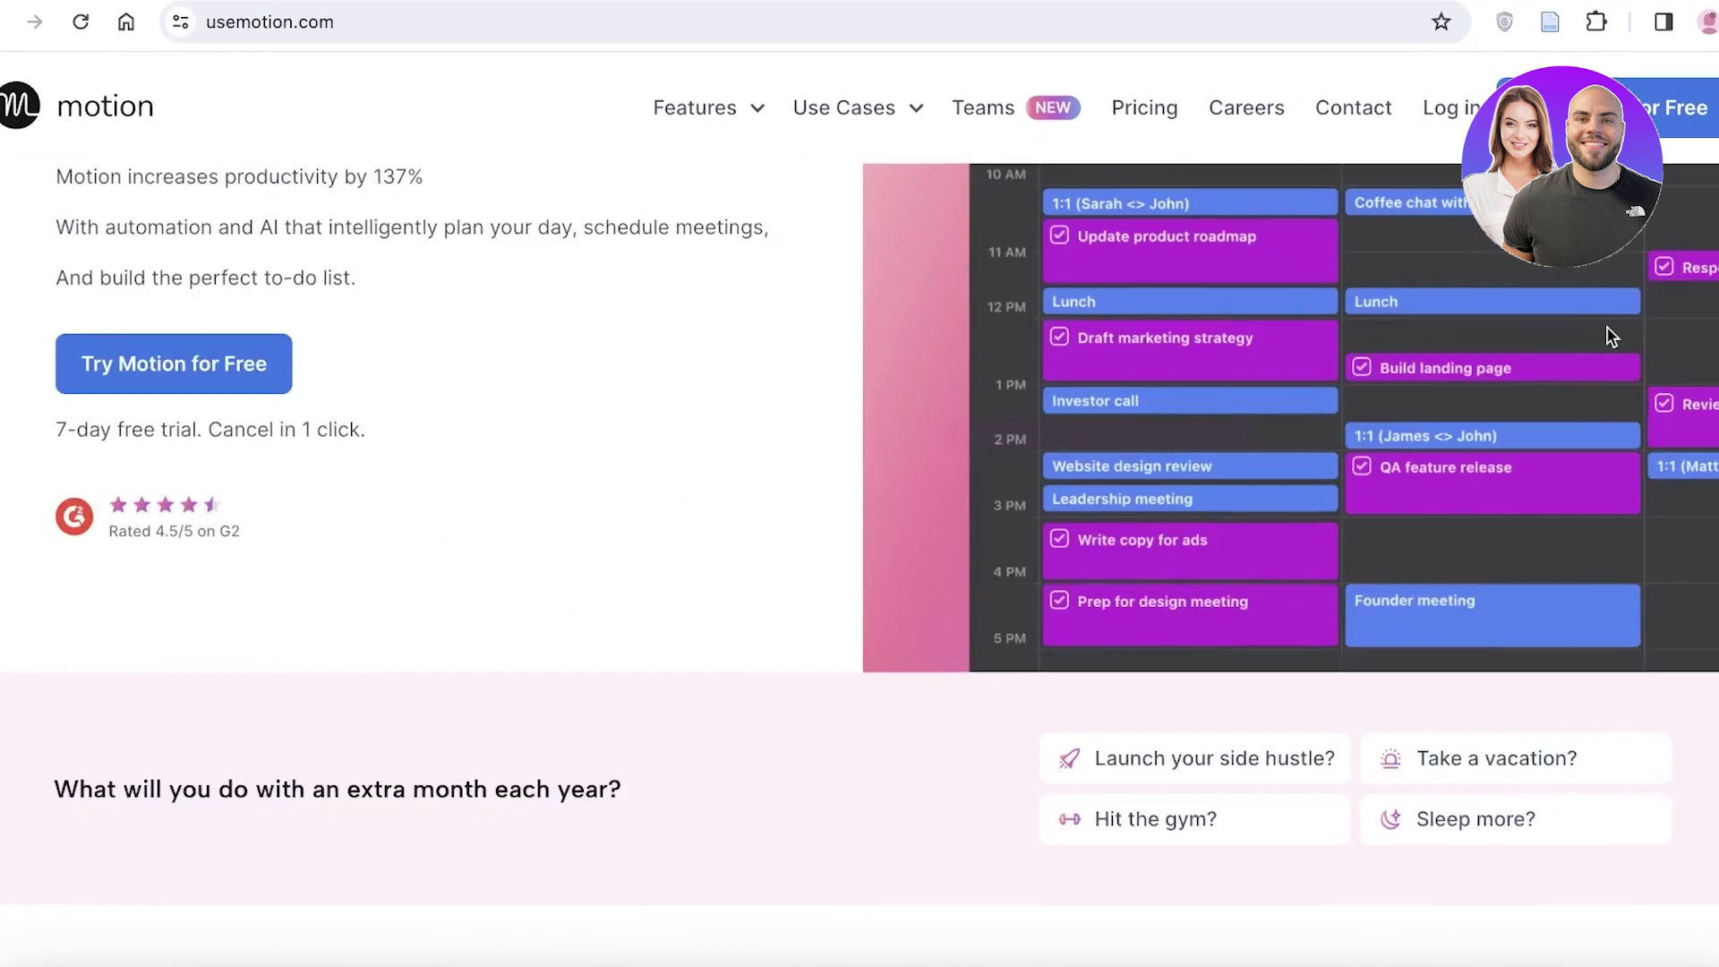
{"action": "scroll", "coordinate": [1612, 336], "scroll_direction": "up", "scroll_amount": 4}
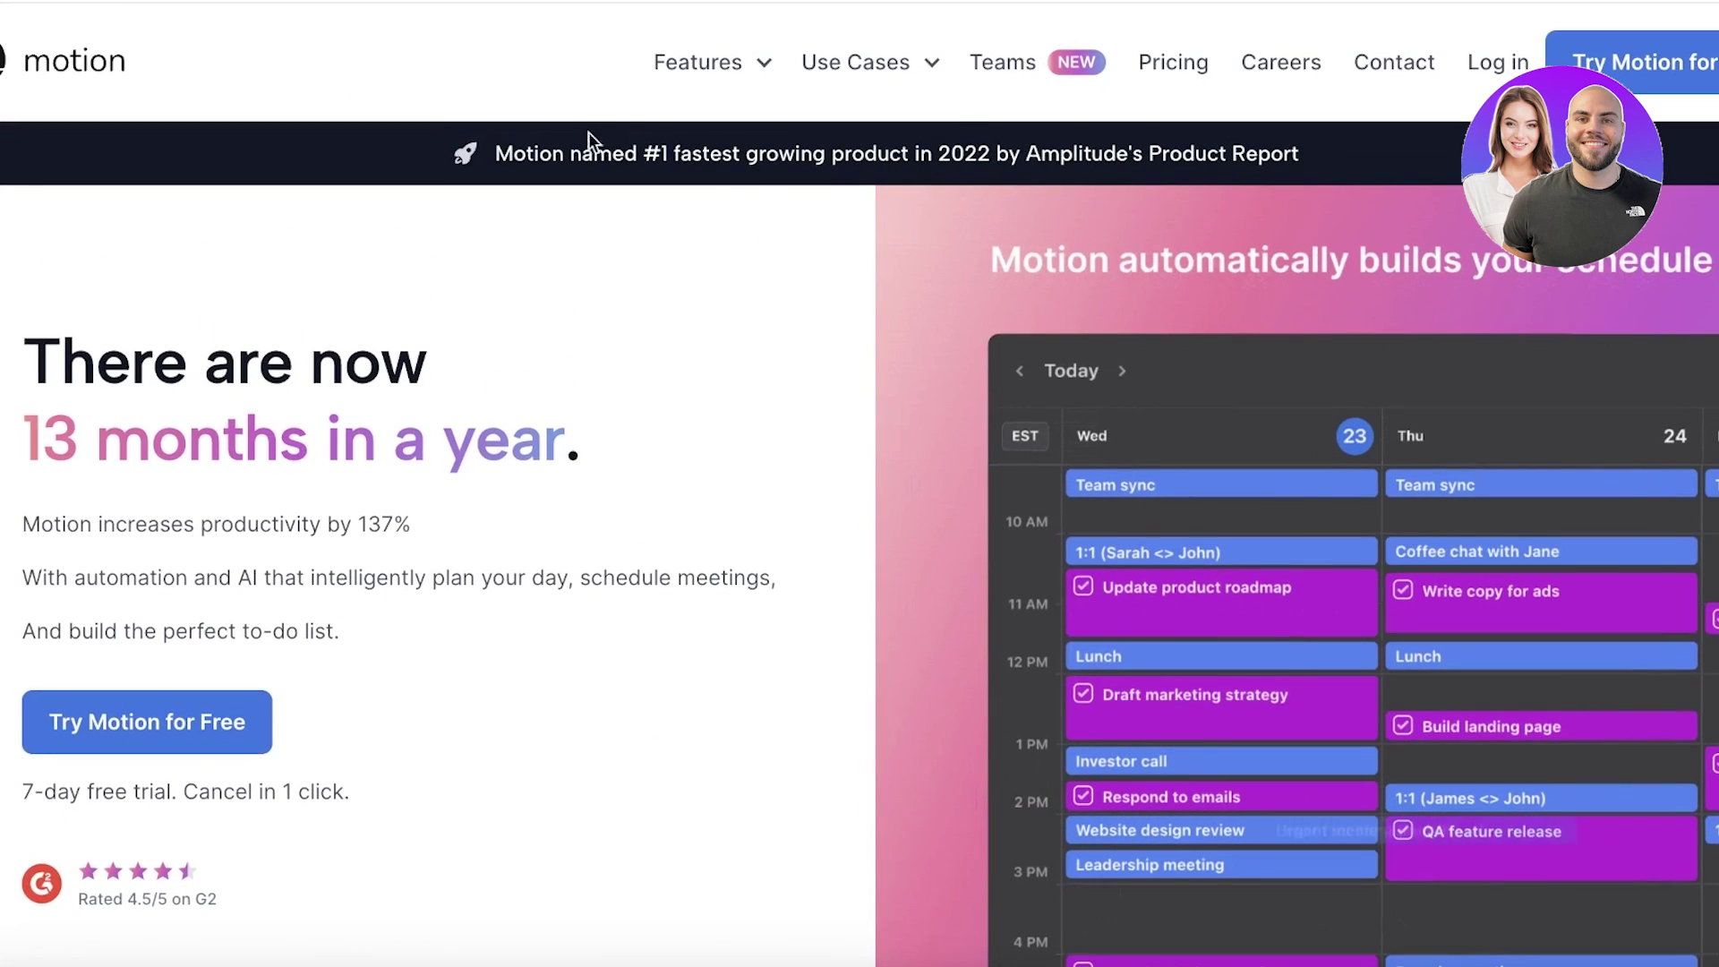
Open and browse the Motion for Teams page
{"action": "mouse_move", "coordinate": [690, 84]}
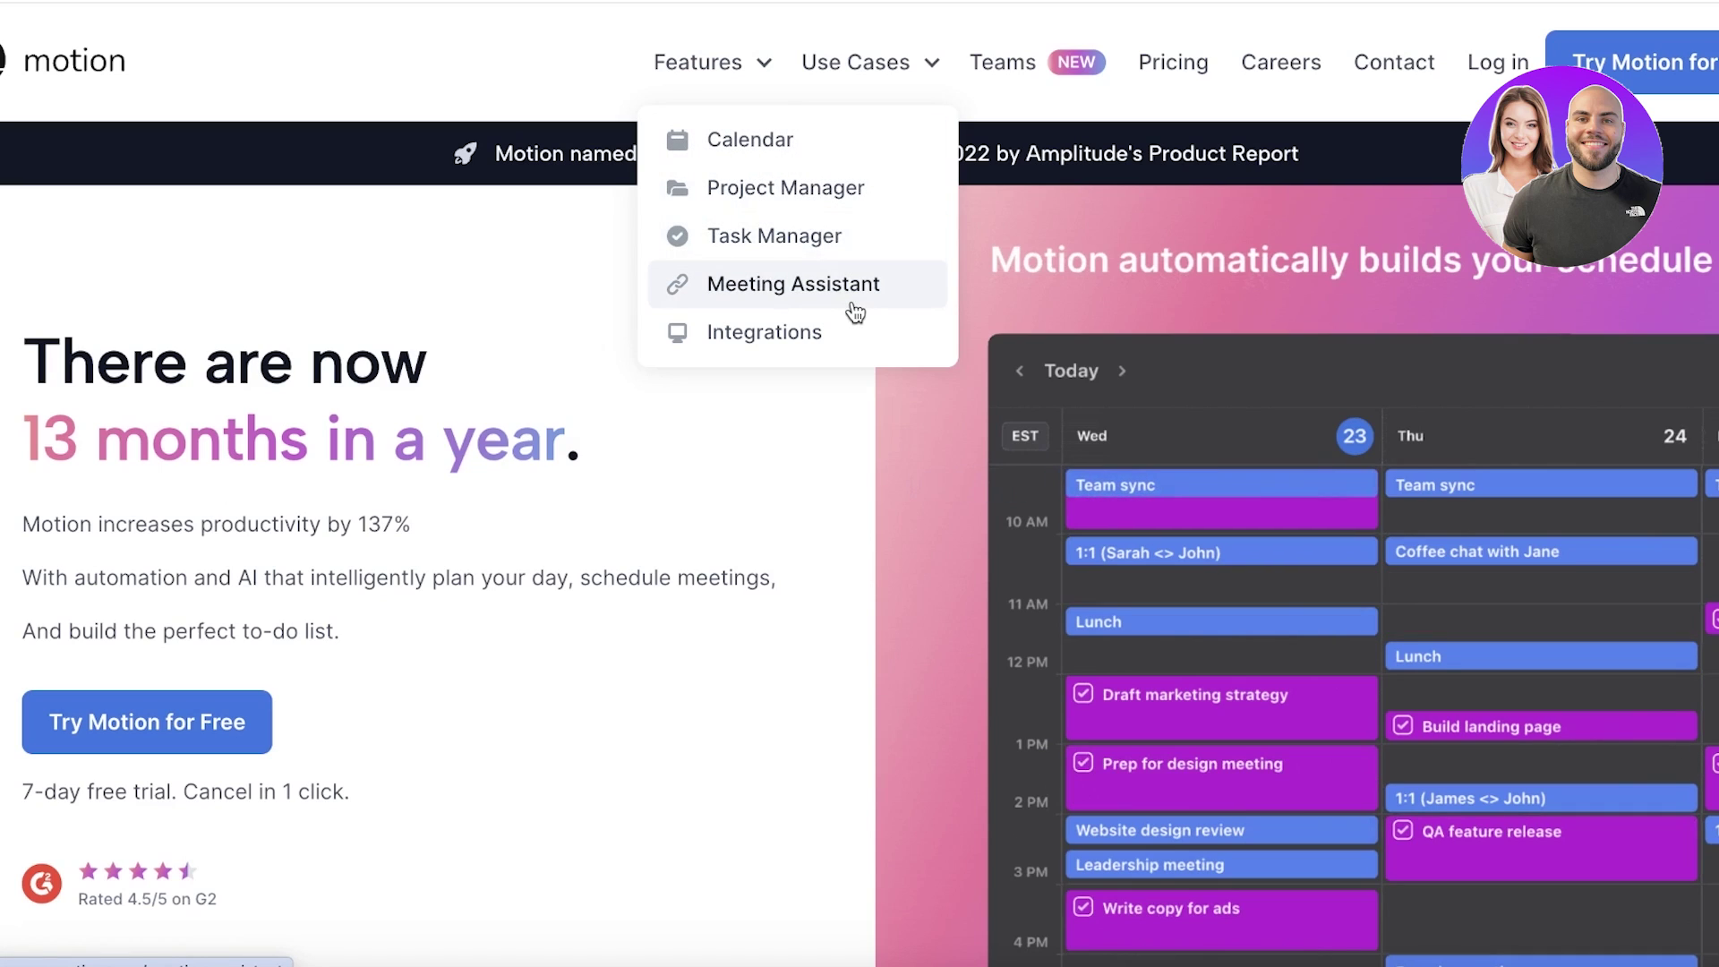
{"action": "mouse_move", "coordinate": [856, 61]}
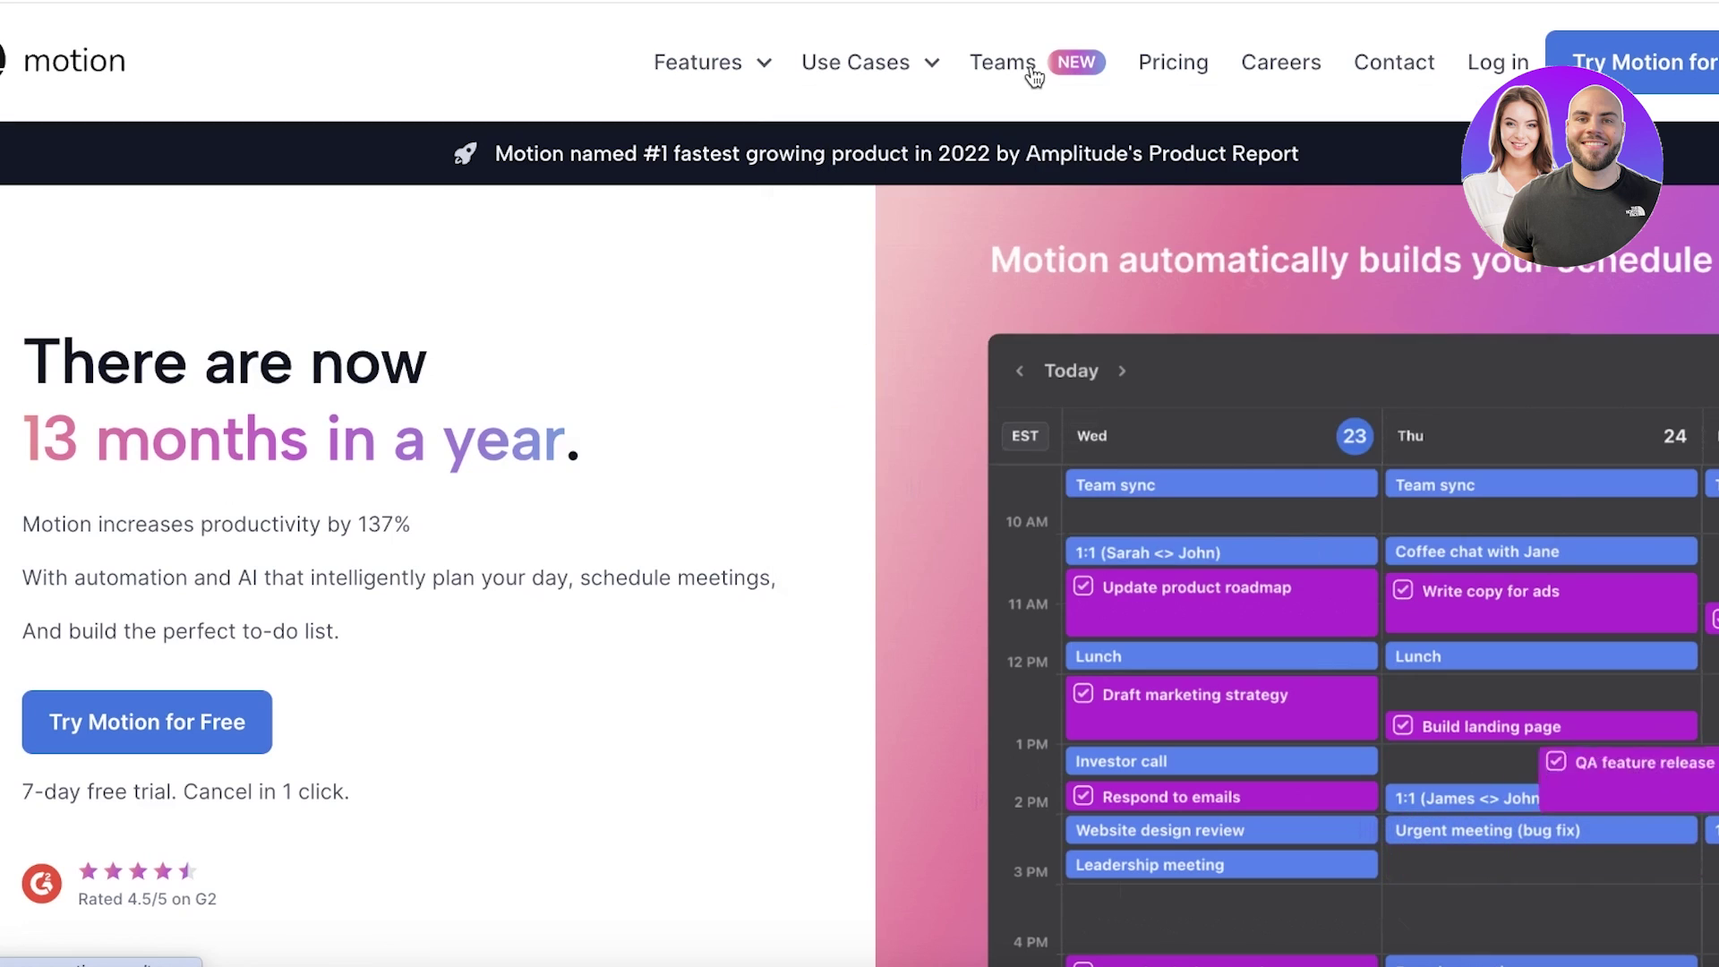
{"action": "left_click", "coordinate": [1002, 63]}
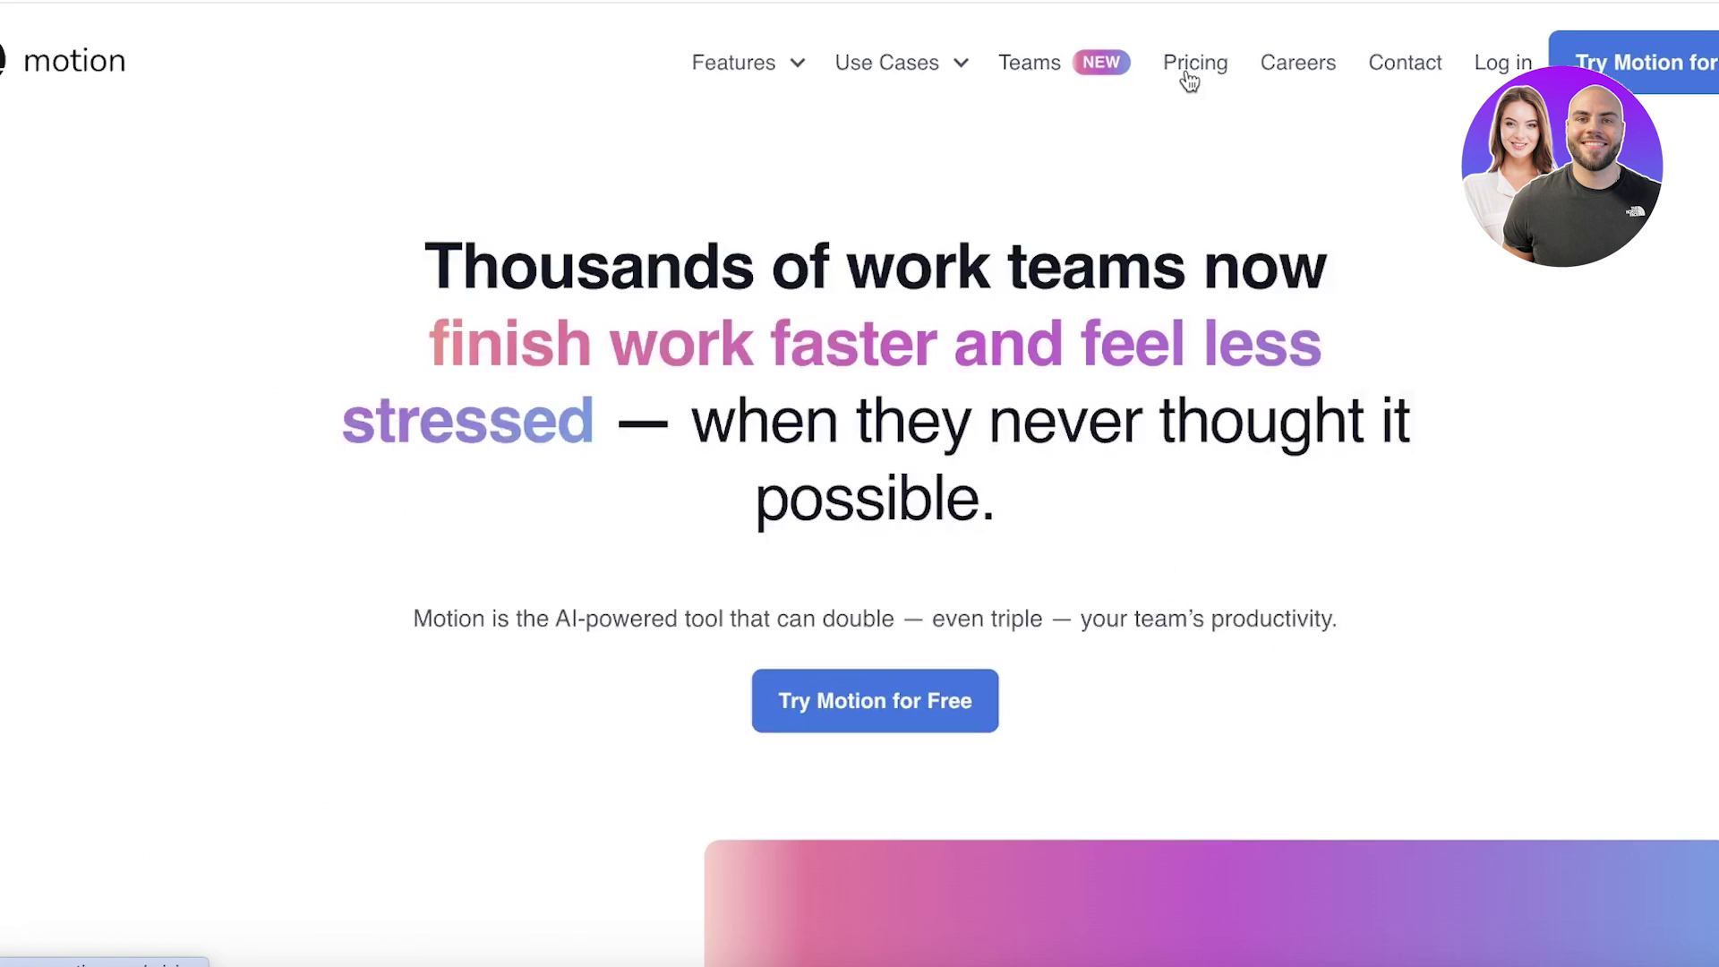
{"action": "scroll", "coordinate": [1176, 111], "scroll_direction": "down", "scroll_amount": 7}
{"action": "scroll", "coordinate": [664, 269], "scroll_direction": "up", "scroll_amount": 7}
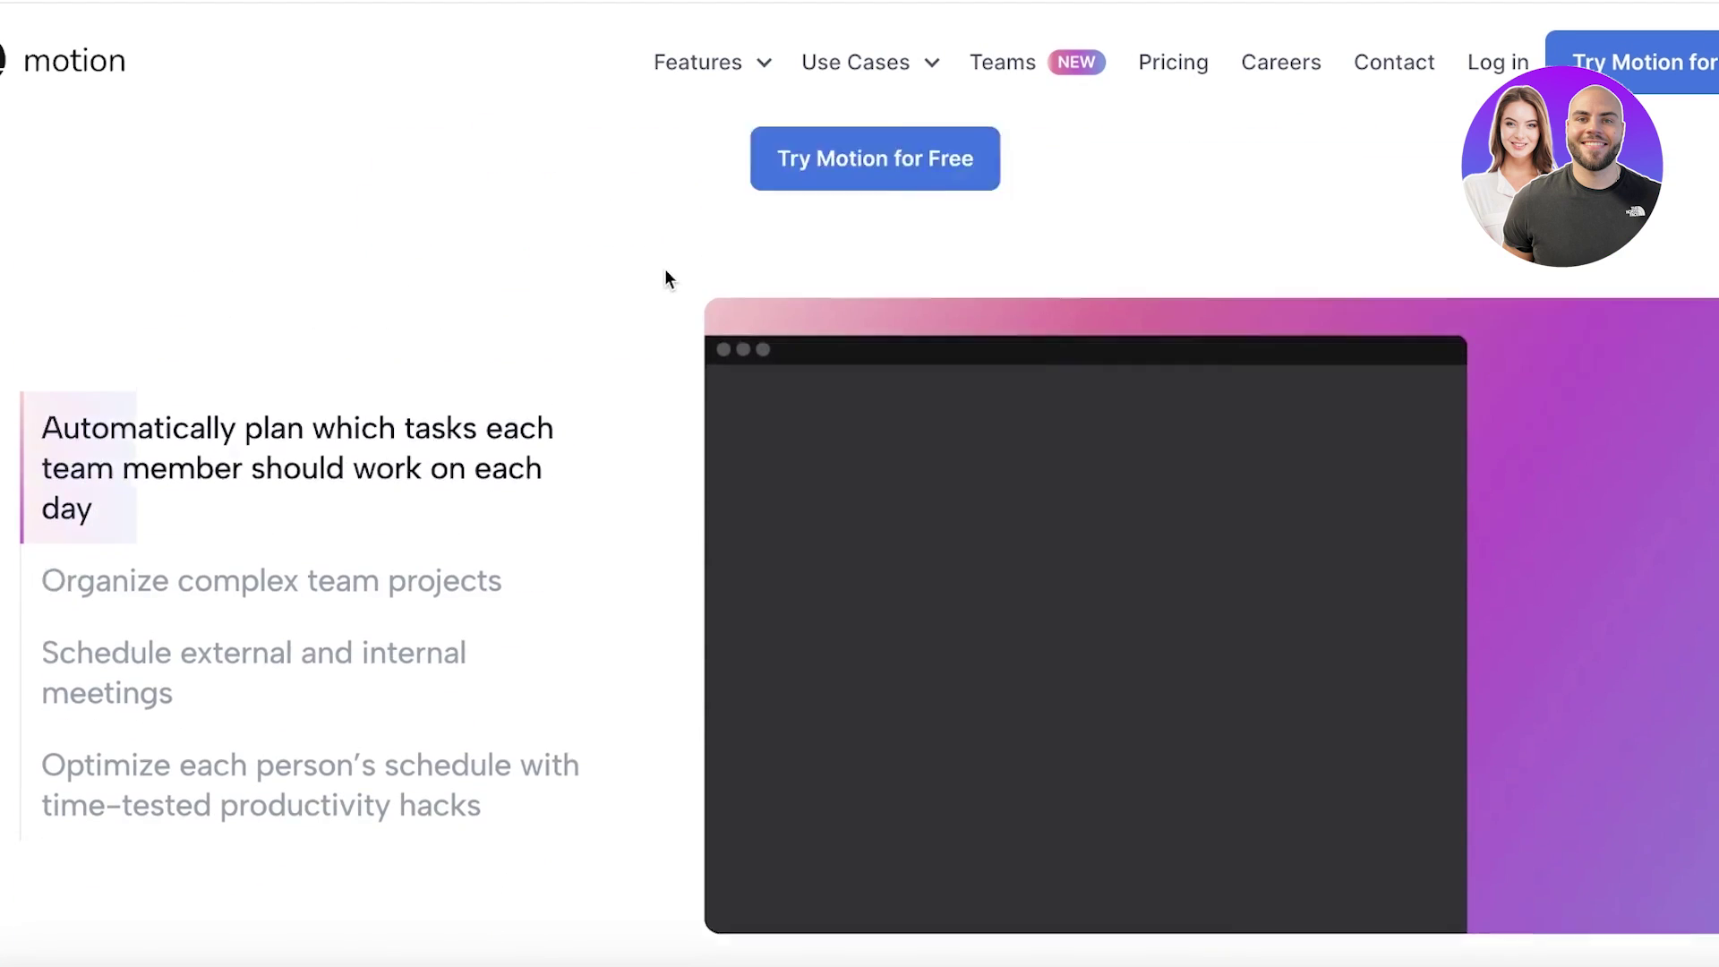
{"action": "scroll", "coordinate": [667, 273], "scroll_direction": "down", "scroll_amount": 5}
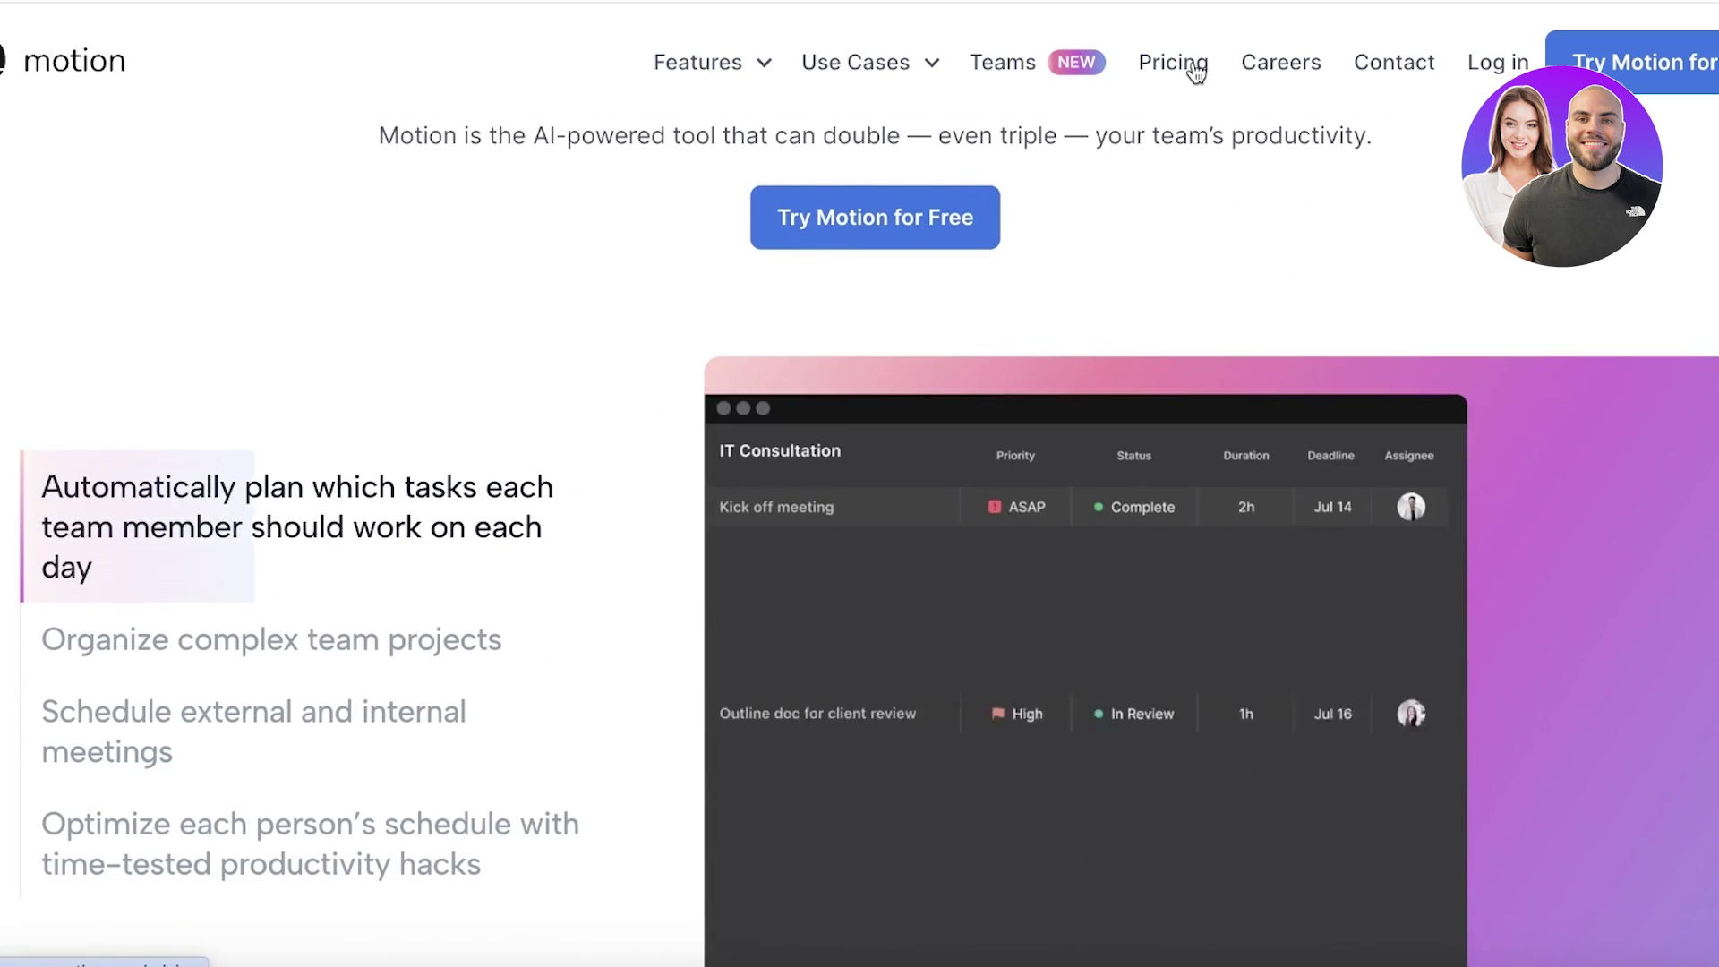
Open Pricing and review the Individual $19 and Team $12 plans and ROI calculator
{"action": "left_click", "coordinate": [1194, 66]}
{"action": "scroll", "coordinate": [1194, 70], "scroll_direction": "down", "scroll_amount": 4}
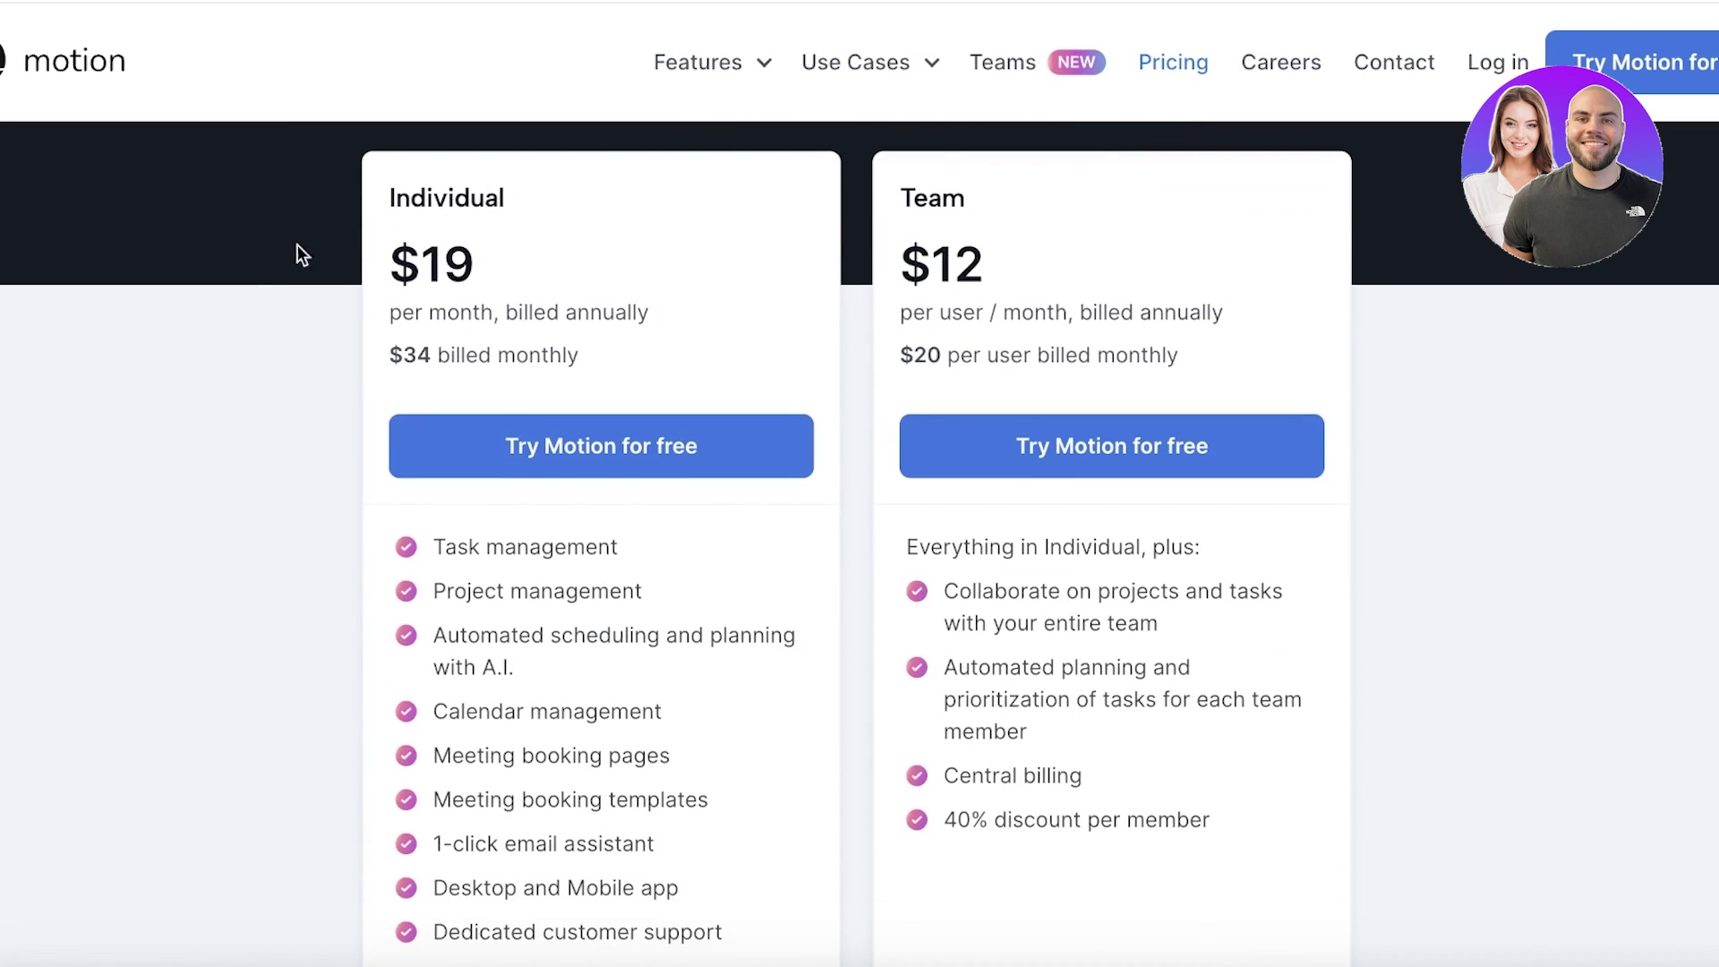
{"action": "scroll", "coordinate": [1219, 333], "scroll_direction": "down", "scroll_amount": 10}
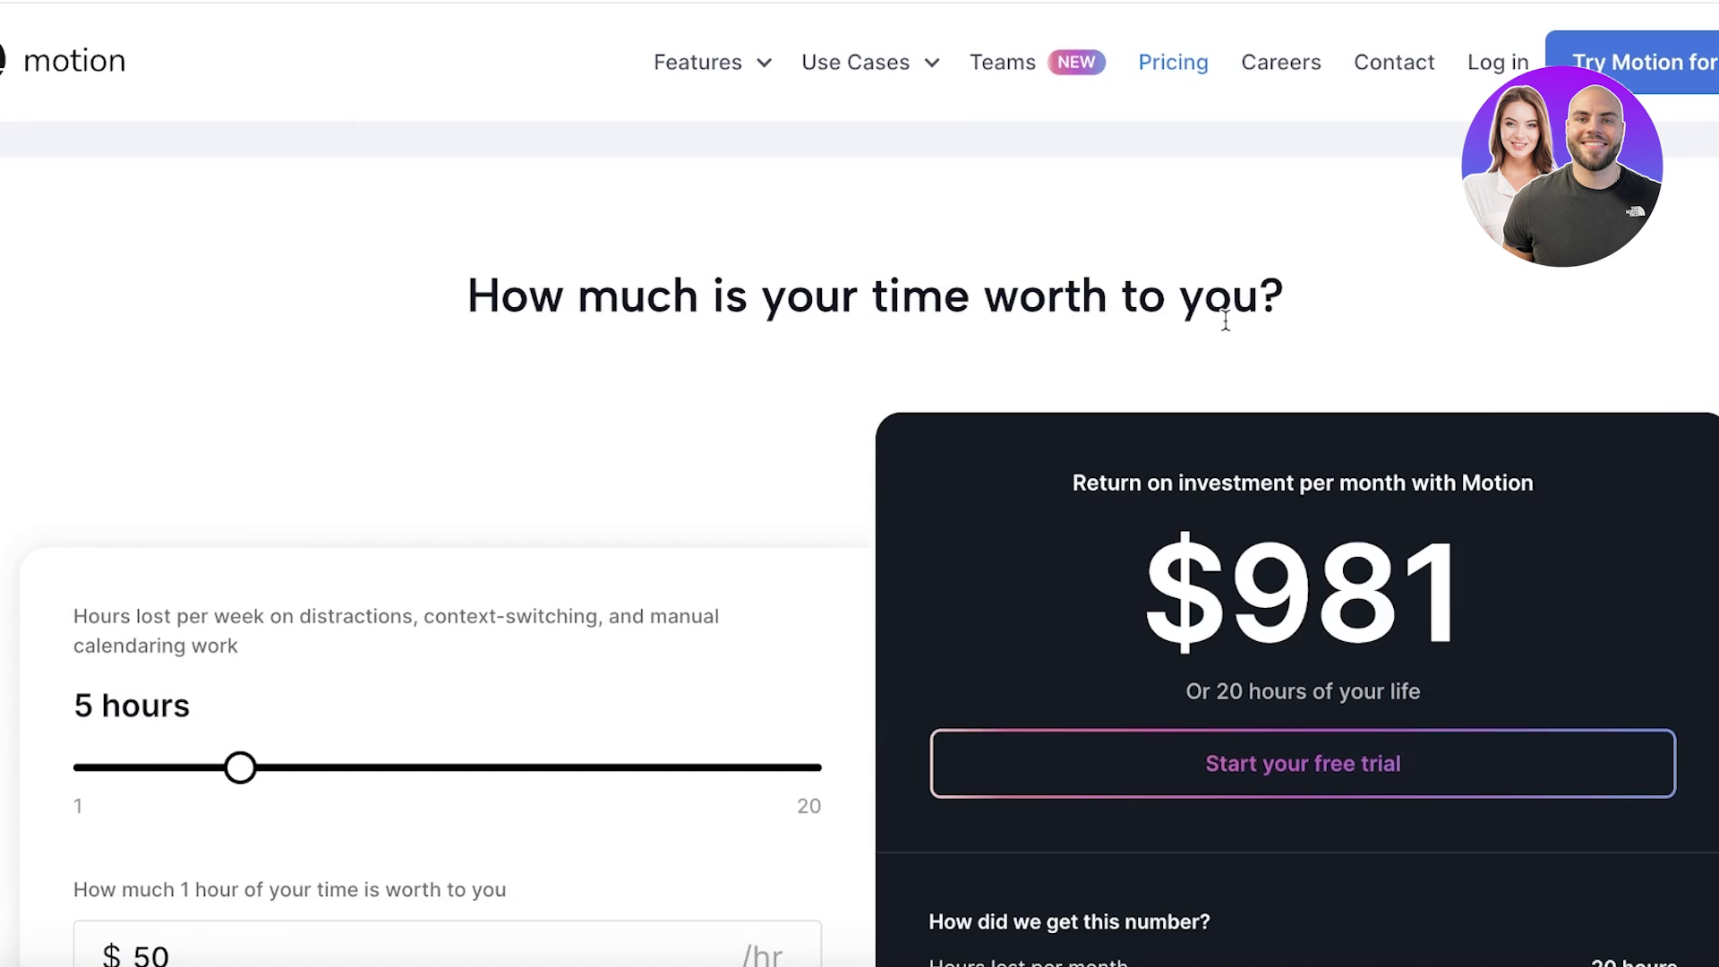
{"action": "scroll", "coordinate": [1260, 292], "scroll_direction": "down", "scroll_amount": 7}
{"action": "scroll", "coordinate": [1265, 292], "scroll_direction": "up", "scroll_amount": 20}
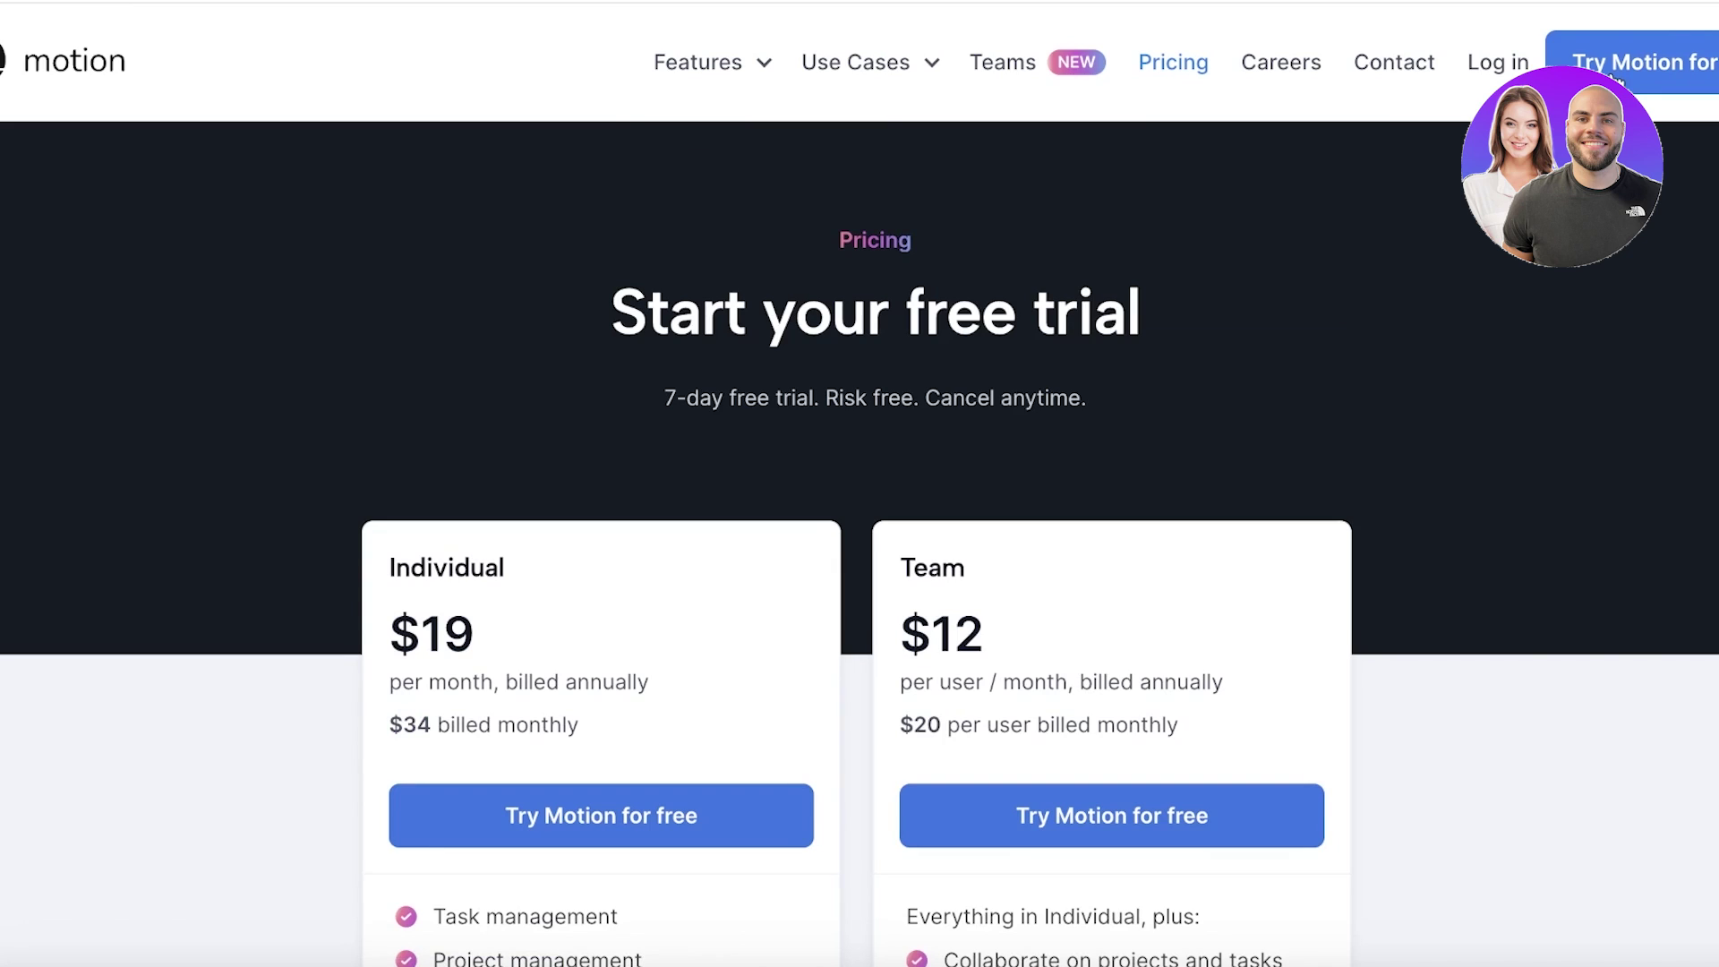
Start the free trial and sign up for Motion with a Google account
{"action": "left_click", "coordinate": [1616, 79]}
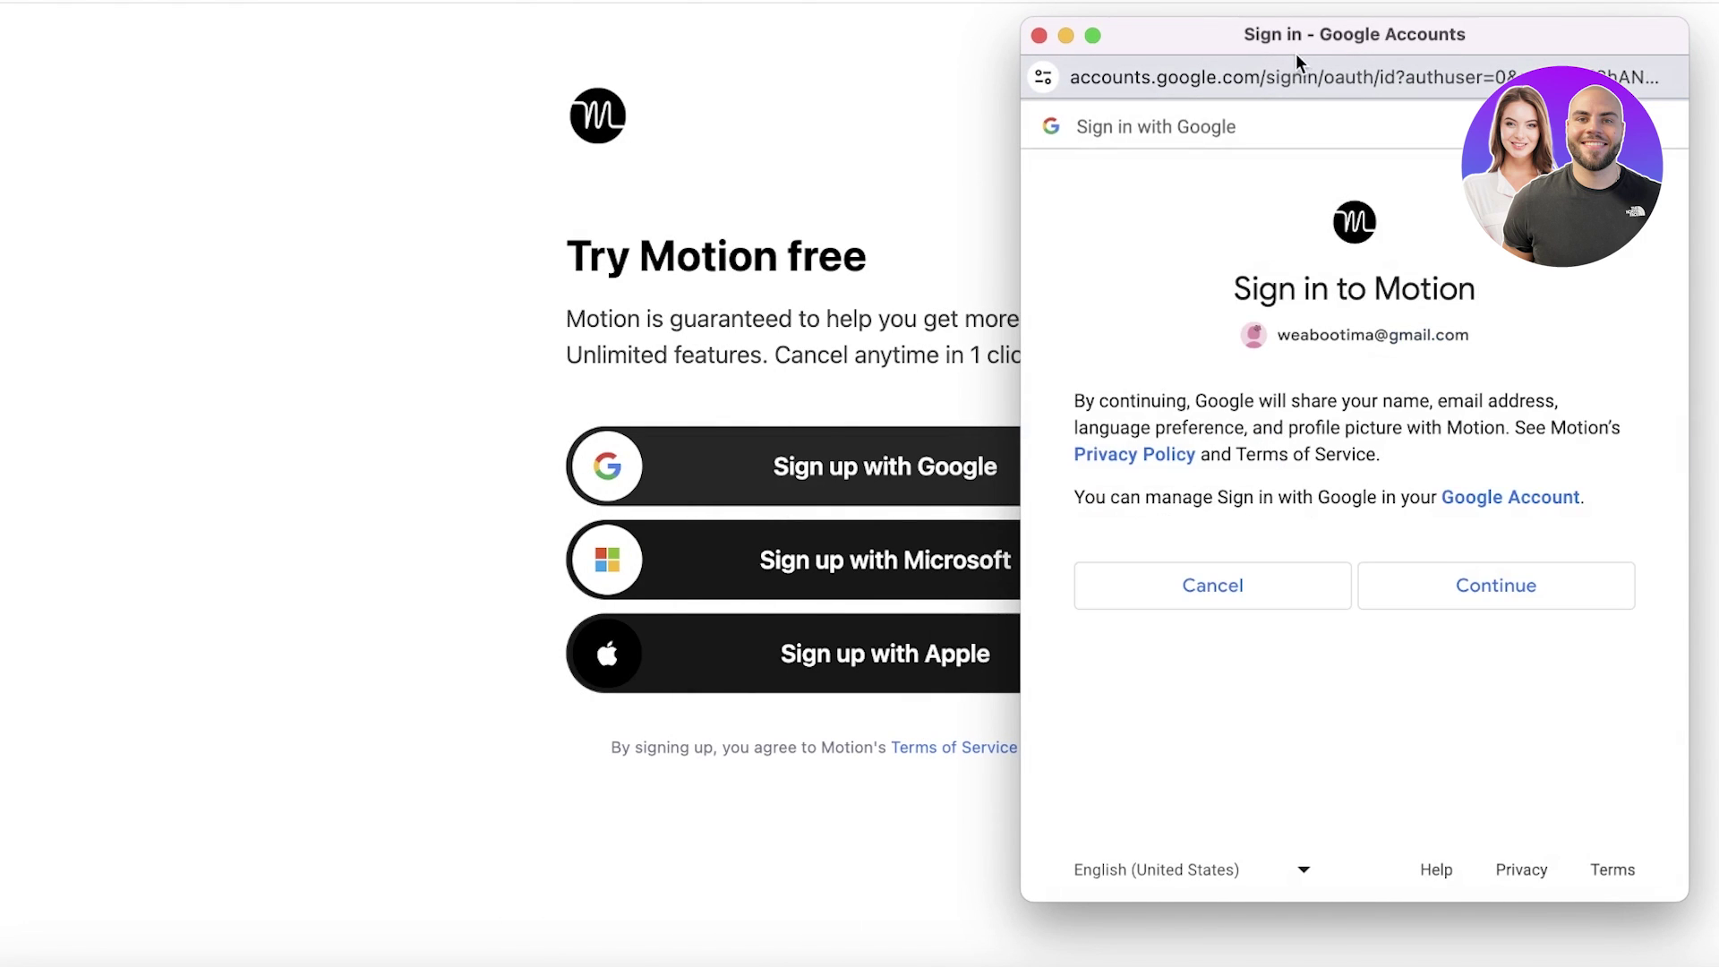
{"action": "left_click", "coordinate": [1430, 606]}
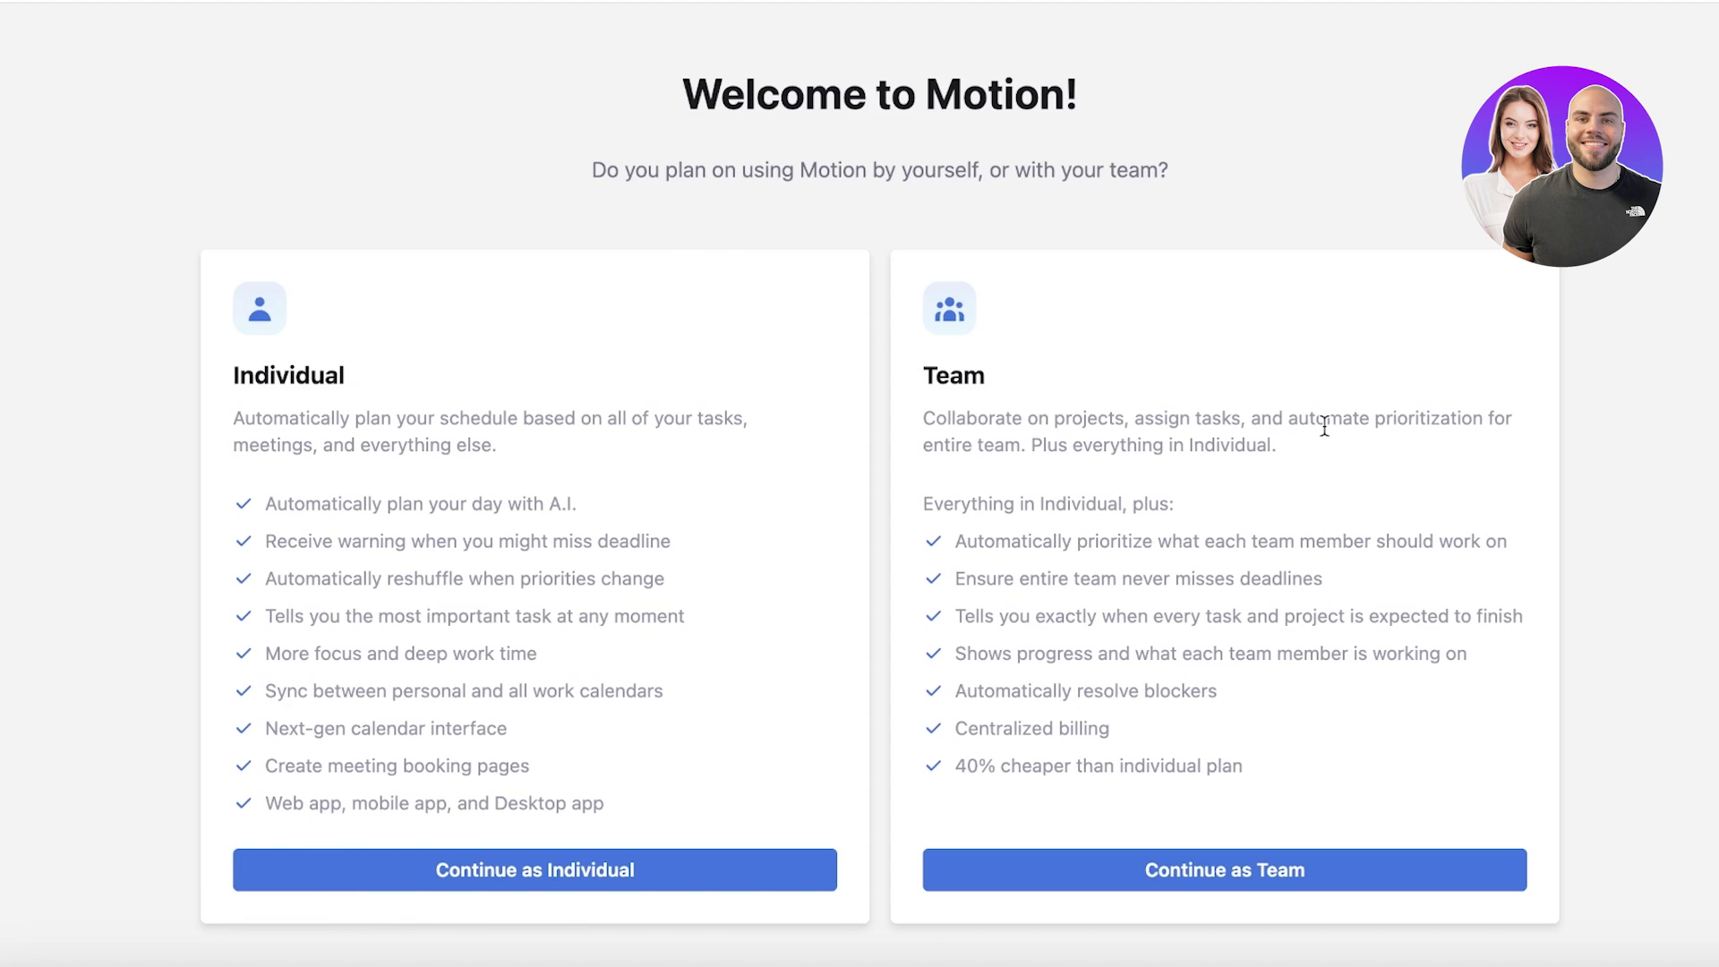
Continue as Individual and look over the 7-day trial checkout page
{"action": "left_click", "coordinate": [435, 873]}
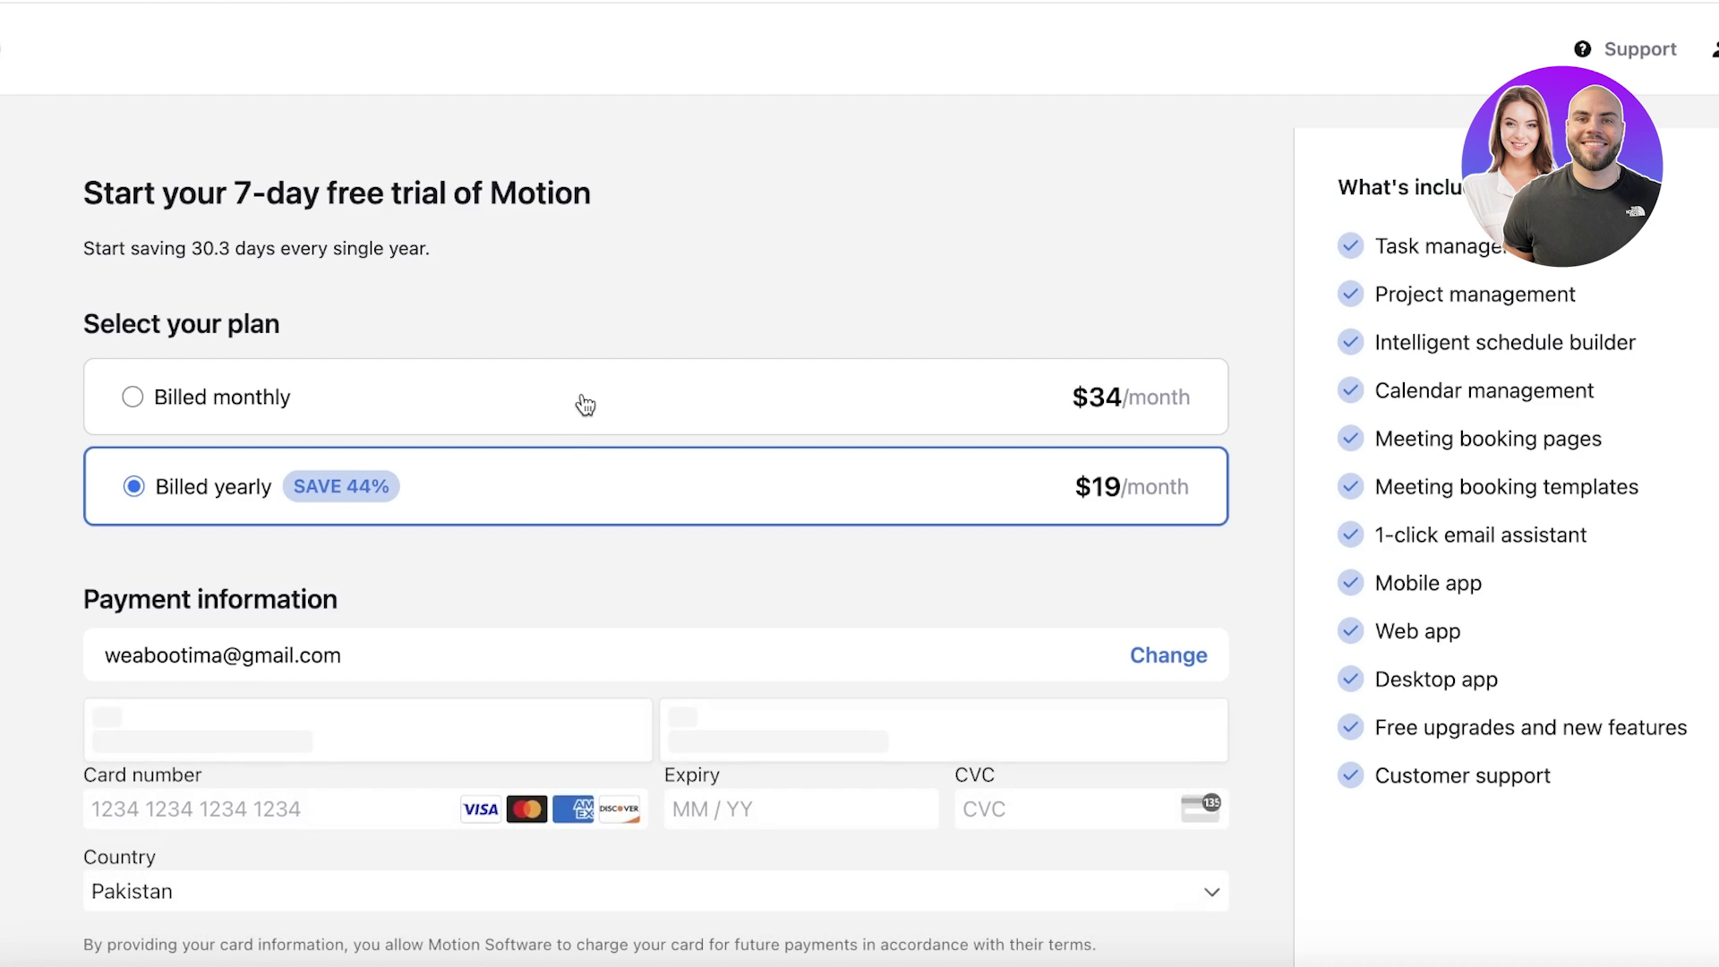
{"action": "scroll", "coordinate": [580, 399], "scroll_direction": "down", "scroll_amount": 3}
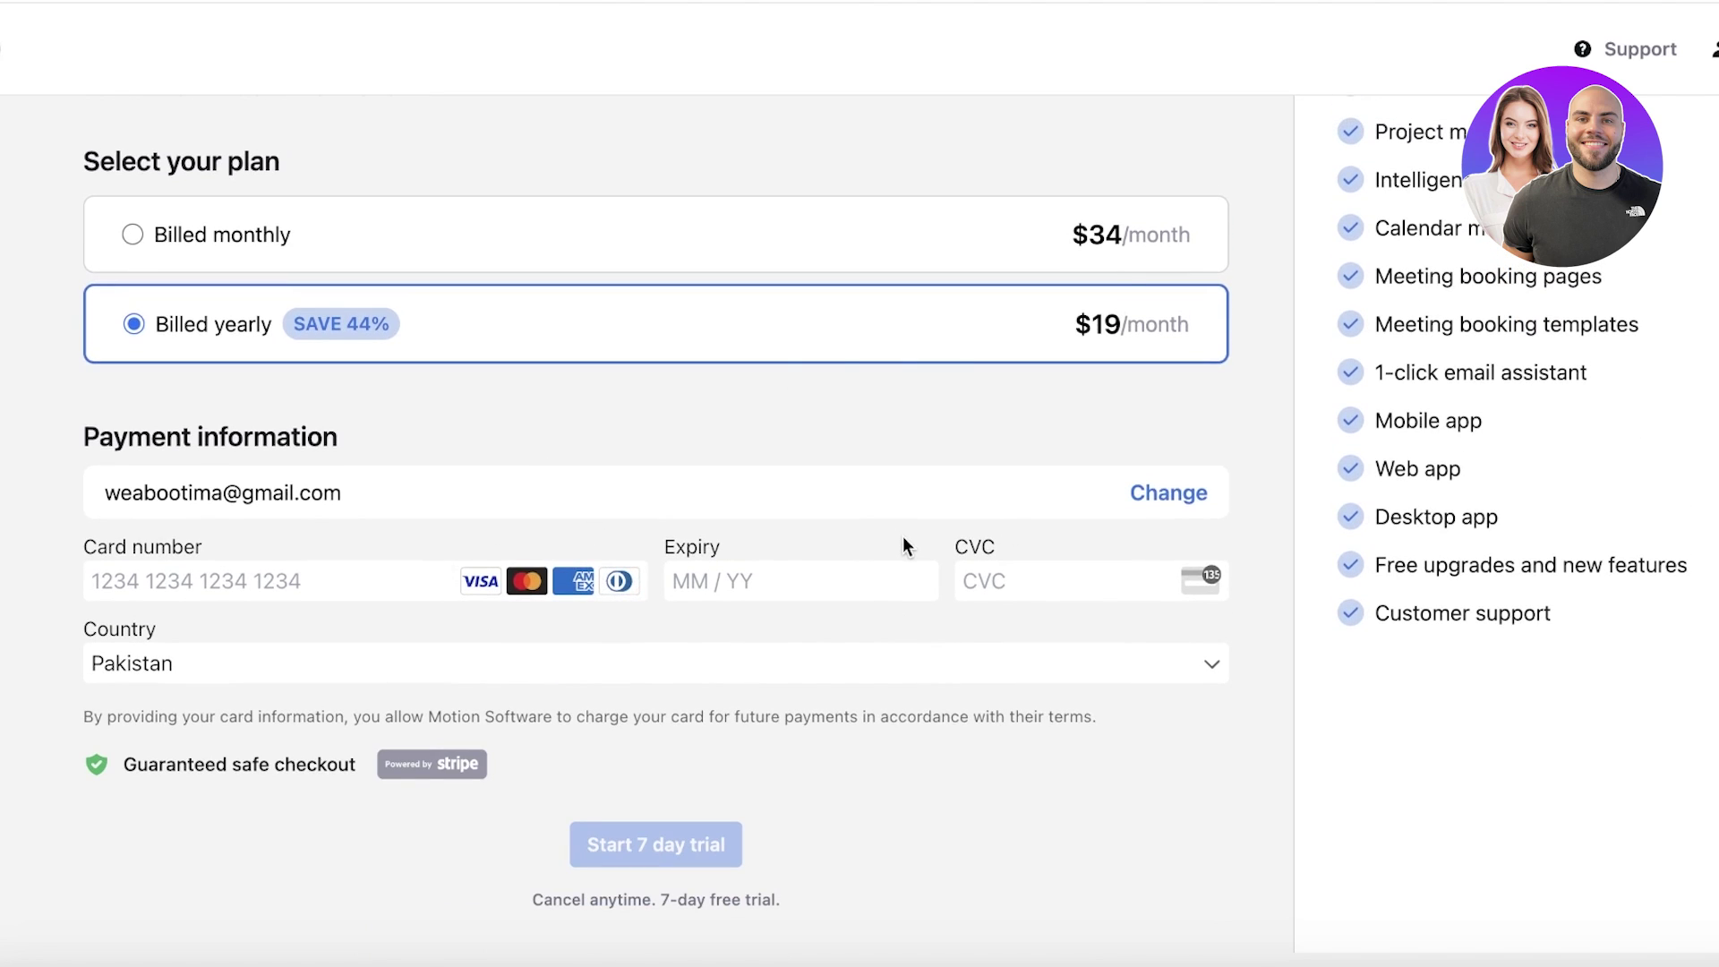
{"action": "scroll", "coordinate": [899, 543], "scroll_direction": "up", "scroll_amount": 2}
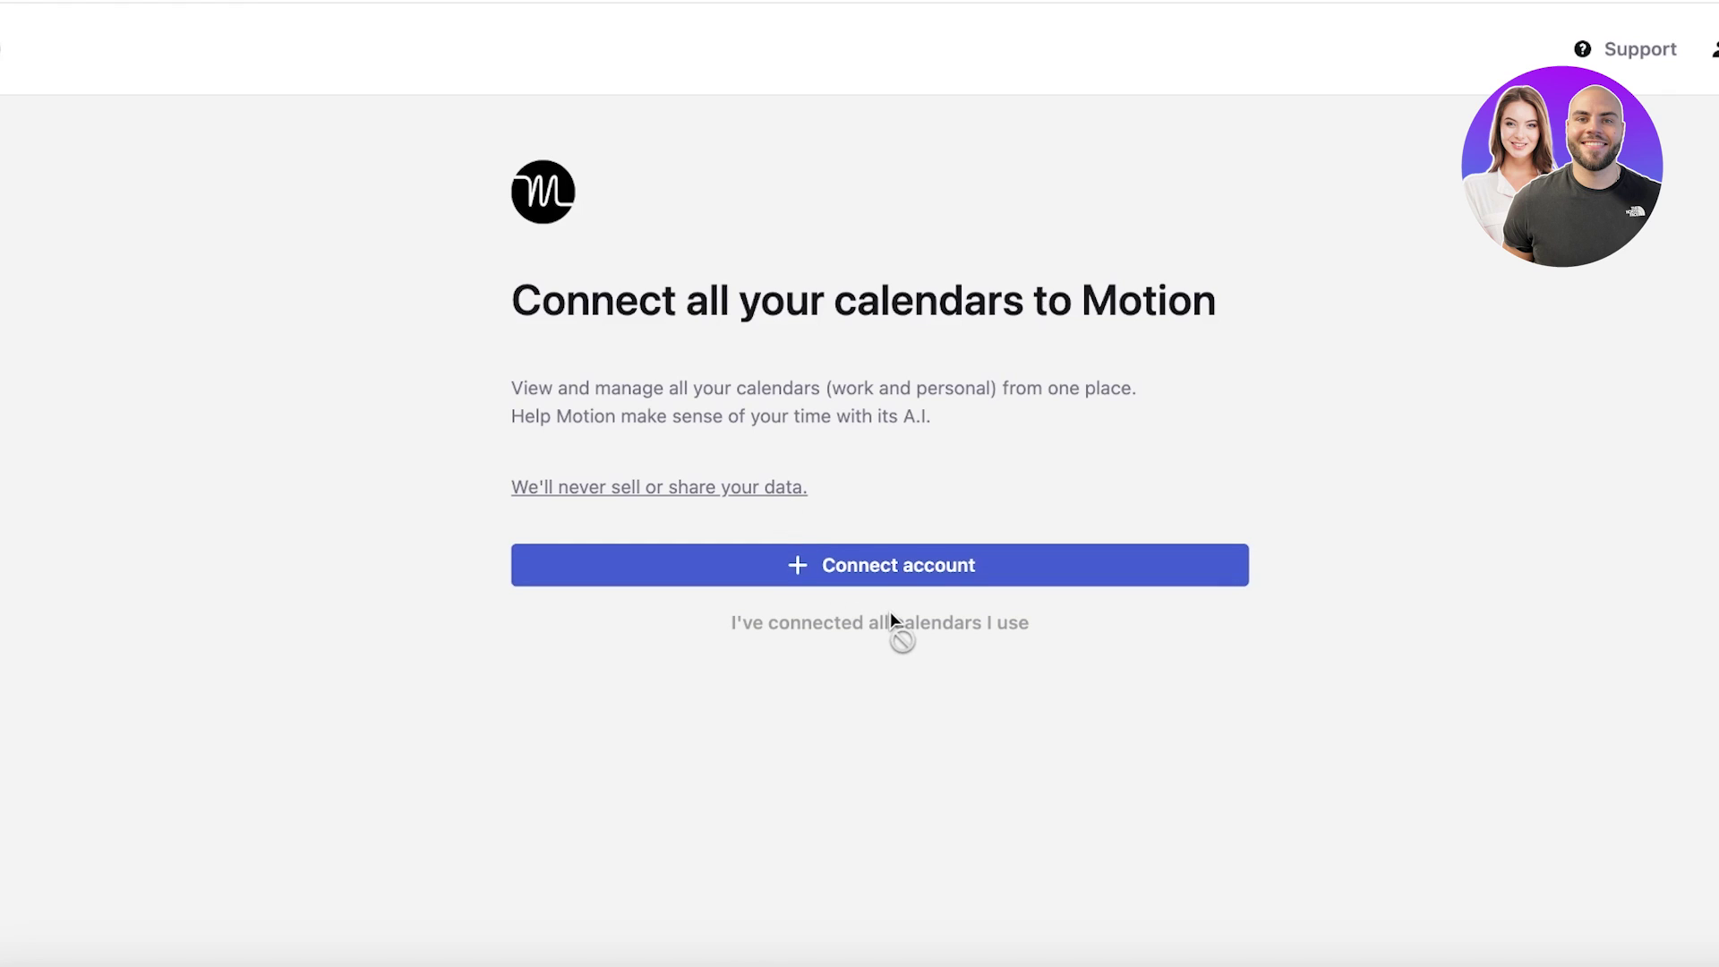
Connect a Google calendar account, granting all requested permissions
{"action": "left_click", "coordinate": [868, 563]}
{"action": "left_click", "coordinate": [854, 617]}
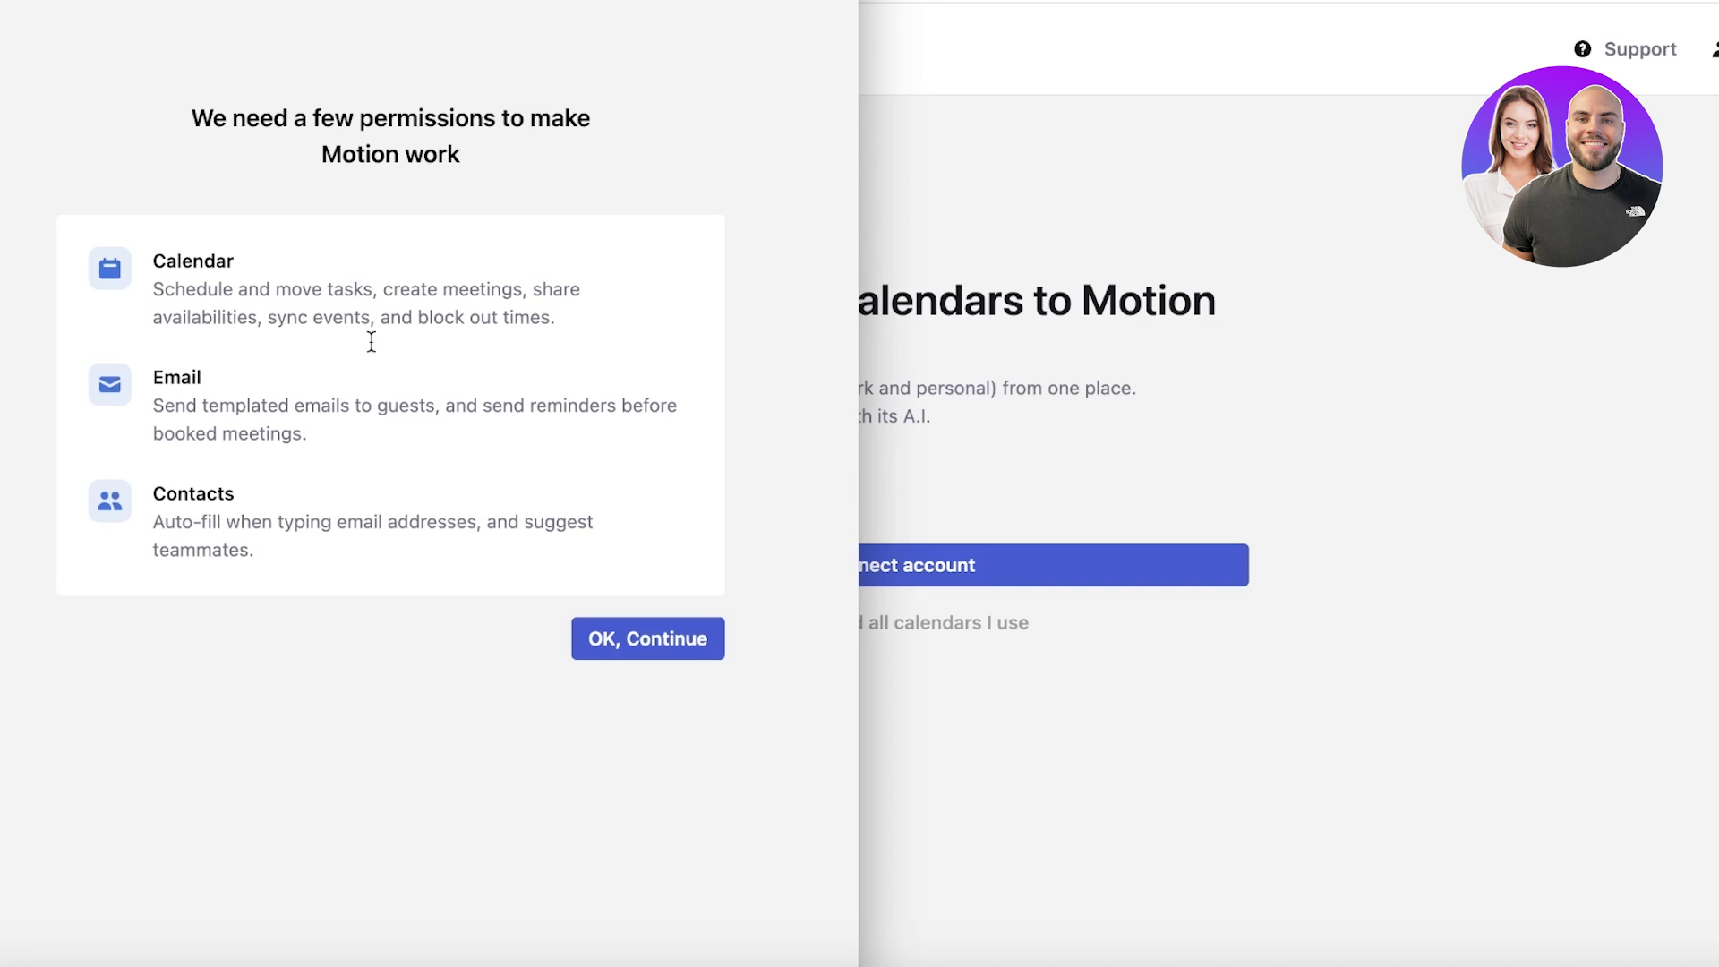
{"action": "left_click", "coordinate": [641, 641]}
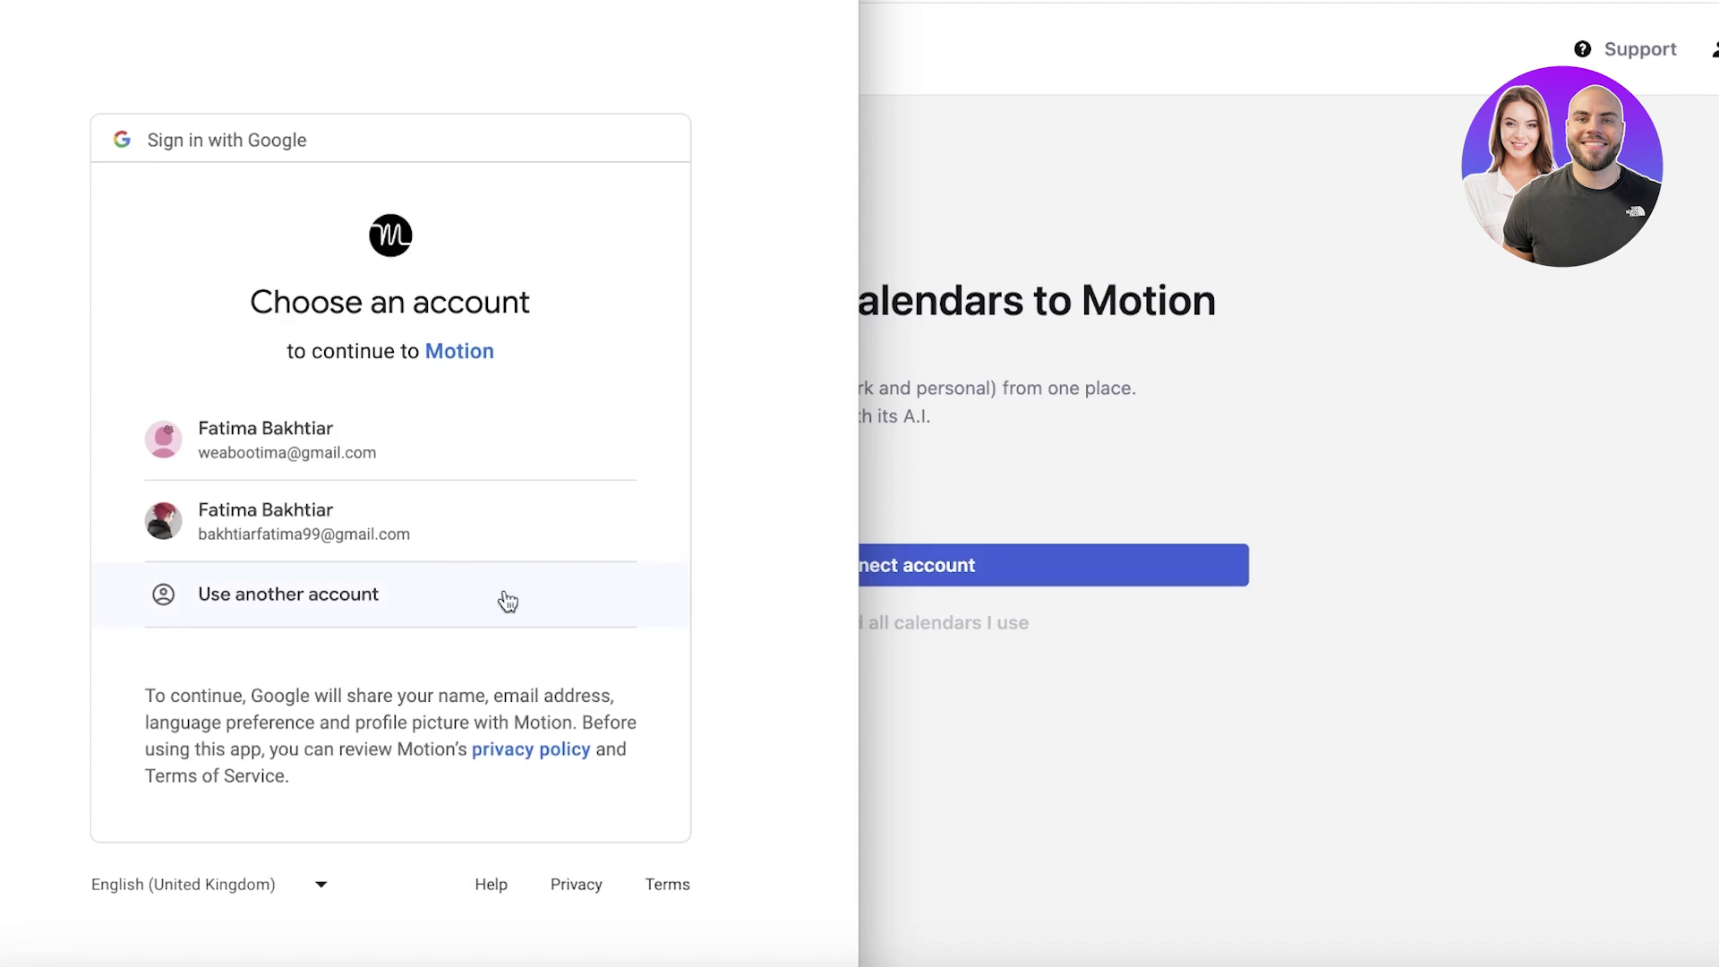
{"action": "left_click", "coordinate": [356, 443]}
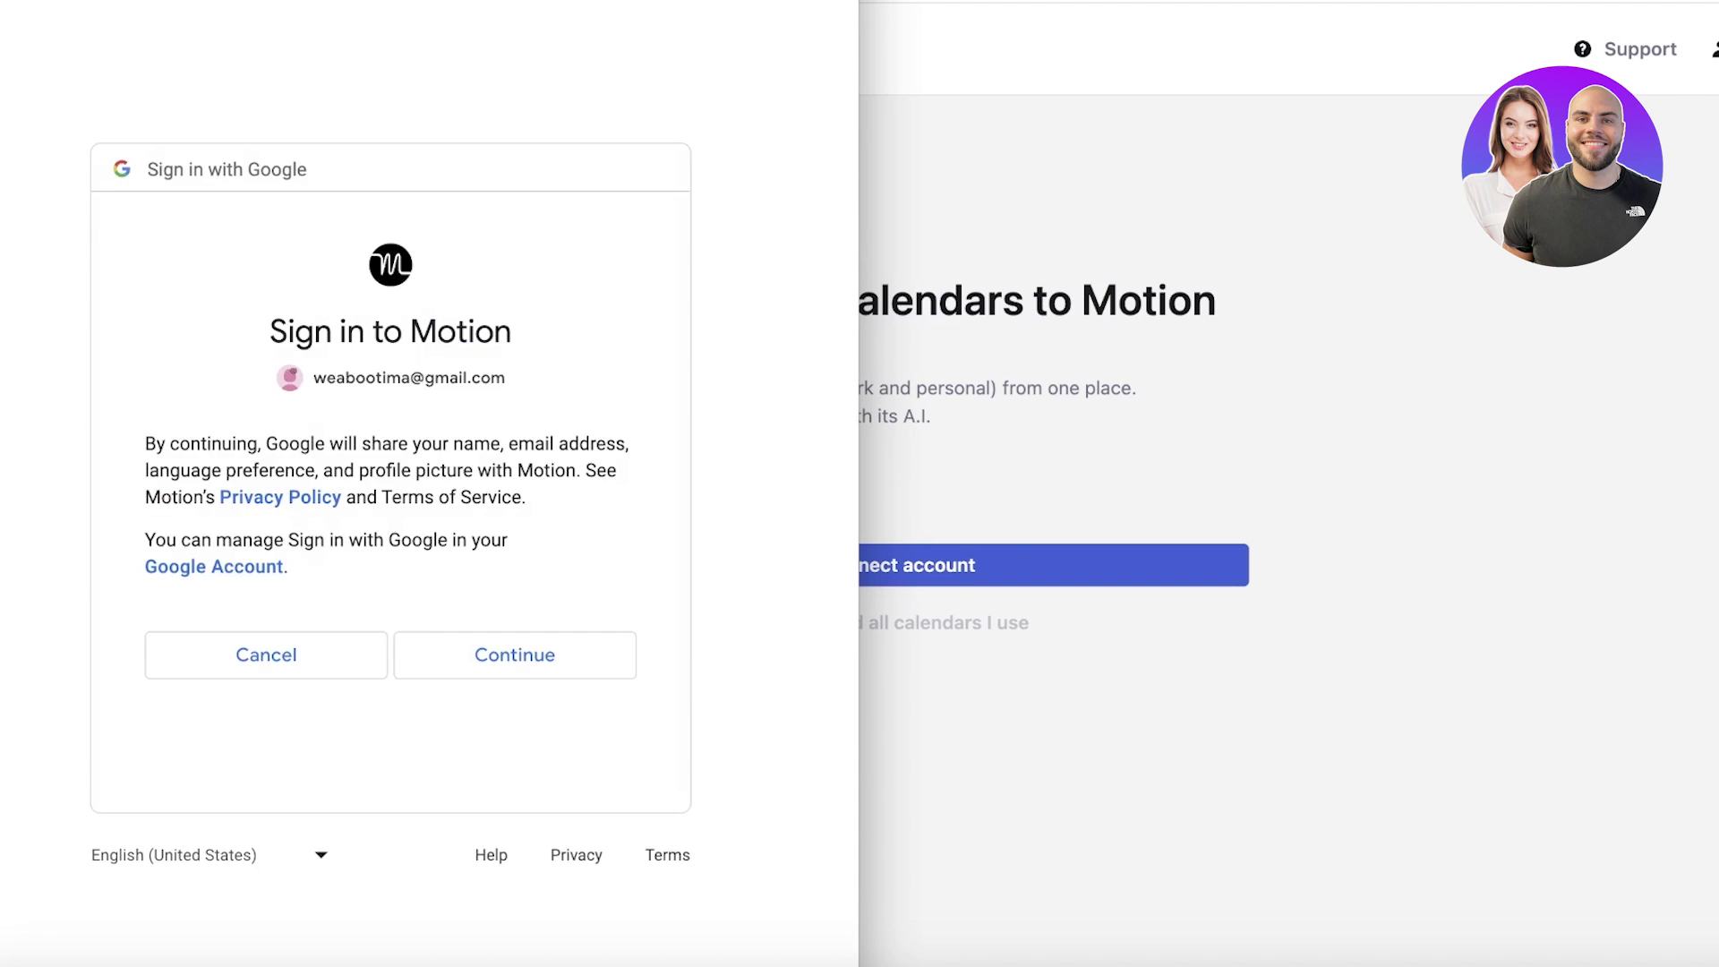
{"action": "left_click", "coordinate": [760, 620]}
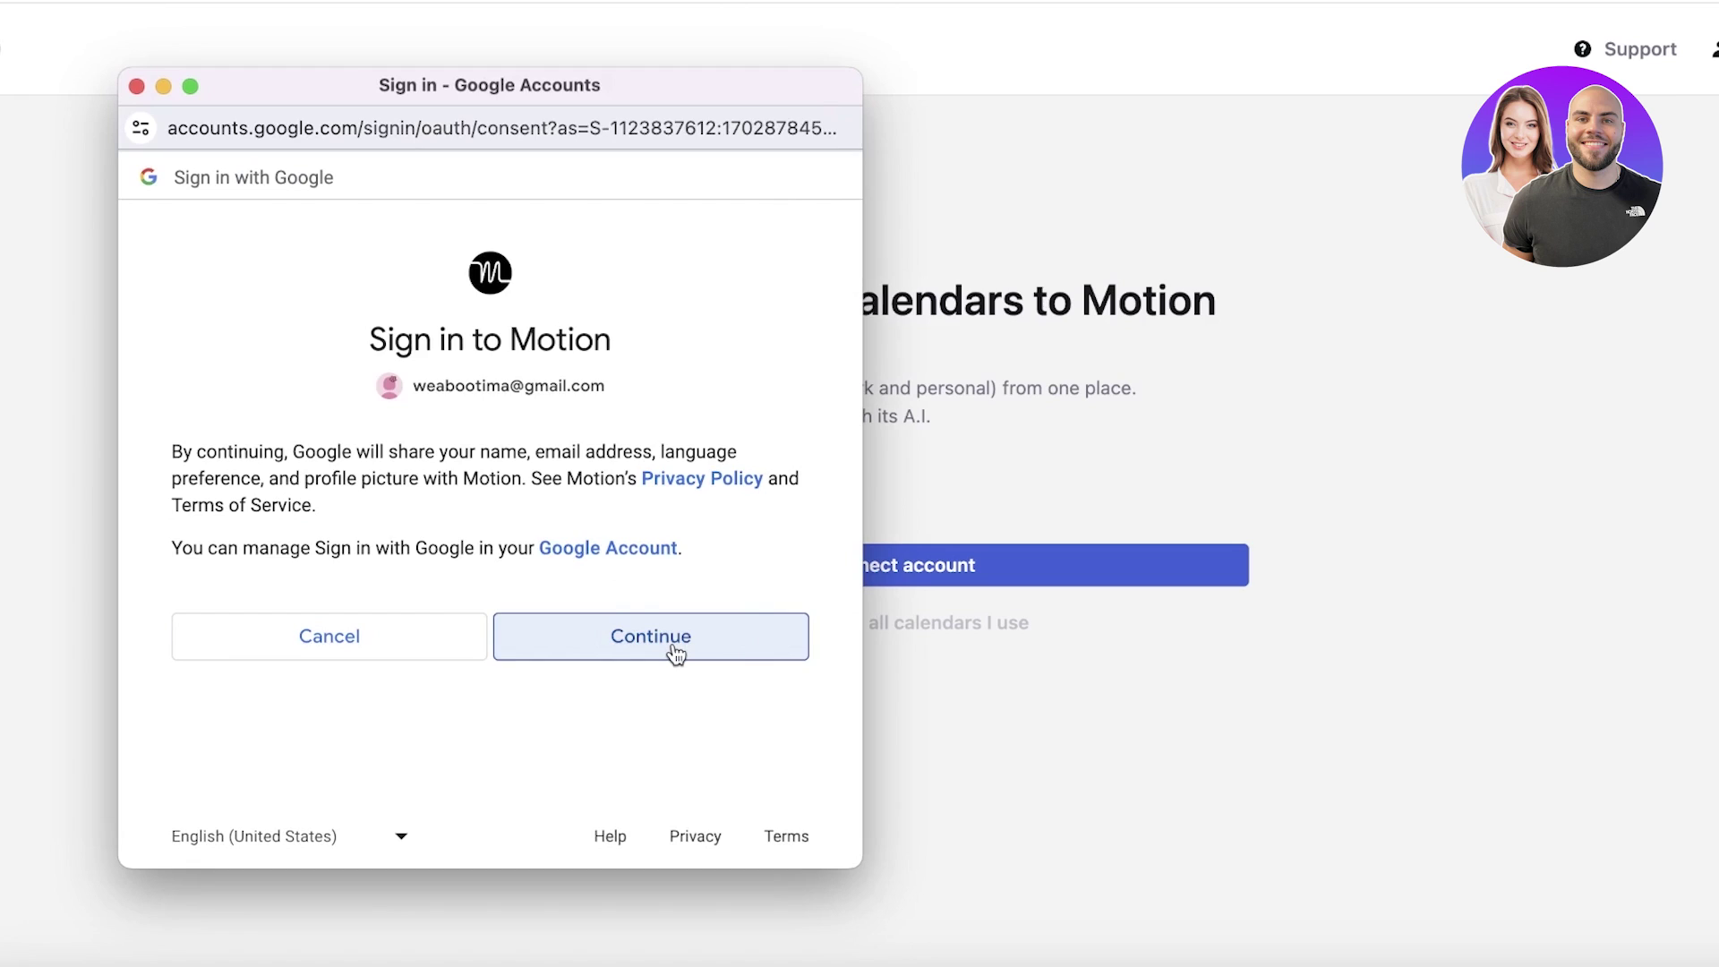
{"action": "scroll", "coordinate": [447, 420], "scroll_direction": "down", "scroll_amount": 5}
{"action": "scroll", "coordinate": [442, 421], "scroll_direction": "up", "scroll_amount": 5}
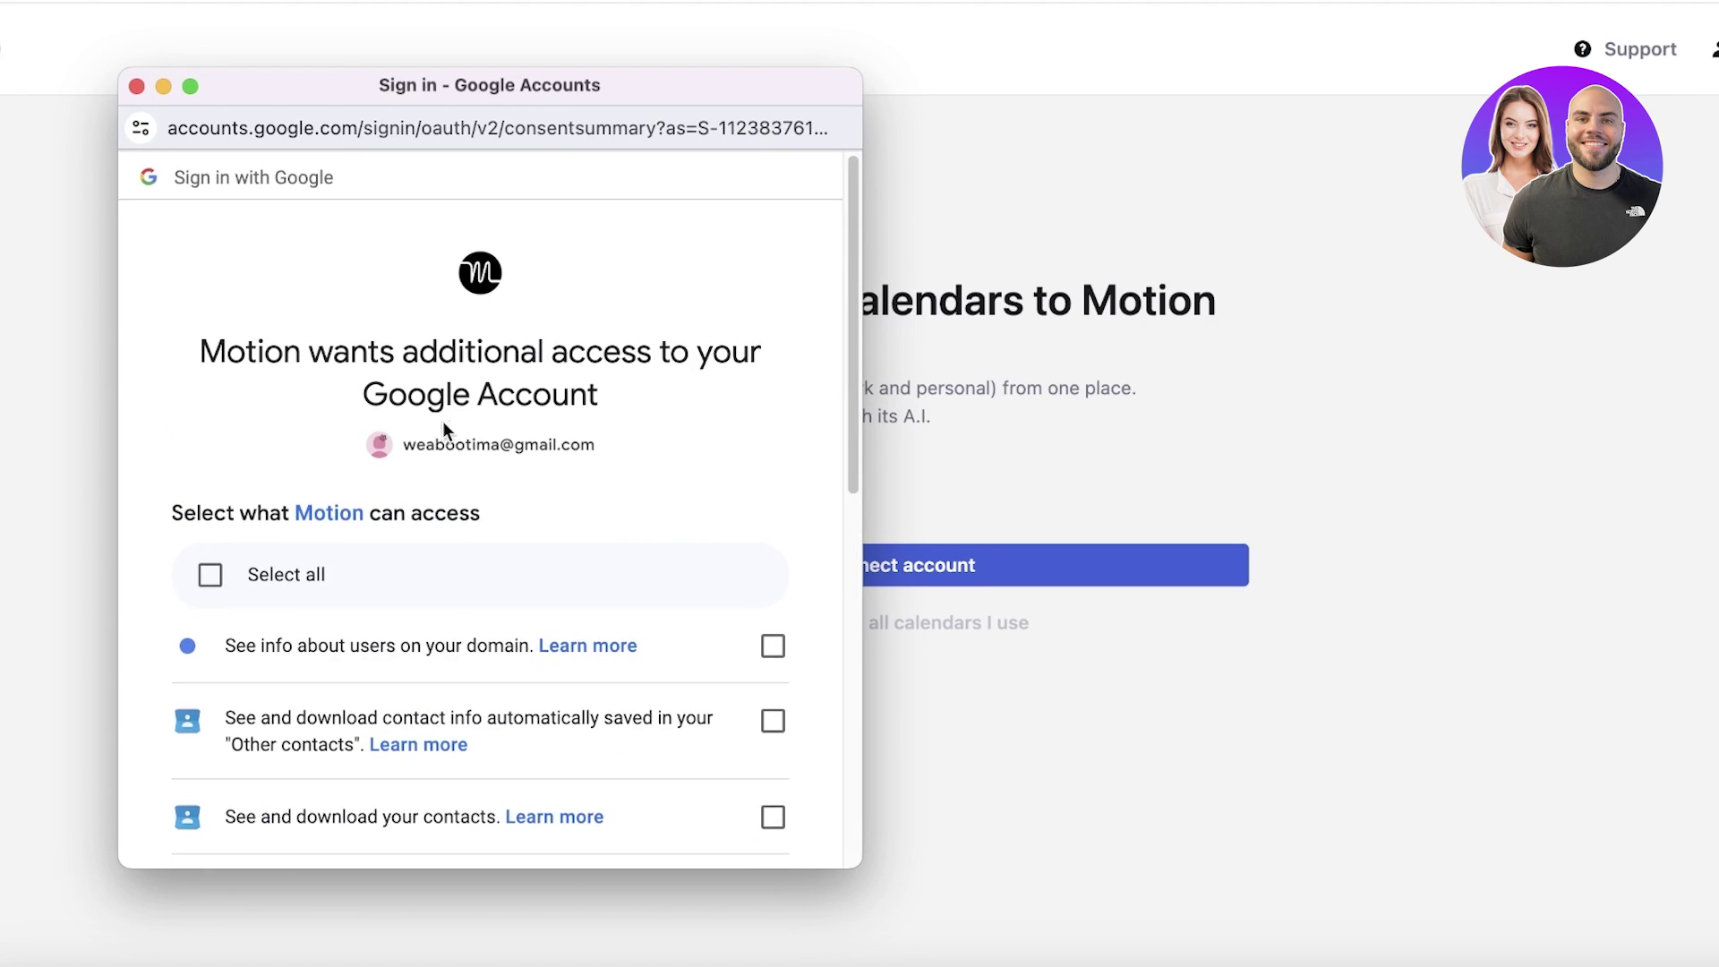
{"action": "left_click", "coordinate": [256, 573]}
{"action": "scroll", "coordinate": [675, 627], "scroll_direction": "down", "scroll_amount": 10}
{"action": "left_click", "coordinate": [656, 684]}
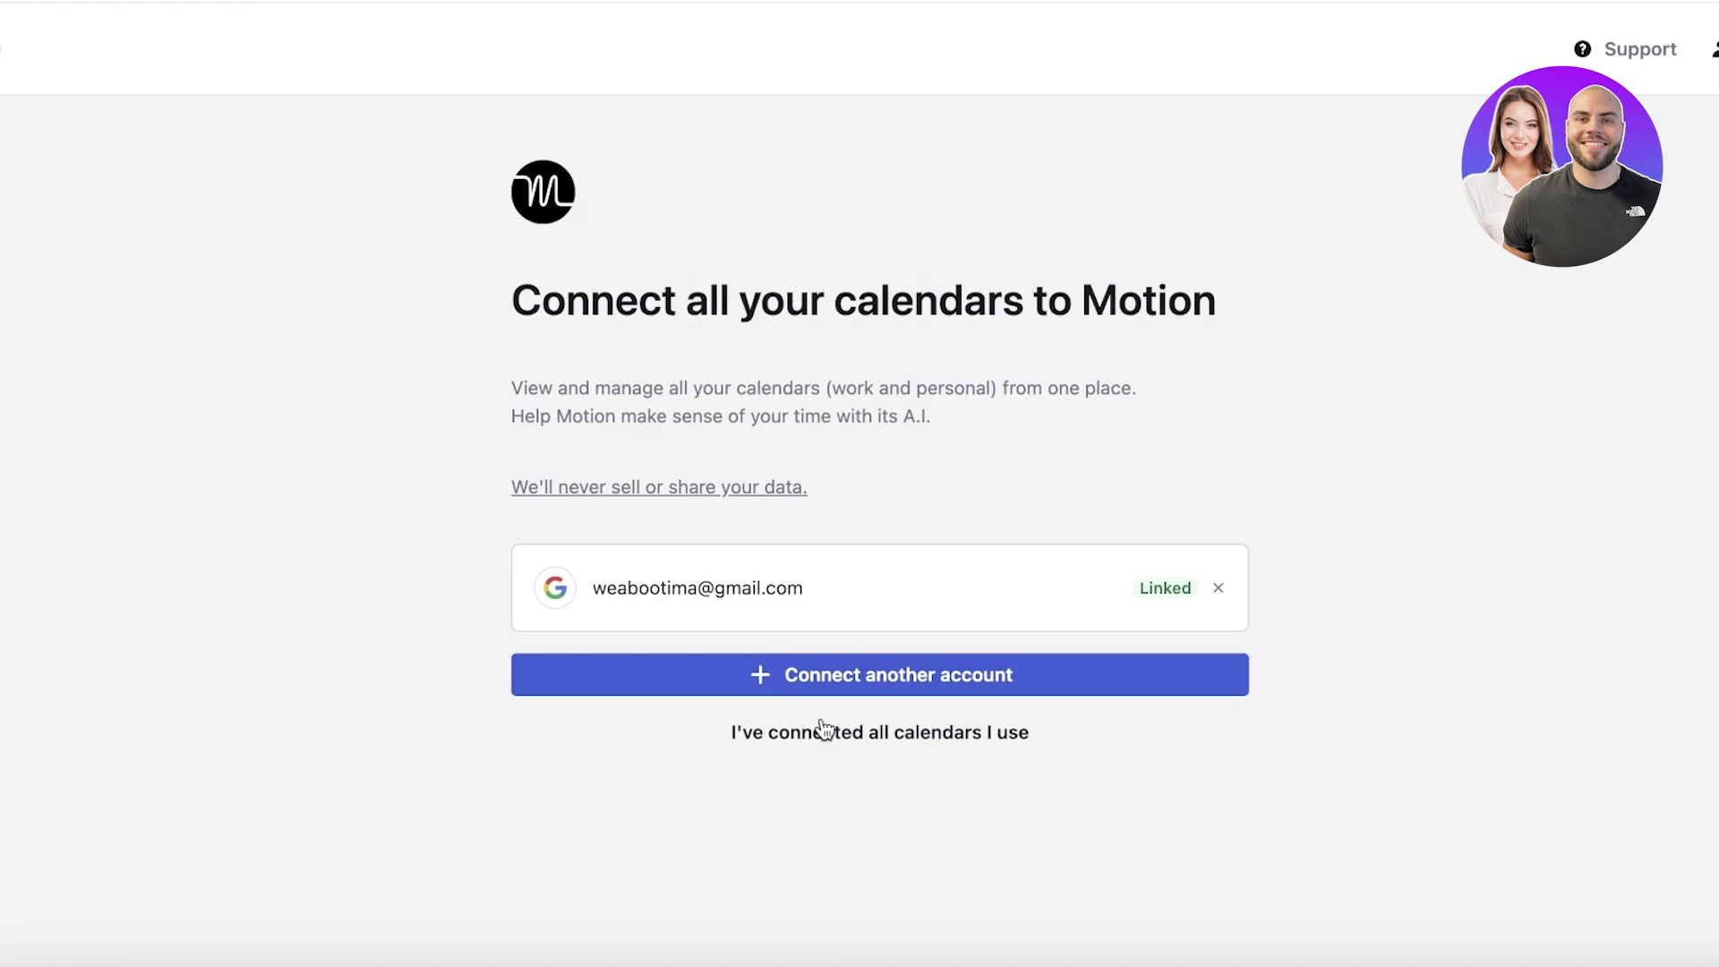
{"action": "left_click", "coordinate": [819, 730]}
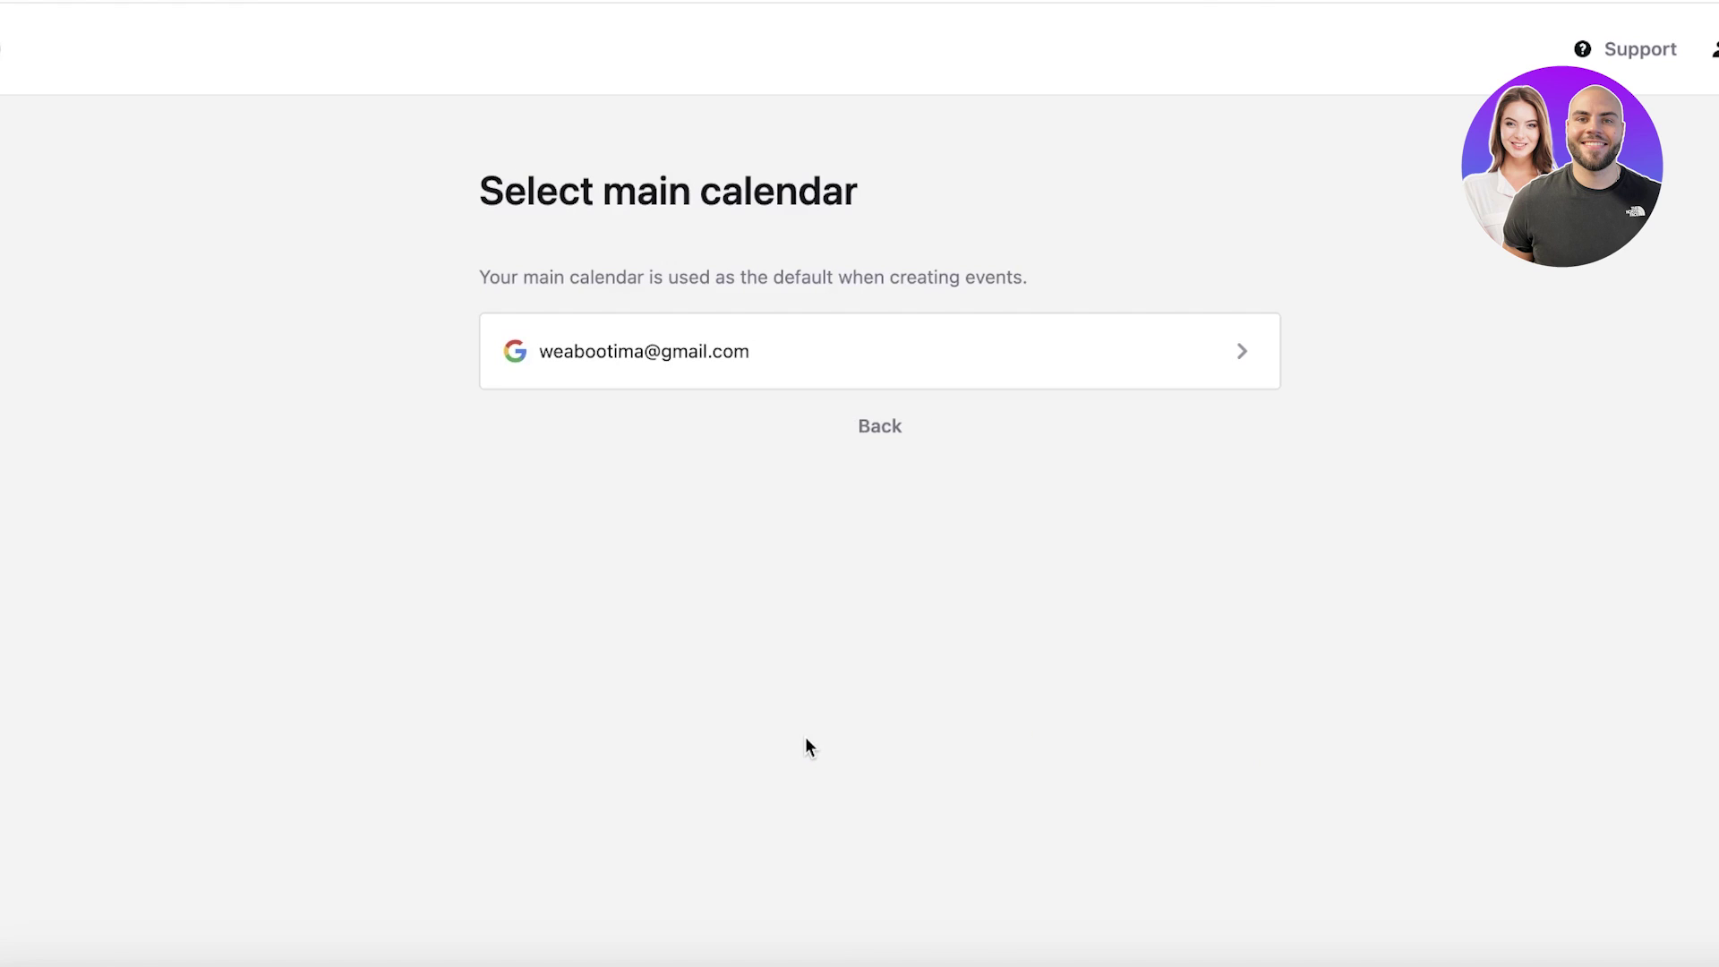
Mark only the linked main account as the user's own calendar
{"action": "left_click", "coordinate": [730, 375]}
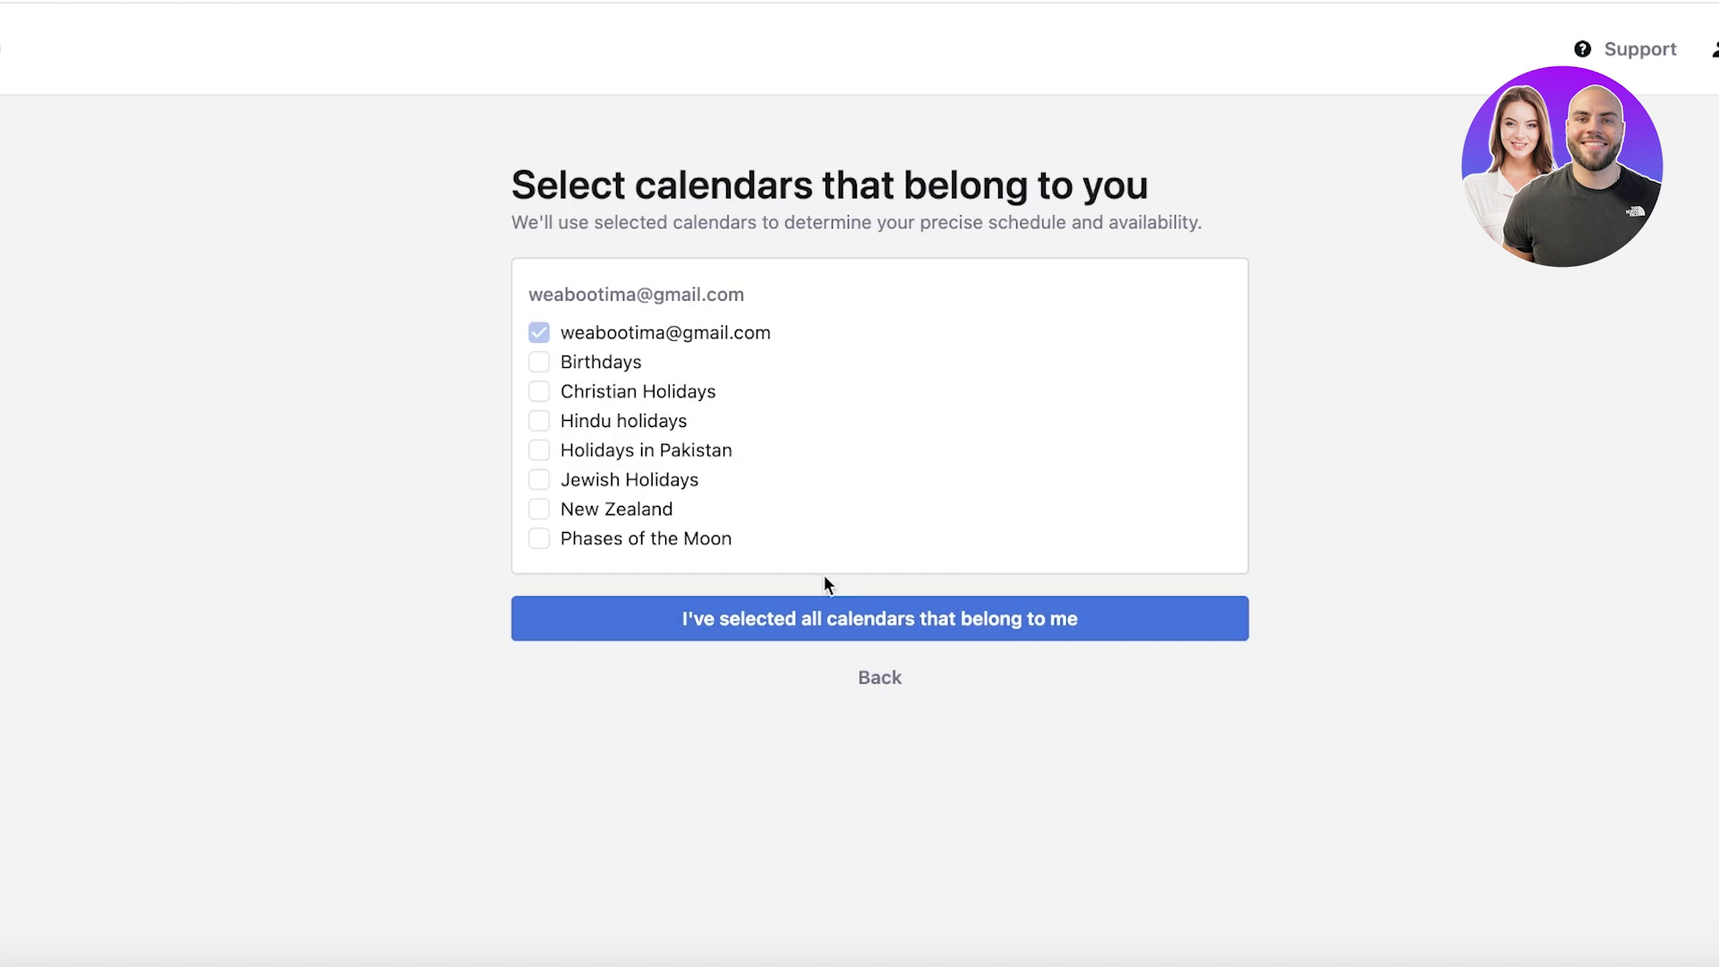
{"action": "left_click", "coordinate": [824, 618]}
{"action": "scroll", "coordinate": [994, 334], "scroll_direction": "down", "scroll_amount": 3}
{"action": "scroll", "coordinate": [859, 223], "scroll_direction": "up", "scroll_amount": 3}
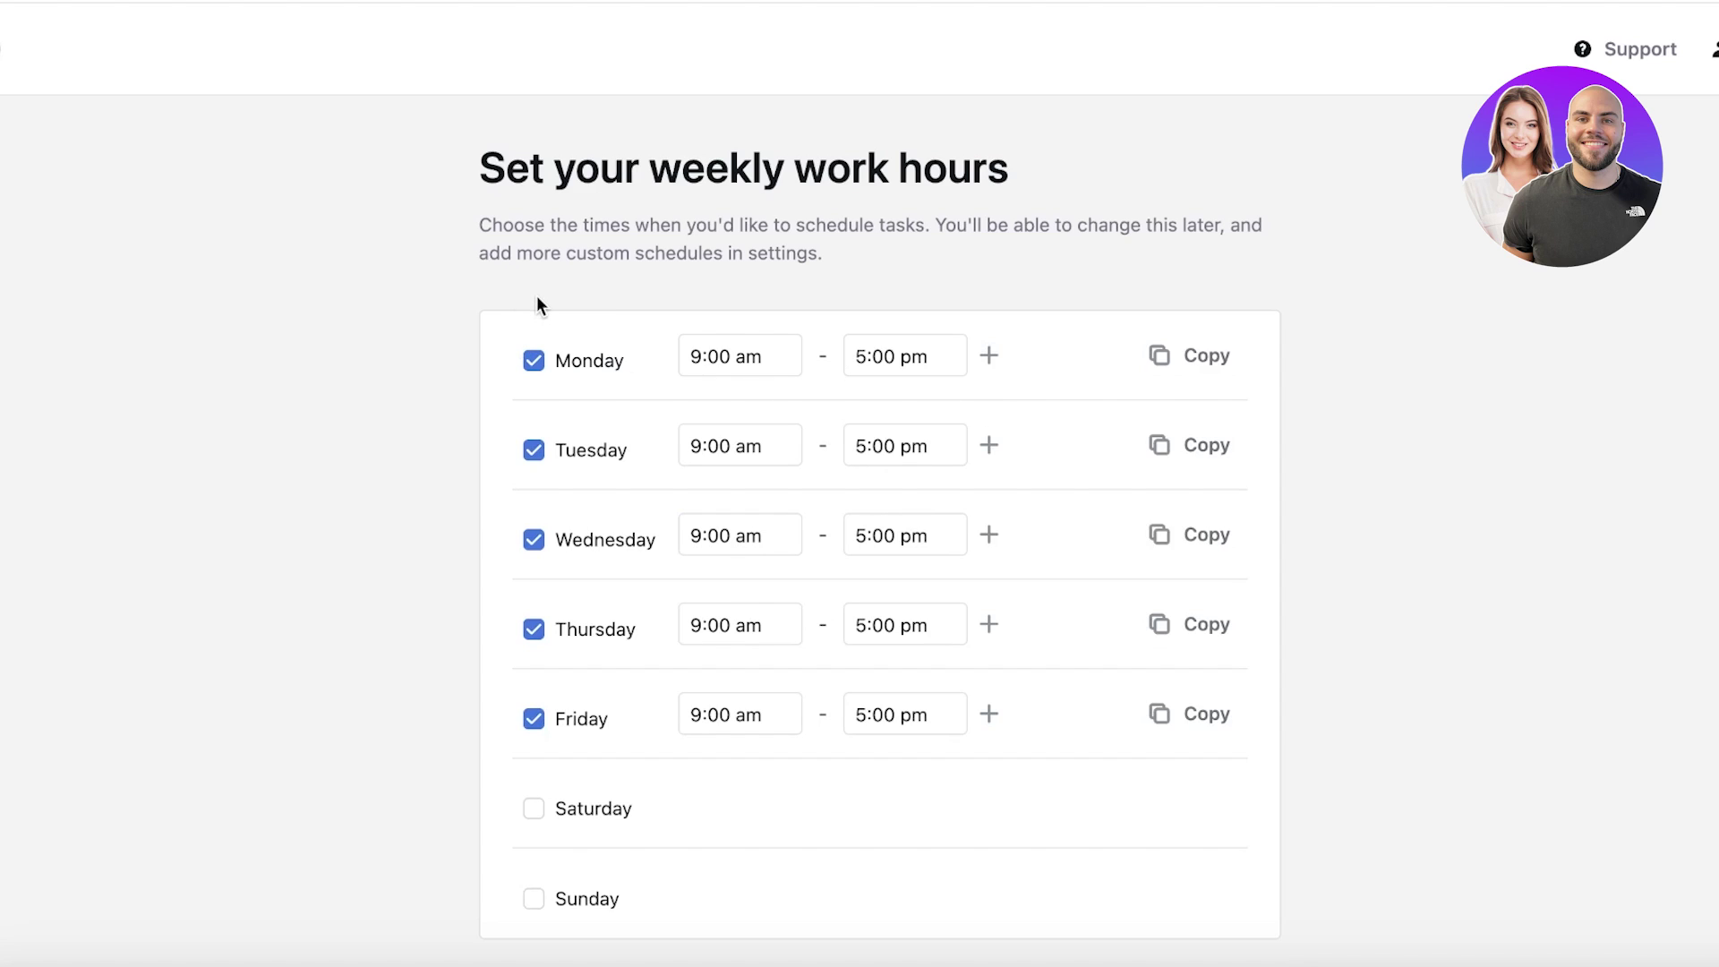
Set Monday's work hours to end at 9:00 pm
{"action": "left_click", "coordinate": [752, 360]}
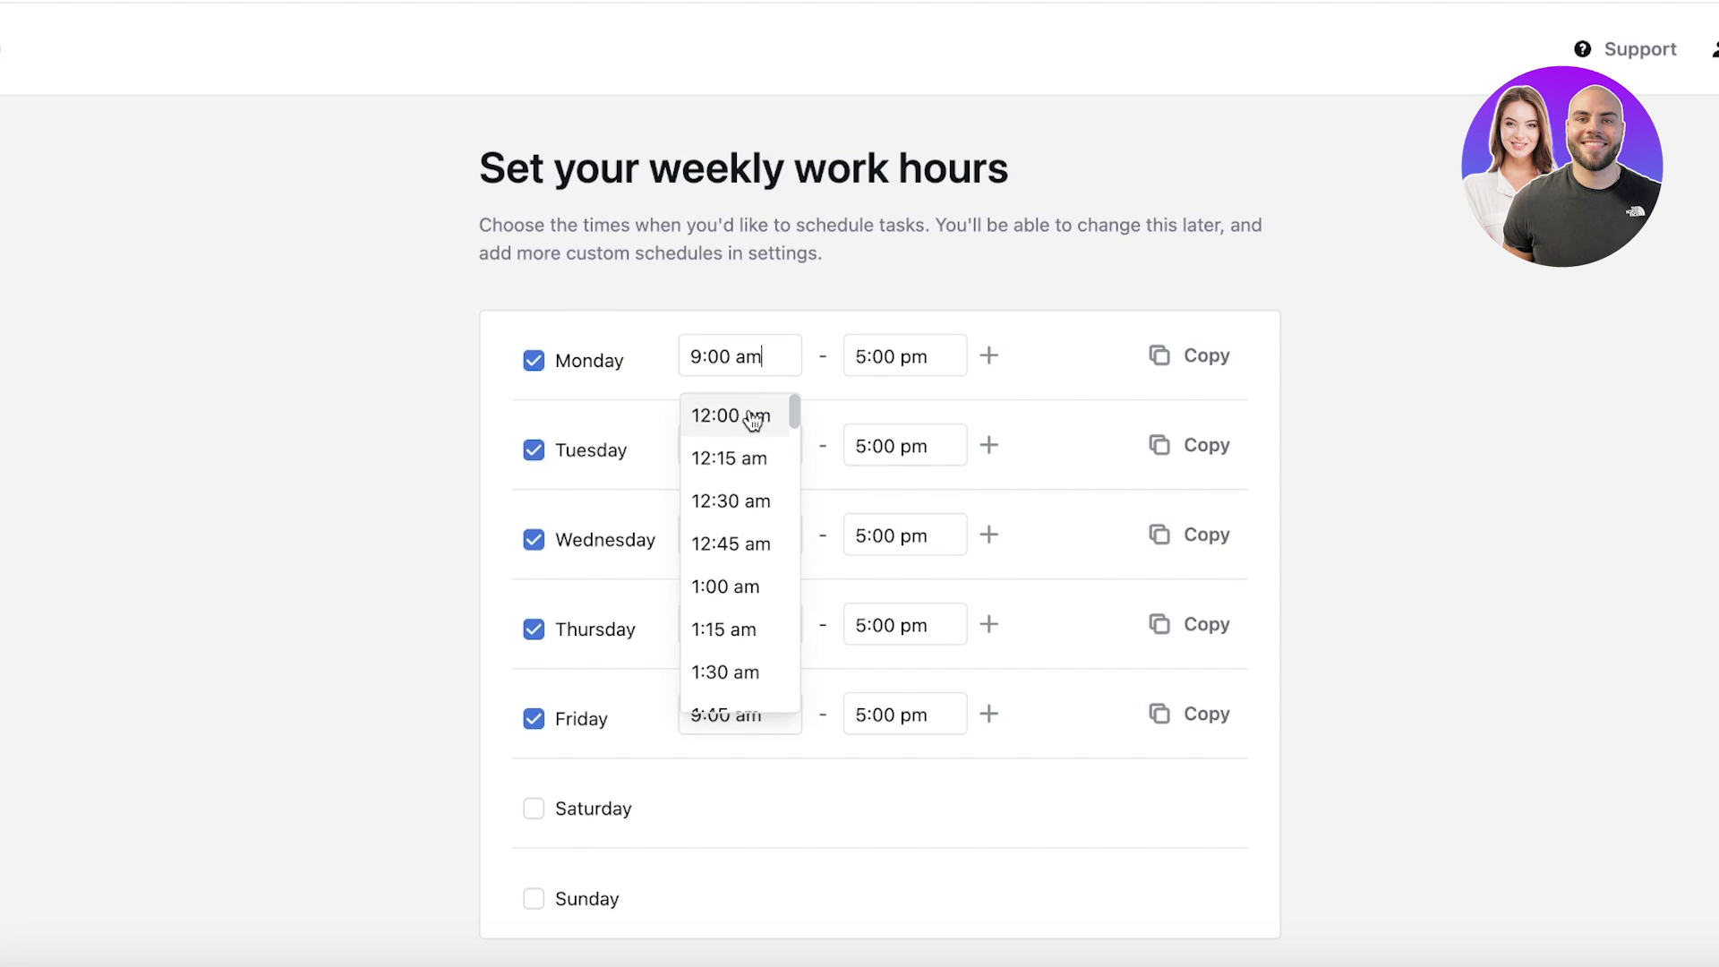
{"action": "scroll", "coordinate": [727, 493], "scroll_direction": "down", "scroll_amount": 1}
{"action": "left_click", "coordinate": [893, 375]}
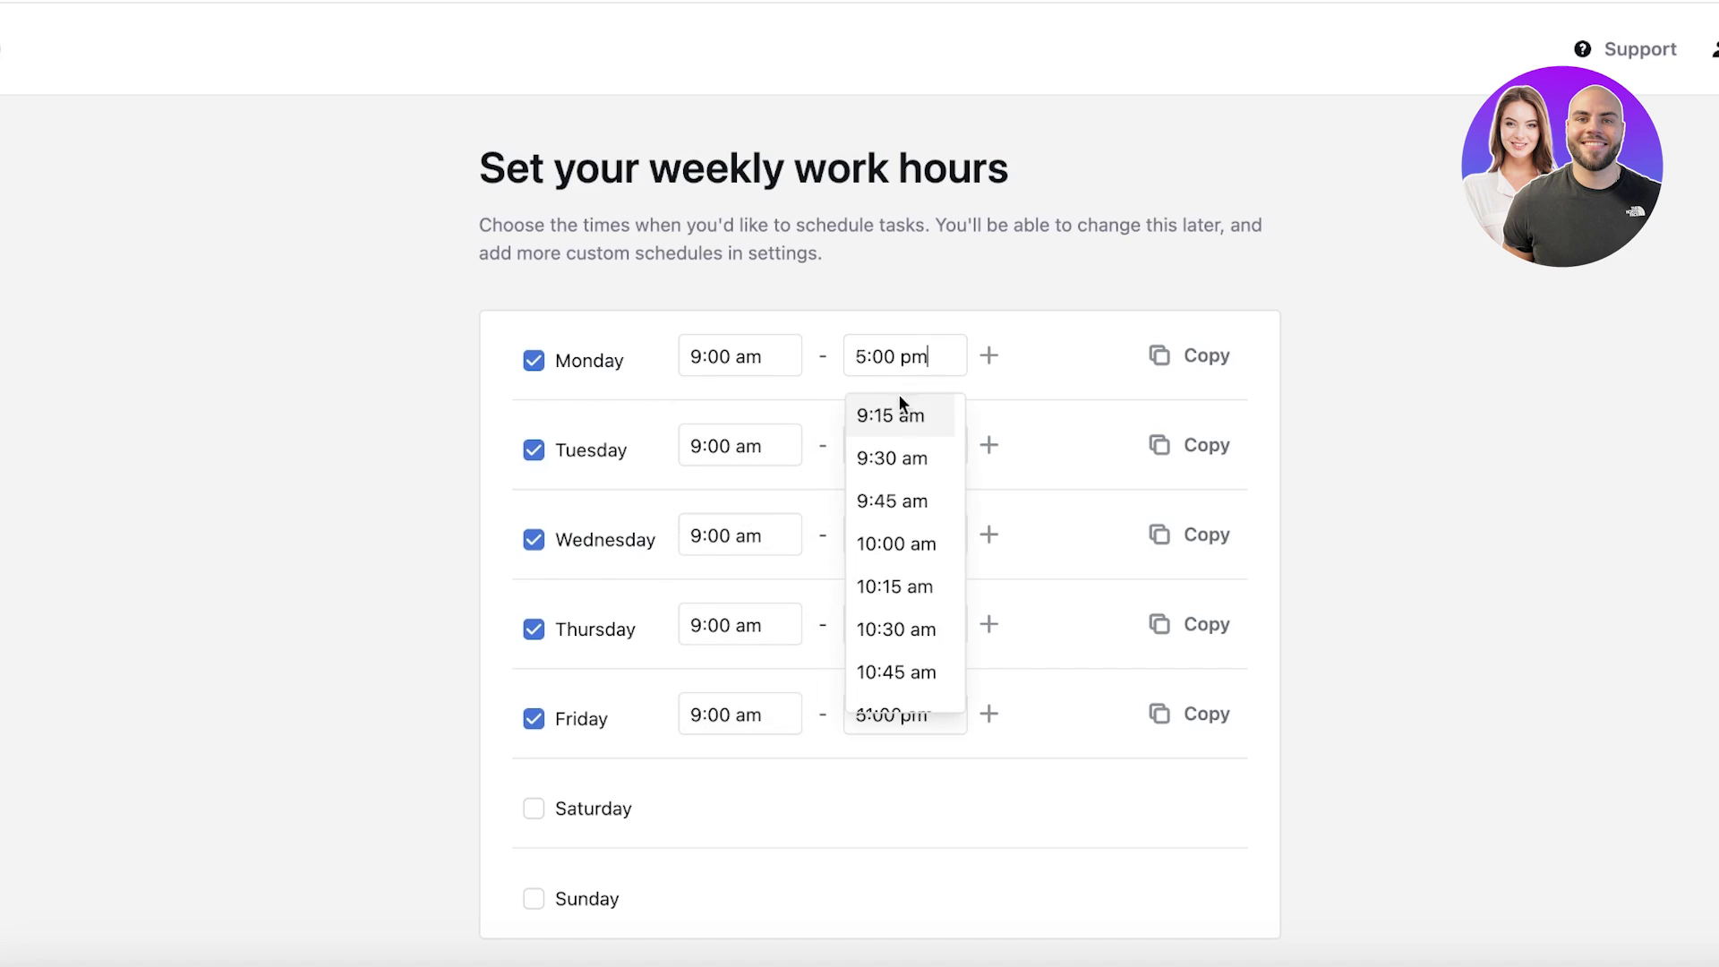
{"action": "scroll", "coordinate": [900, 537], "scroll_direction": "down", "scroll_amount": 10}
{"action": "scroll", "coordinate": [913, 555], "scroll_direction": "up", "scroll_amount": 4}
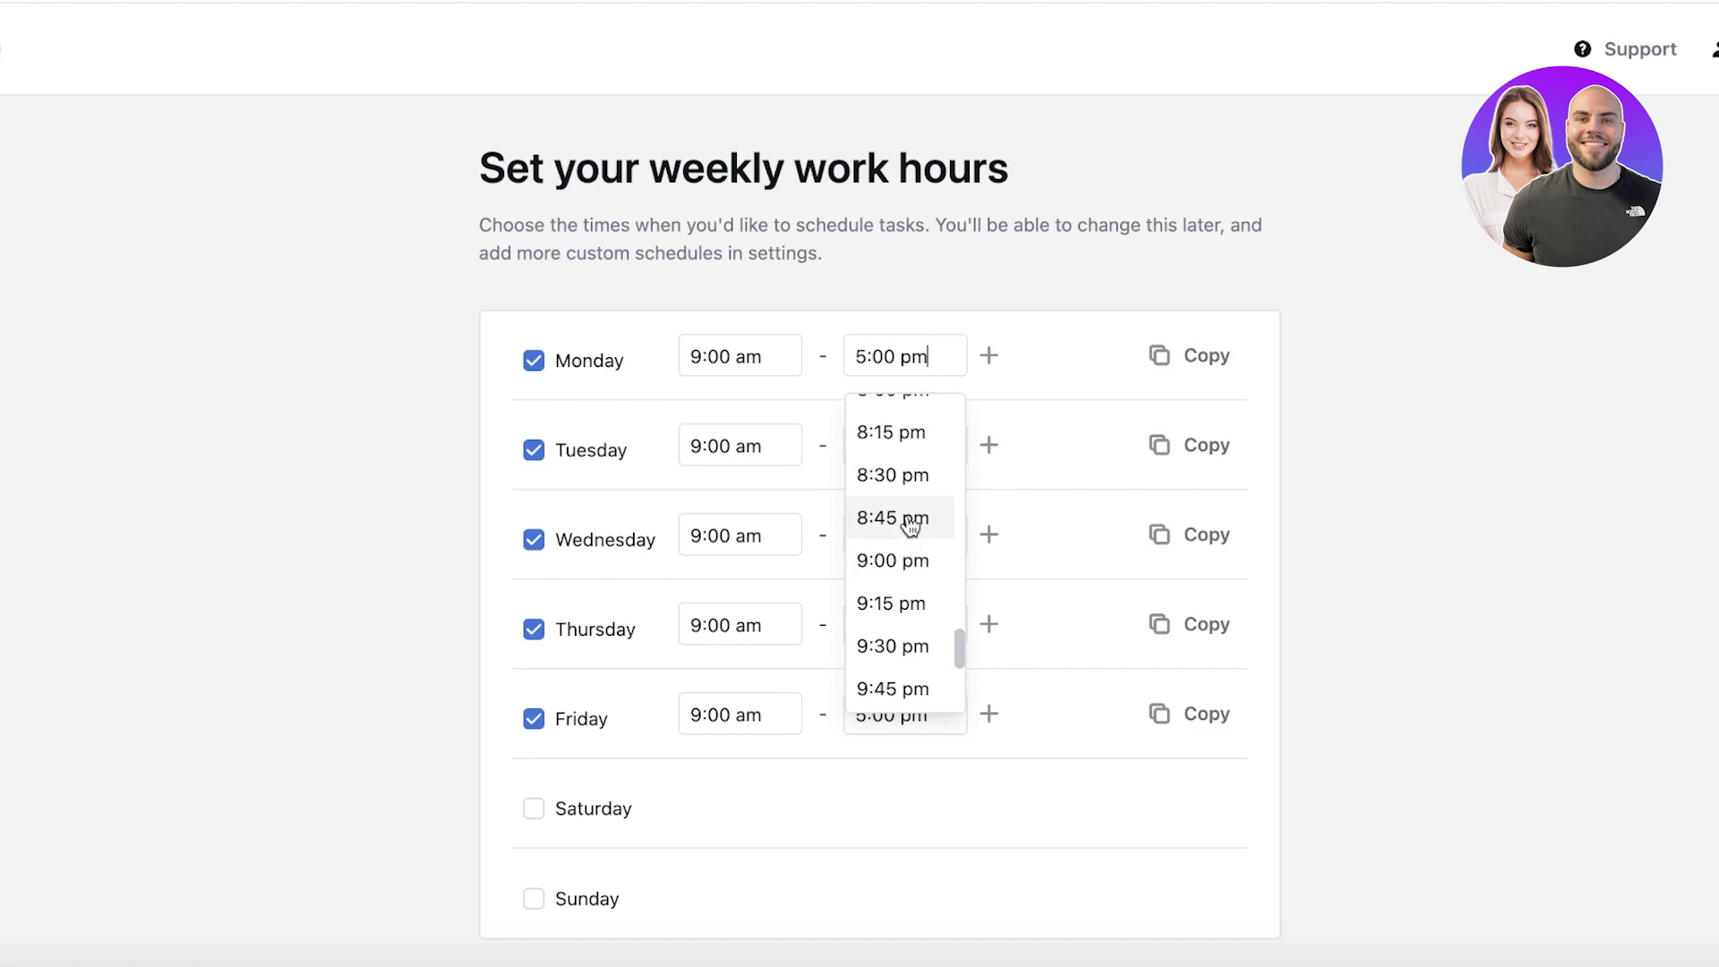
{"action": "left_click", "coordinate": [895, 559]}
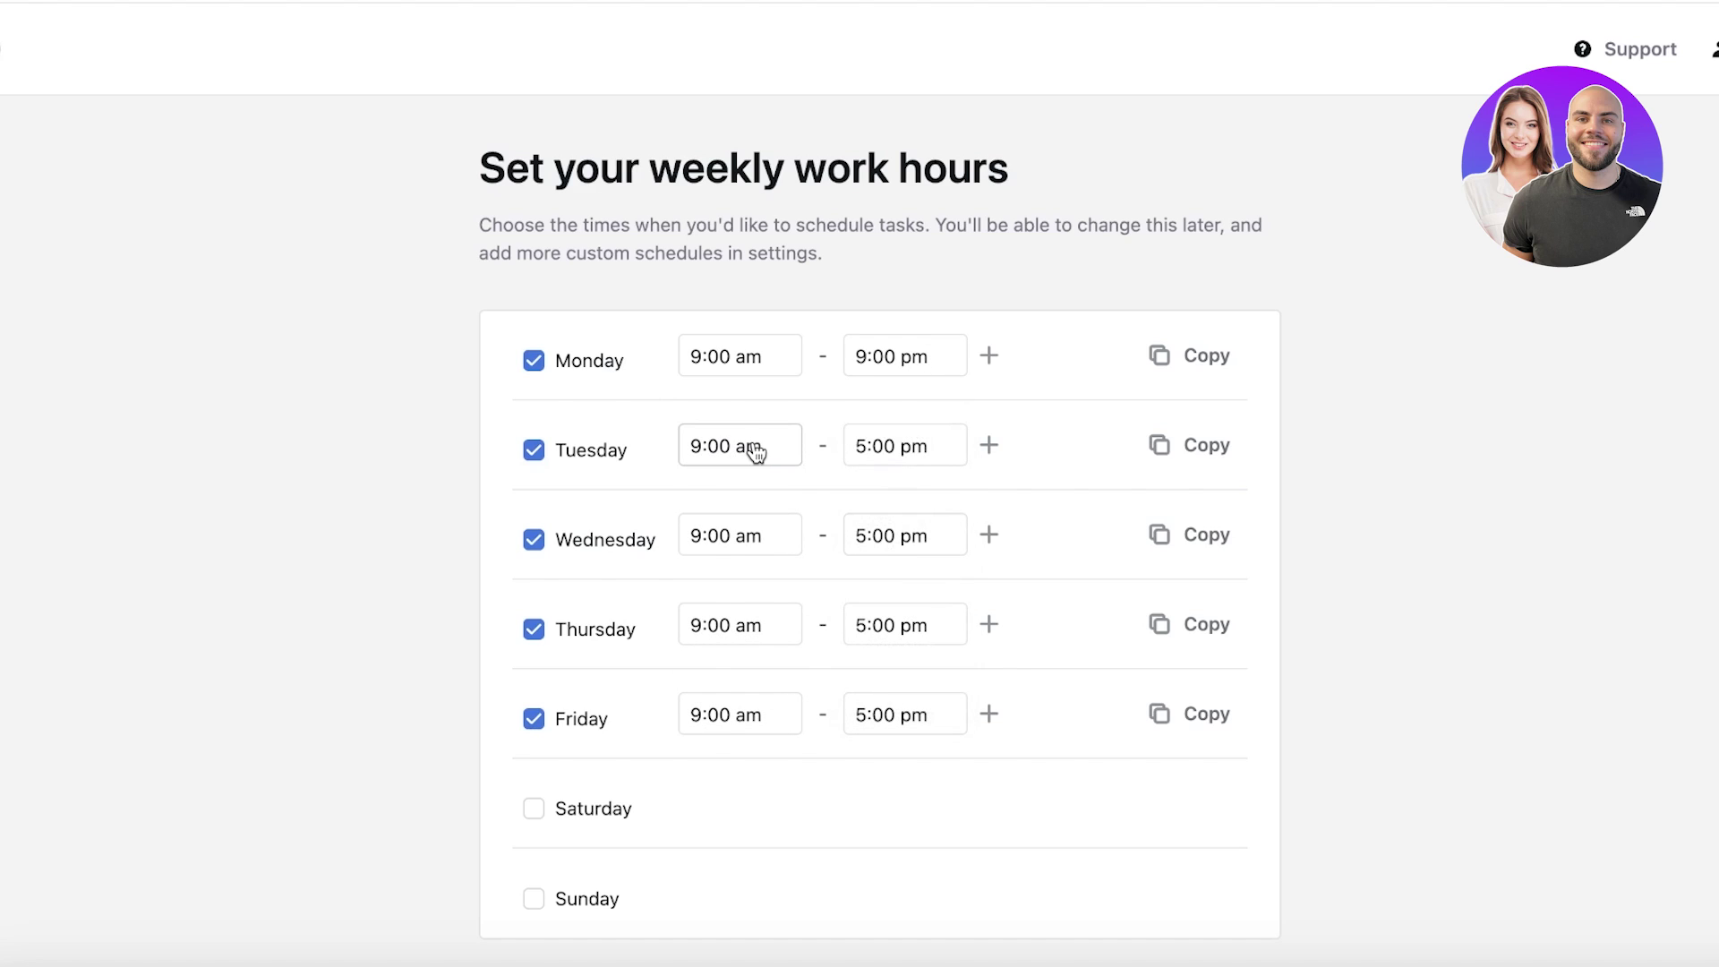
Copy Monday's 9:00 am–9:00 pm hours to Tuesday through Saturday
{"action": "left_click", "coordinate": [752, 448]}
{"action": "left_click", "coordinate": [895, 459]}
{"action": "left_click", "coordinate": [1190, 357]}
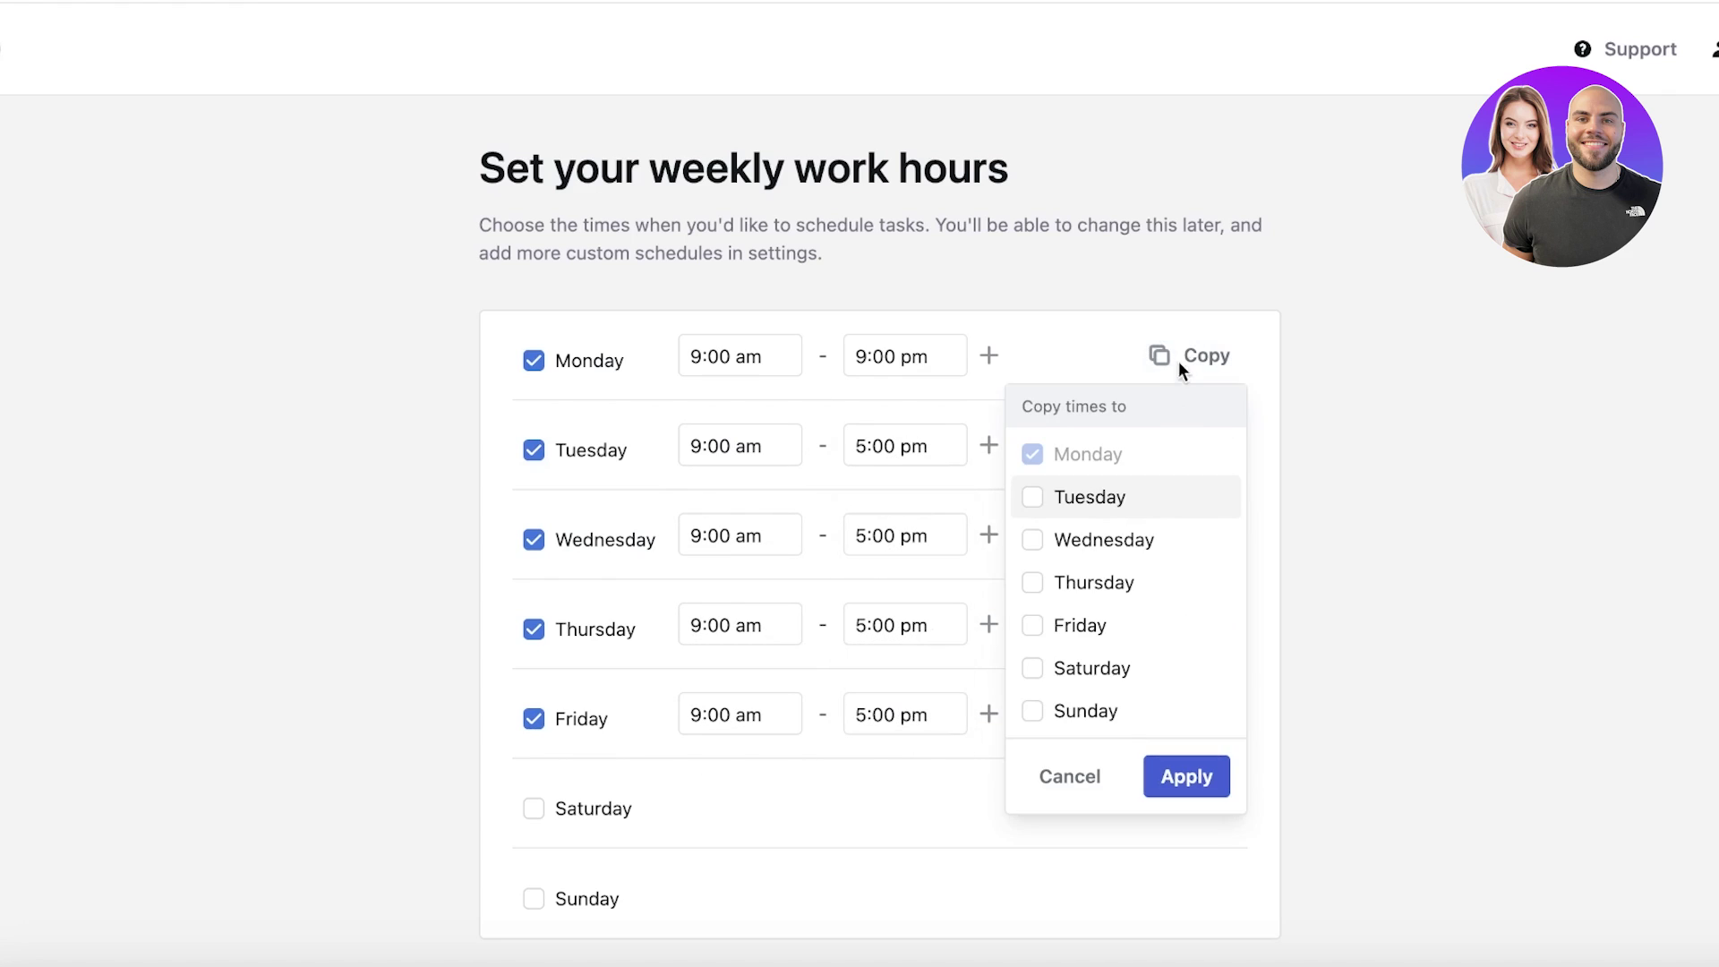
{"action": "left_click", "coordinate": [1088, 501]}
{"action": "left_click", "coordinate": [1065, 539]}
{"action": "left_click", "coordinate": [1065, 583]}
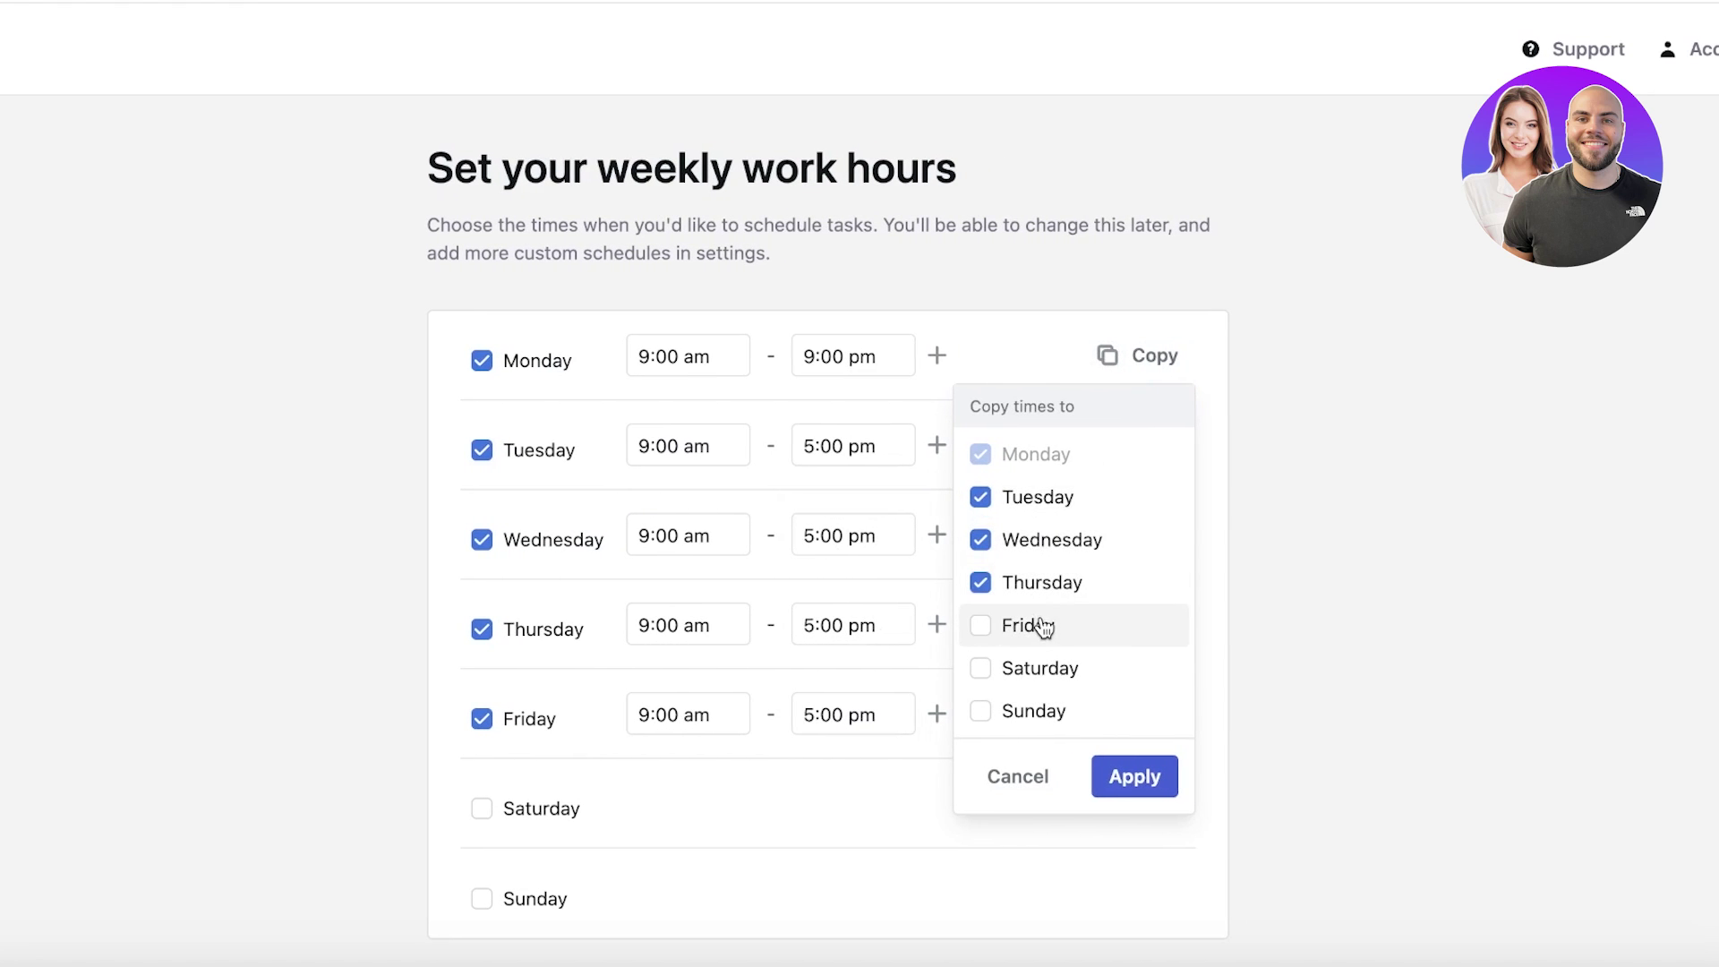
{"action": "left_click", "coordinate": [1066, 625]}
{"action": "left_click", "coordinate": [1066, 668]}
{"action": "left_click", "coordinate": [1134, 776]}
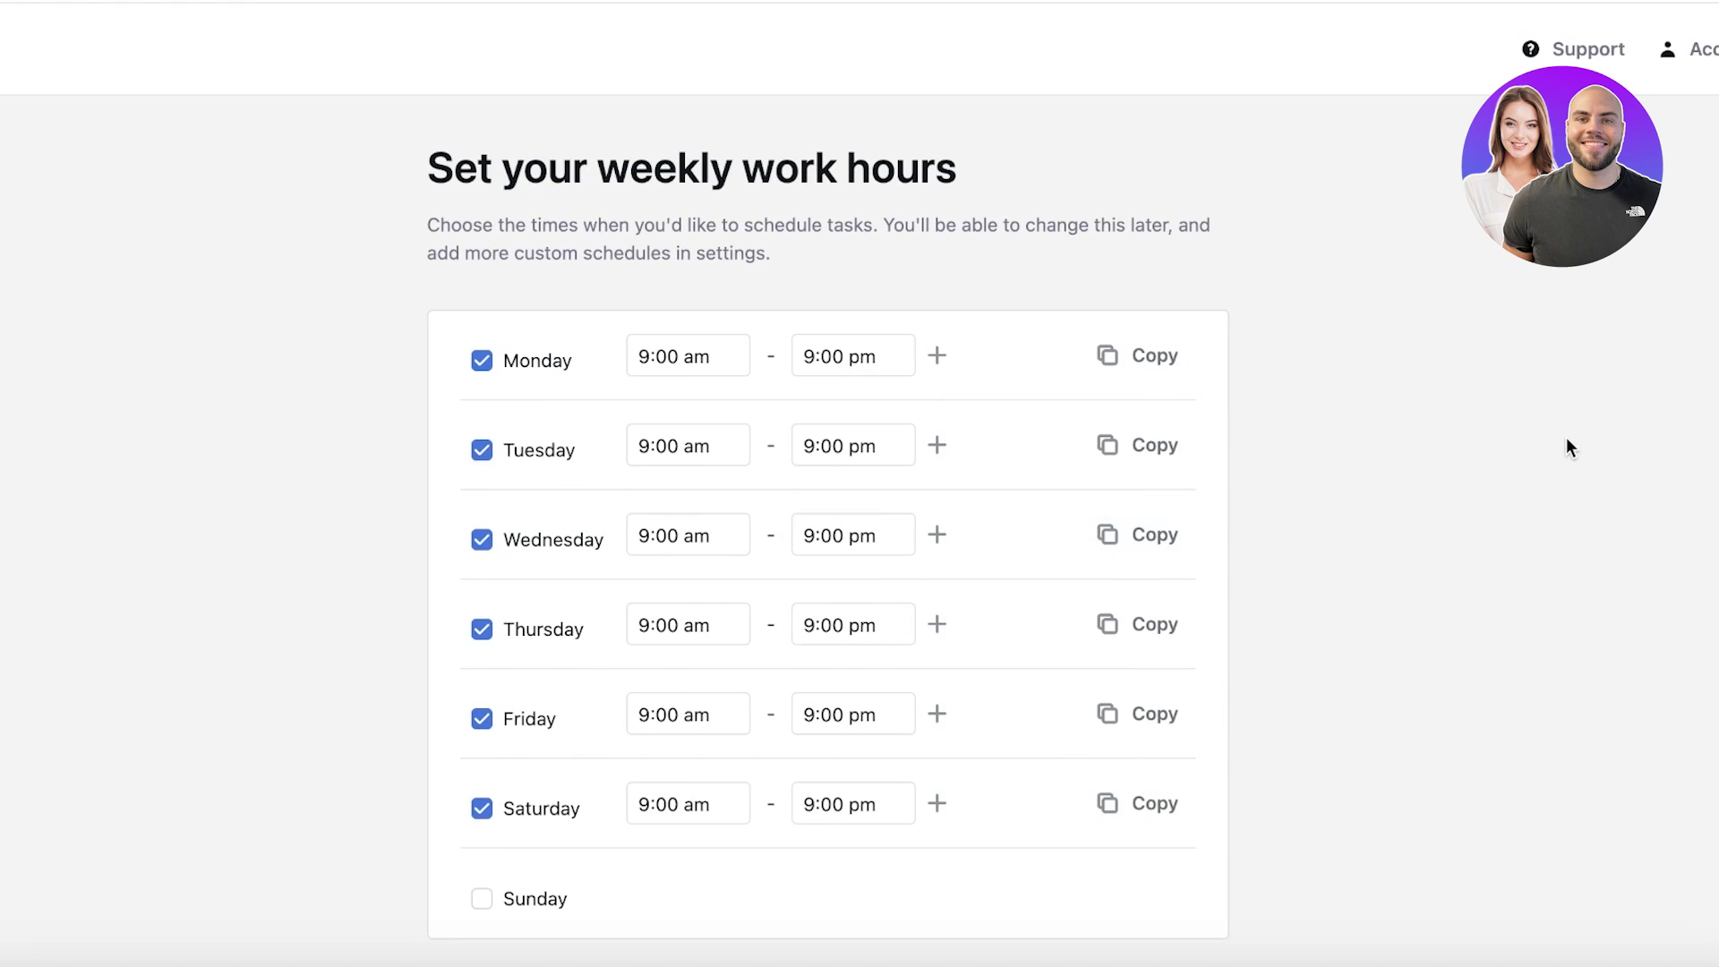
{"action": "scroll", "coordinate": [798, 895], "scroll_direction": "down", "scroll_amount": 2}
Continue to Recurring Tasks, leave Meditate unselected, and skip the step
{"action": "left_click", "coordinate": [830, 879]}
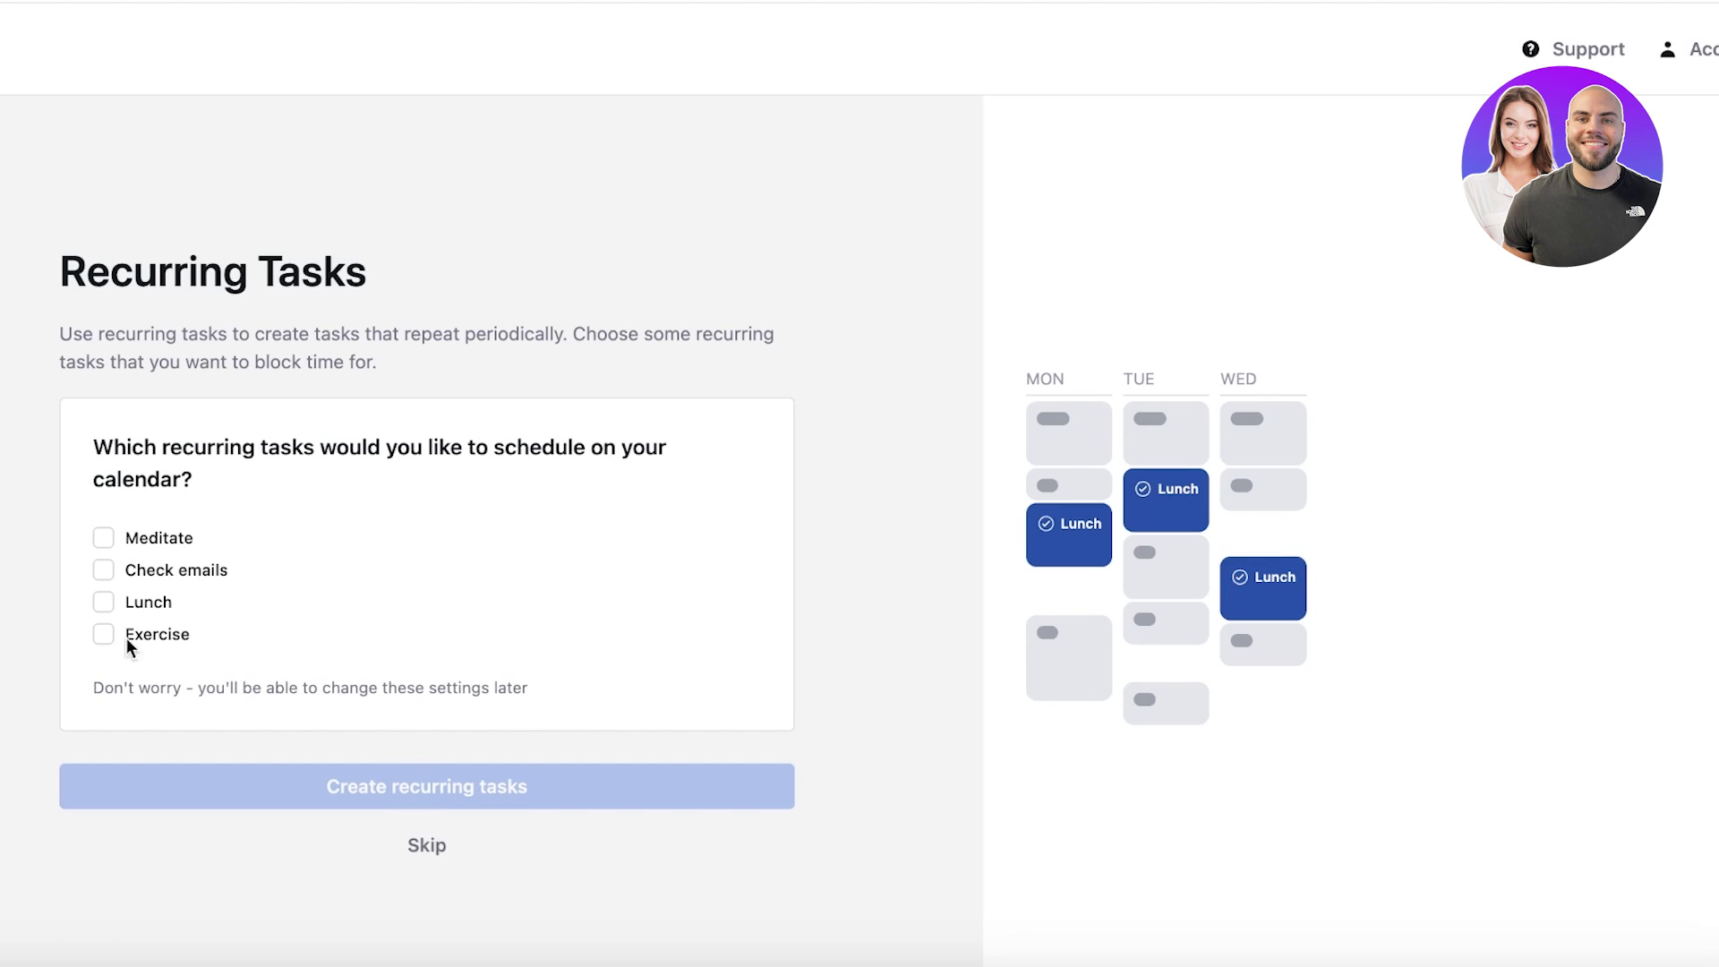
{"action": "left_click", "coordinate": [119, 535]}
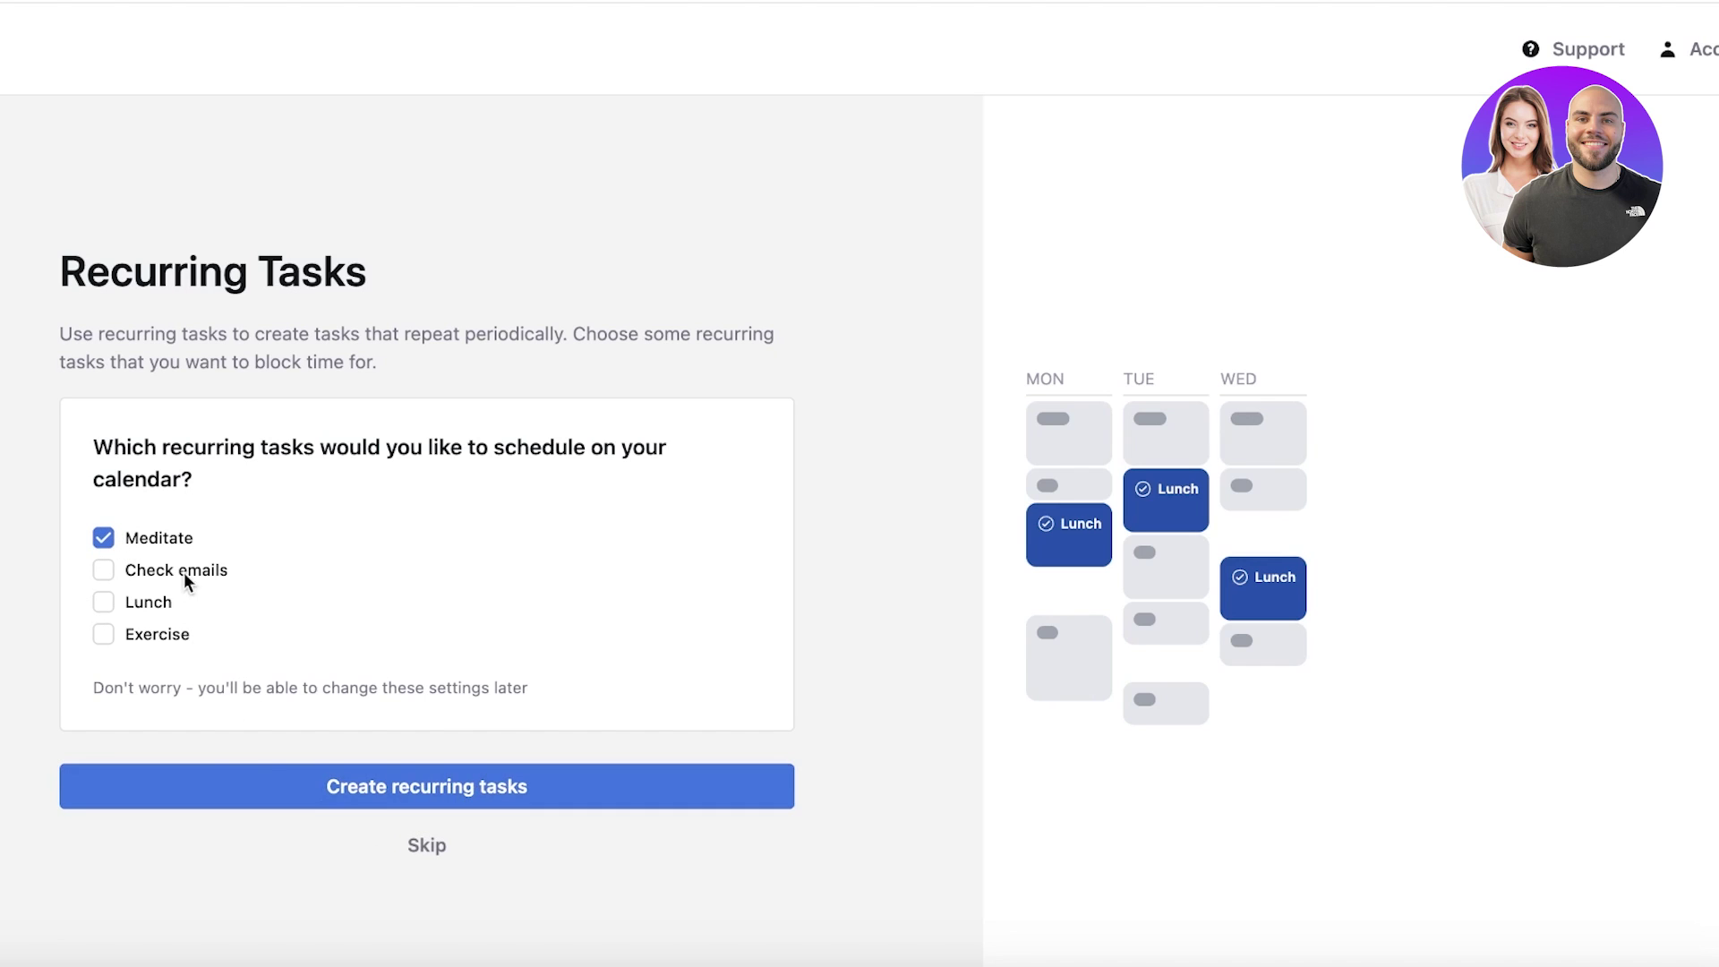
{"action": "left_click", "coordinate": [103, 537]}
{"action": "left_click", "coordinate": [429, 847]}
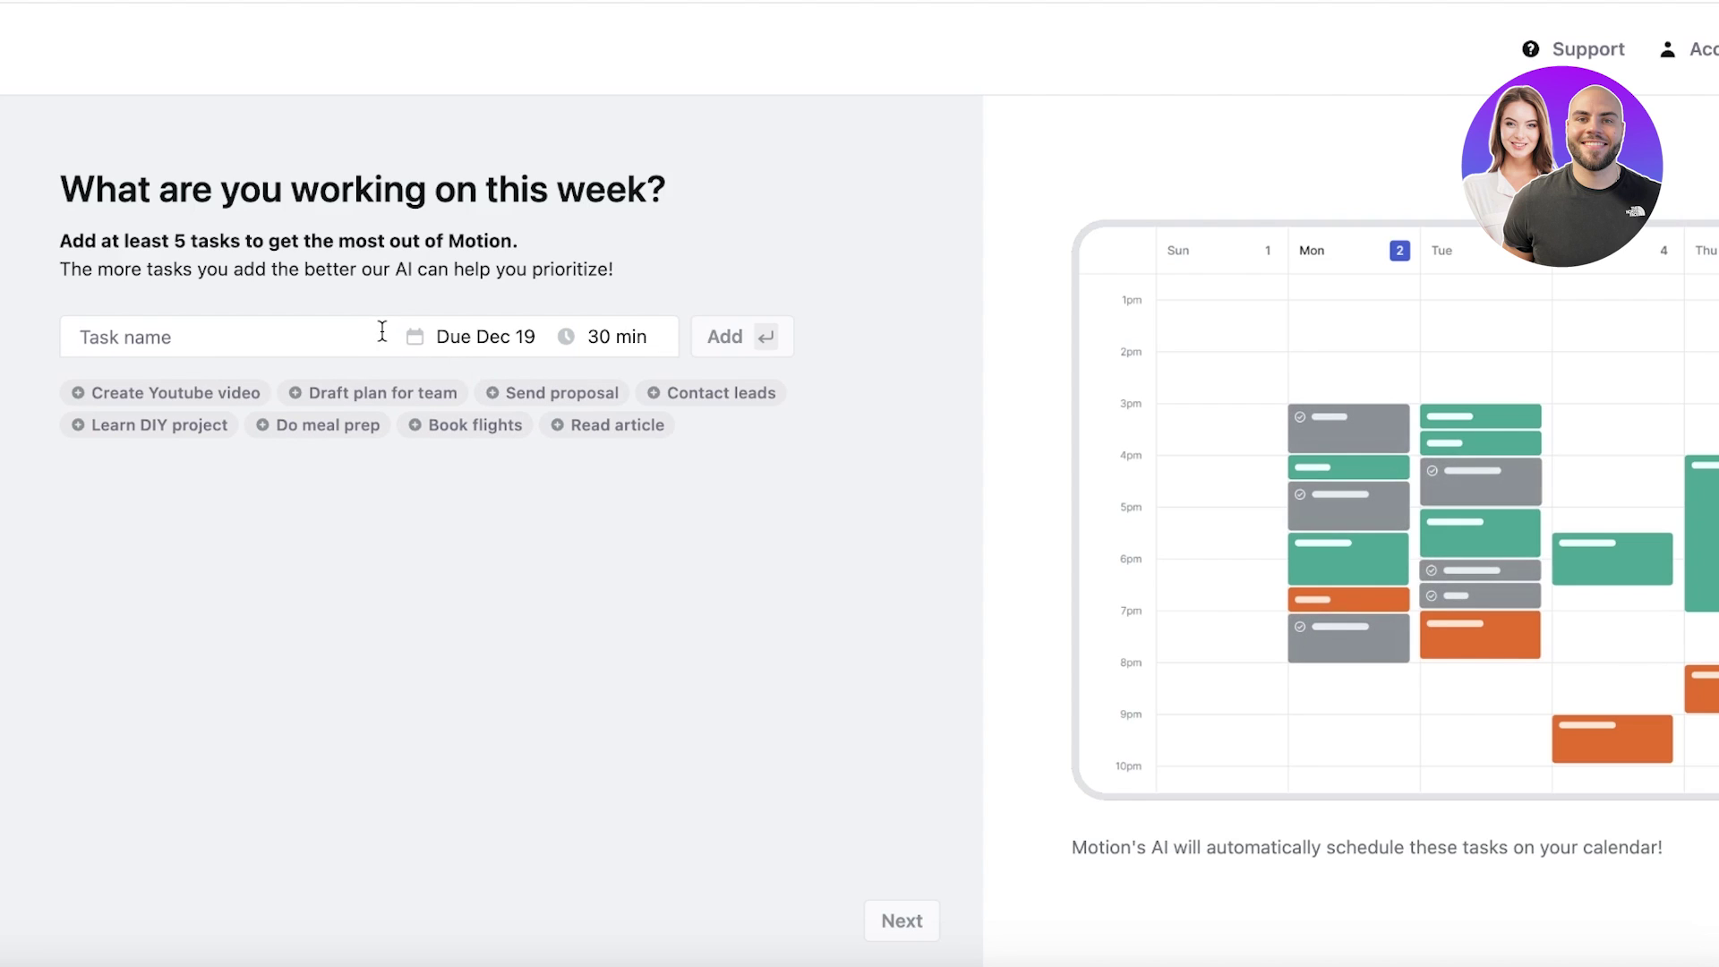
Add 'Completing Research Proposal', due Dec 20 with a 1-hour duration, and continue
{"action": "type", "text": "Completing Res"}
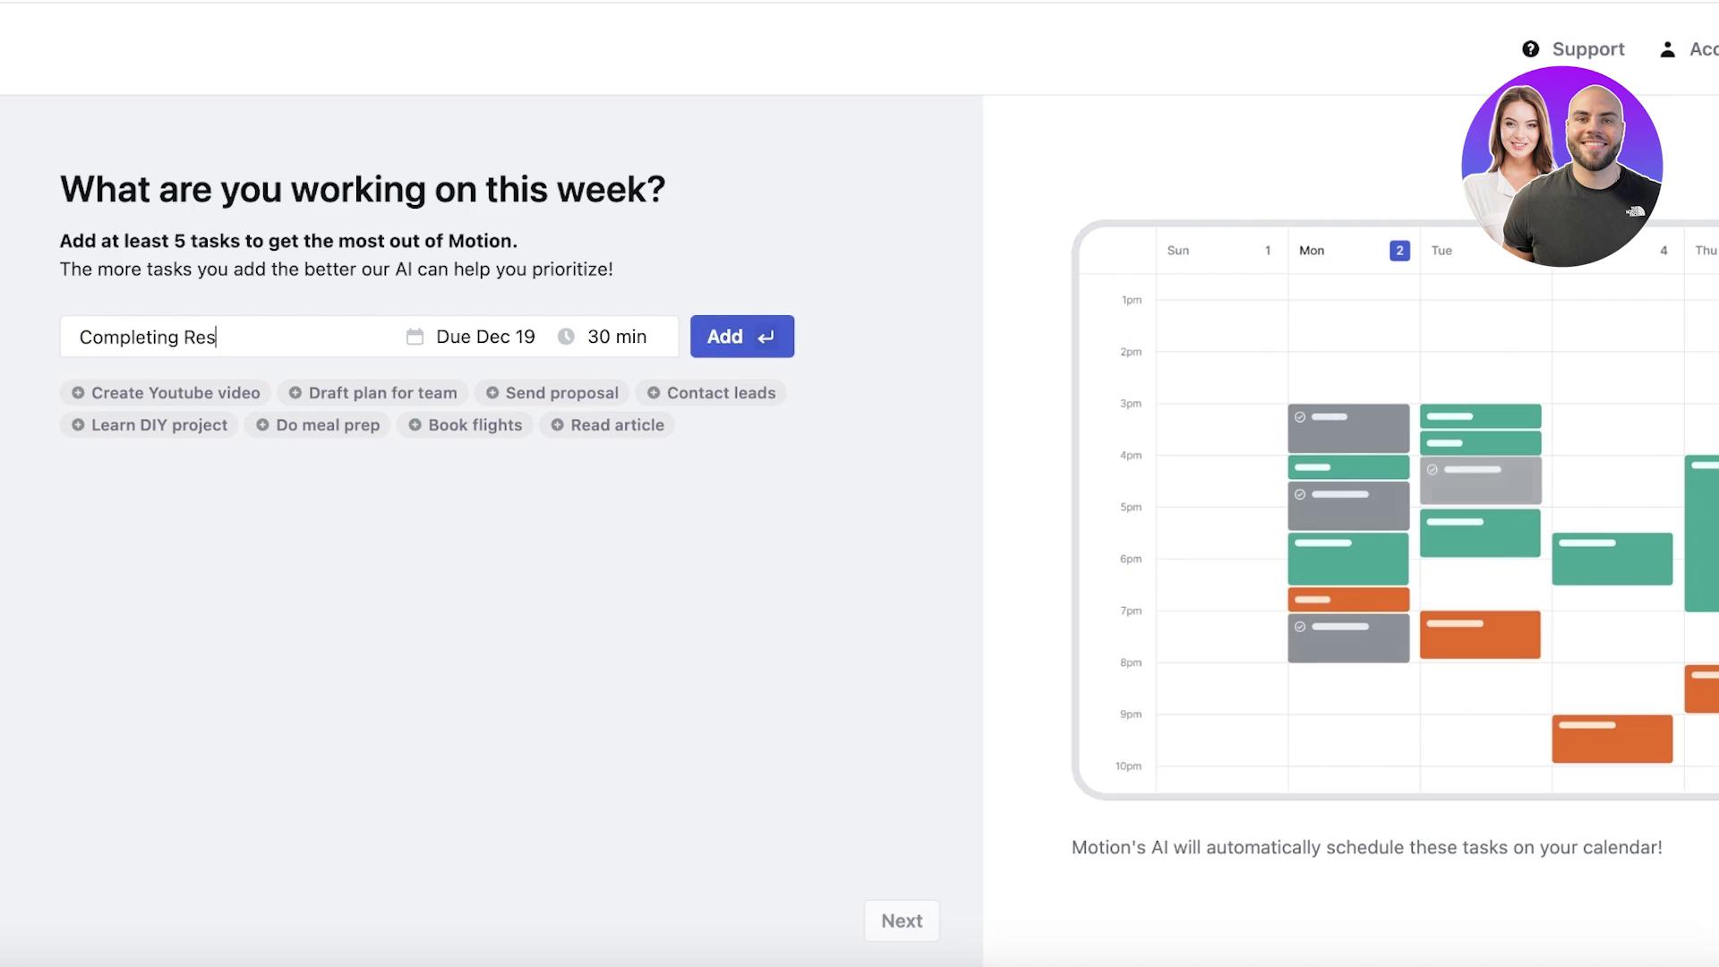
{"action": "type", "text": "earch Pro"}
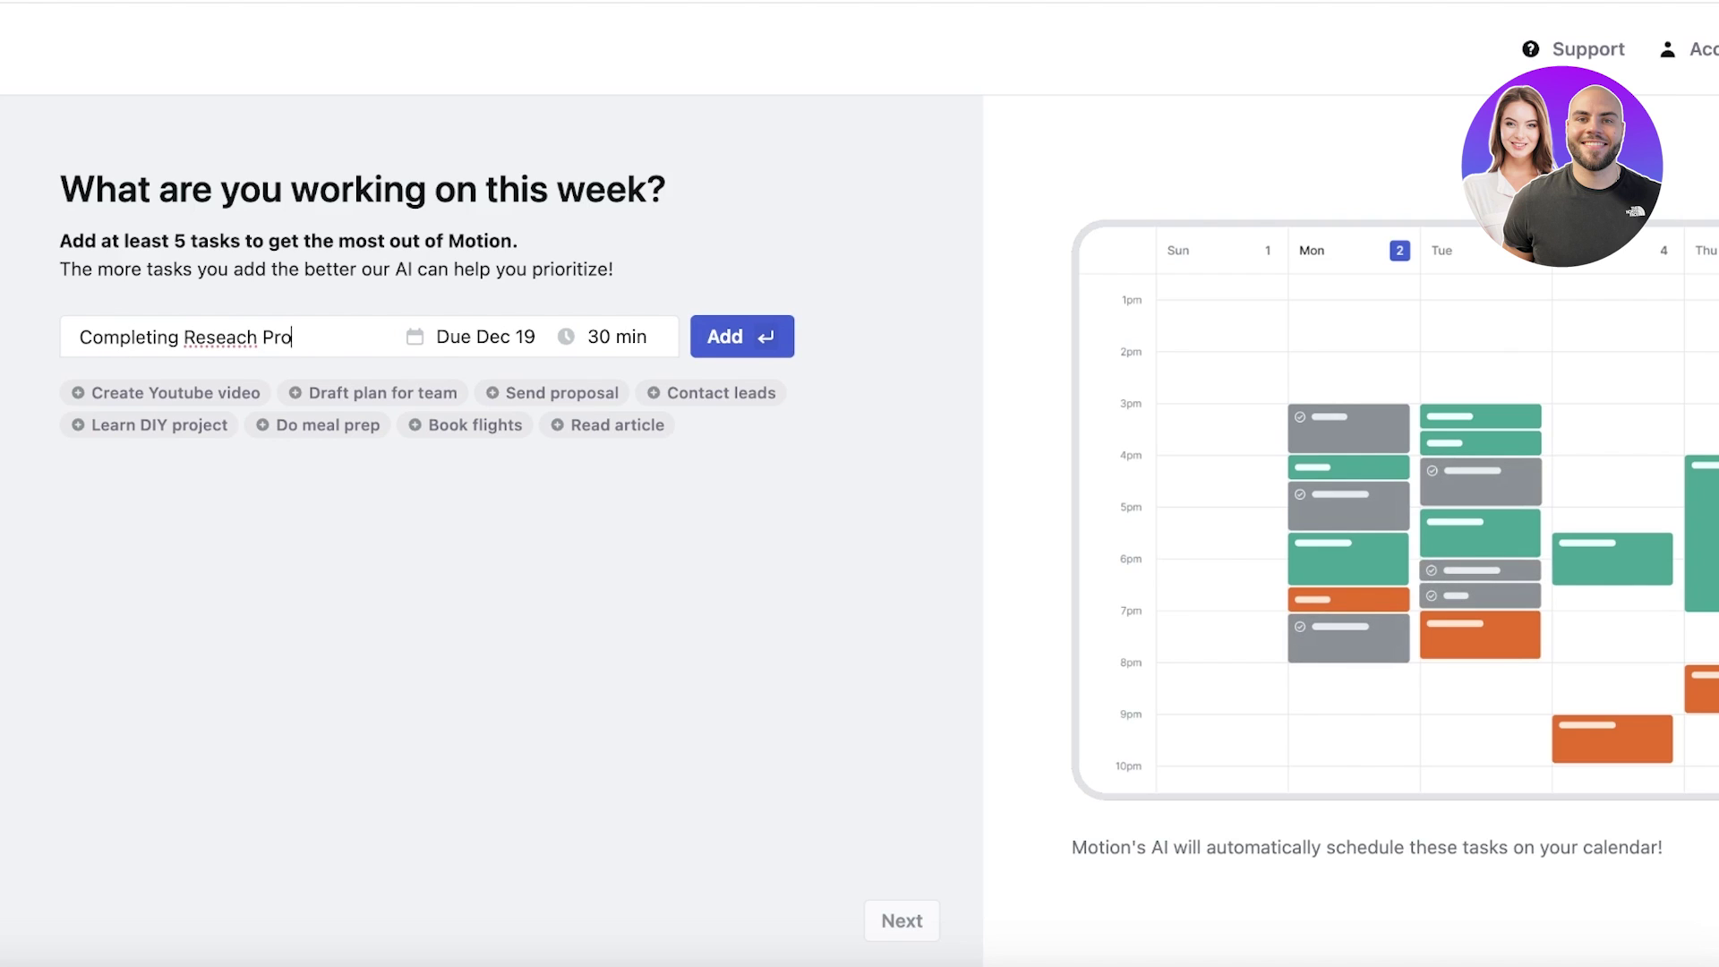
{"action": "type", "text": "posal"}
{"action": "left_click", "coordinate": [730, 336]}
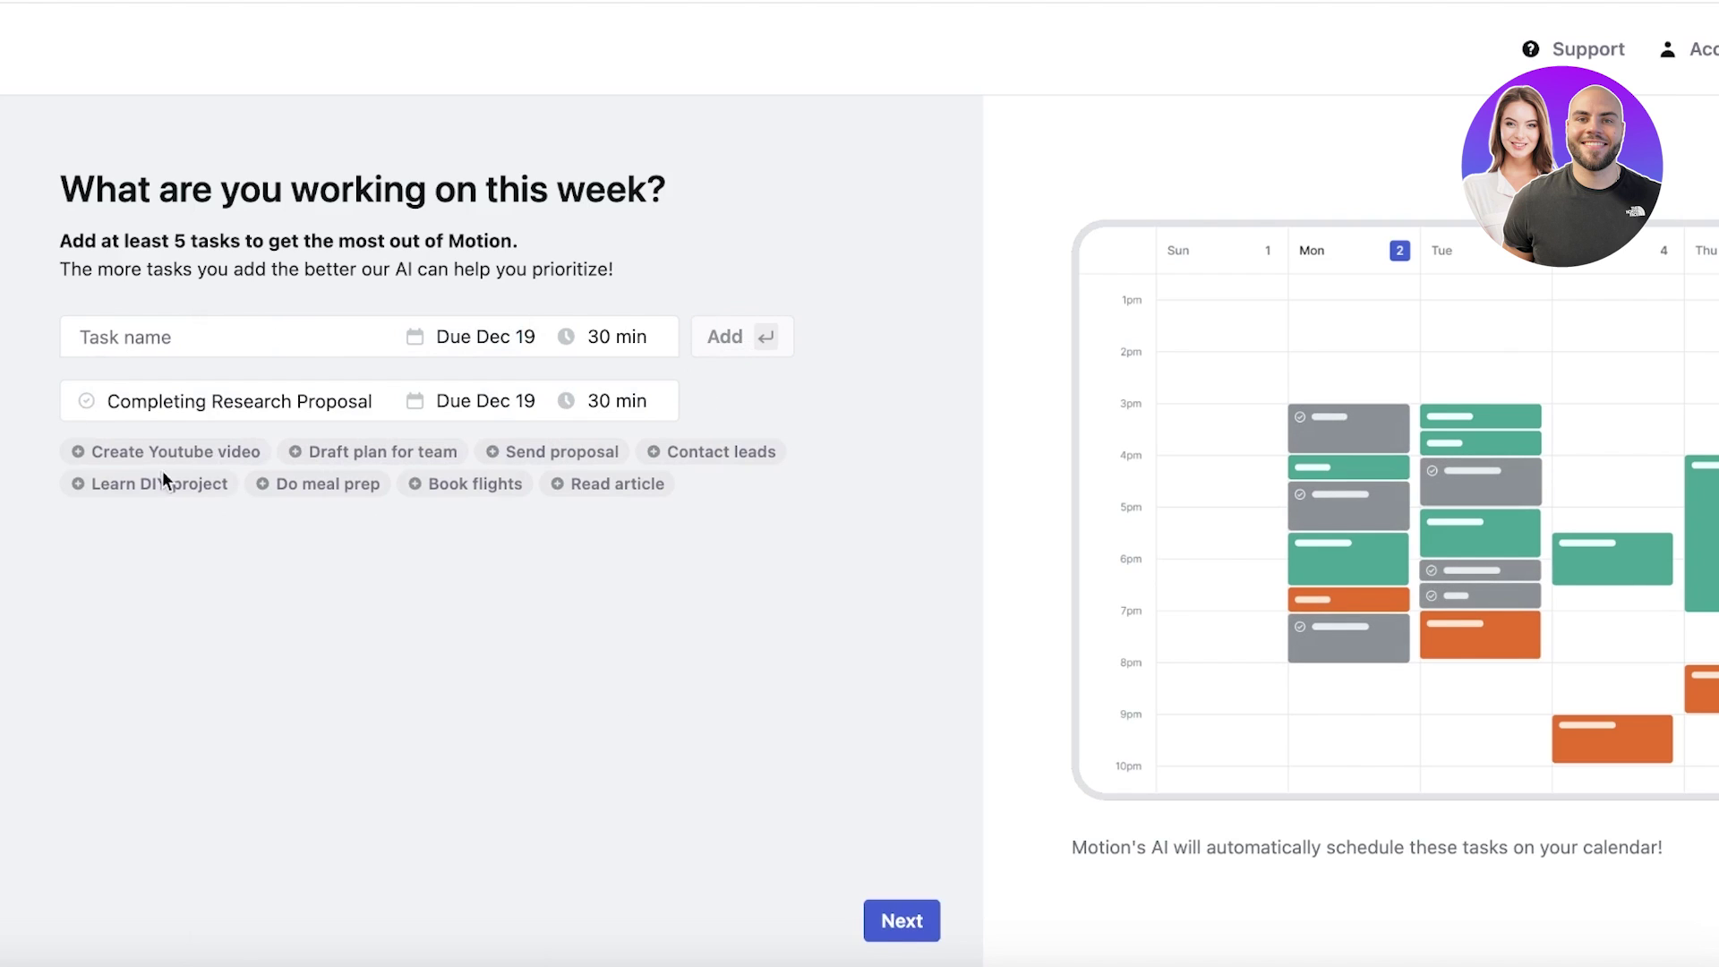
{"action": "left_click", "coordinate": [413, 405]}
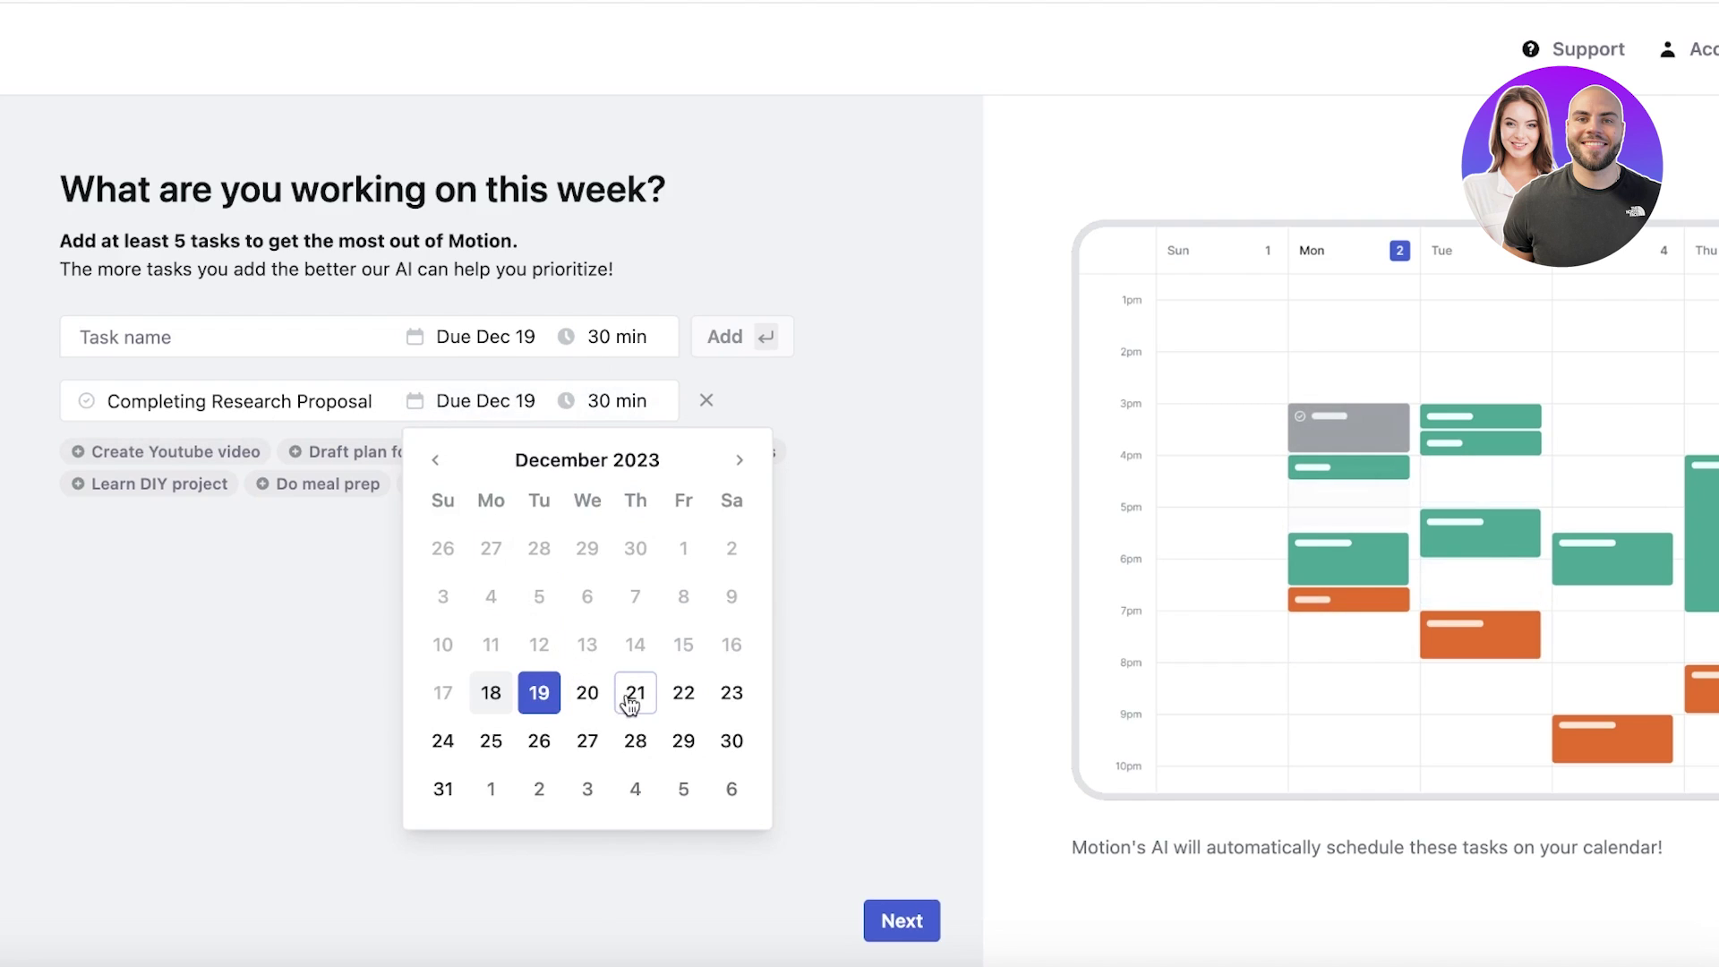
{"action": "left_click", "coordinate": [587, 692]}
{"action": "left_click", "coordinate": [609, 405]}
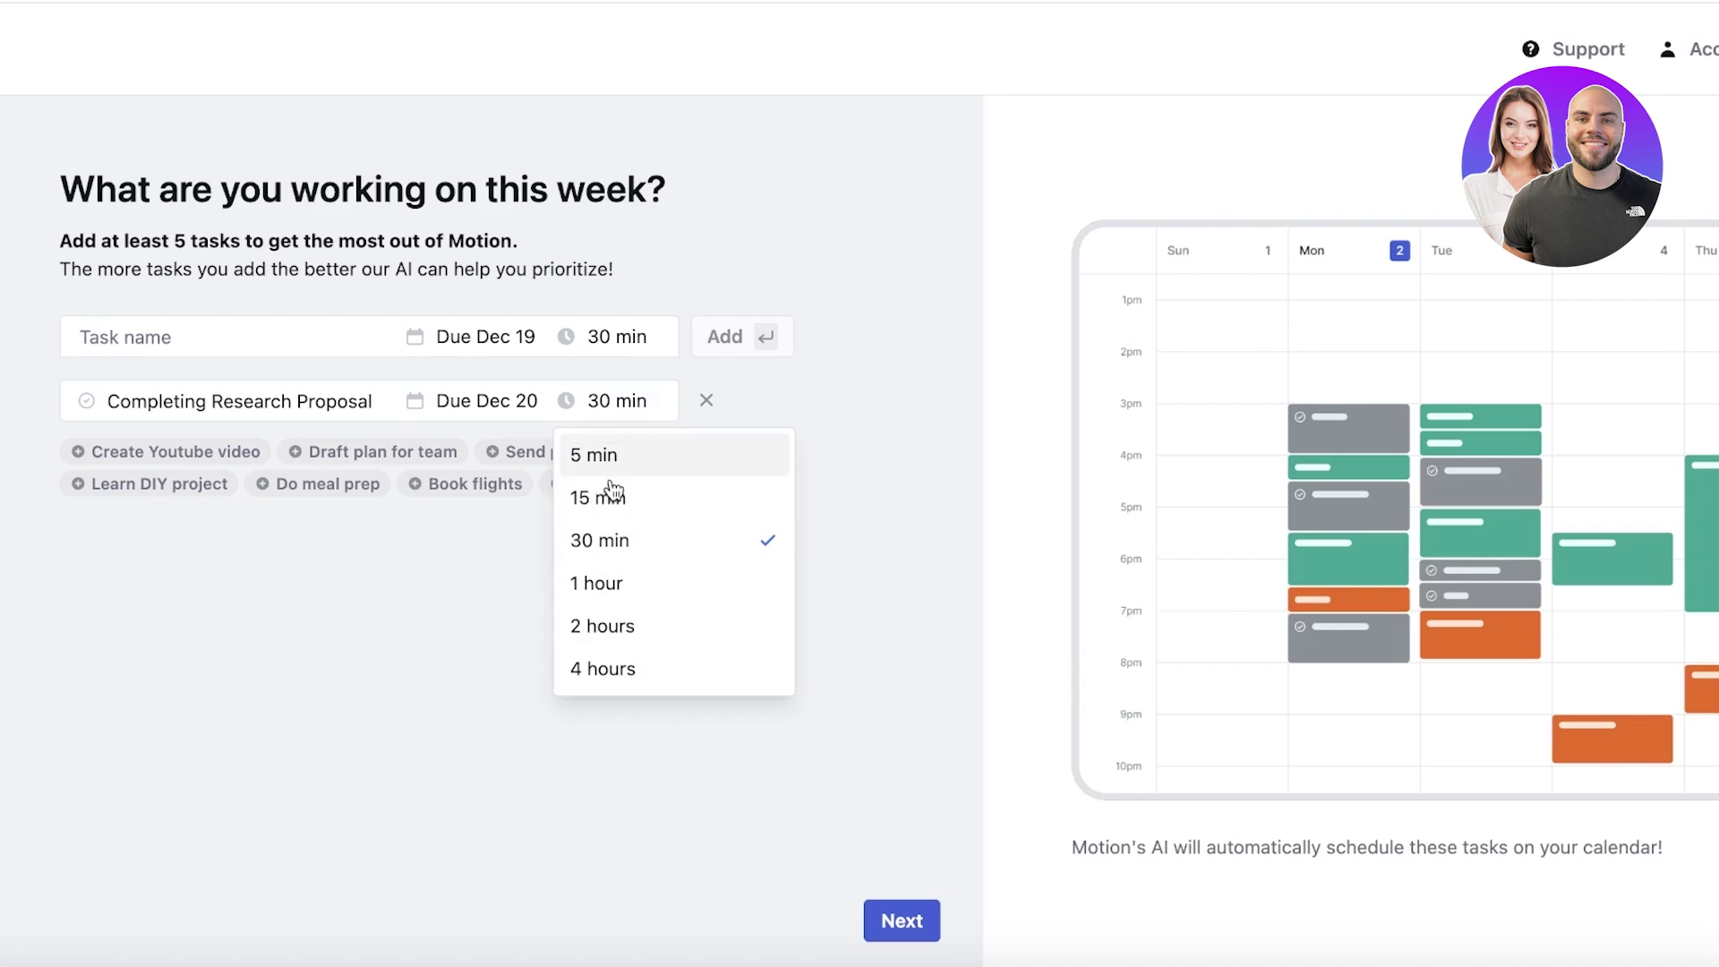
{"action": "left_click", "coordinate": [614, 584]}
{"action": "left_click", "coordinate": [881, 927]}
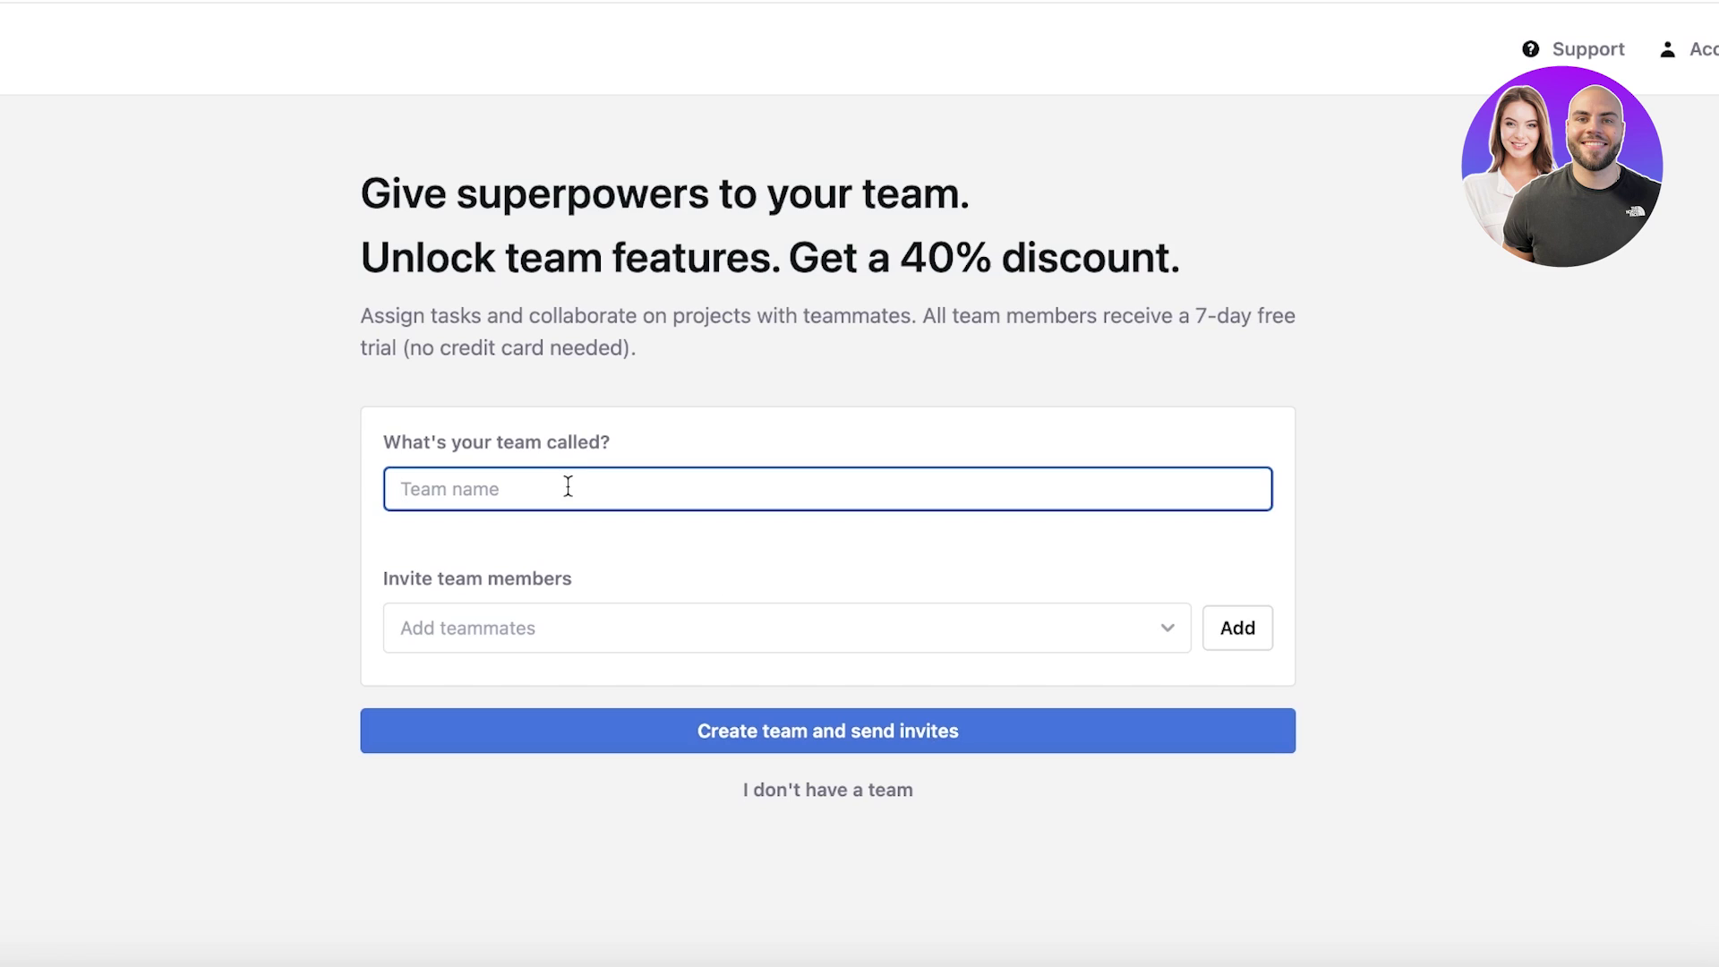
Leave the Team name blank and choose "I don't have a team"
{"action": "type", "text": "A"}
{"action": "key", "text": "BackSpace"}
{"action": "left_click", "coordinate": [820, 788]}
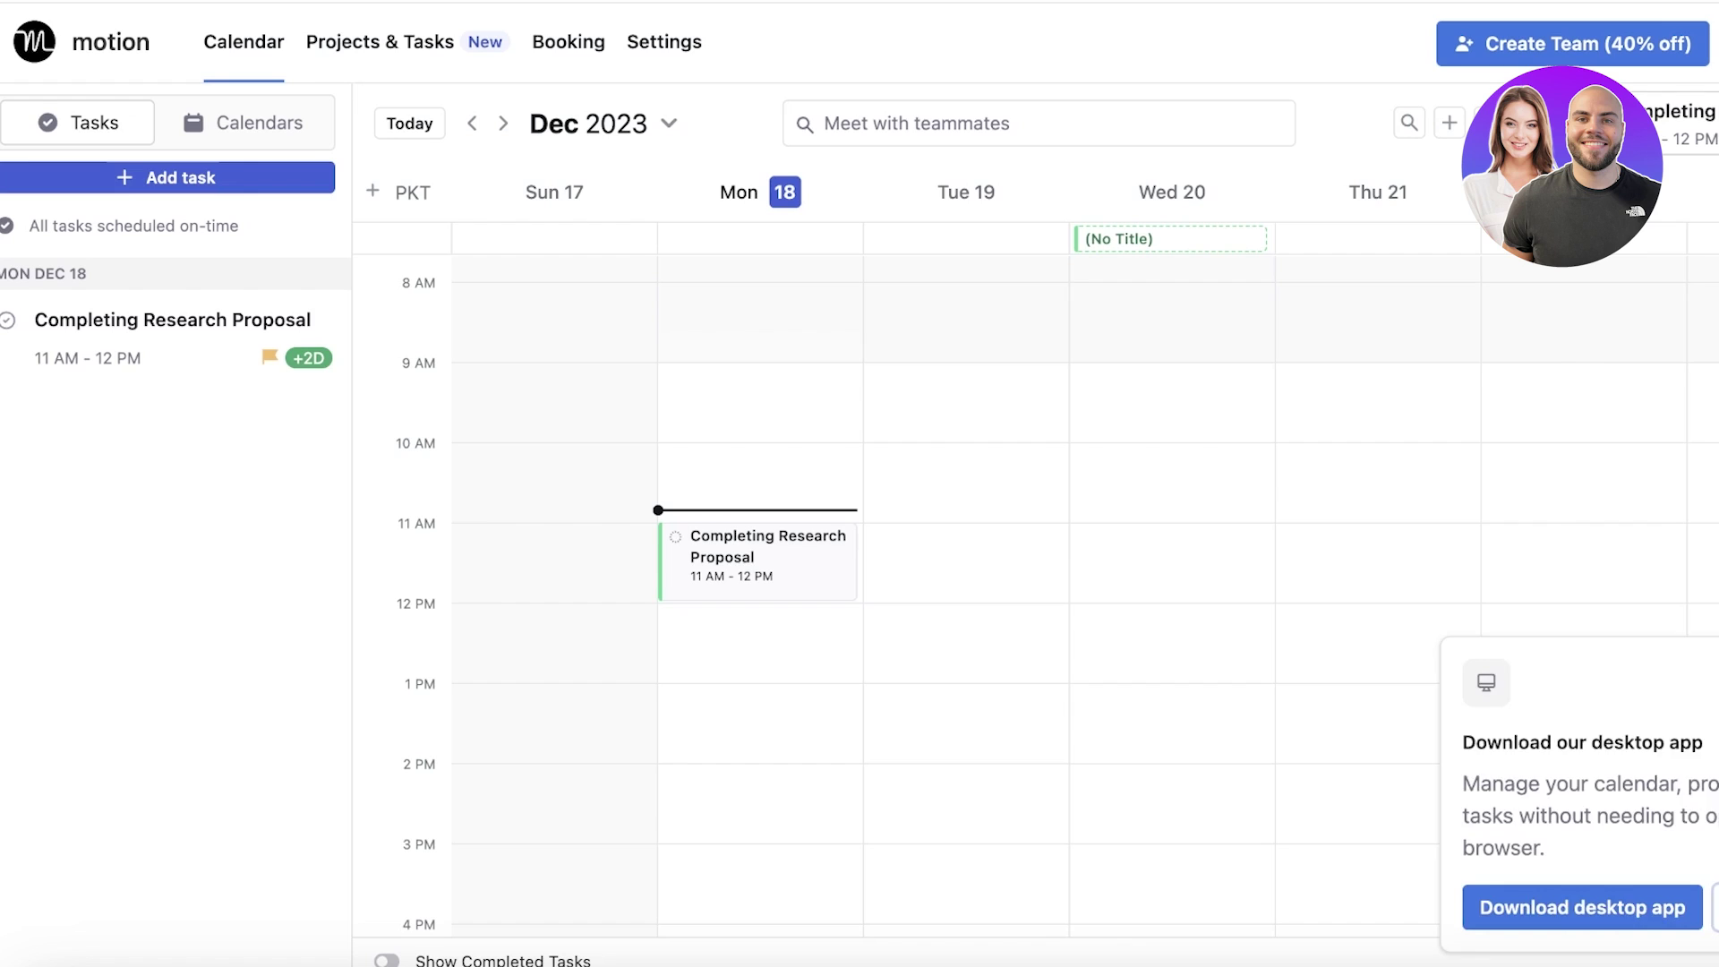
Scroll the week view to check Completing Research Proposal on Monday 11 AM–12 PM
{"action": "scroll", "coordinate": [1010, 486], "scroll_direction": "up", "scroll_amount": 1}
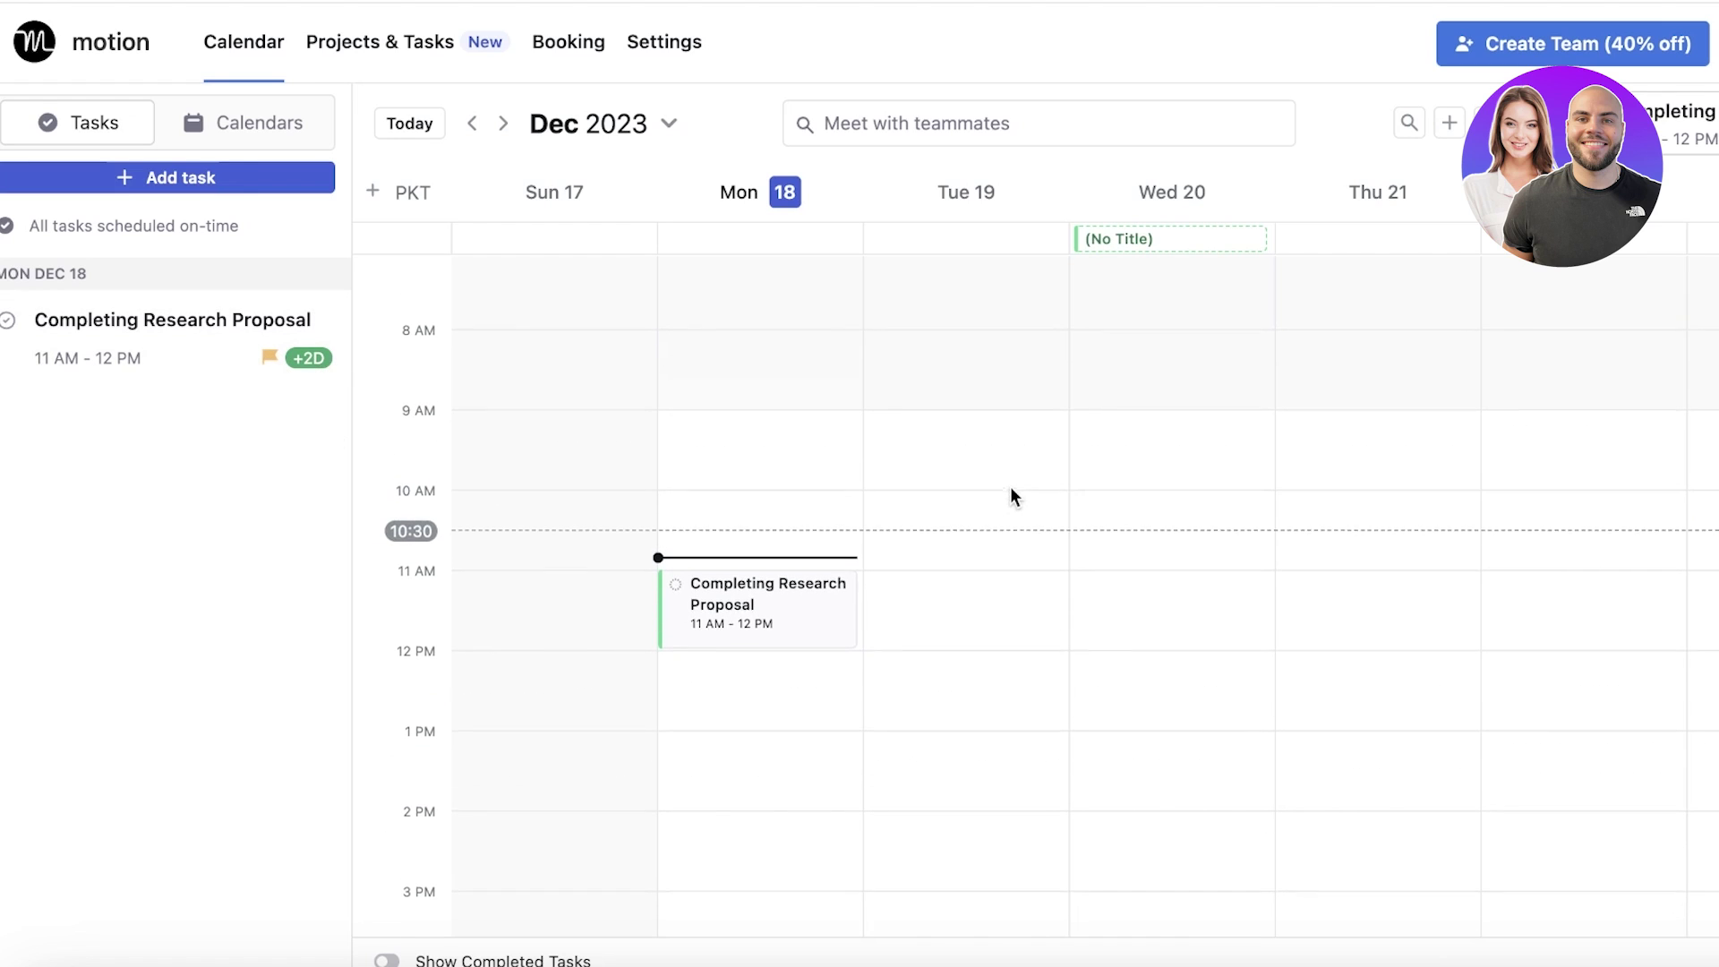
{"action": "scroll", "coordinate": [998, 587], "scroll_direction": "up", "scroll_amount": 4}
{"action": "scroll", "coordinate": [1316, 541], "scroll_direction": "down", "scroll_amount": 8}
{"action": "scroll", "coordinate": [1143, 573], "scroll_direction": "up", "scroll_amount": 4}
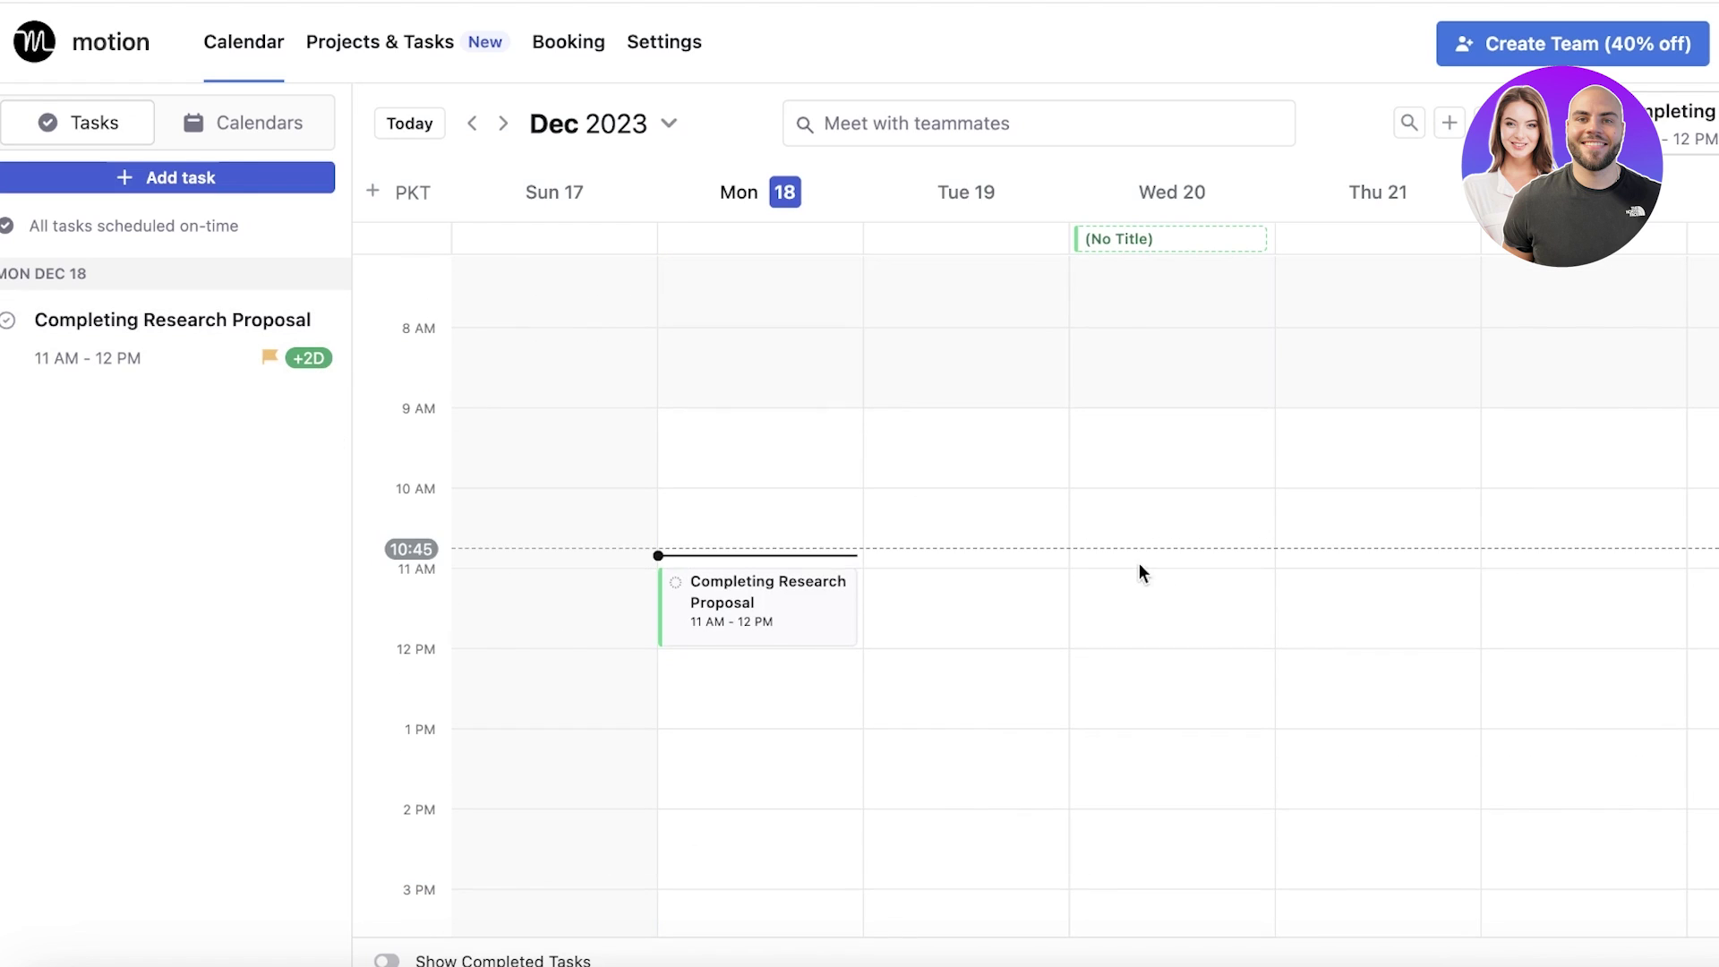
Look through the Projects, Booking links and Settings areas, ending on Booking links
{"action": "left_click", "coordinate": [338, 58]}
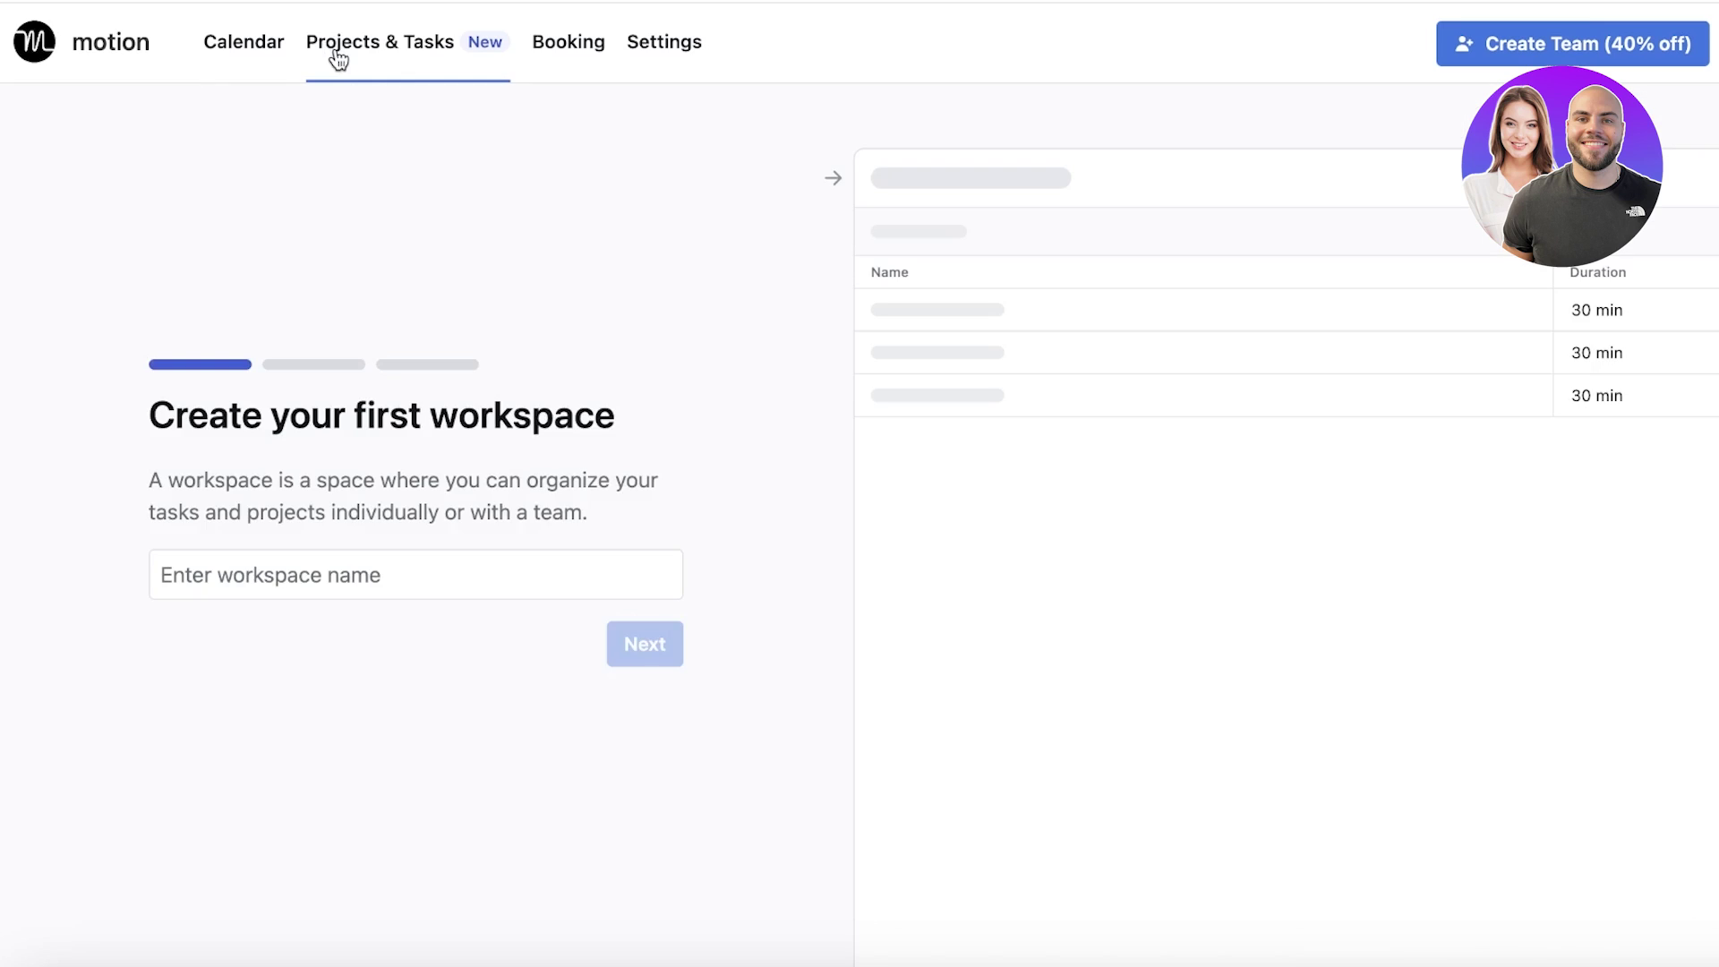
{"action": "left_click", "coordinate": [600, 49]}
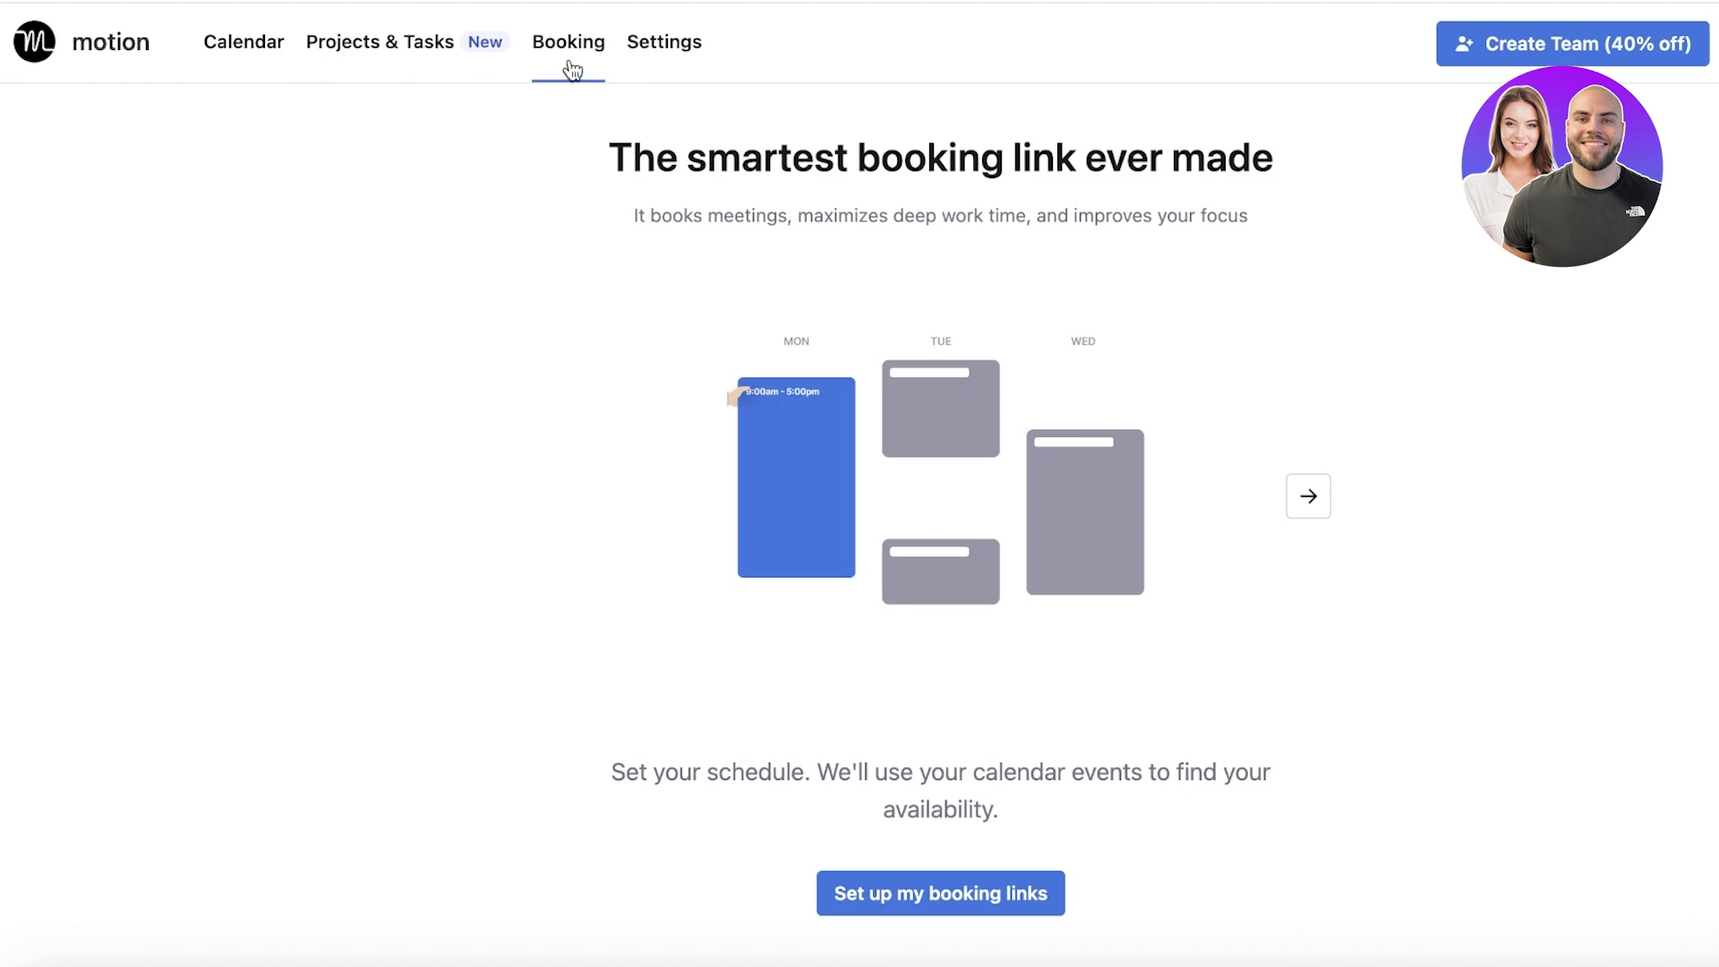
{"action": "left_click", "coordinate": [680, 51]}
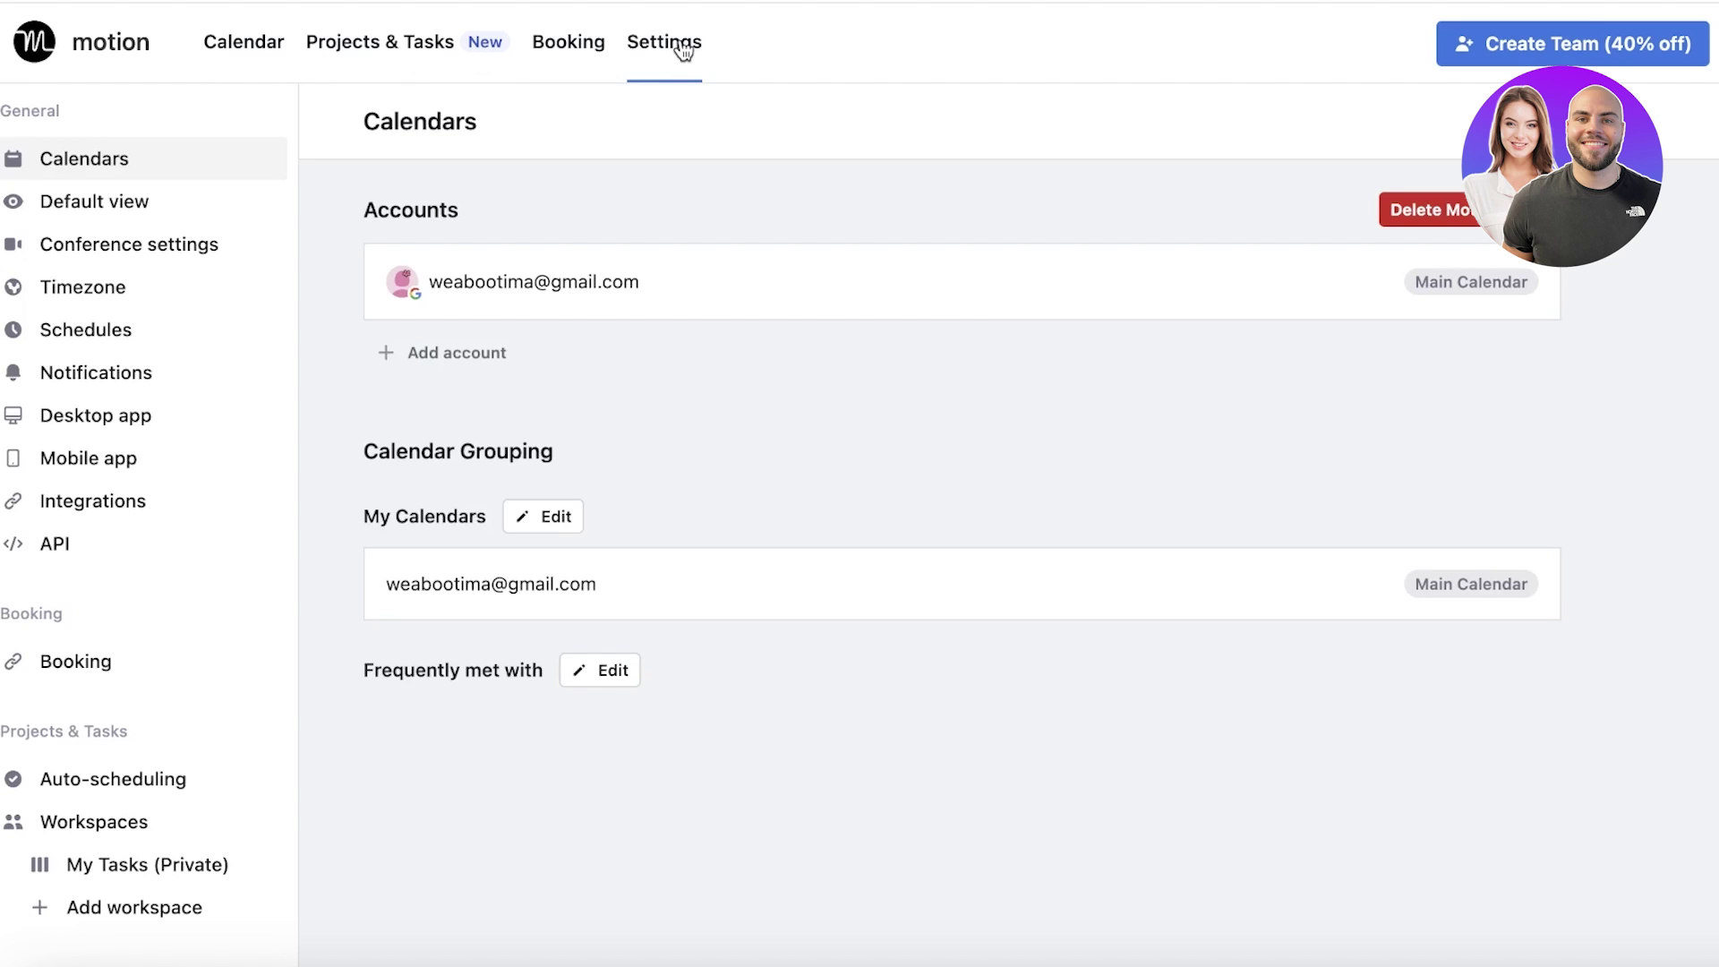
{"action": "left_click", "coordinate": [543, 65]}
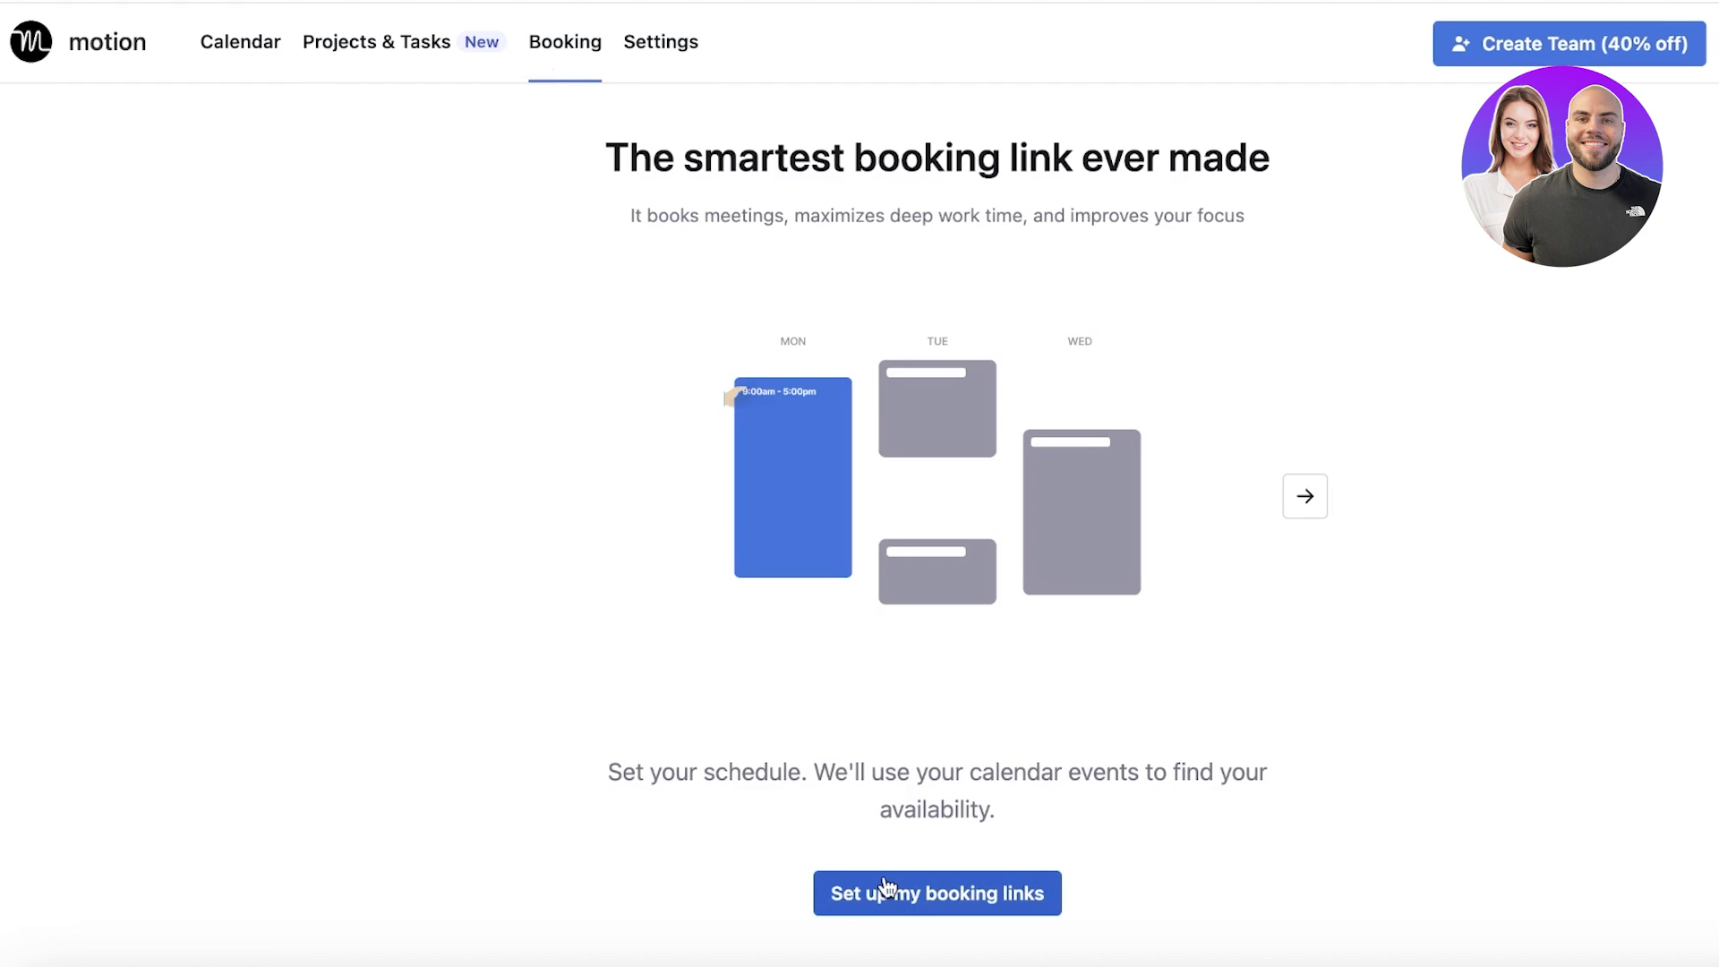
Start booking-link setup and skip the intro tutorial video to its end
{"action": "left_click", "coordinate": [817, 887]}
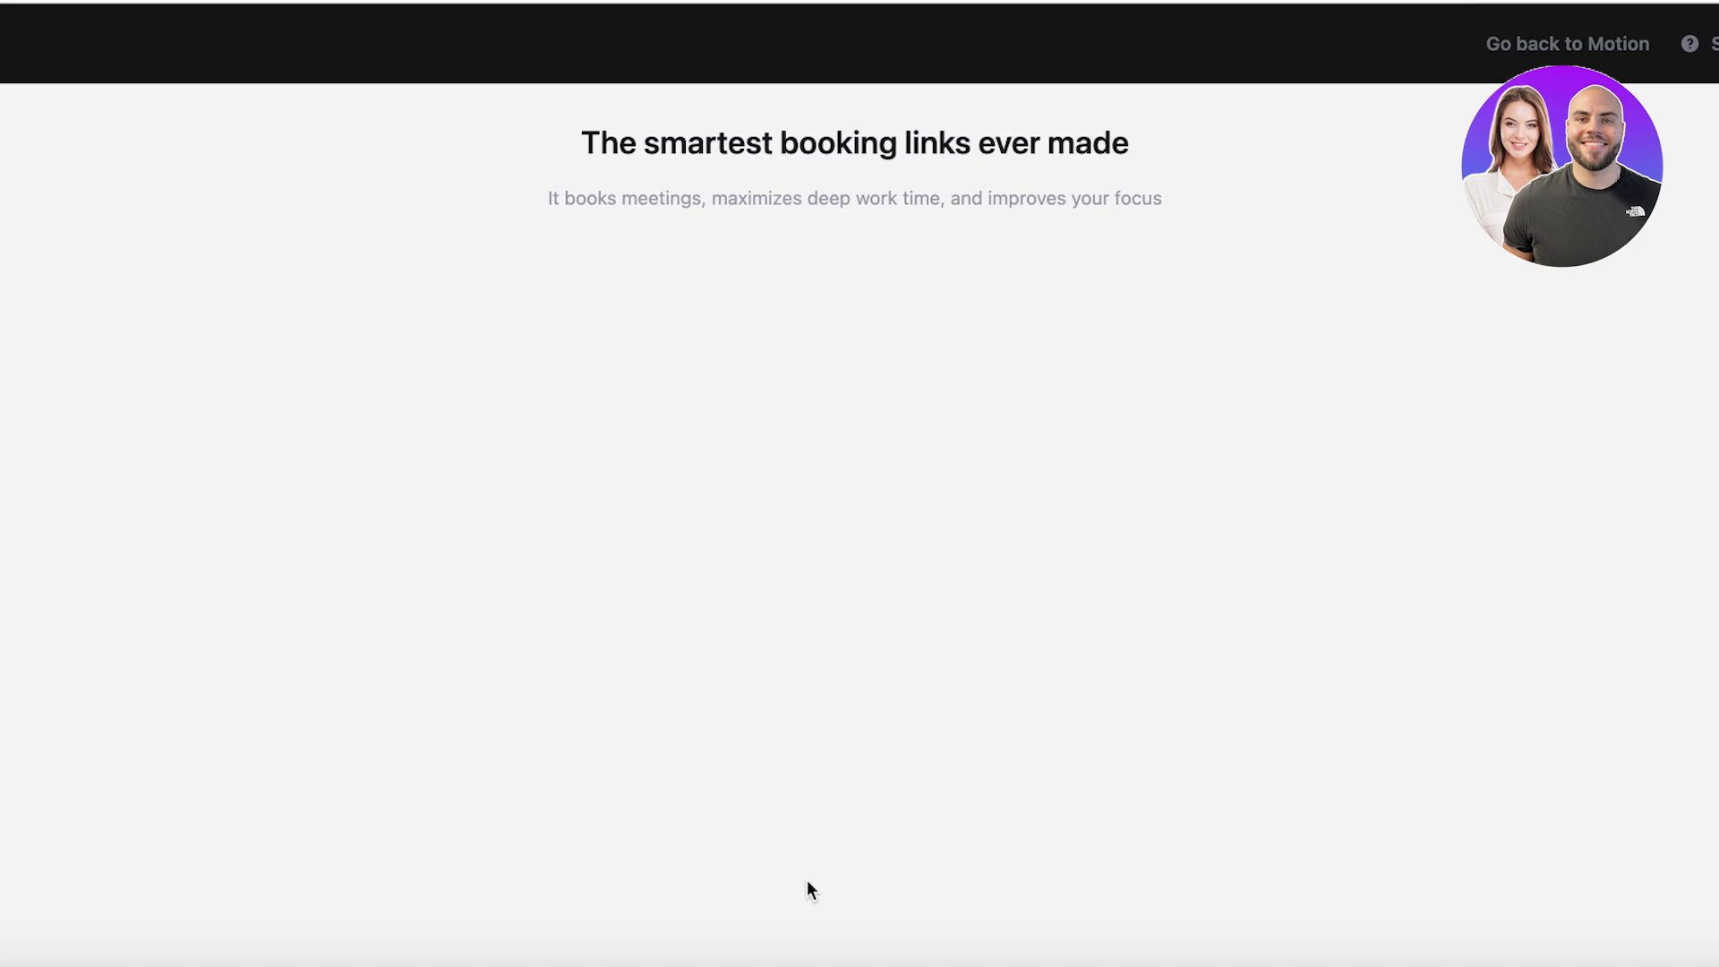
{"action": "scroll", "coordinate": [1624, 719], "scroll_direction": "down", "scroll_amount": 2}
{"action": "scroll", "coordinate": [1547, 686], "scroll_direction": "up", "scroll_amount": 2}
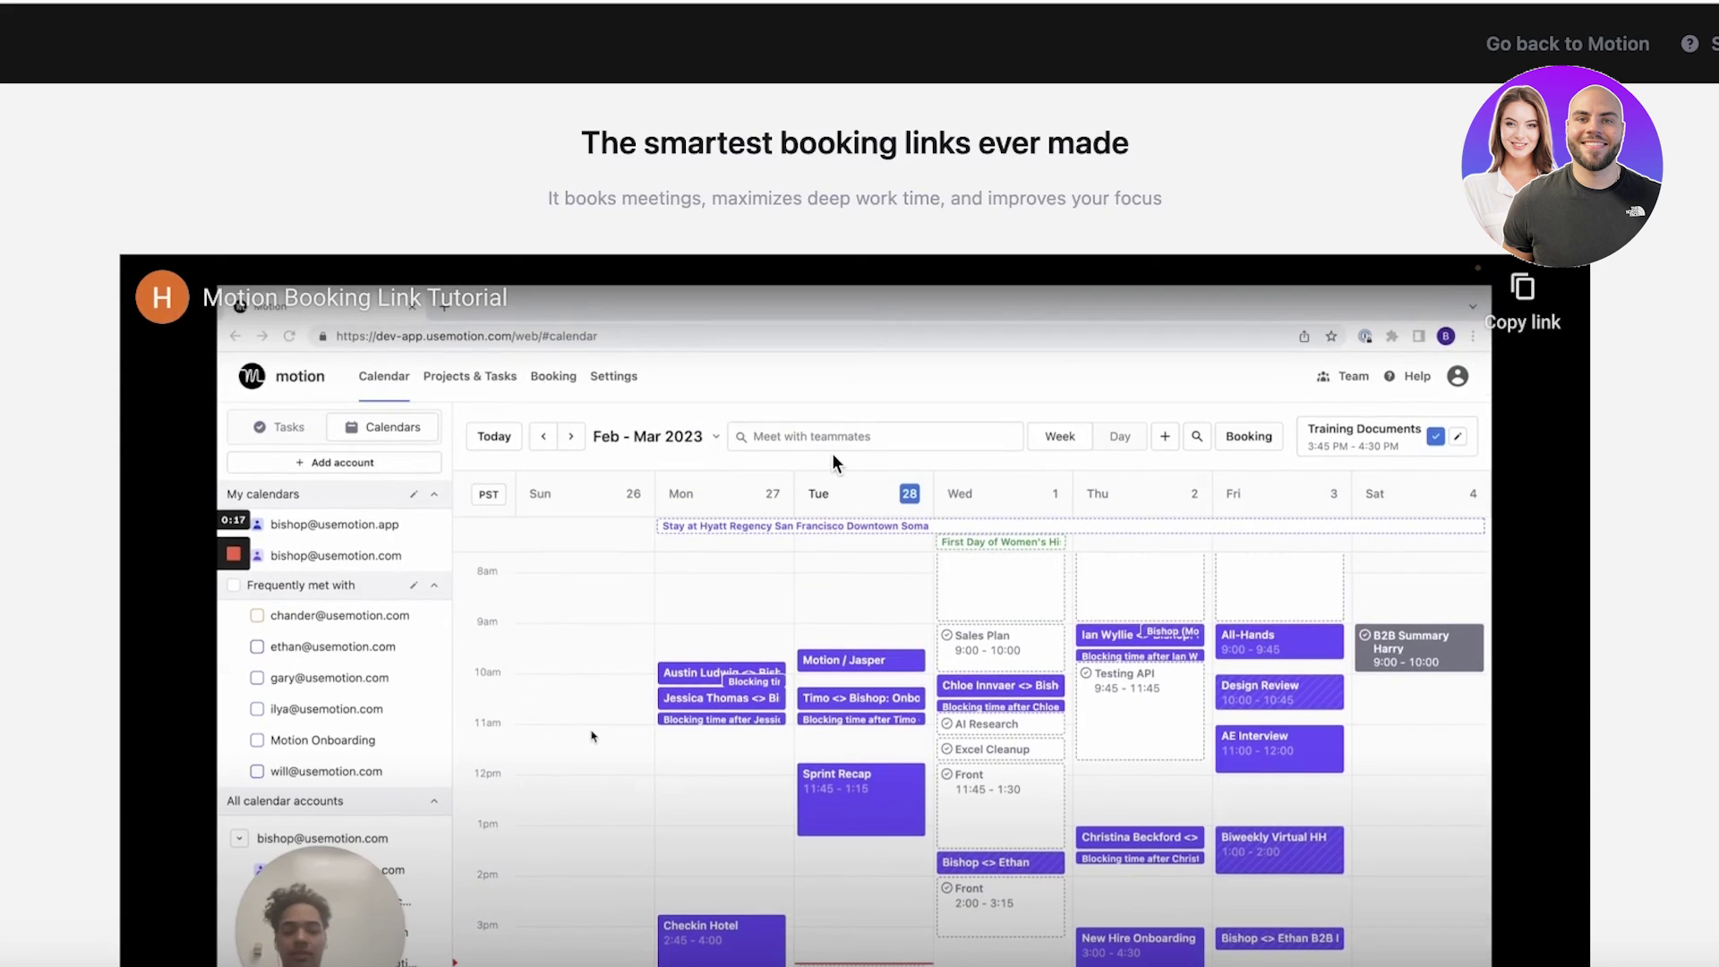
{"action": "scroll", "coordinate": [1611, 537], "scroll_direction": "down", "scroll_amount": 3}
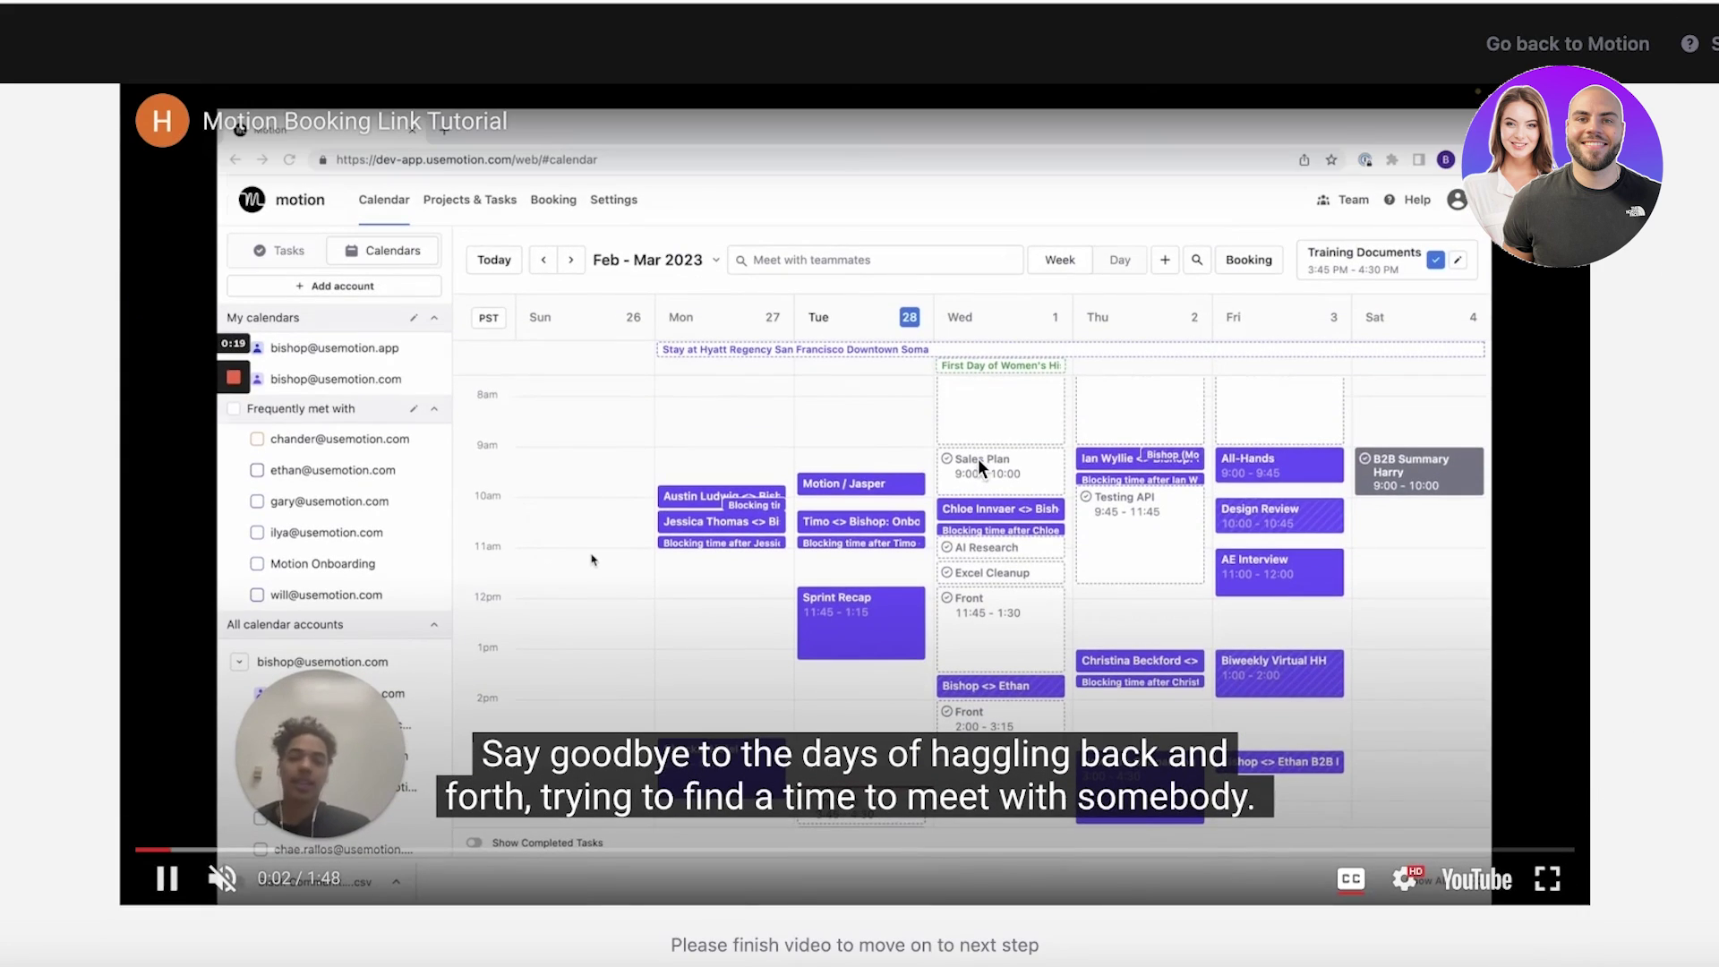
{"action": "left_click_drag", "start_coordinate": [1521, 765], "coordinate": [1627, 755]}
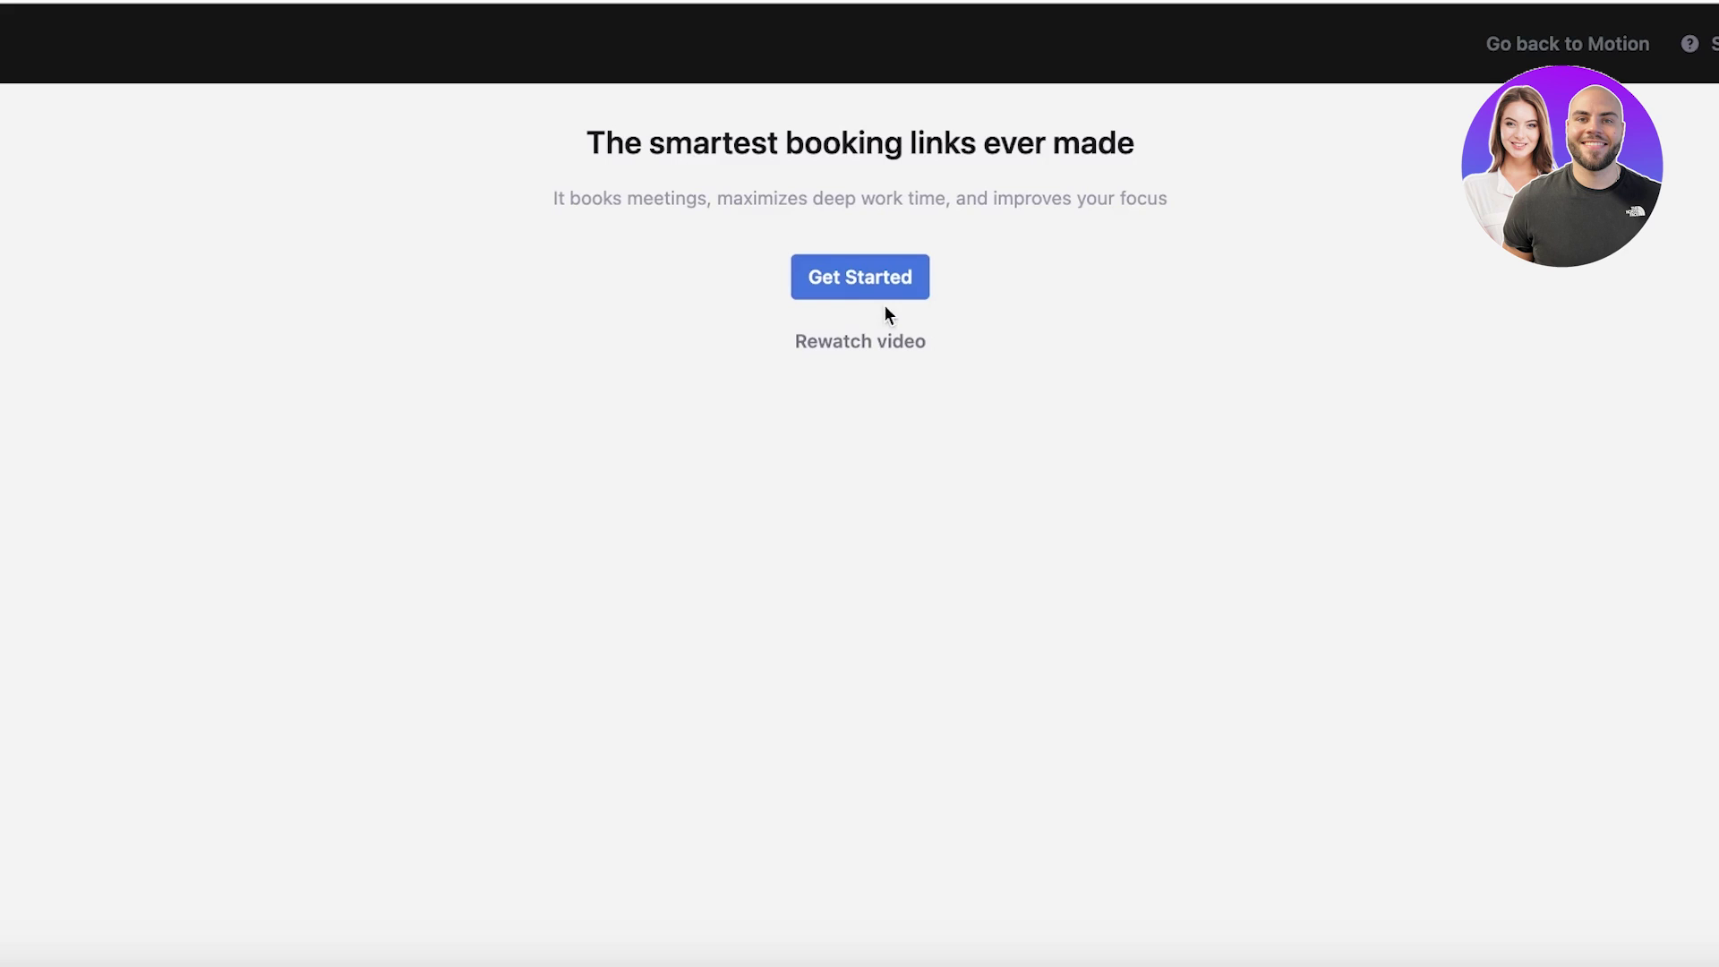
Start a booking link on the Work hours schedule with a 5 min buffer between meetings
{"action": "left_click", "coordinate": [875, 281]}
{"action": "scroll", "coordinate": [895, 295], "scroll_direction": "down", "scroll_amount": 1}
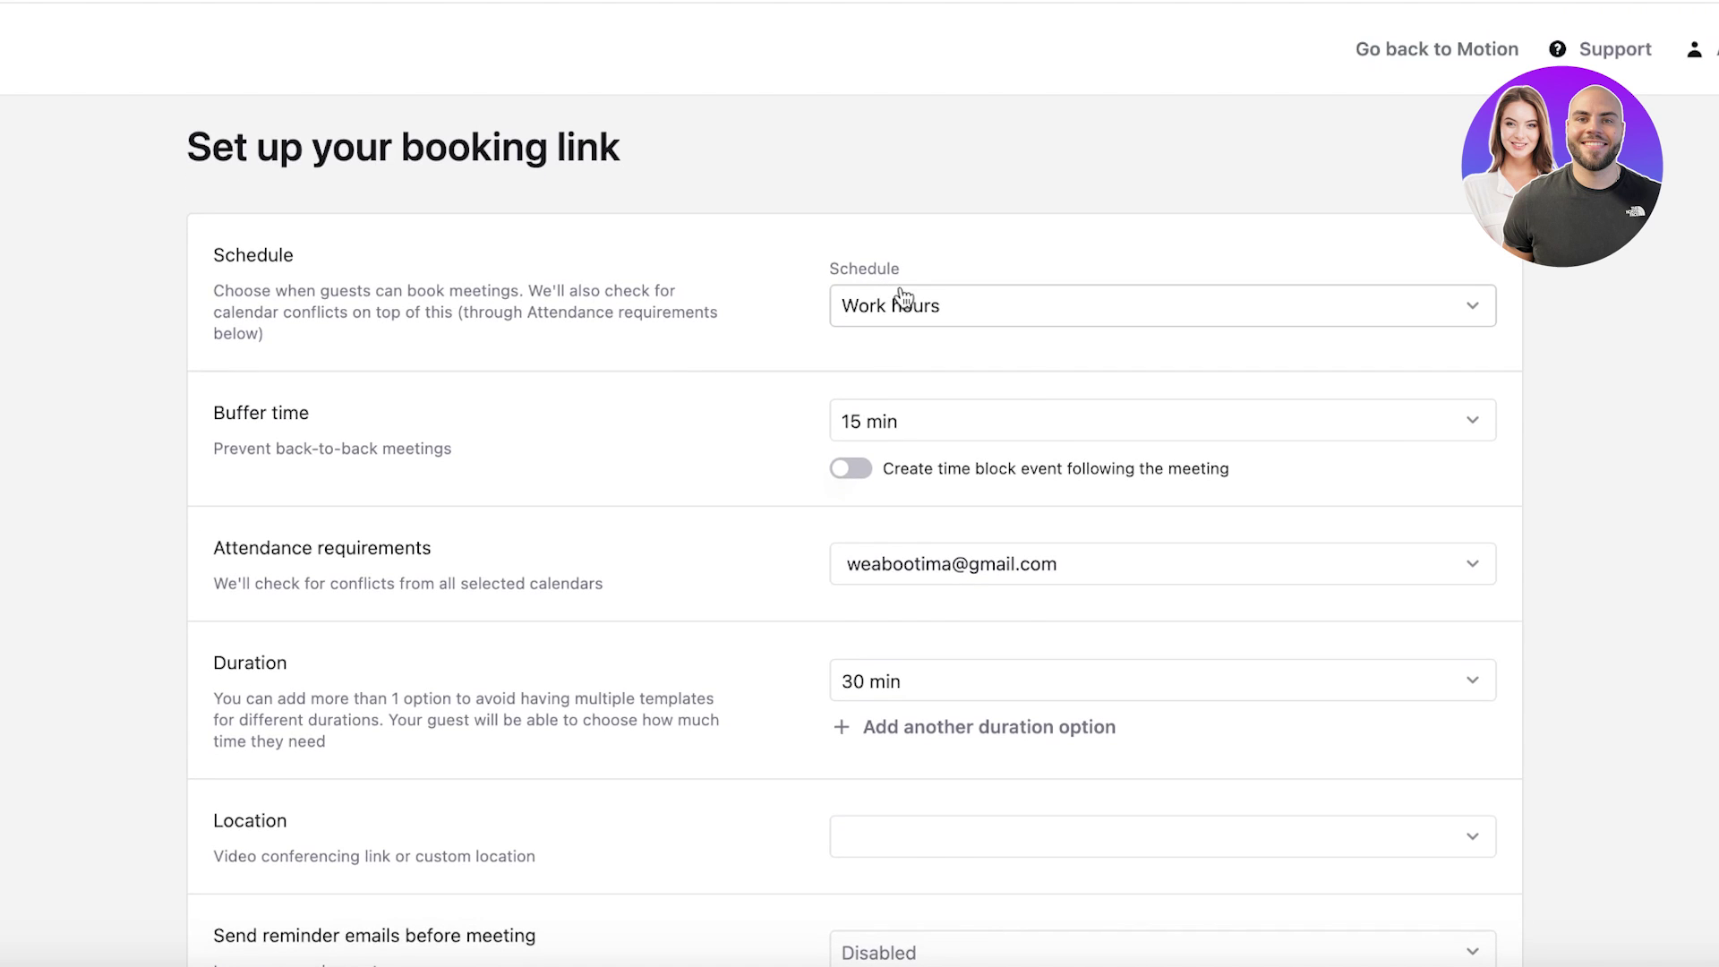
{"action": "left_click", "coordinate": [902, 296]}
{"action": "left_click", "coordinate": [894, 358]}
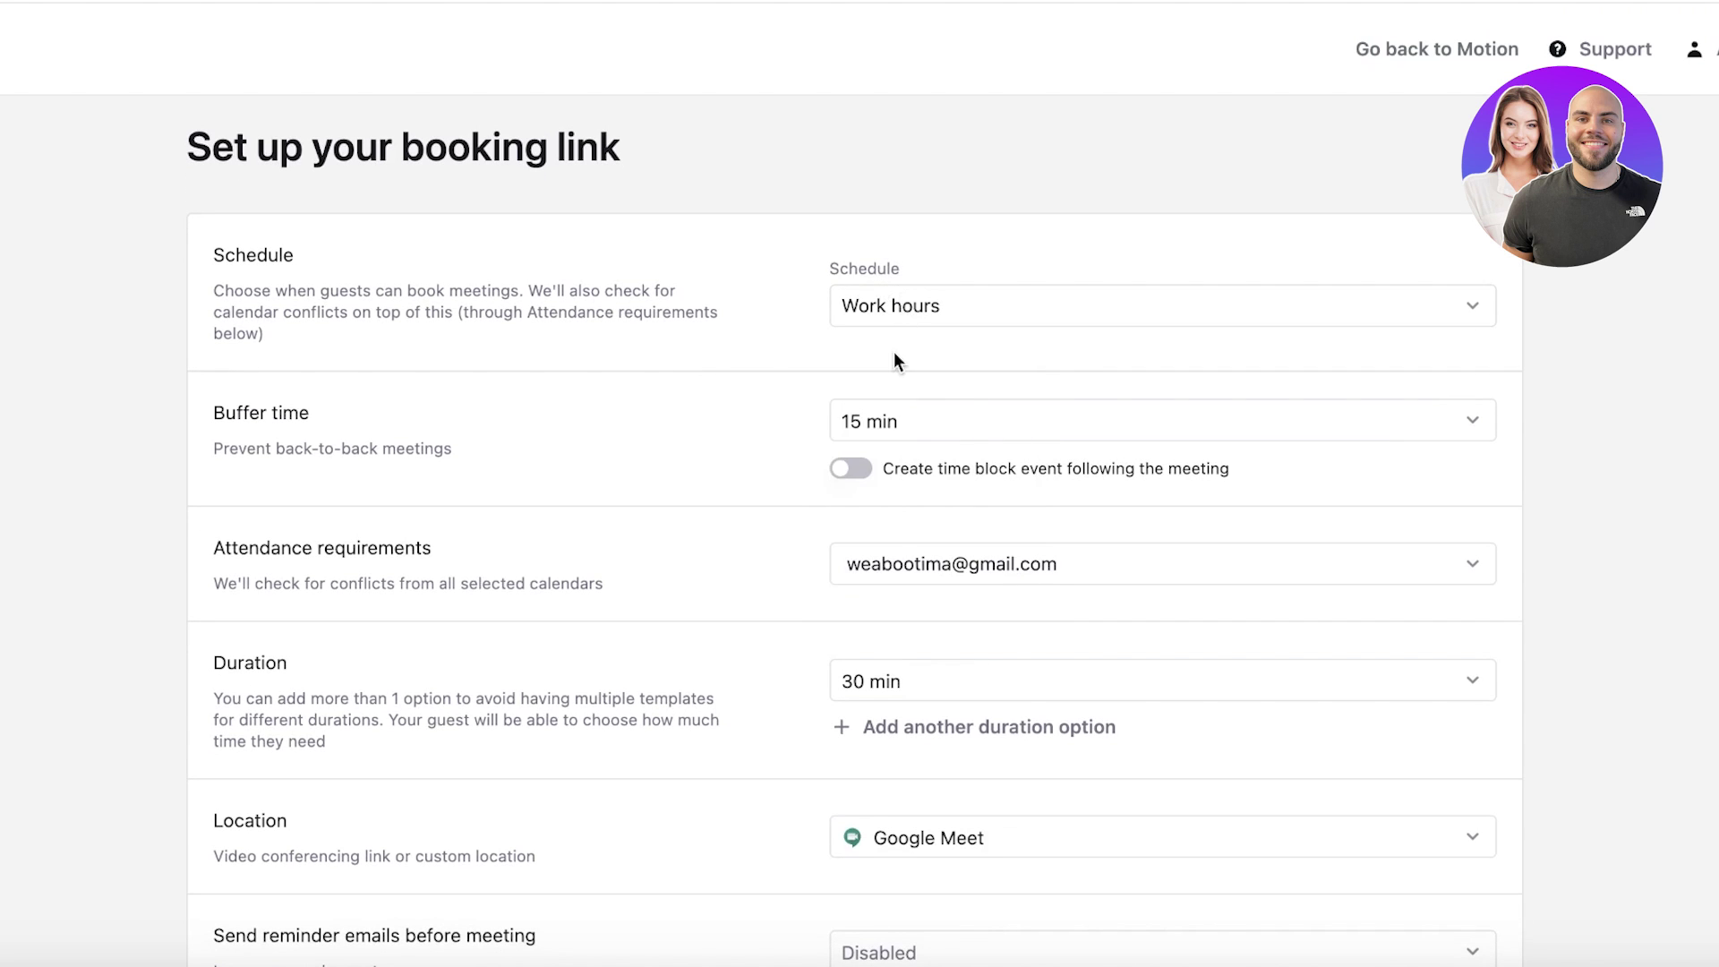
{"action": "left_click", "coordinate": [942, 428]}
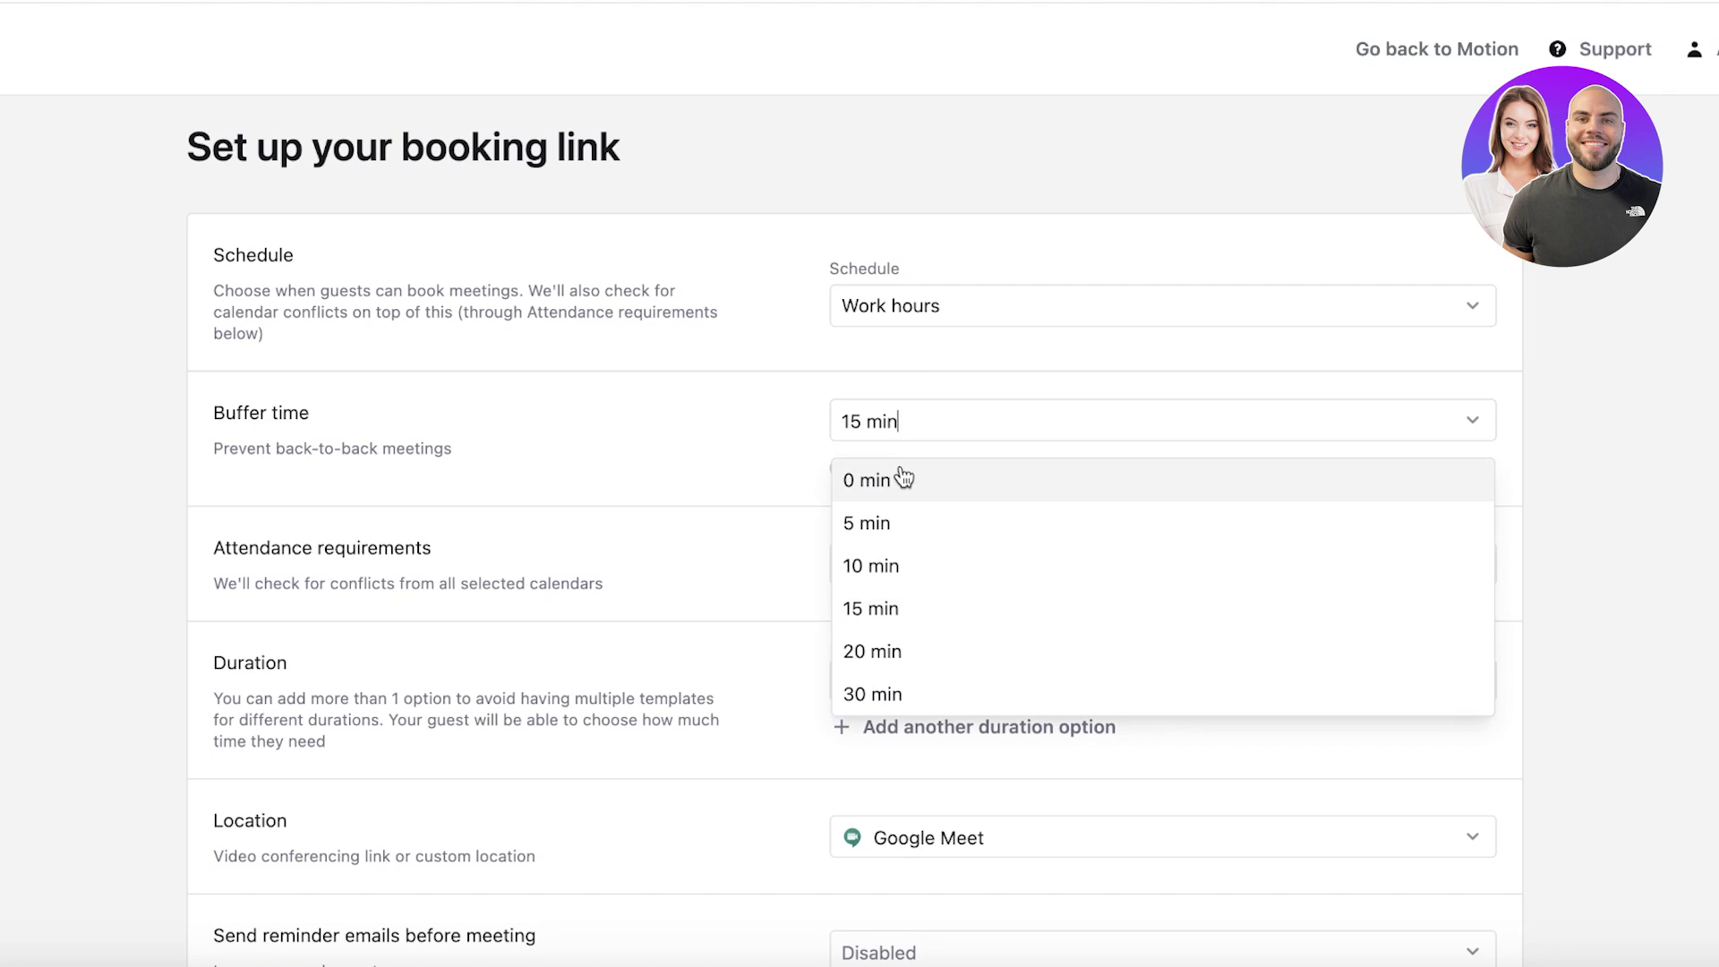
{"action": "left_click", "coordinate": [900, 521]}
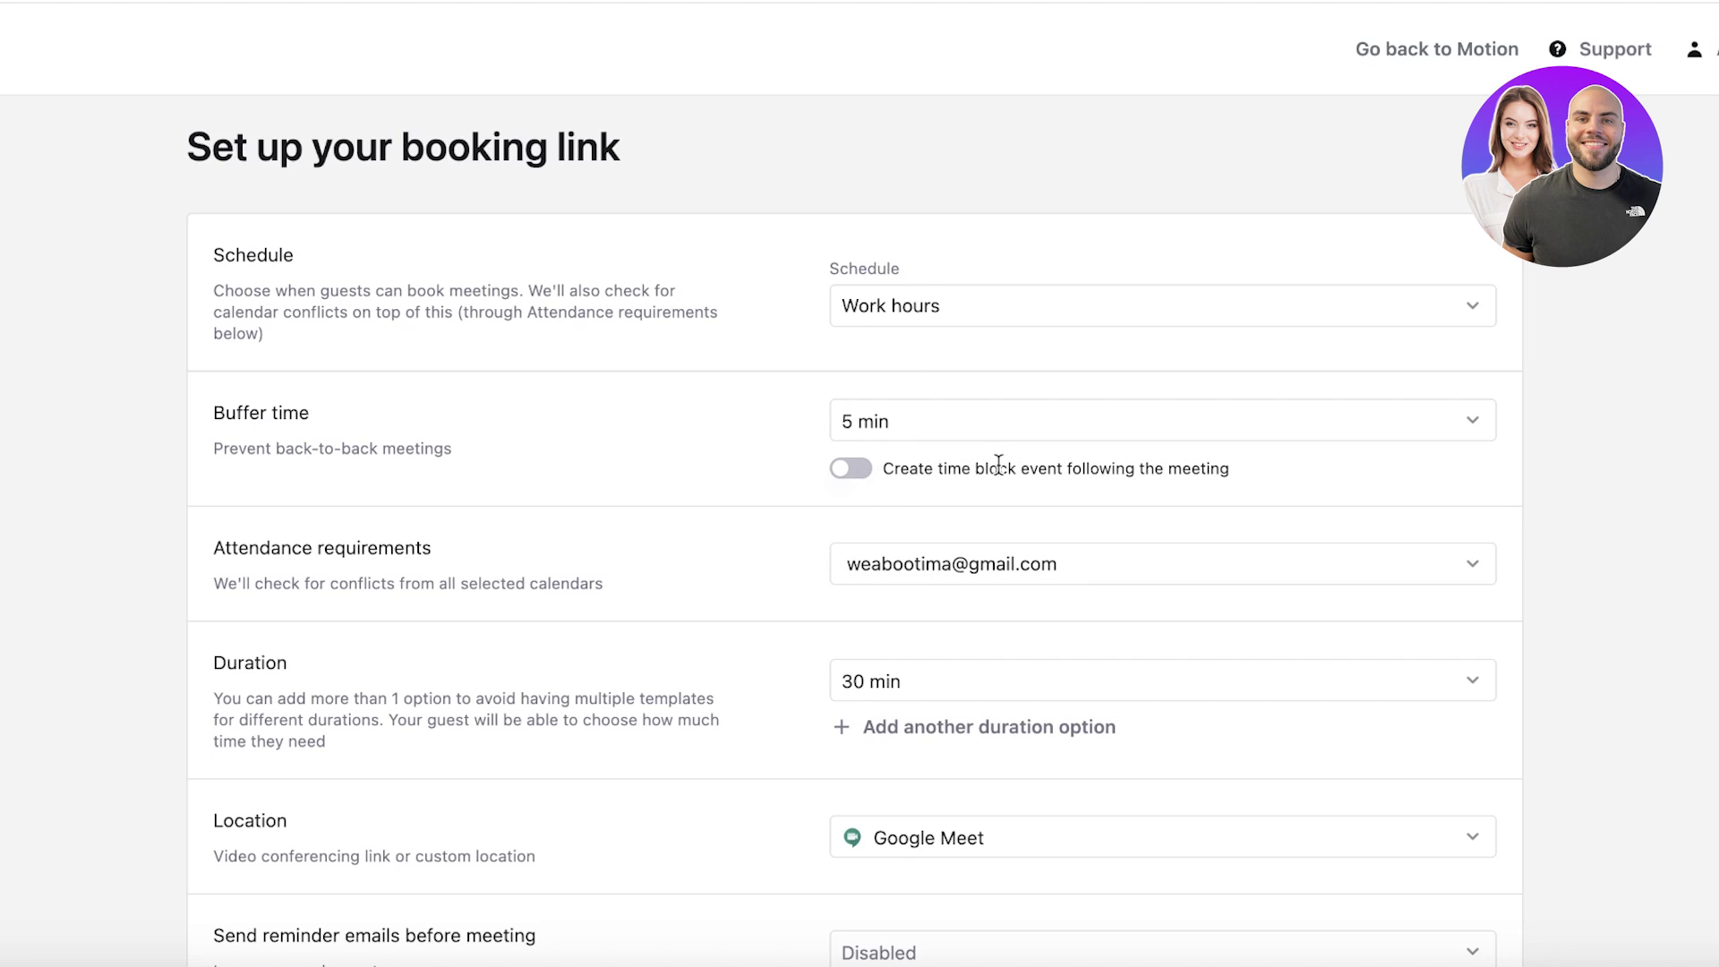
Set the booking meeting duration to 1 hour
{"action": "scroll", "coordinate": [754, 565], "scroll_direction": "down", "scroll_amount": 3}
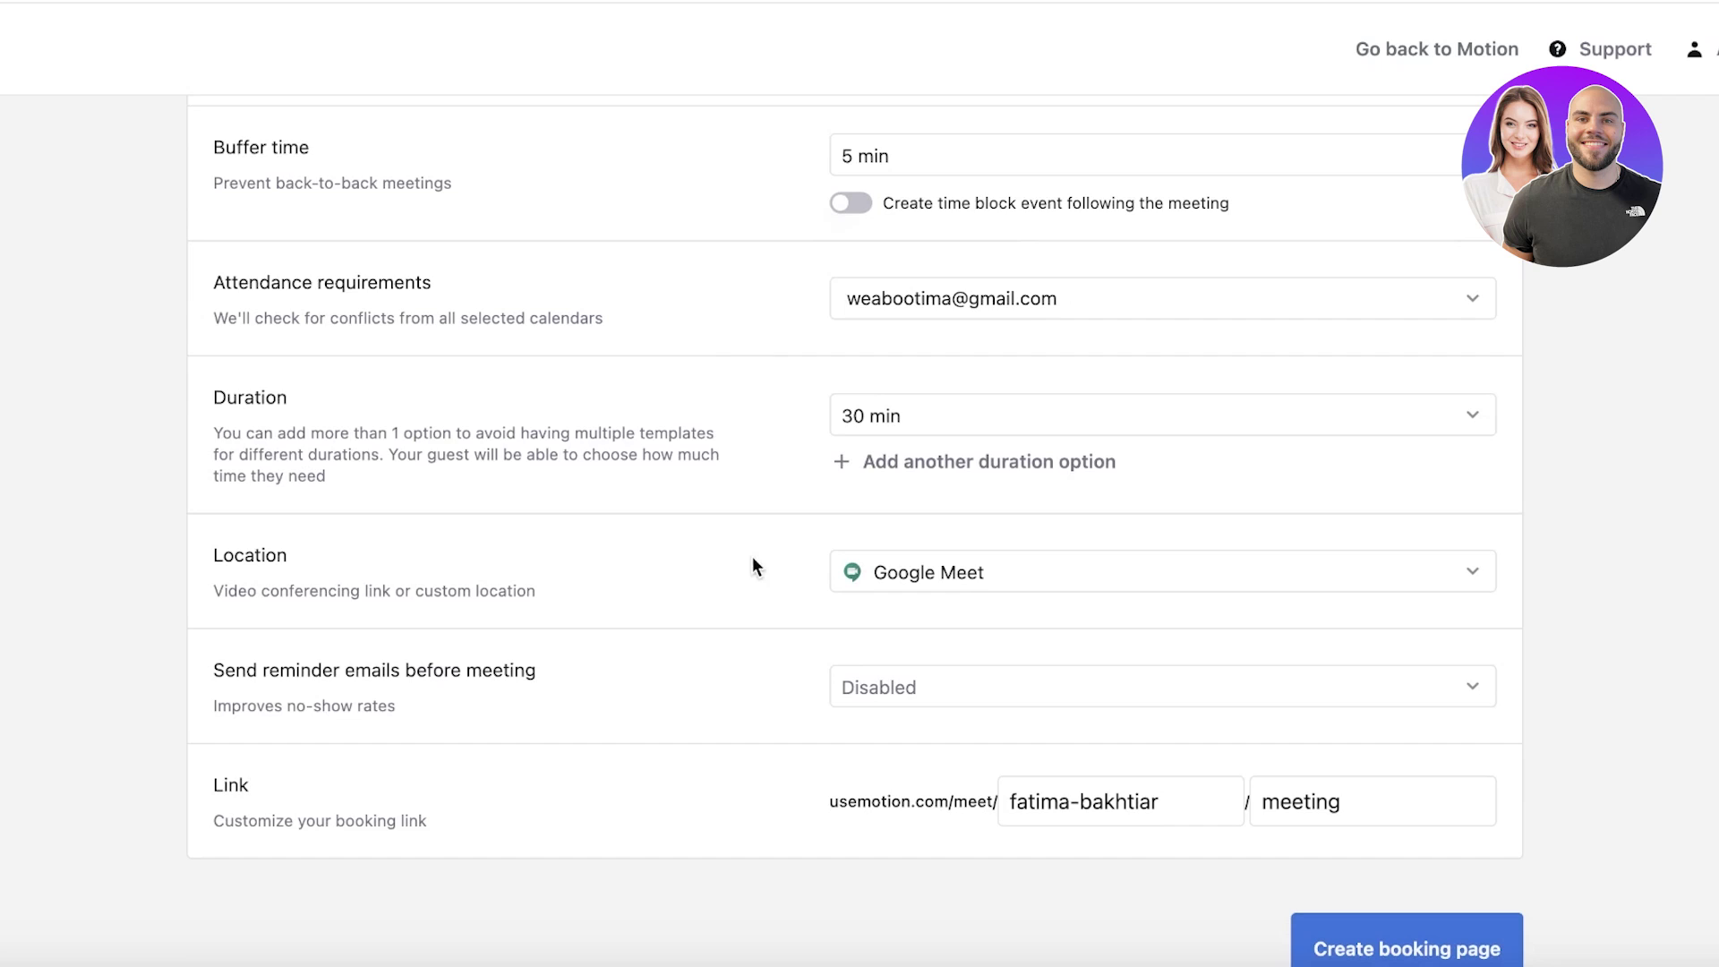
{"action": "left_click", "coordinate": [919, 427]}
{"action": "left_click", "coordinate": [898, 524]}
{"action": "left_click", "coordinate": [902, 430]}
{"action": "left_click", "coordinate": [908, 664]}
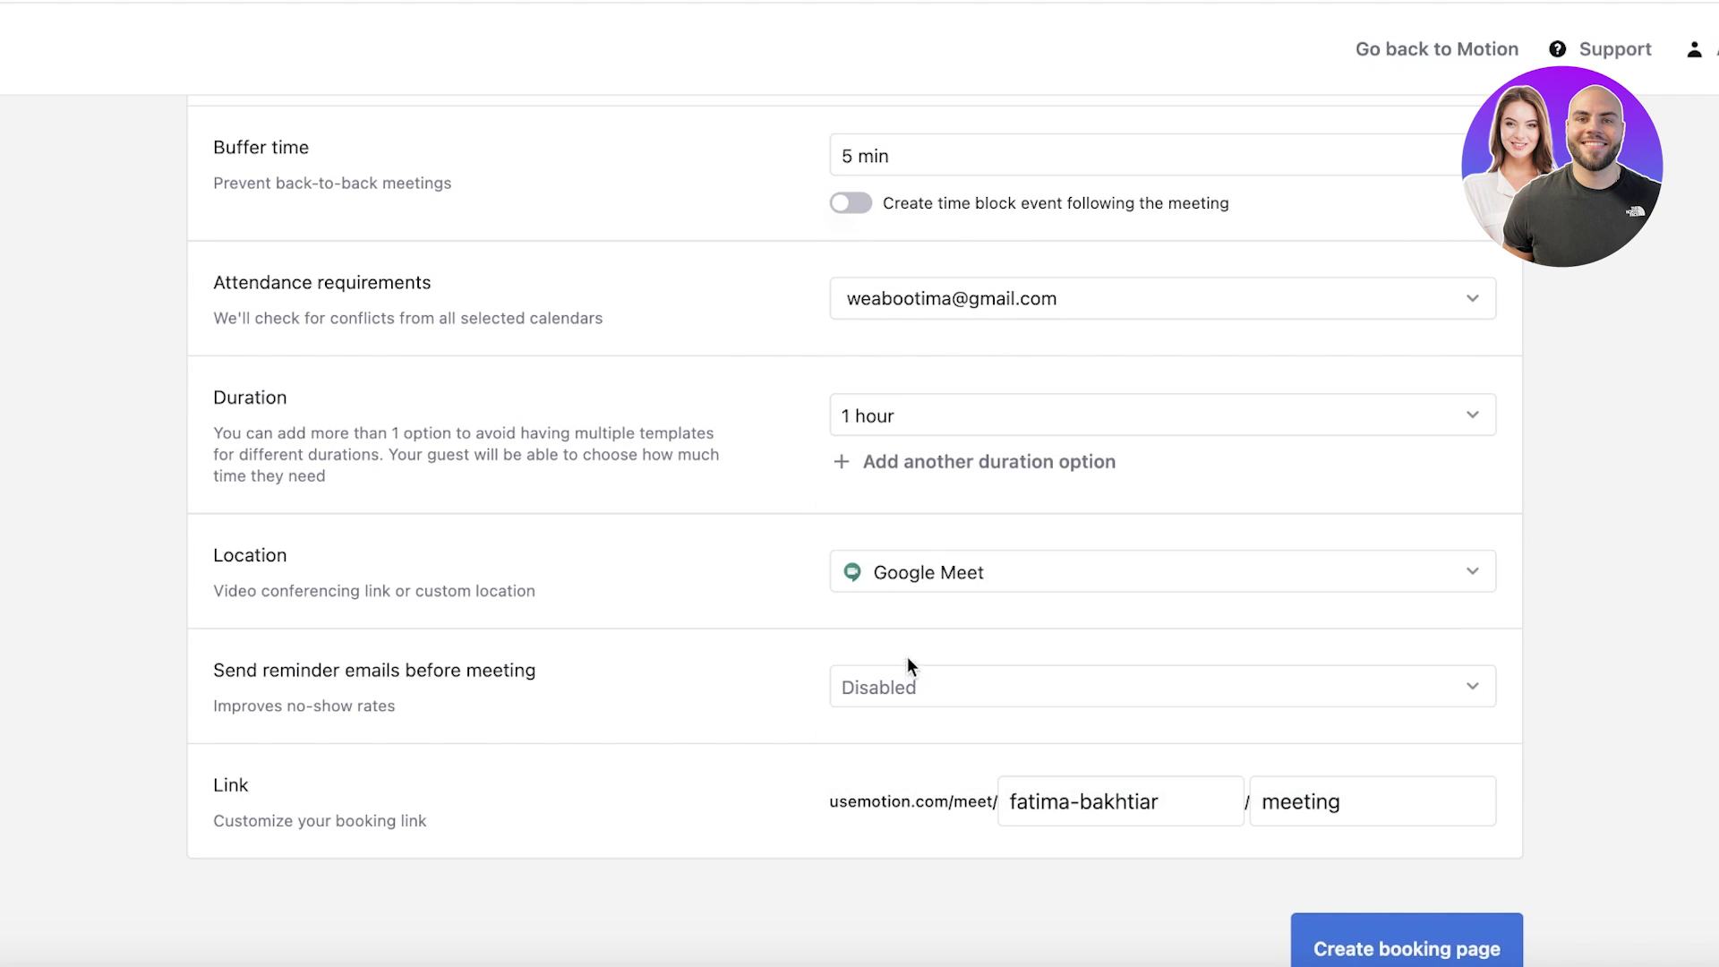
Keep Google Meet as the booking's meeting location
{"action": "left_click", "coordinate": [906, 579]}
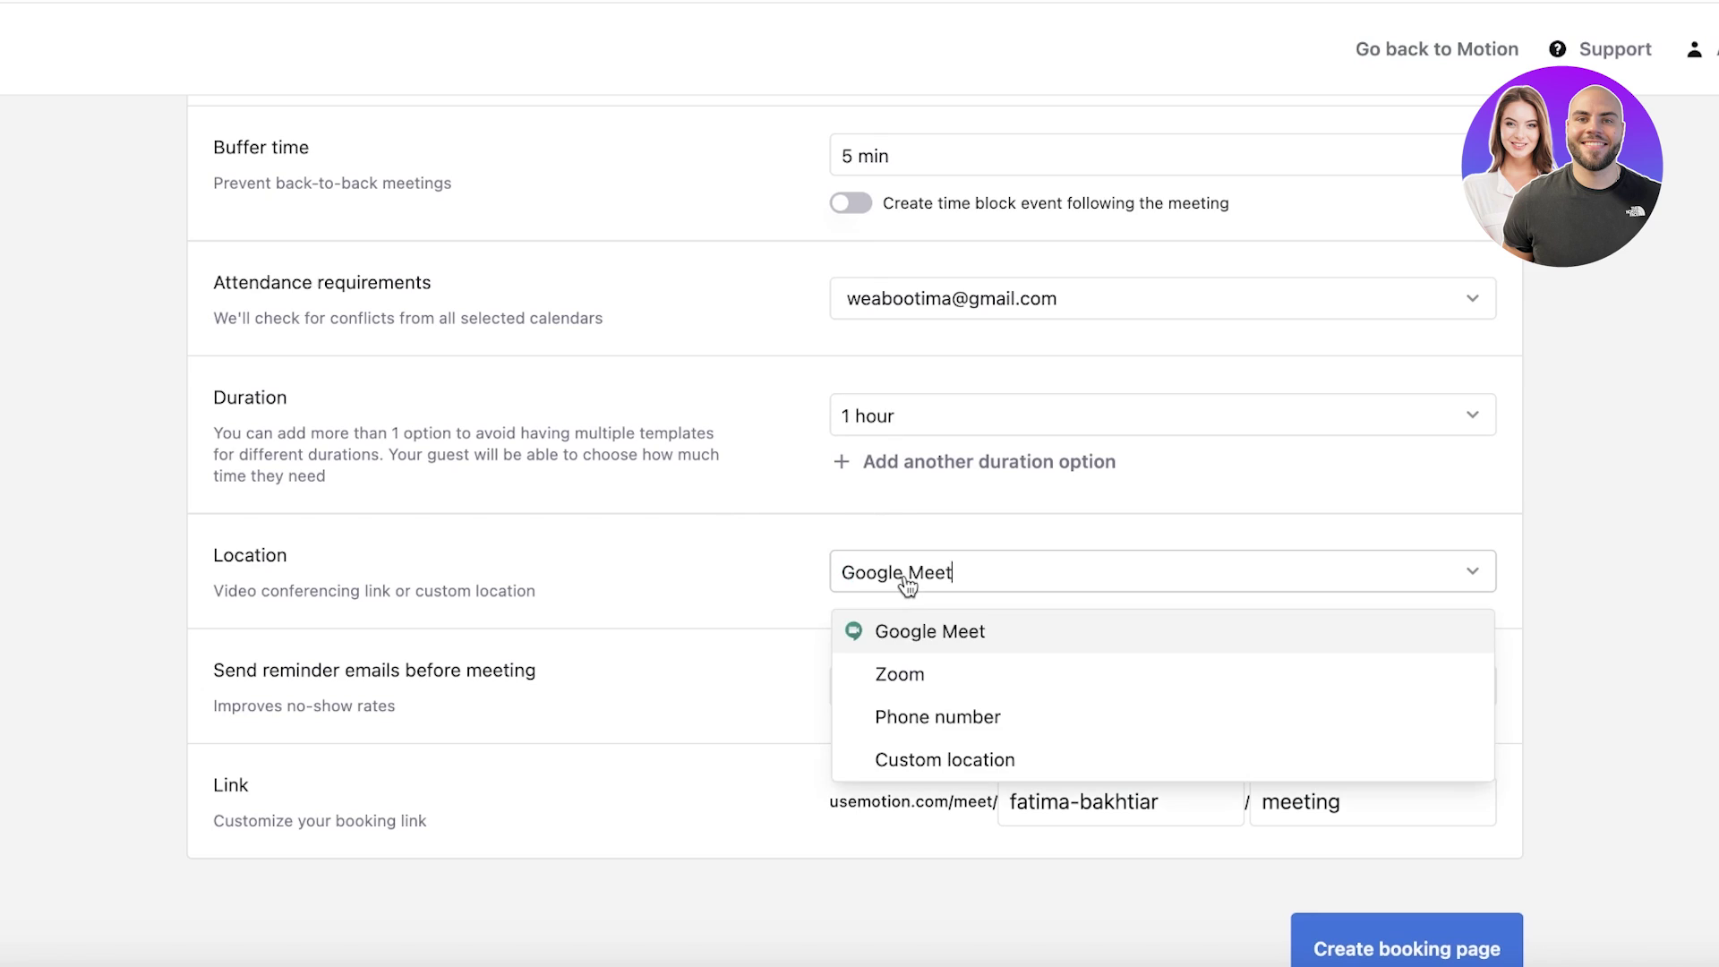
{"action": "left_click", "coordinate": [958, 758]}
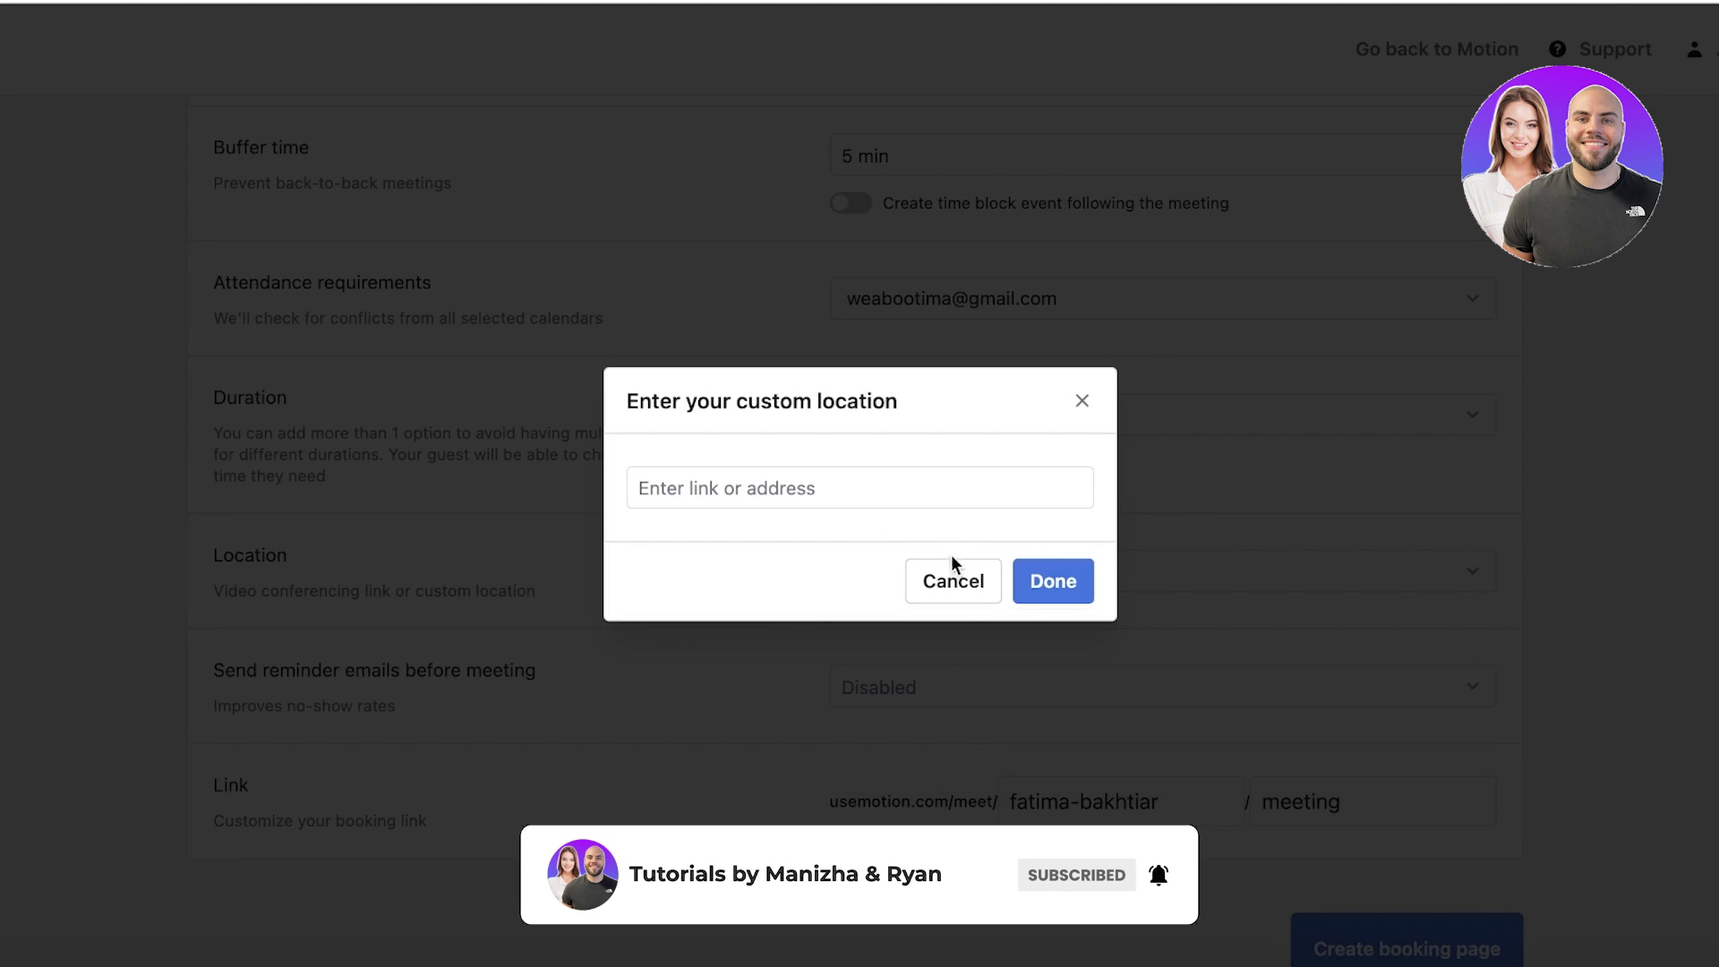
{"action": "left_click", "coordinate": [956, 591]}
{"action": "left_click", "coordinate": [989, 575]}
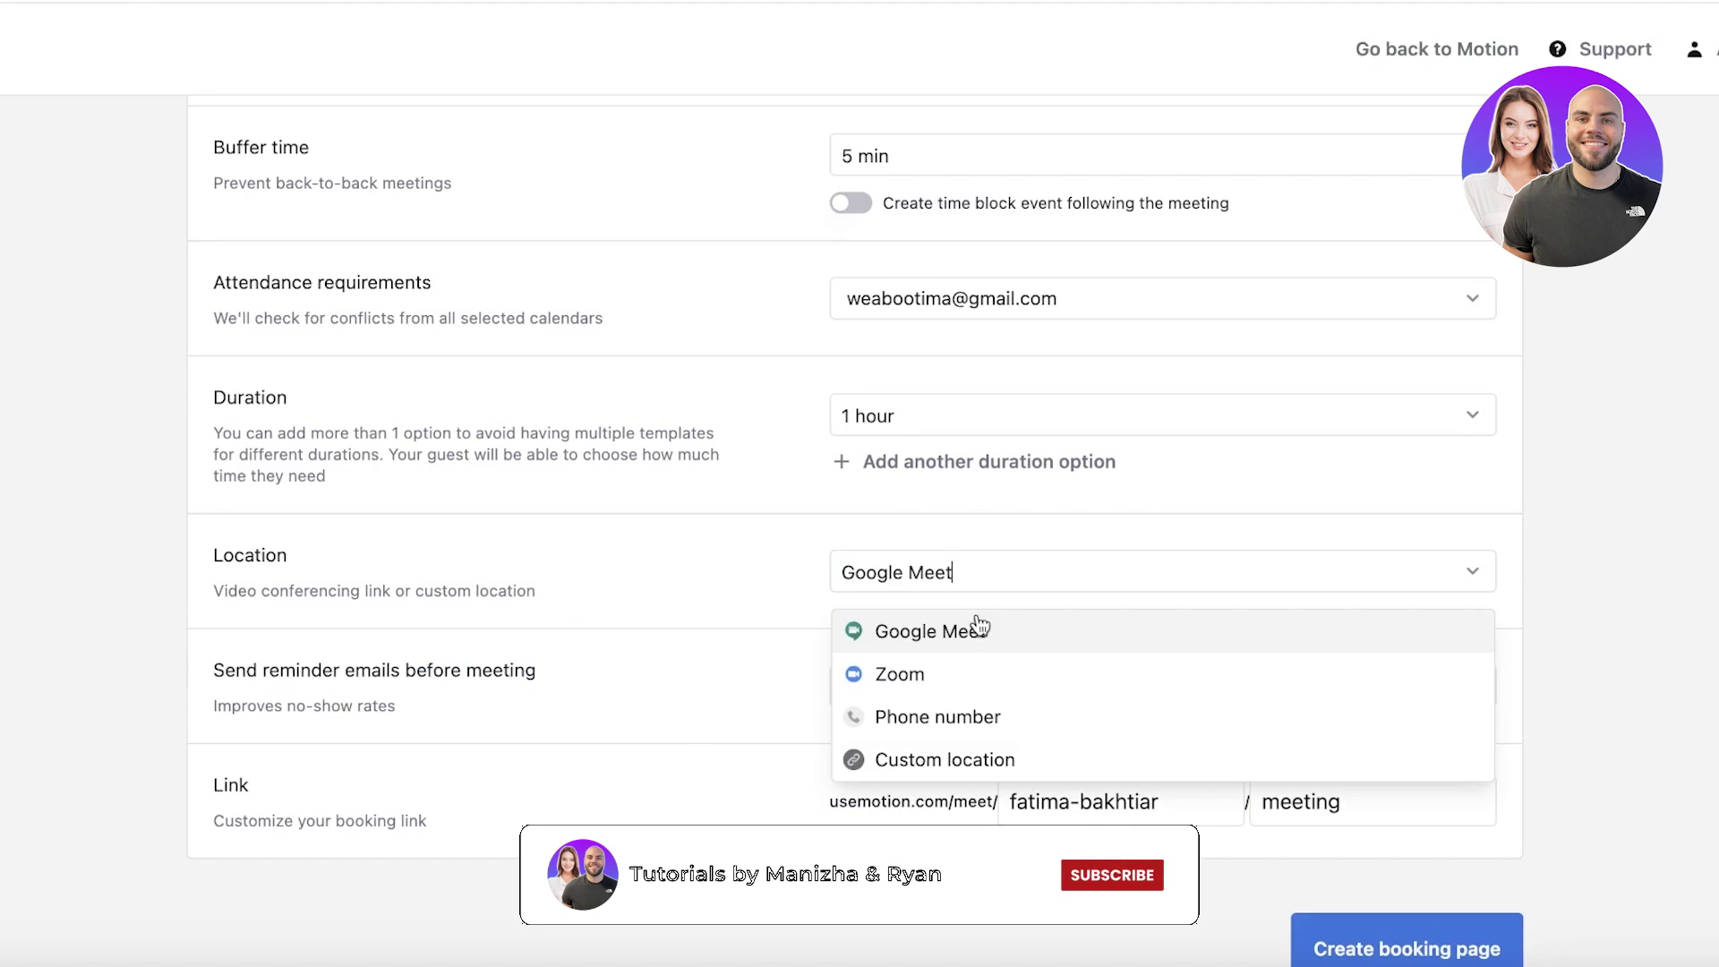
{"action": "left_click", "coordinate": [970, 626]}
Send reminder emails 1 hr. before meetings and create the booking page
{"action": "left_click", "coordinate": [961, 694]}
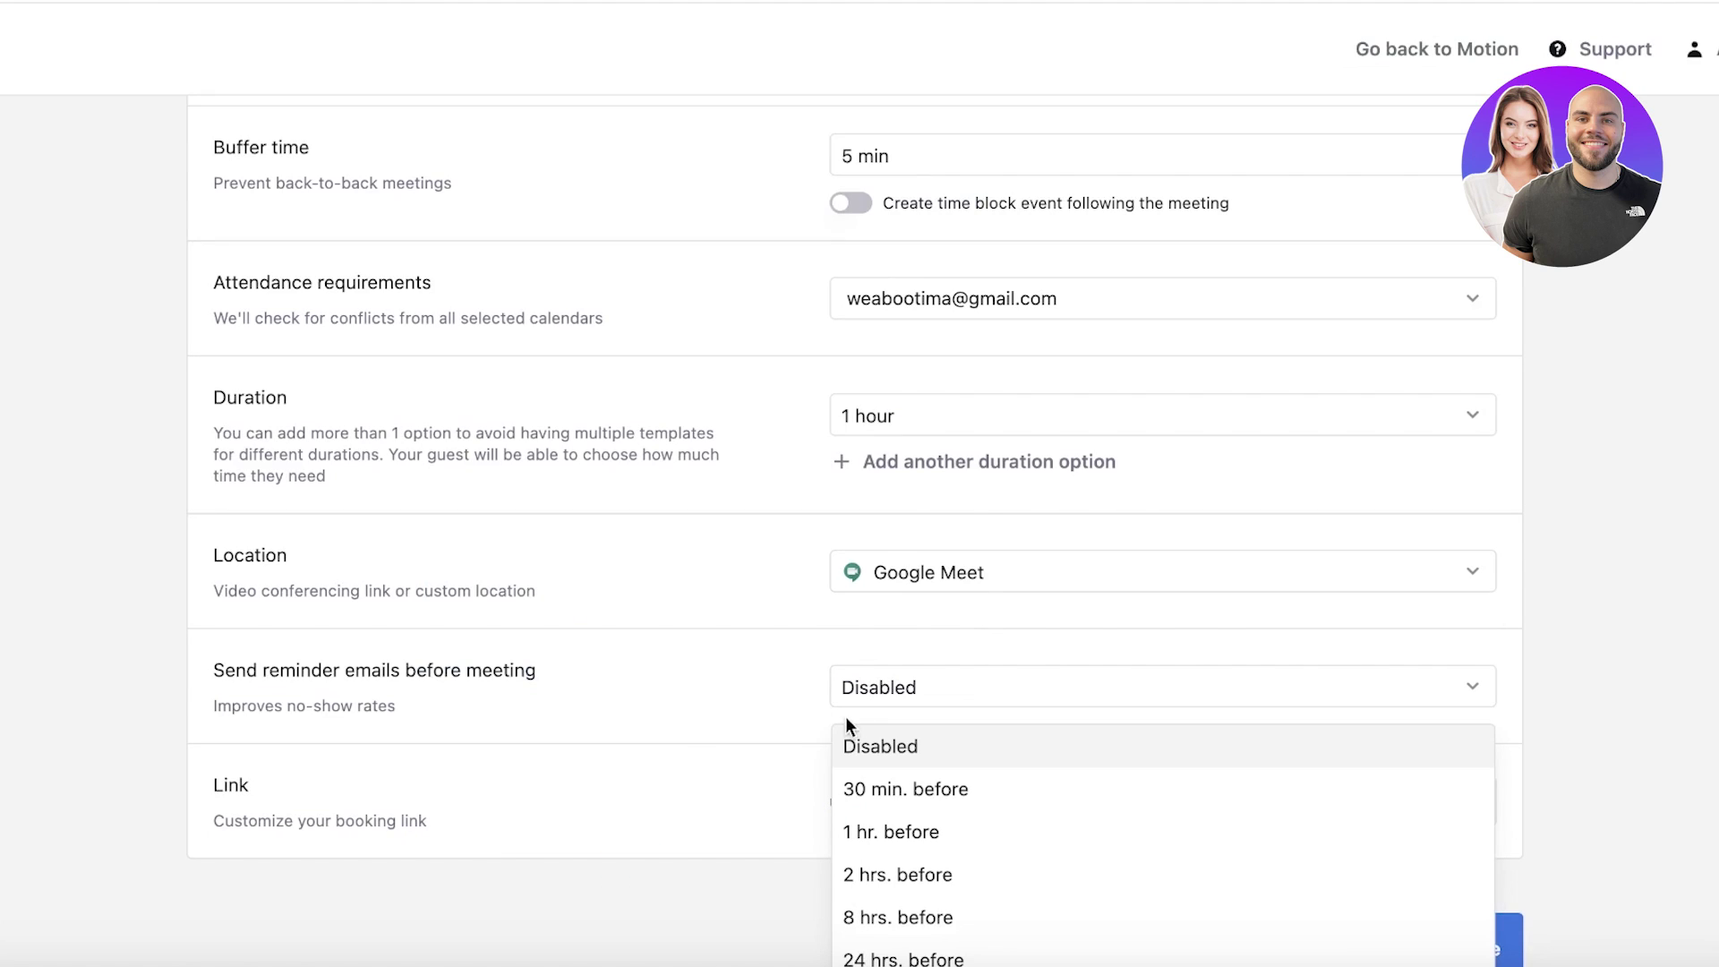
{"action": "left_click", "coordinate": [868, 788]}
{"action": "left_click", "coordinate": [910, 702]}
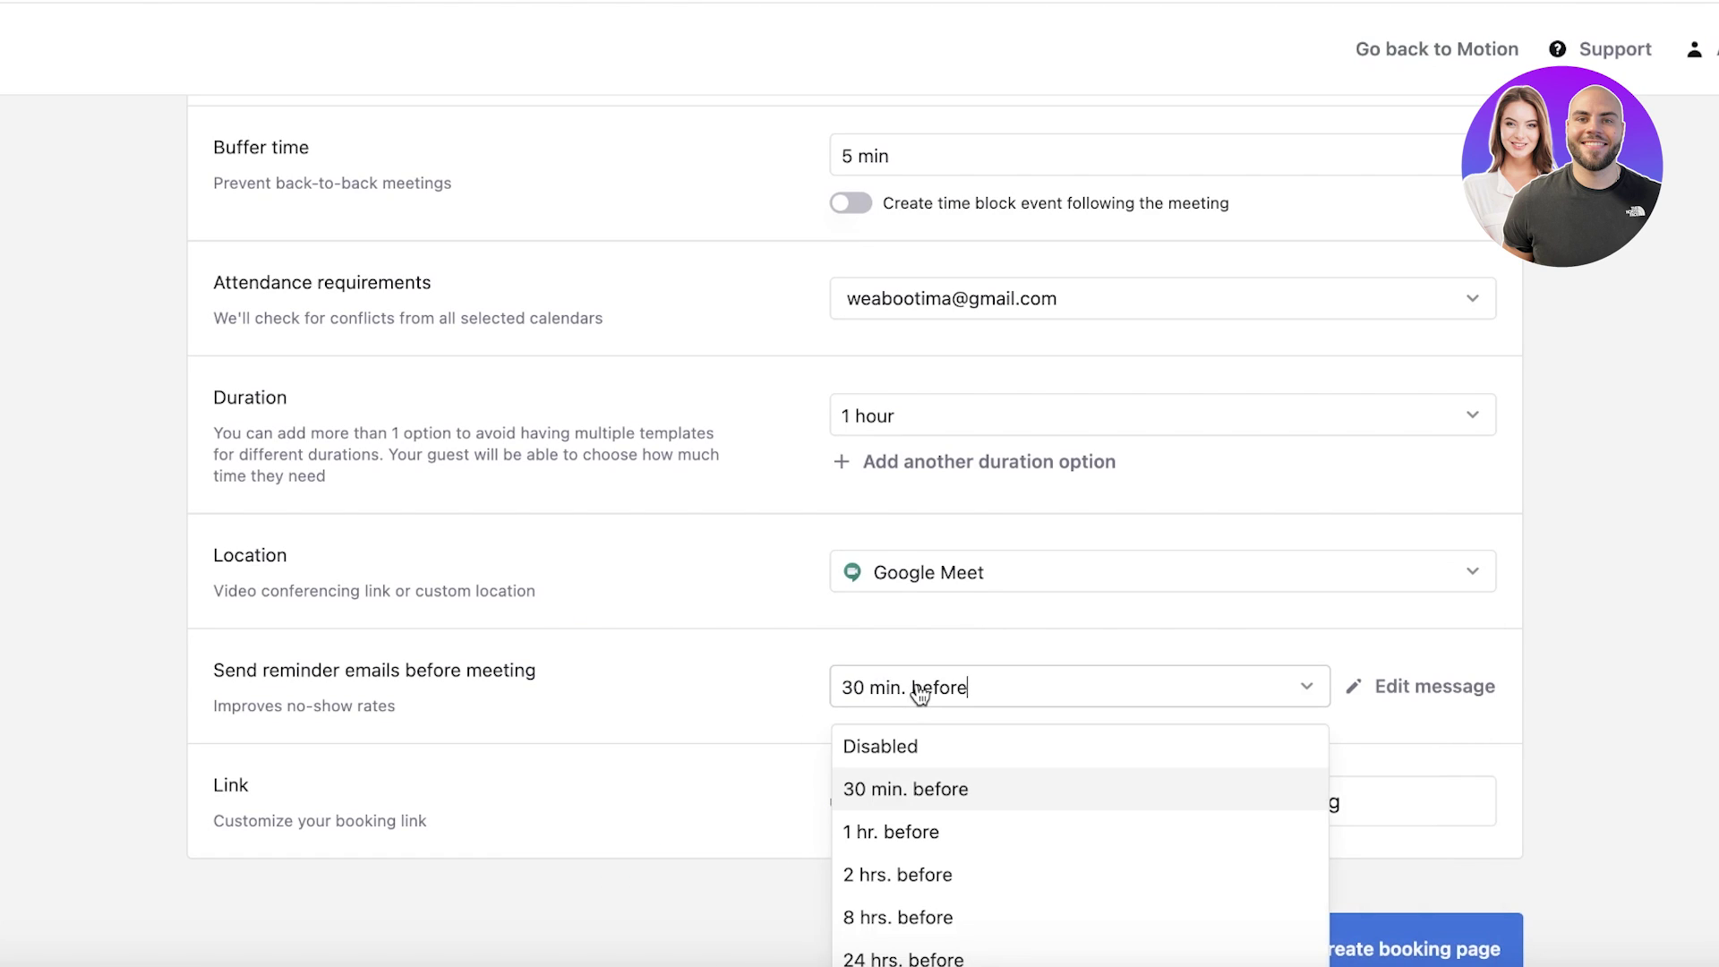
{"action": "left_click", "coordinate": [945, 842]}
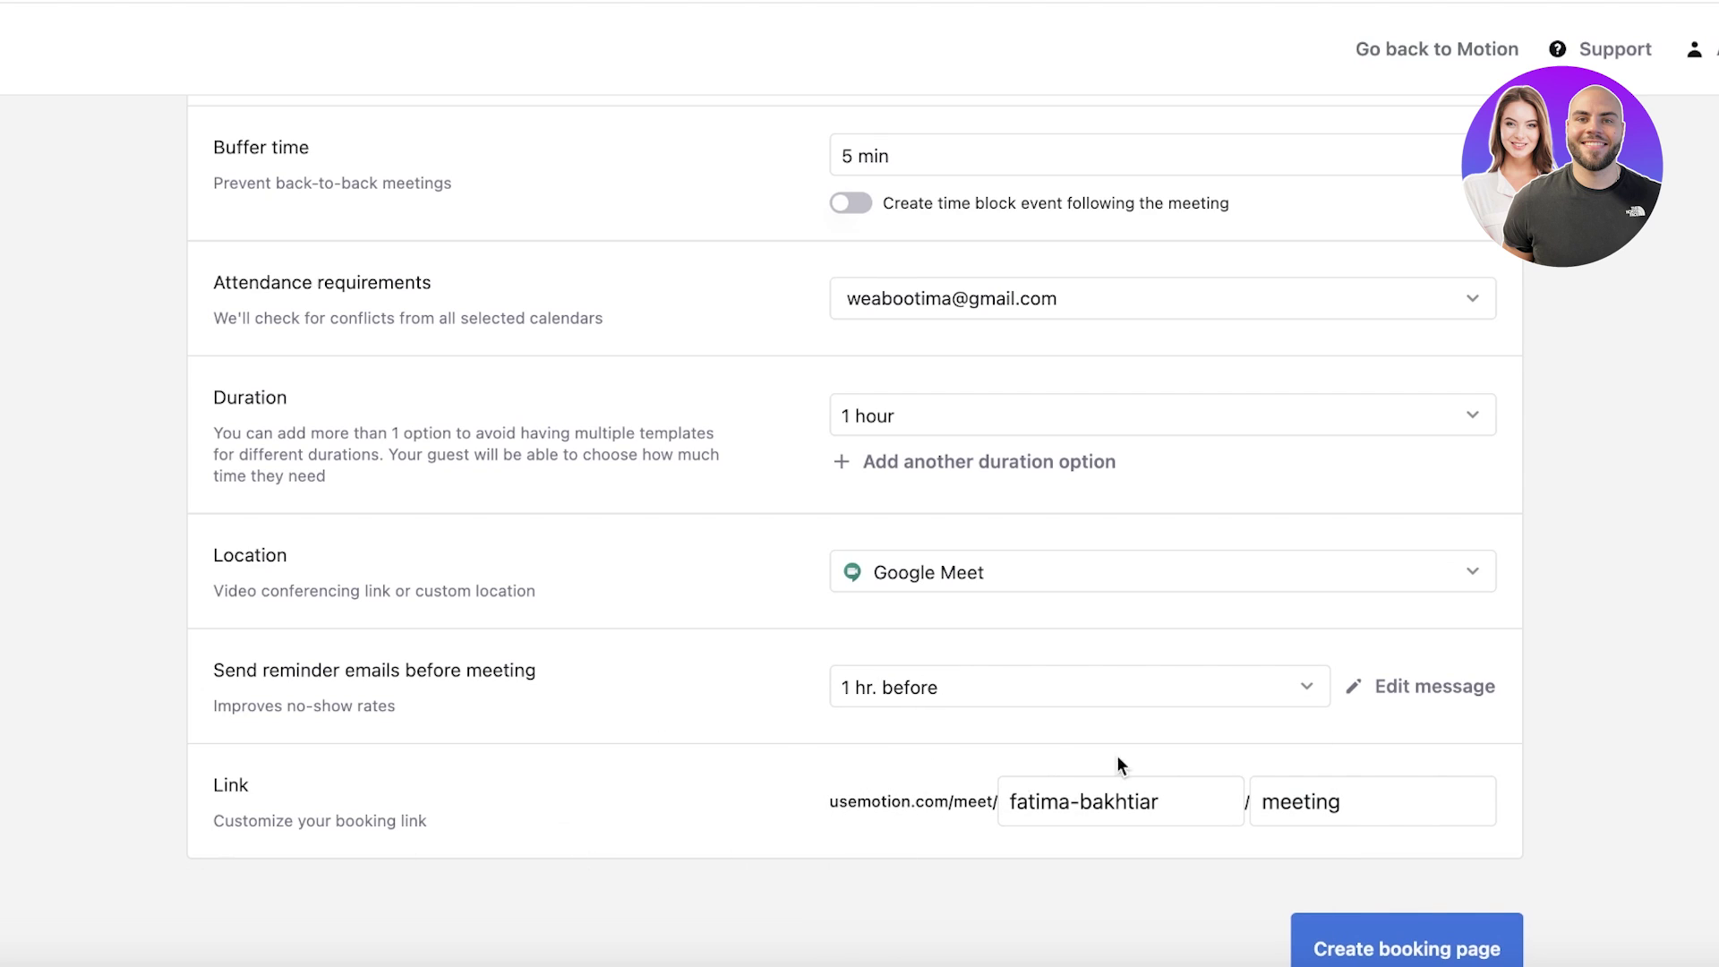
{"action": "left_click", "coordinate": [1378, 944]}
{"action": "scroll", "coordinate": [1018, 310], "scroll_direction": "down", "scroll_amount": 4}
{"action": "left_click", "coordinate": [1408, 931]}
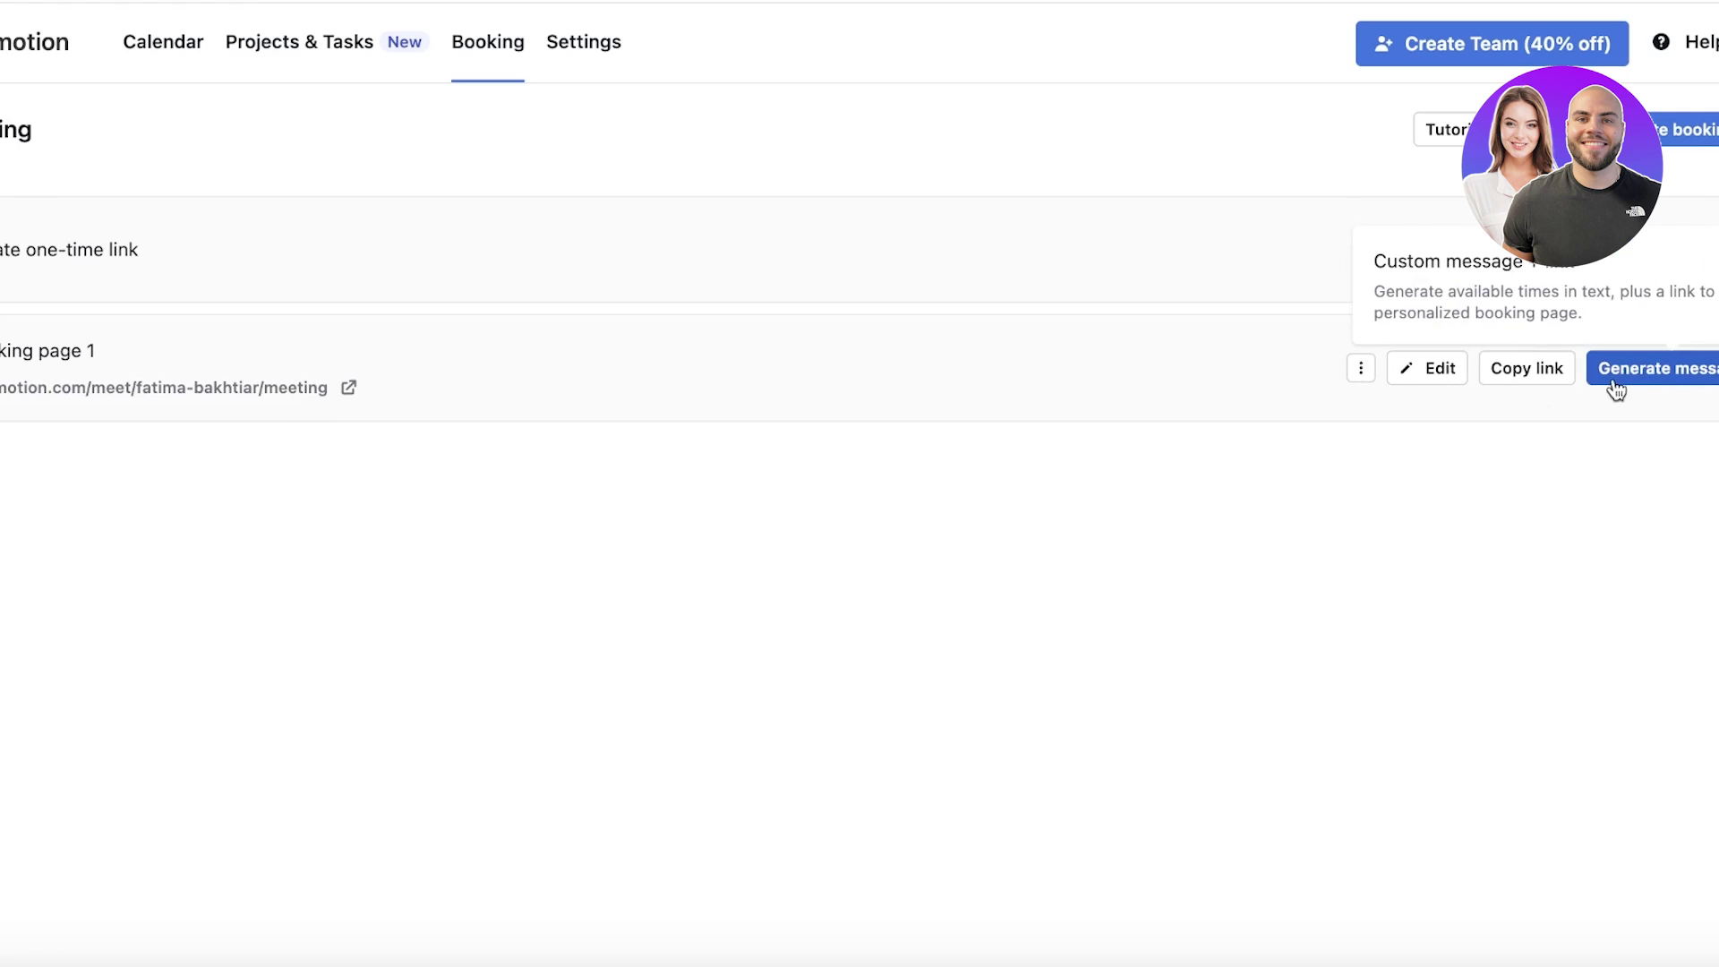
Copy Booking page 1's meeting link and return to the calendar
{"action": "left_click", "coordinate": [1517, 381]}
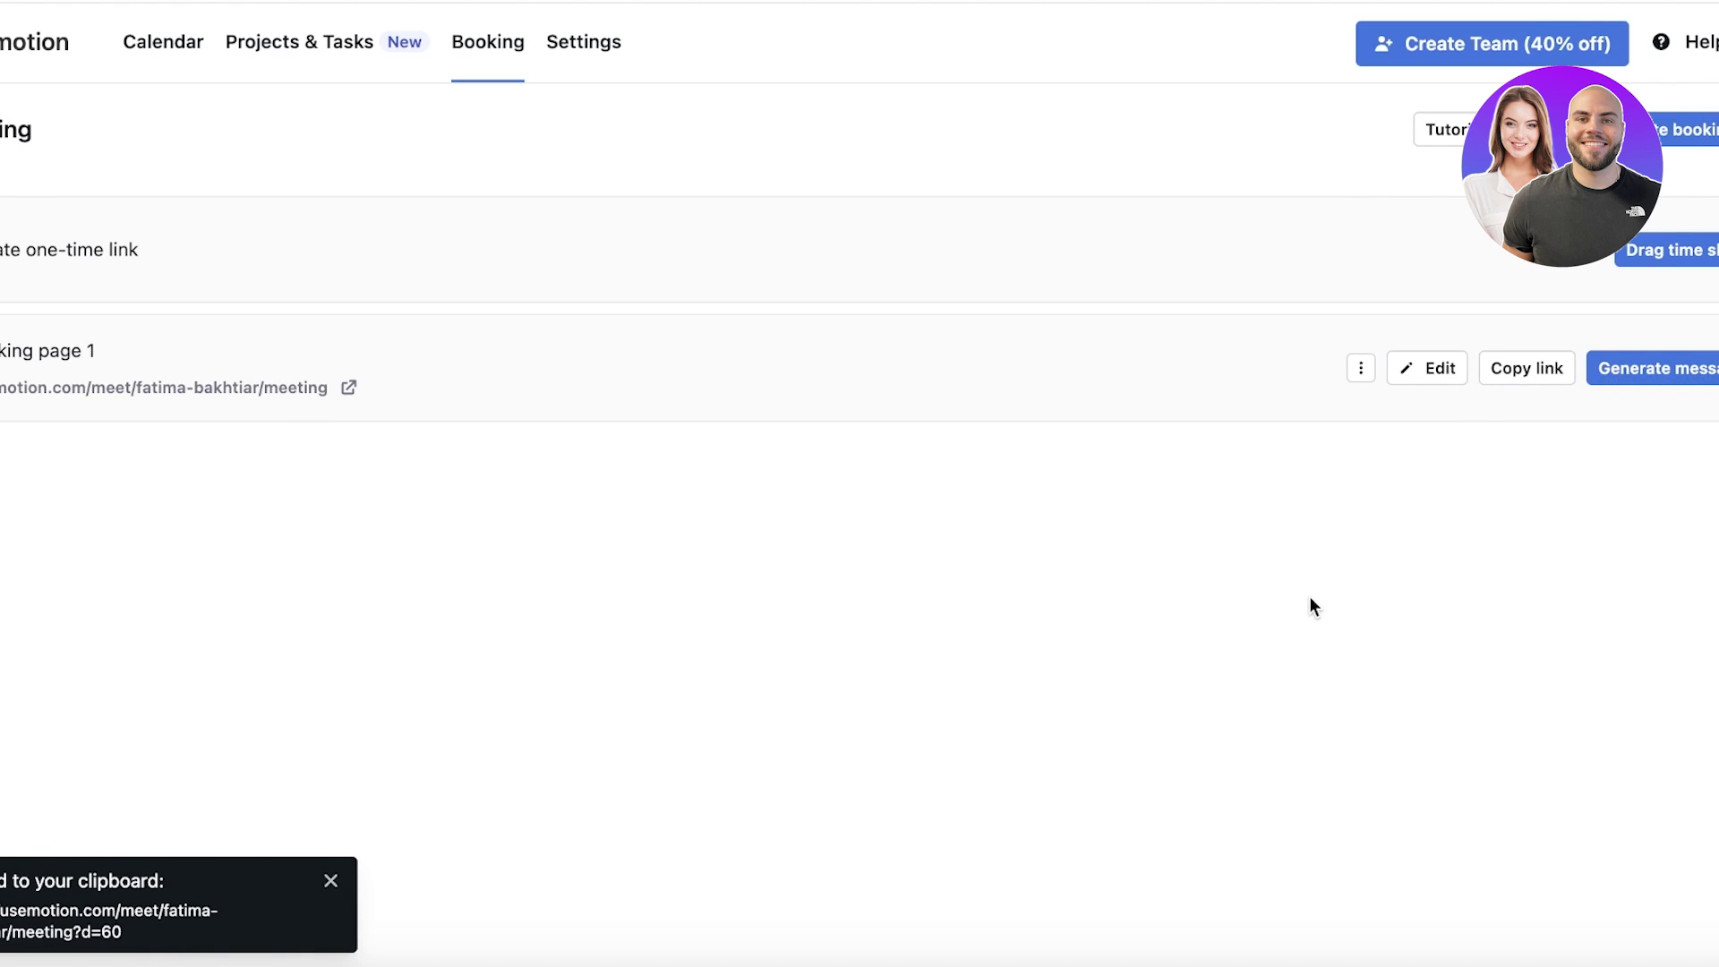
{"action": "left_click", "coordinate": [132, 63]}
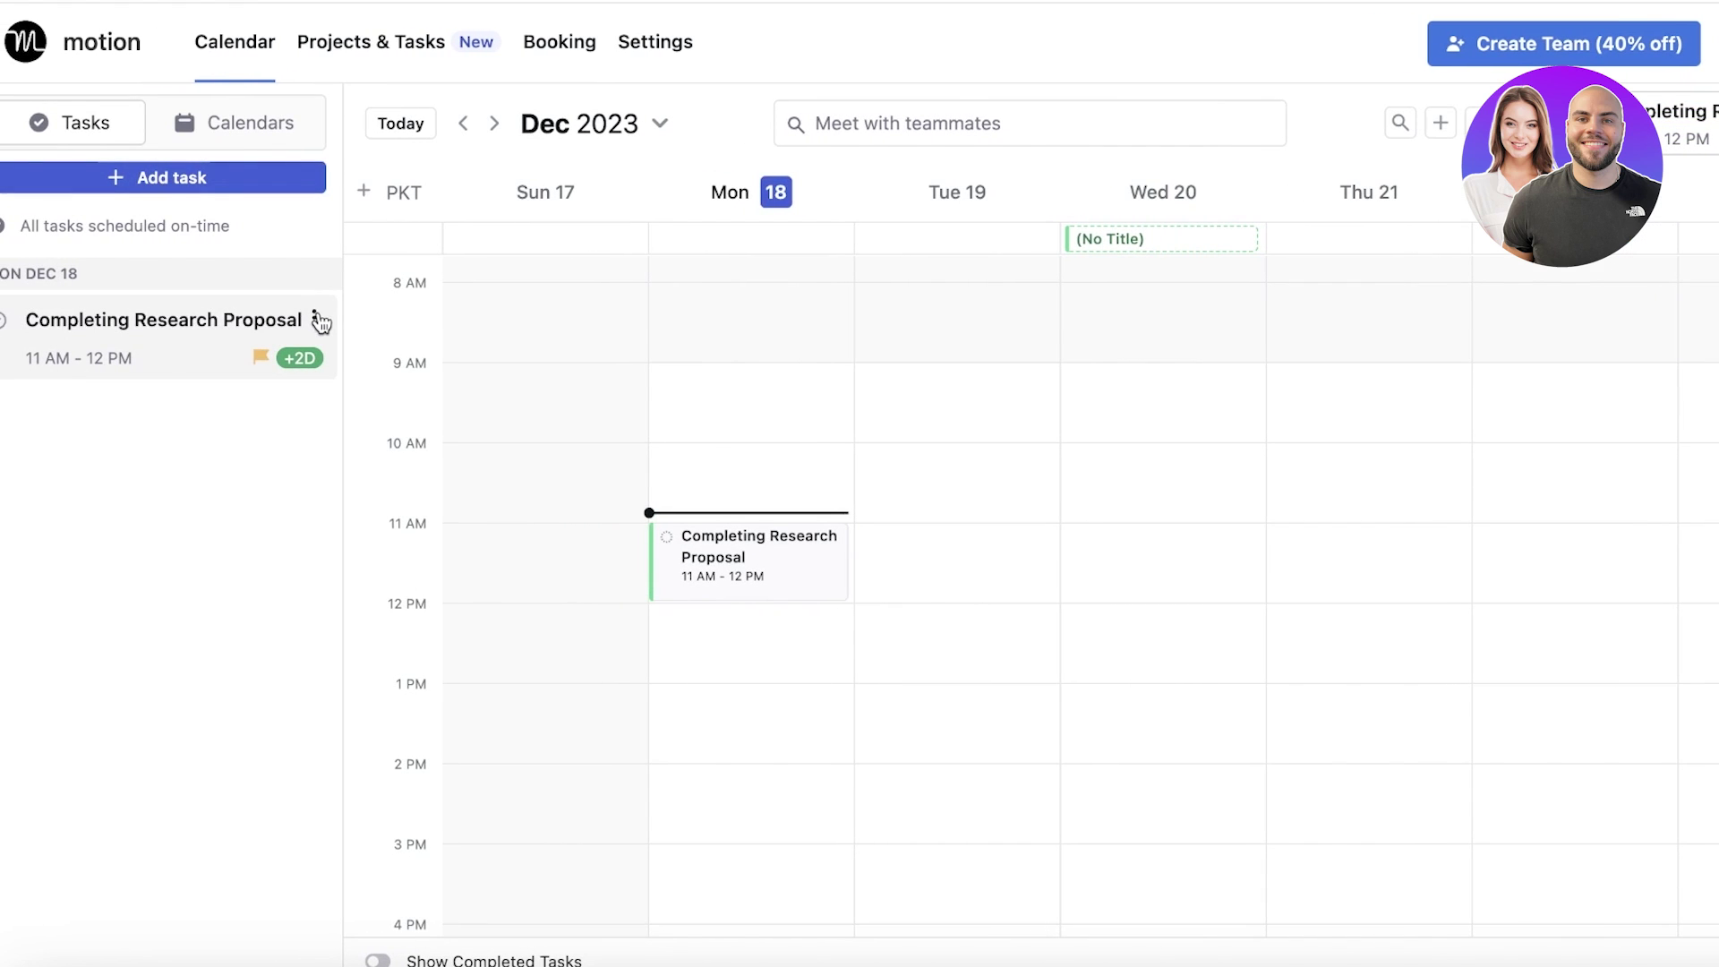
Scroll through the calendar and switch it to a single-day view with the d key
{"action": "scroll", "coordinate": [627, 432], "scroll_direction": "down", "scroll_amount": 1}
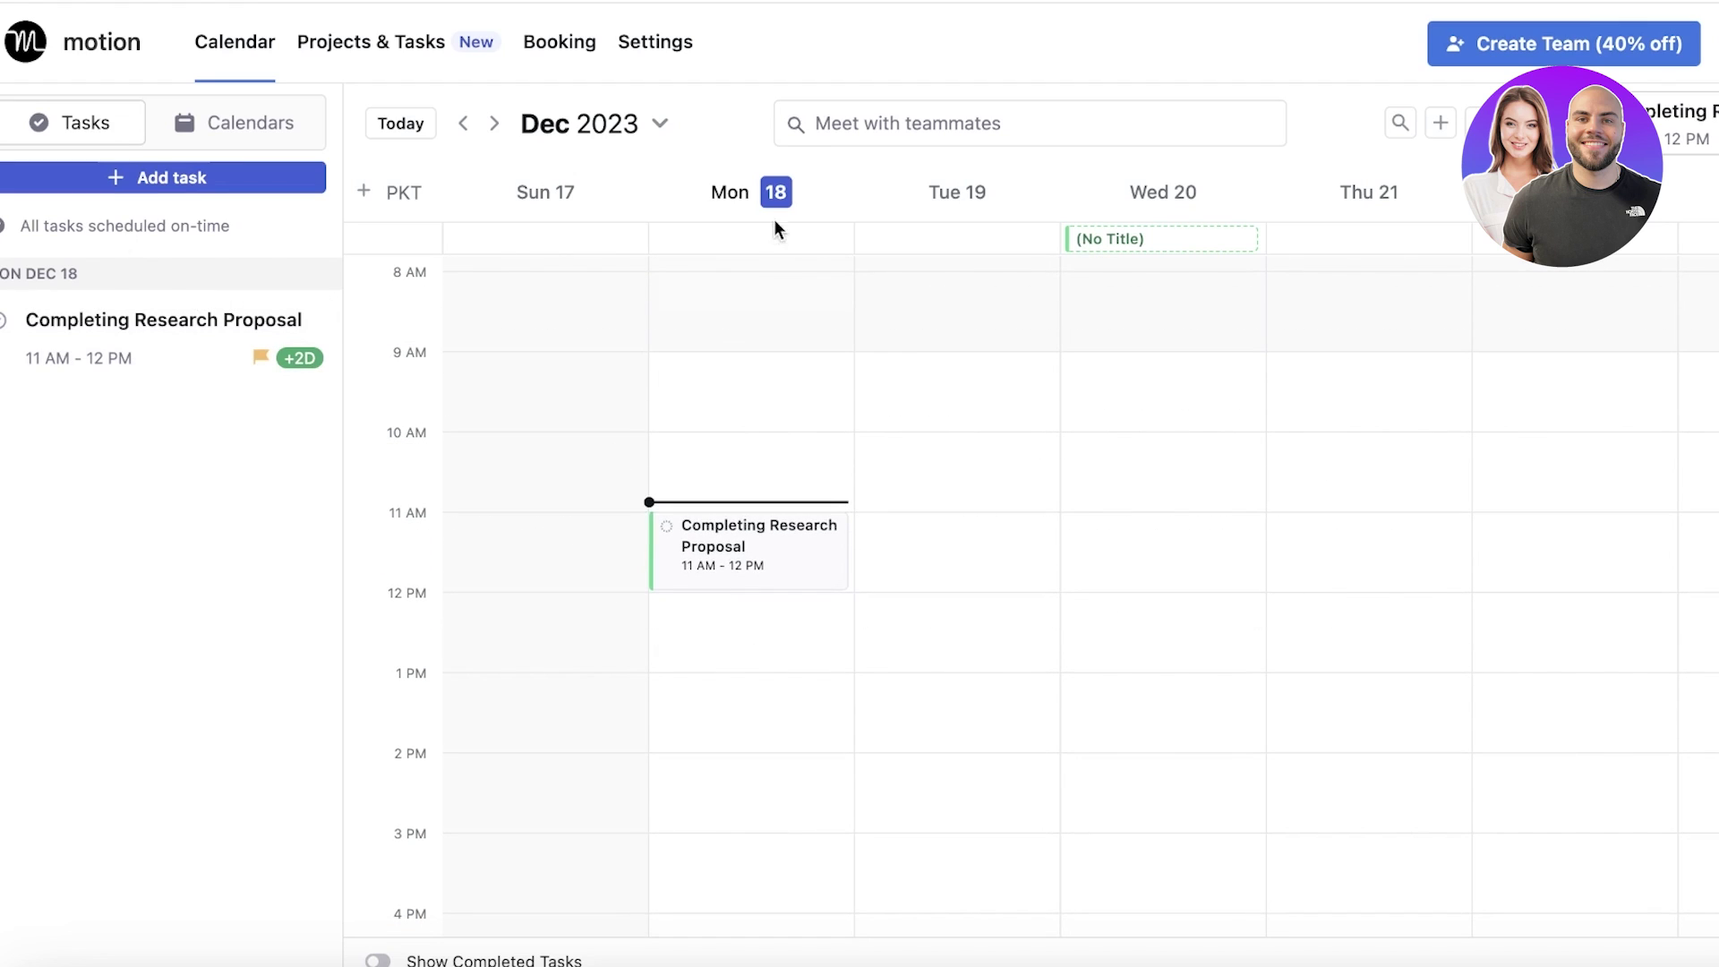
{"action": "scroll", "coordinate": [915, 512], "scroll_direction": "down", "scroll_amount": 10}
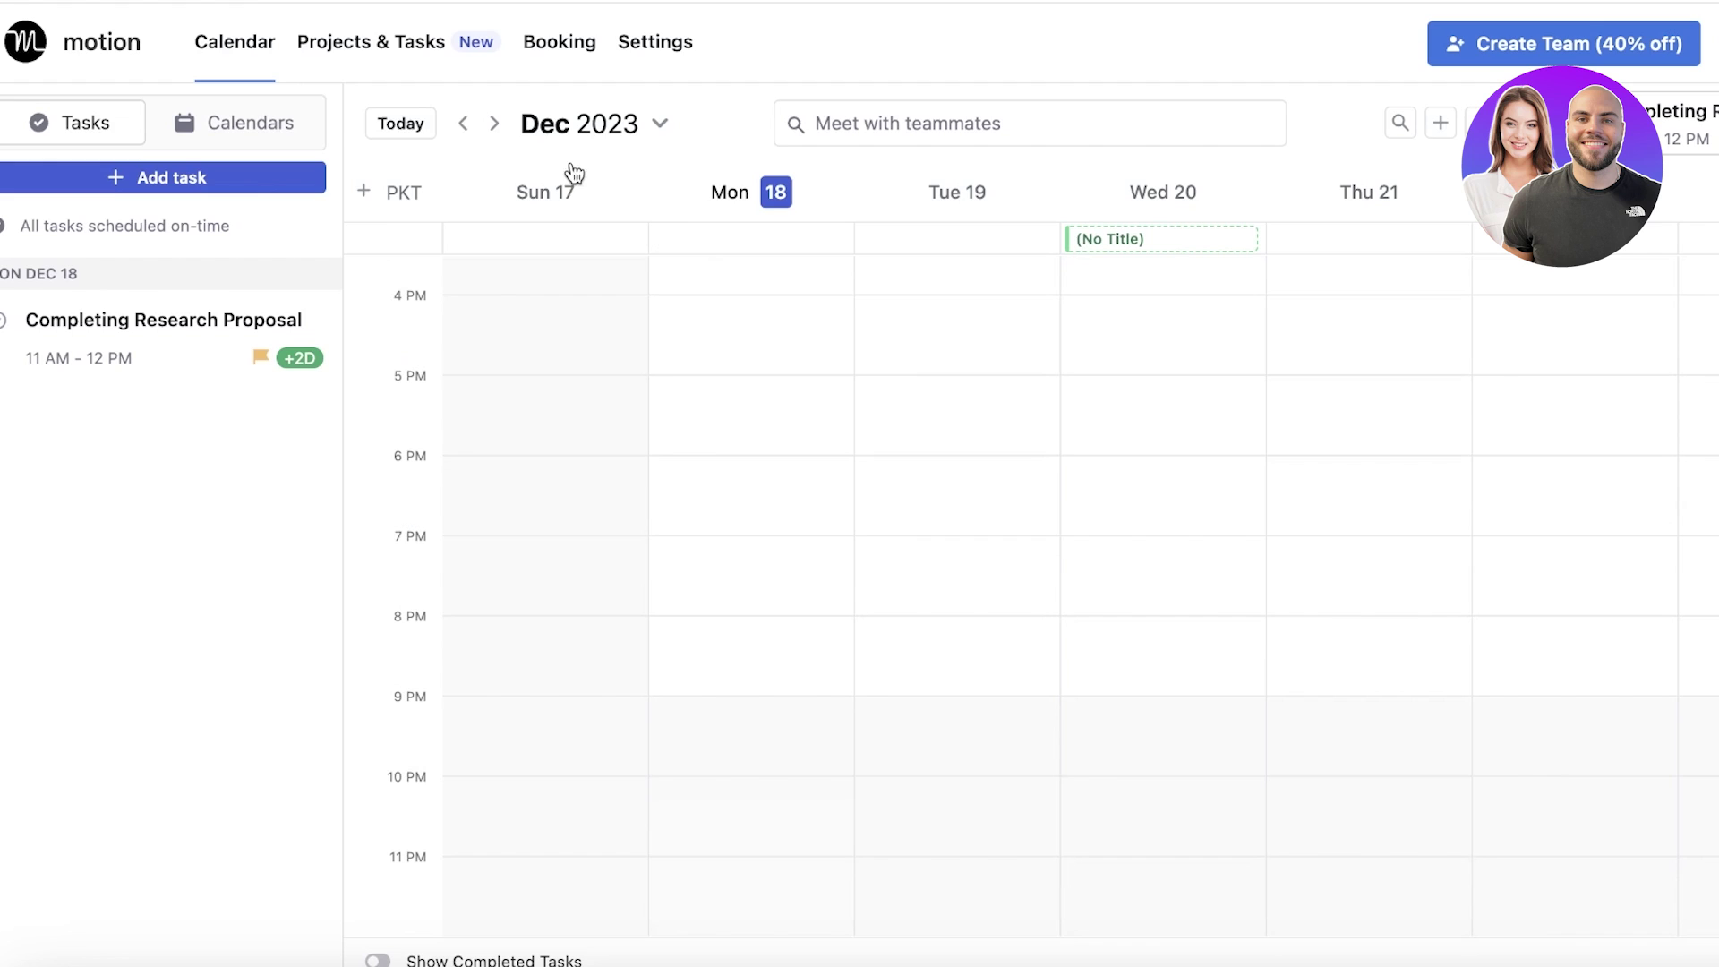
{"action": "scroll", "coordinate": [904, 313], "scroll_direction": "up", "scroll_amount": 2}
{"action": "scroll", "coordinate": [904, 313], "scroll_direction": "up", "scroll_amount": 5}
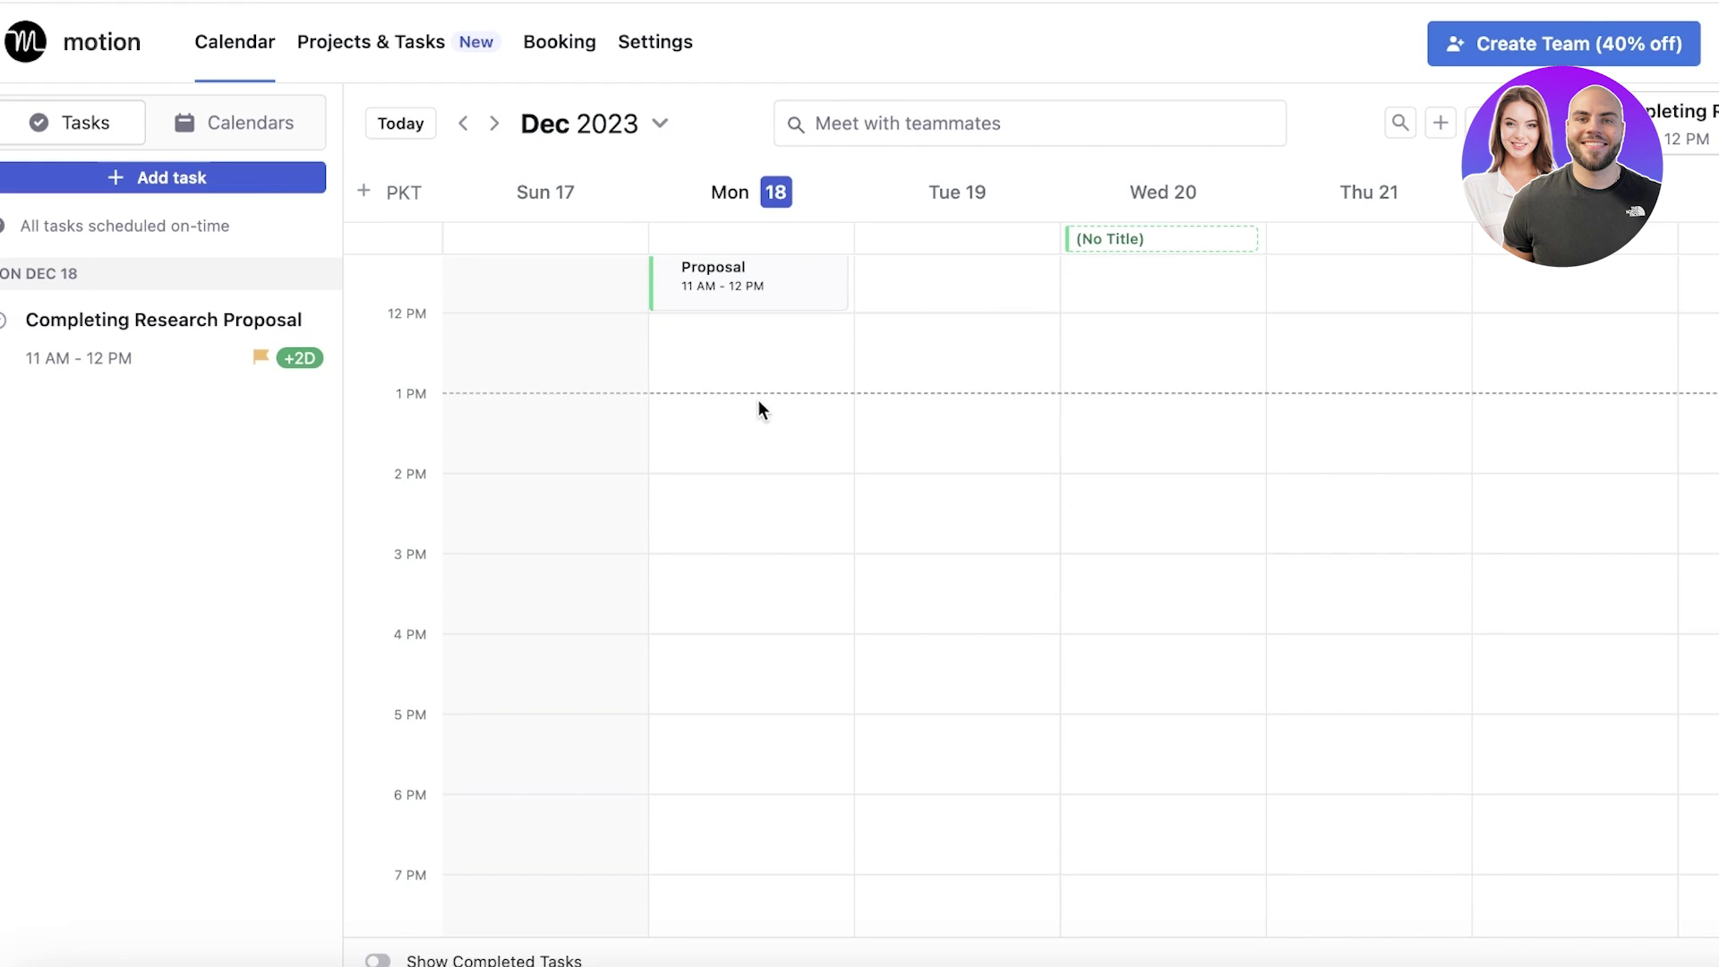
{"action": "scroll", "coordinate": [763, 376], "scroll_direction": "up", "scroll_amount": 10}
{"action": "scroll", "coordinate": [775, 276], "scroll_direction": "down", "scroll_amount": 6}
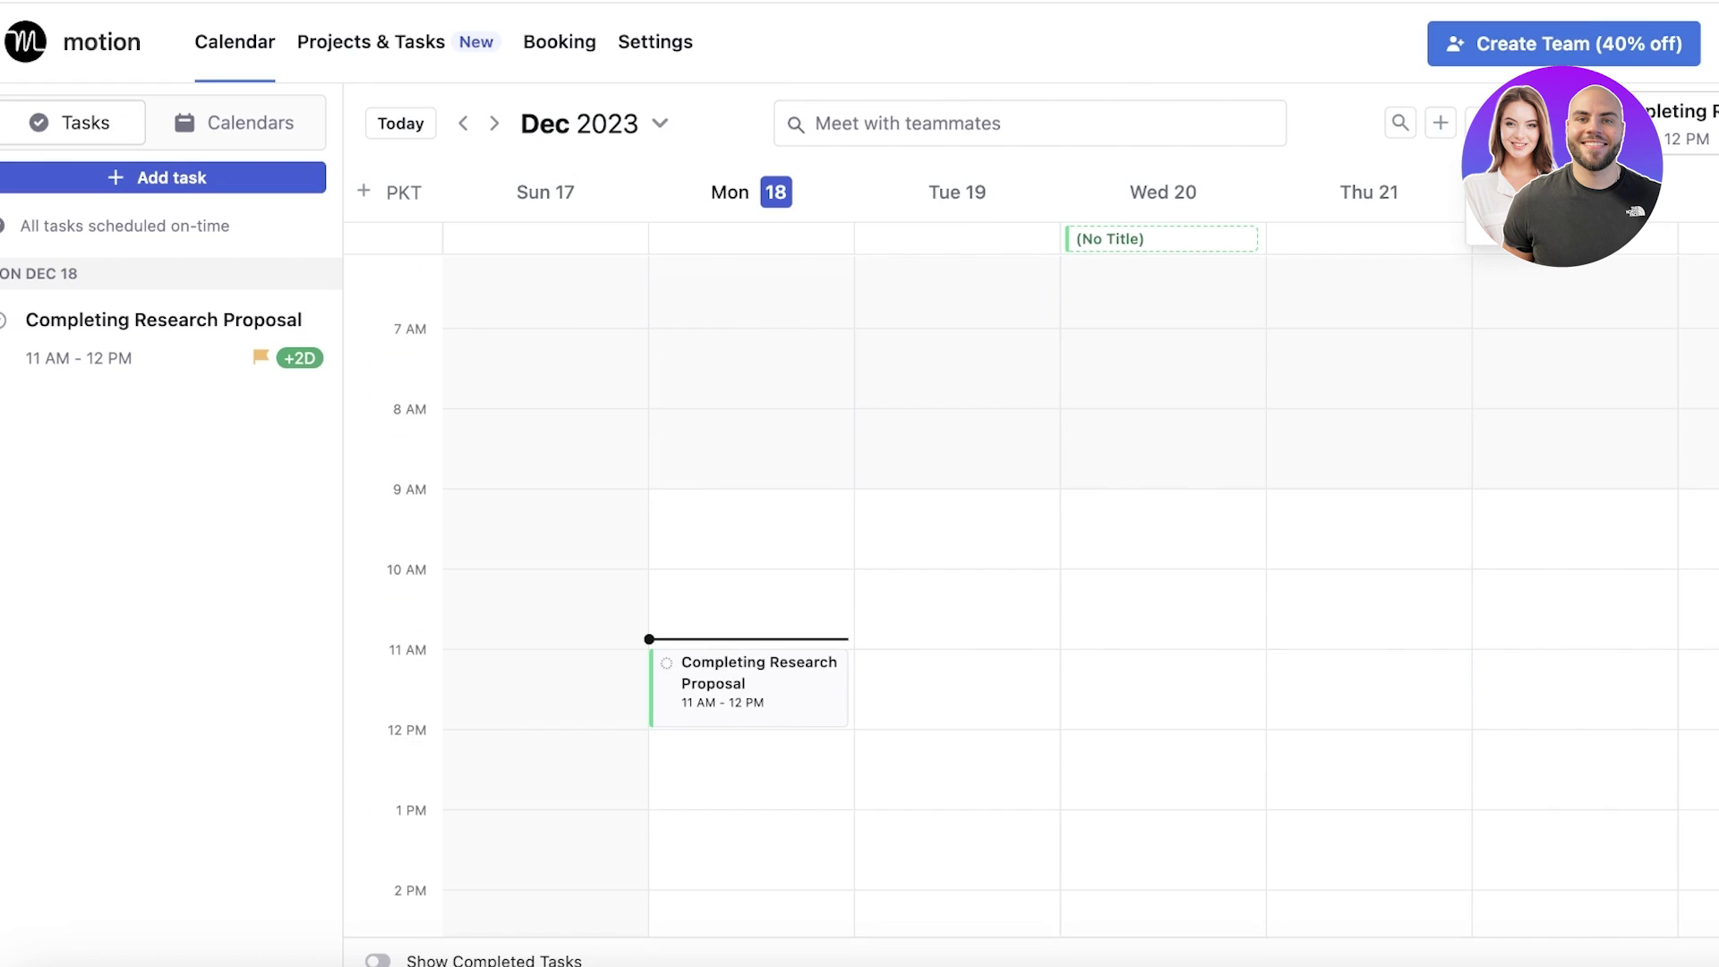
{"action": "key", "text": "d"}
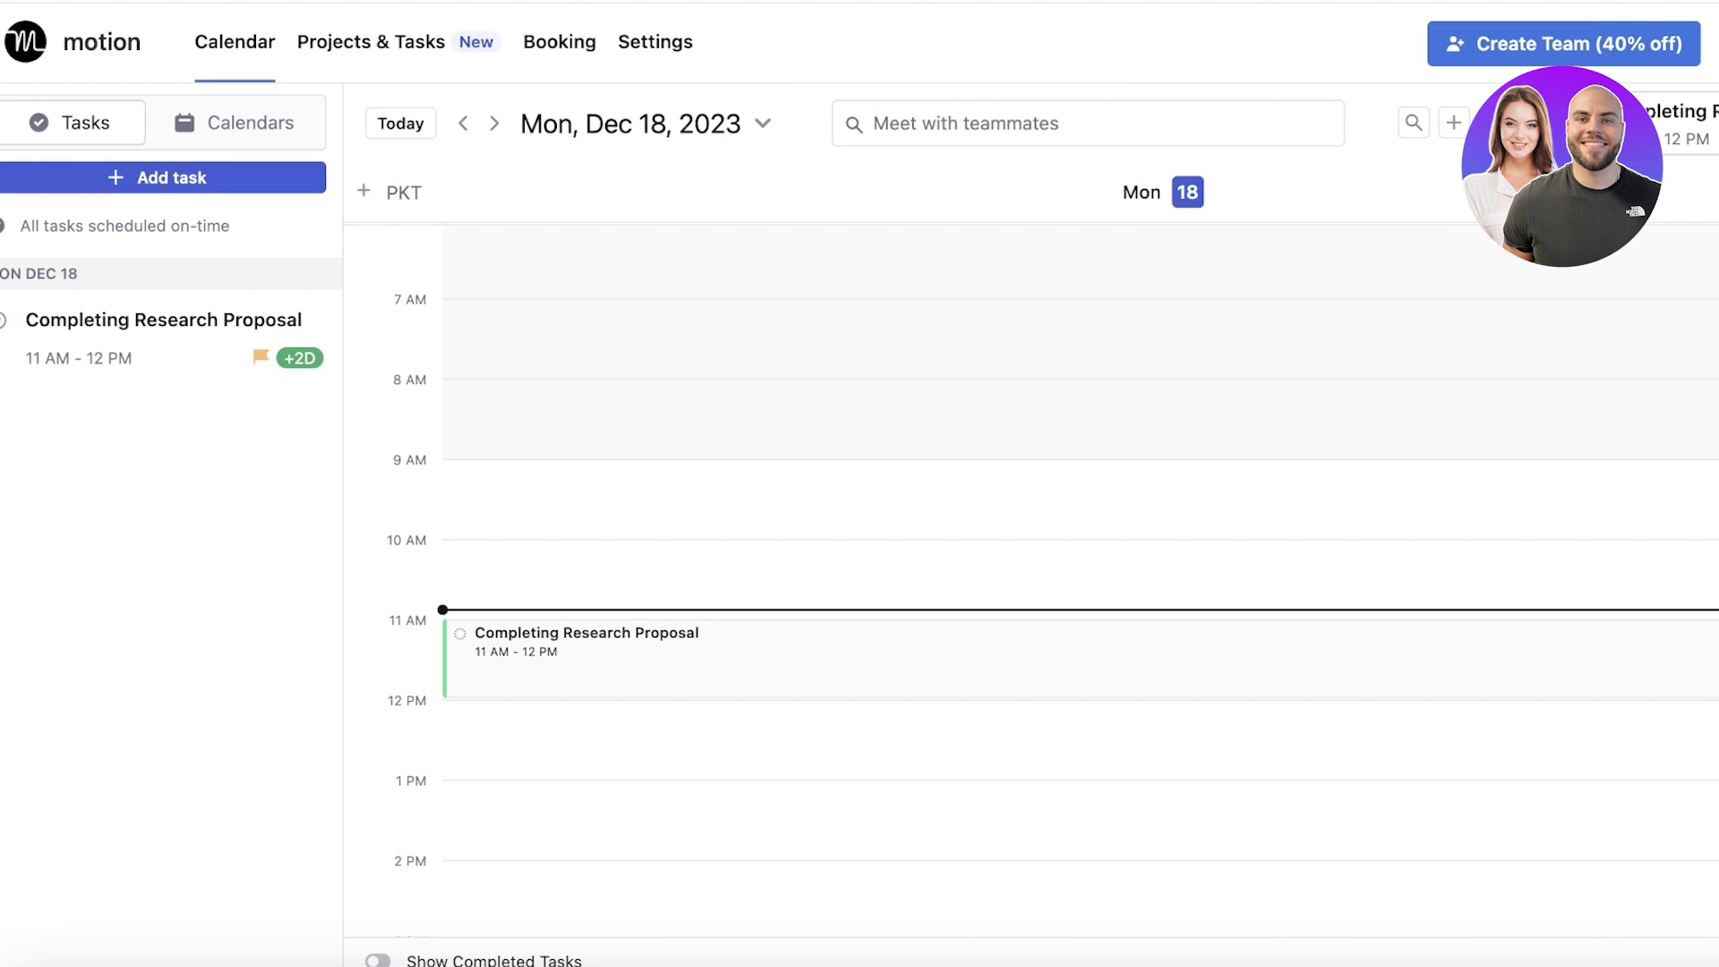
{"action": "left_click_drag", "start_coordinate": [1701, 137], "coordinate": [1662, 177]}
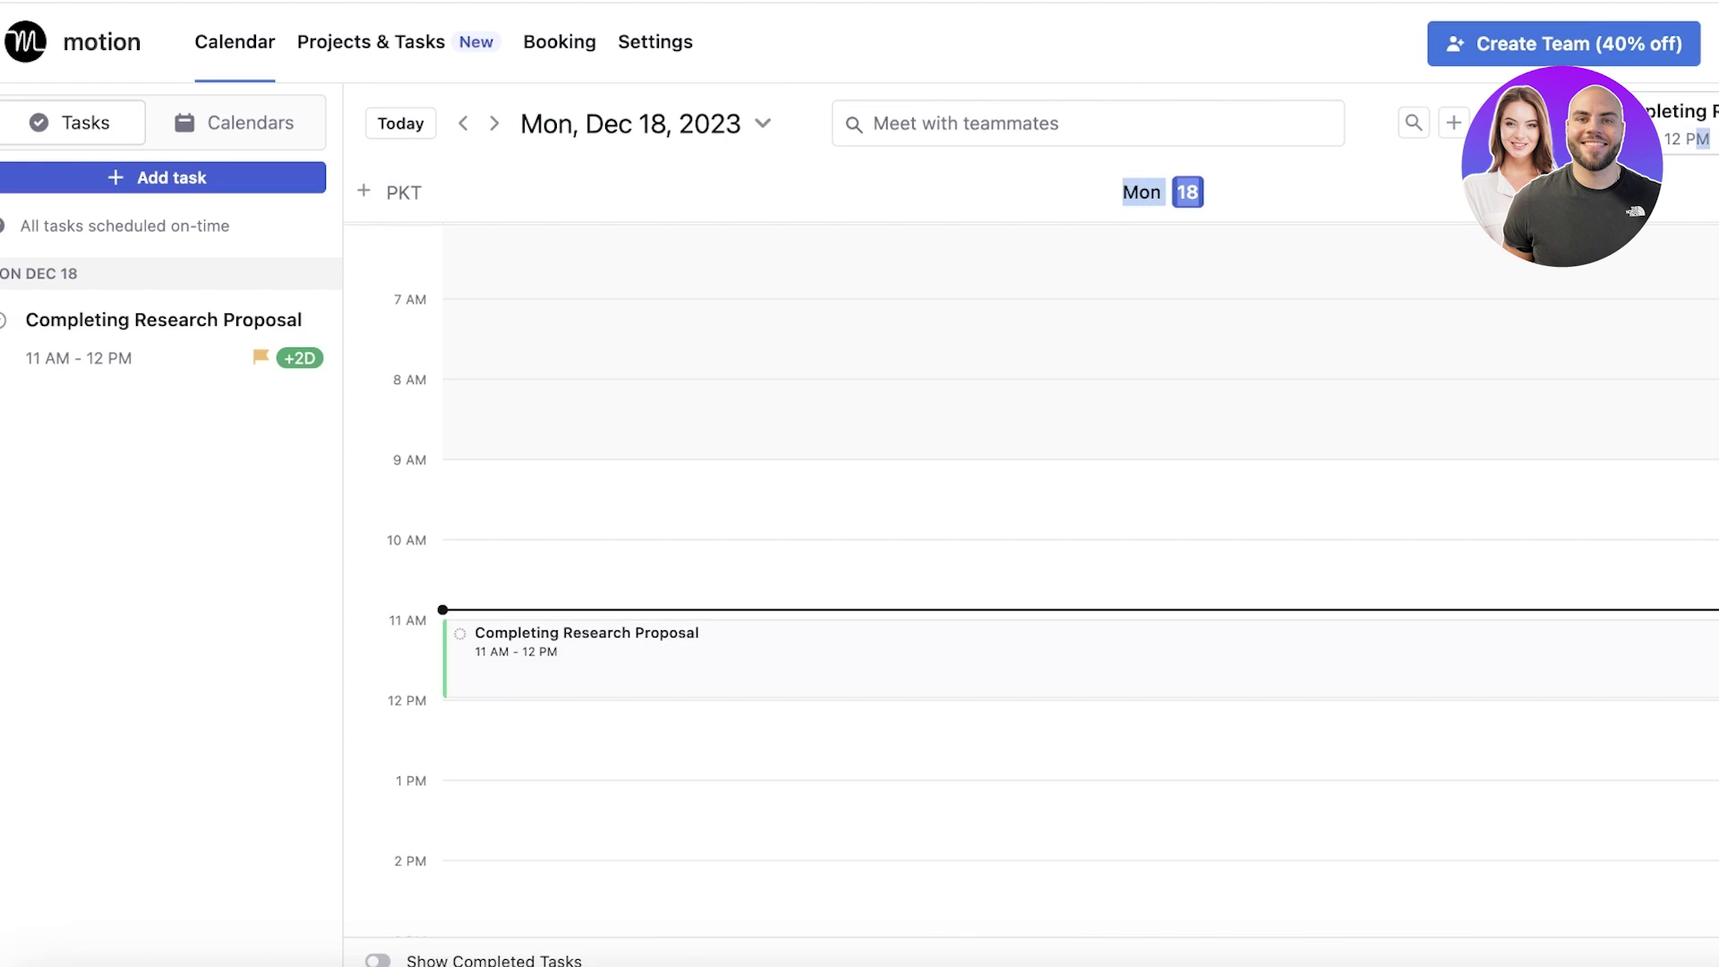
{"action": "left_click", "coordinate": [779, 579]}
Move Completing Research Proposal to 6:30–7:30 AM
{"action": "left_click", "coordinate": [583, 663]}
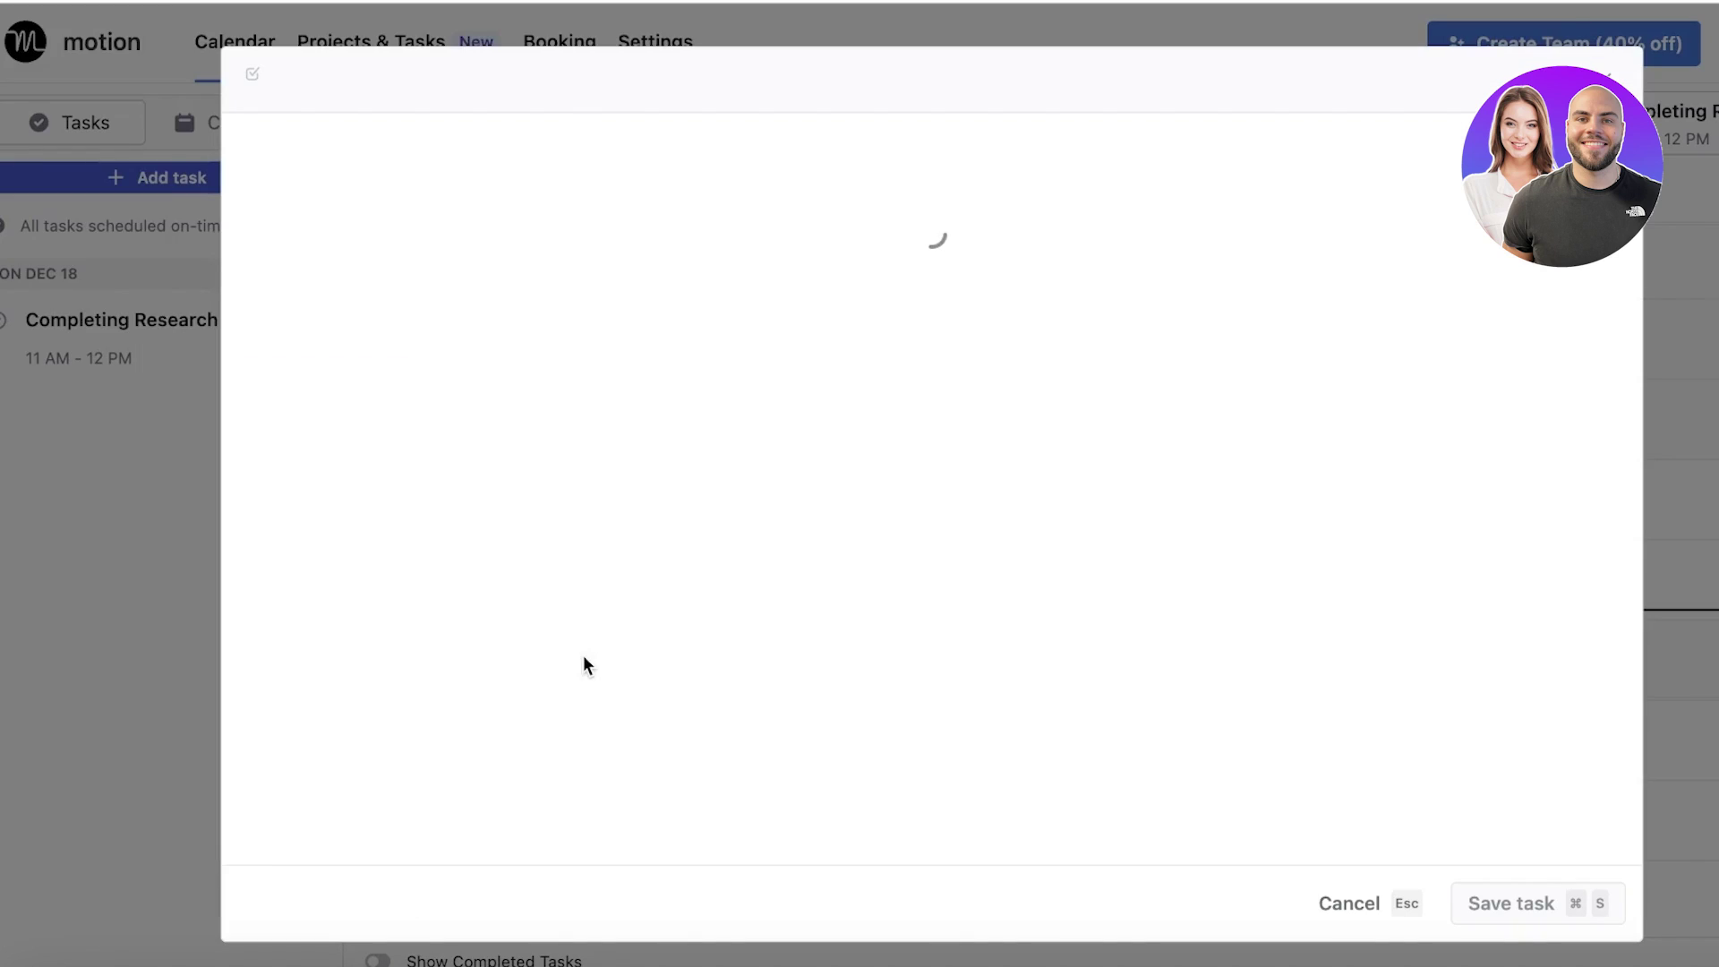
{"action": "left_click", "coordinate": [1314, 904]}
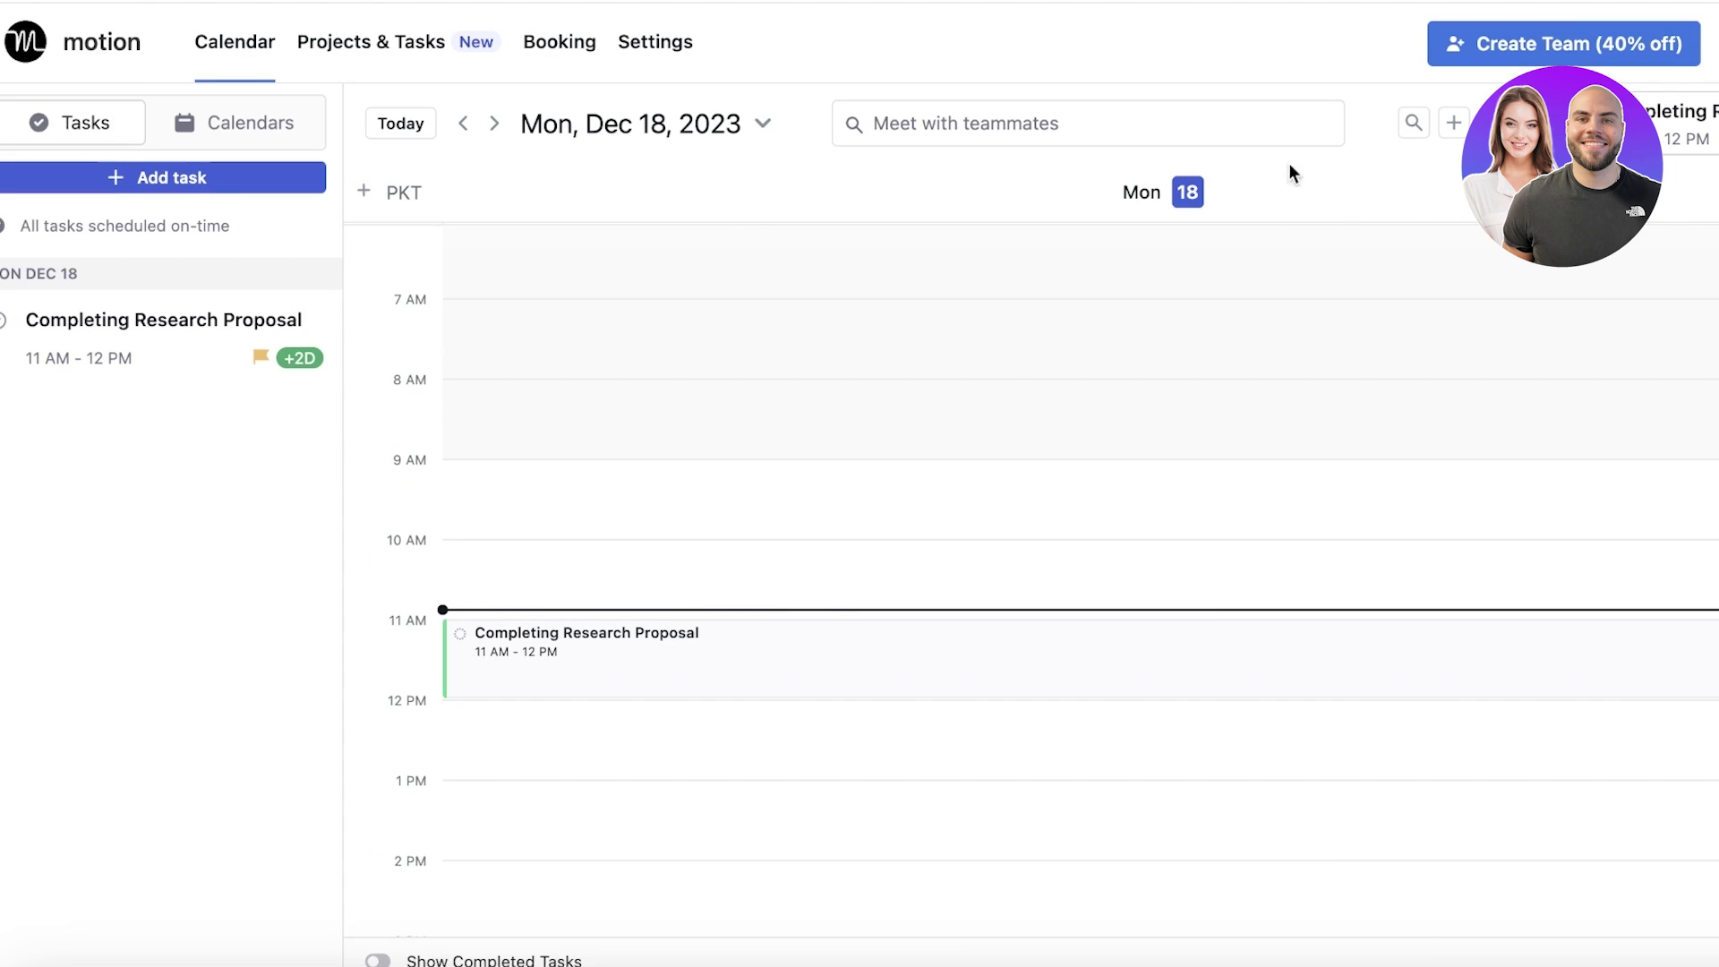
{"action": "left_click_drag", "start_coordinate": [449, 668], "coordinate": [614, 330]}
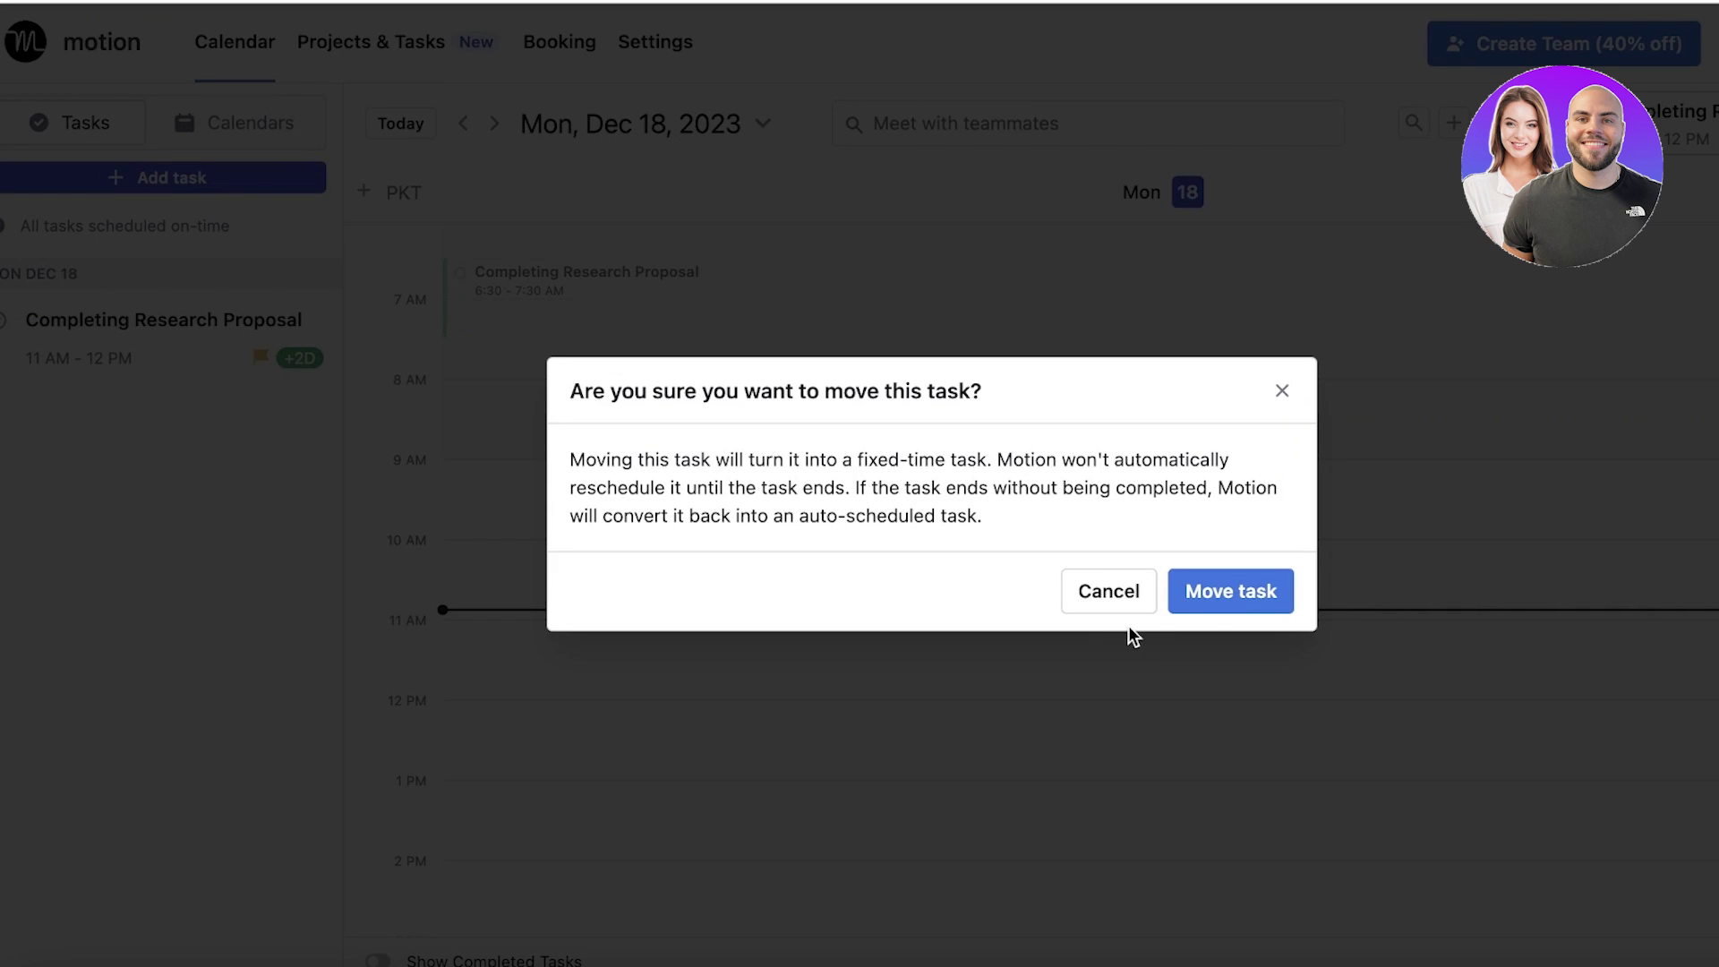
{"action": "left_click", "coordinate": [1205, 593]}
Jump back to today in week view and open the Completing Research Proposal details
{"action": "scroll", "coordinate": [444, 543], "scroll_direction": "up", "scroll_amount": 5}
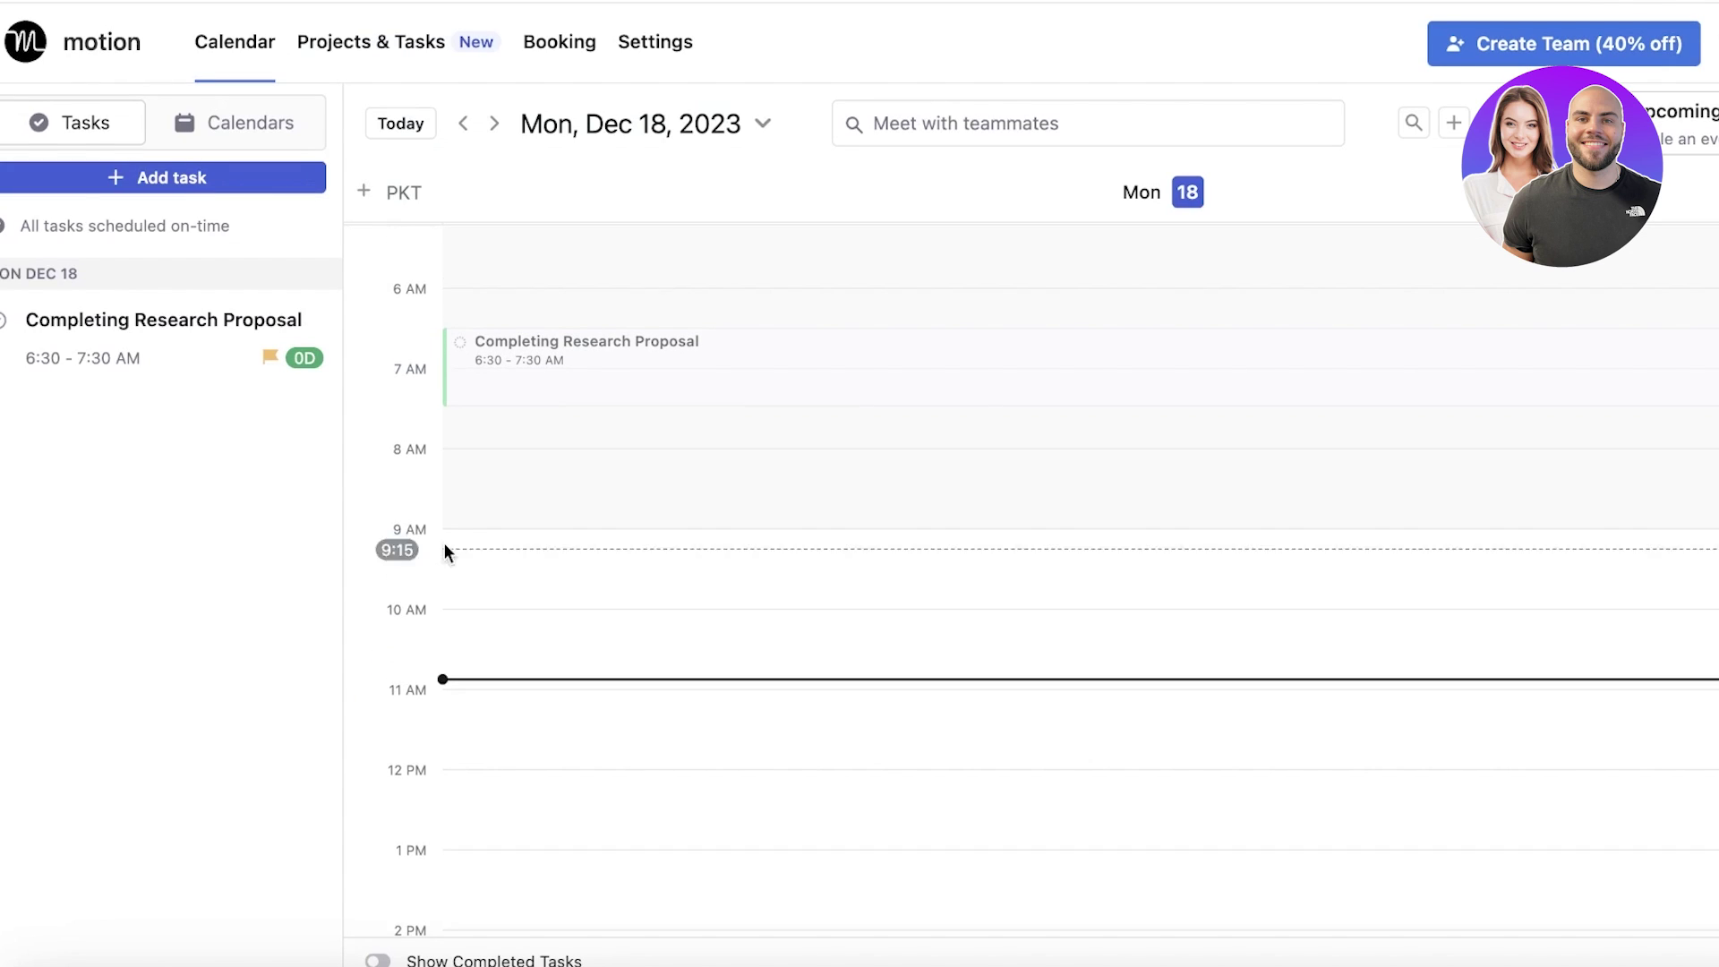
{"action": "left_click", "coordinate": [400, 124]}
{"action": "left_click", "coordinate": [1498, 122]}
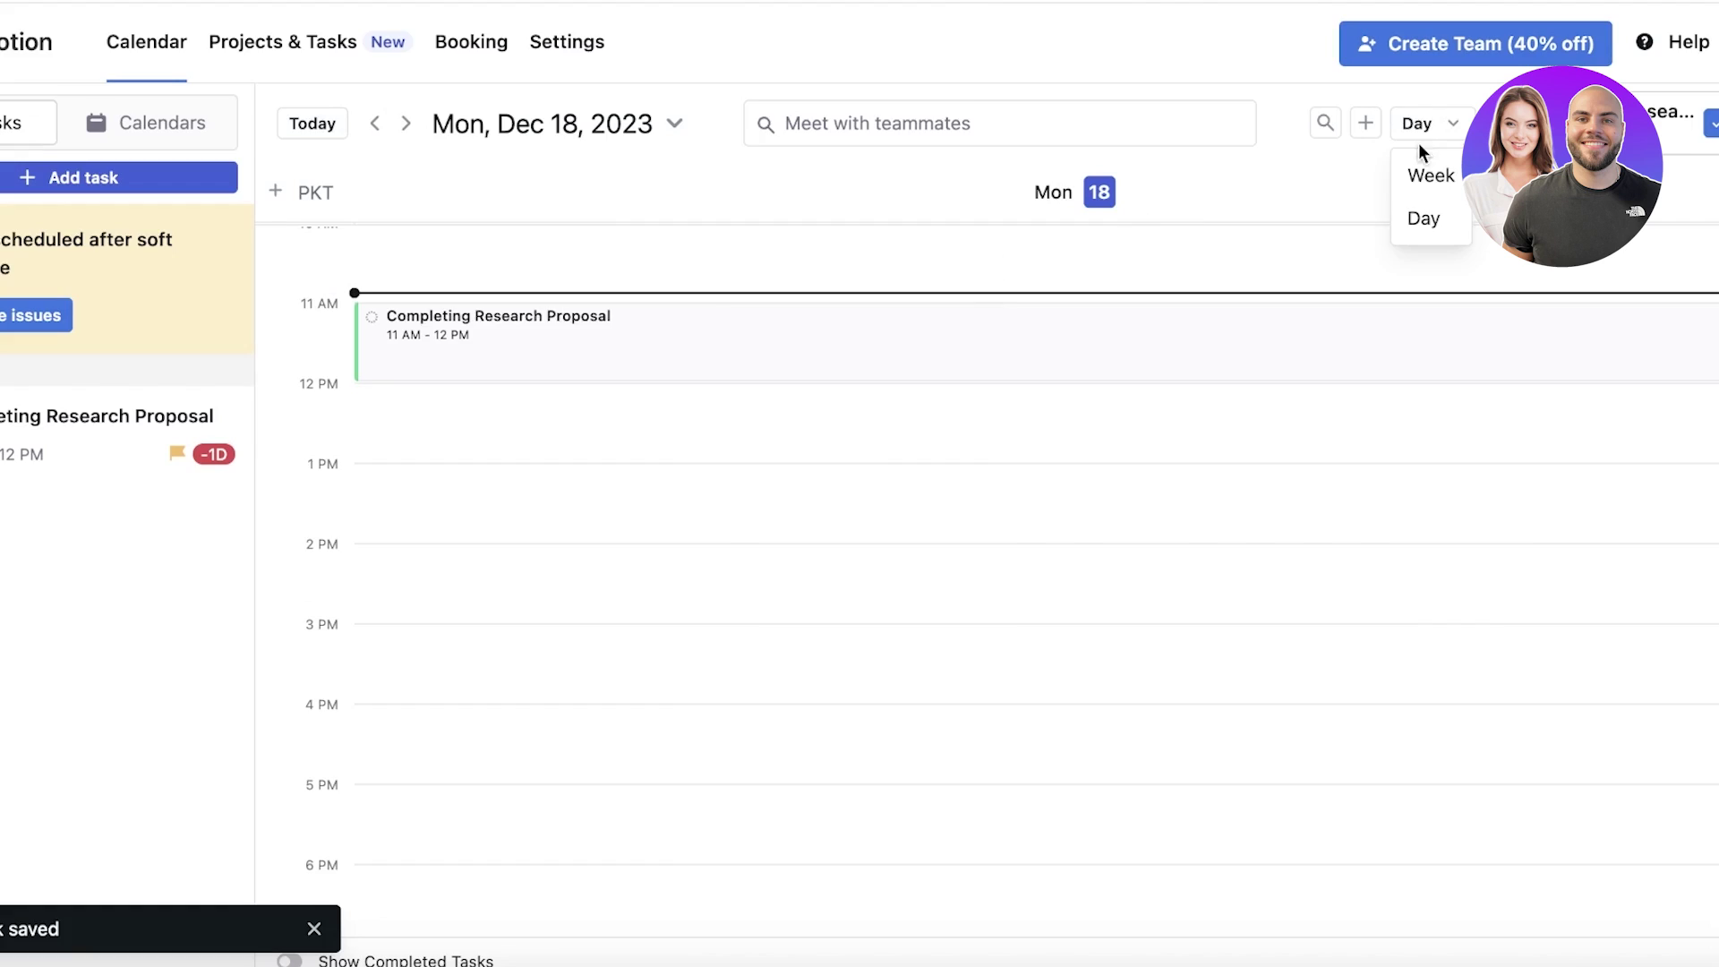
{"action": "left_click", "coordinate": [1511, 172]}
{"action": "left_click", "coordinate": [967, 134]}
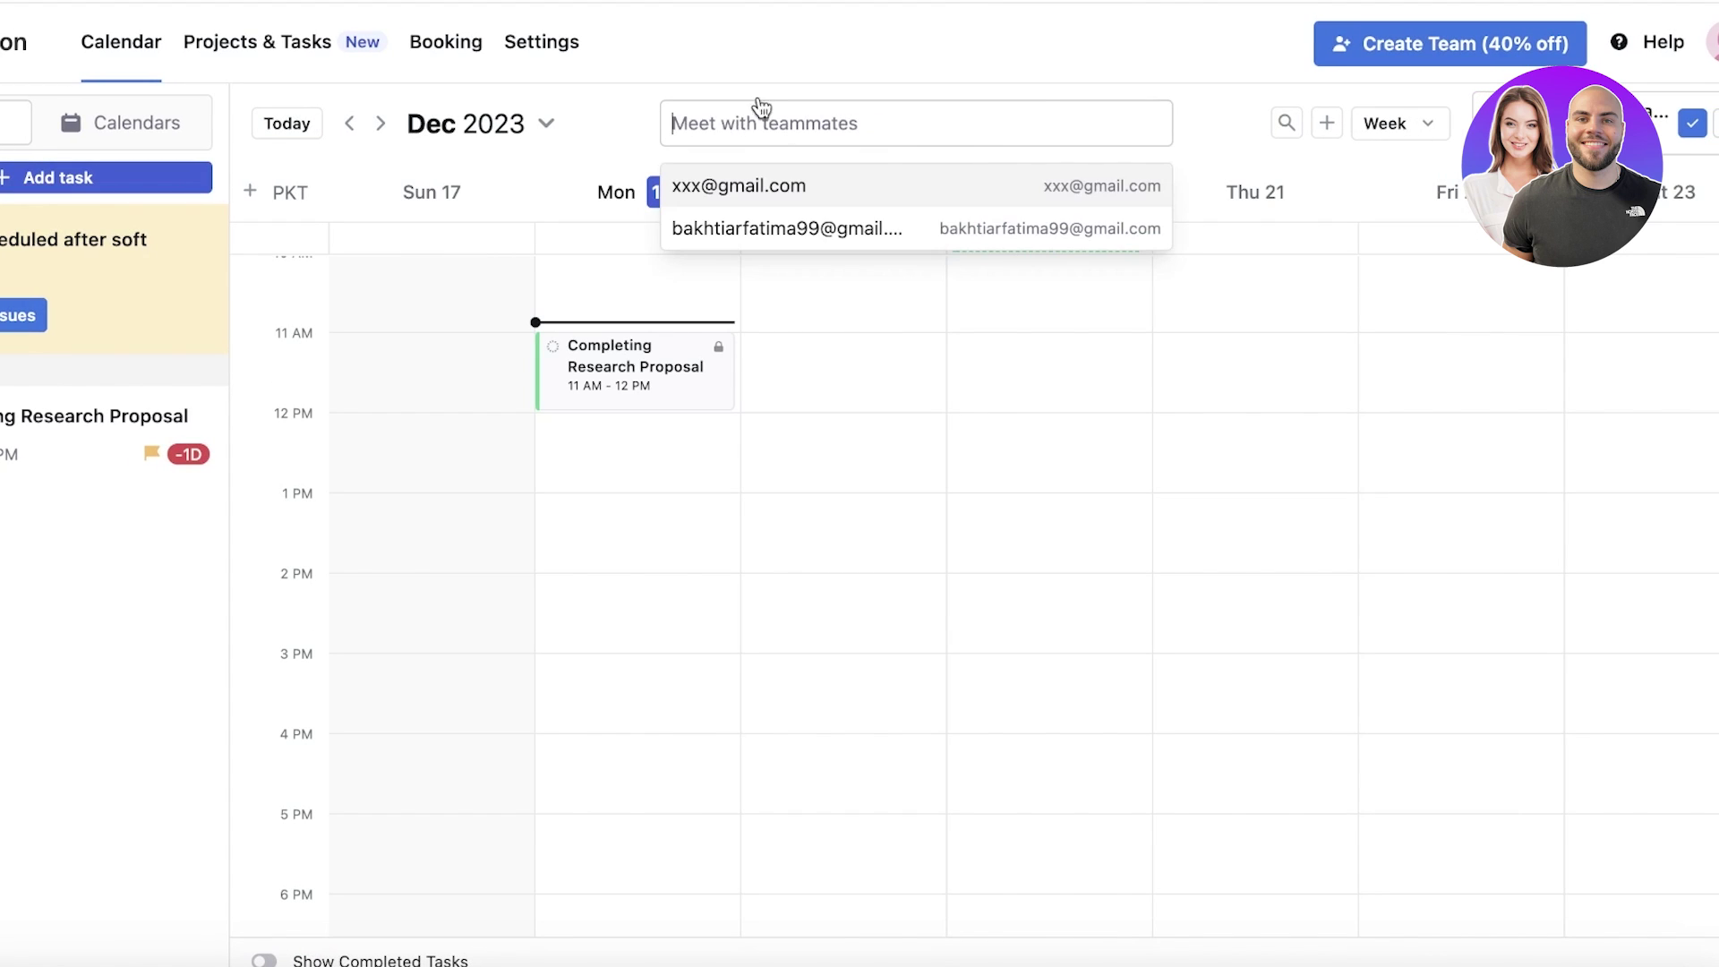
{"action": "left_click", "coordinate": [748, 157]}
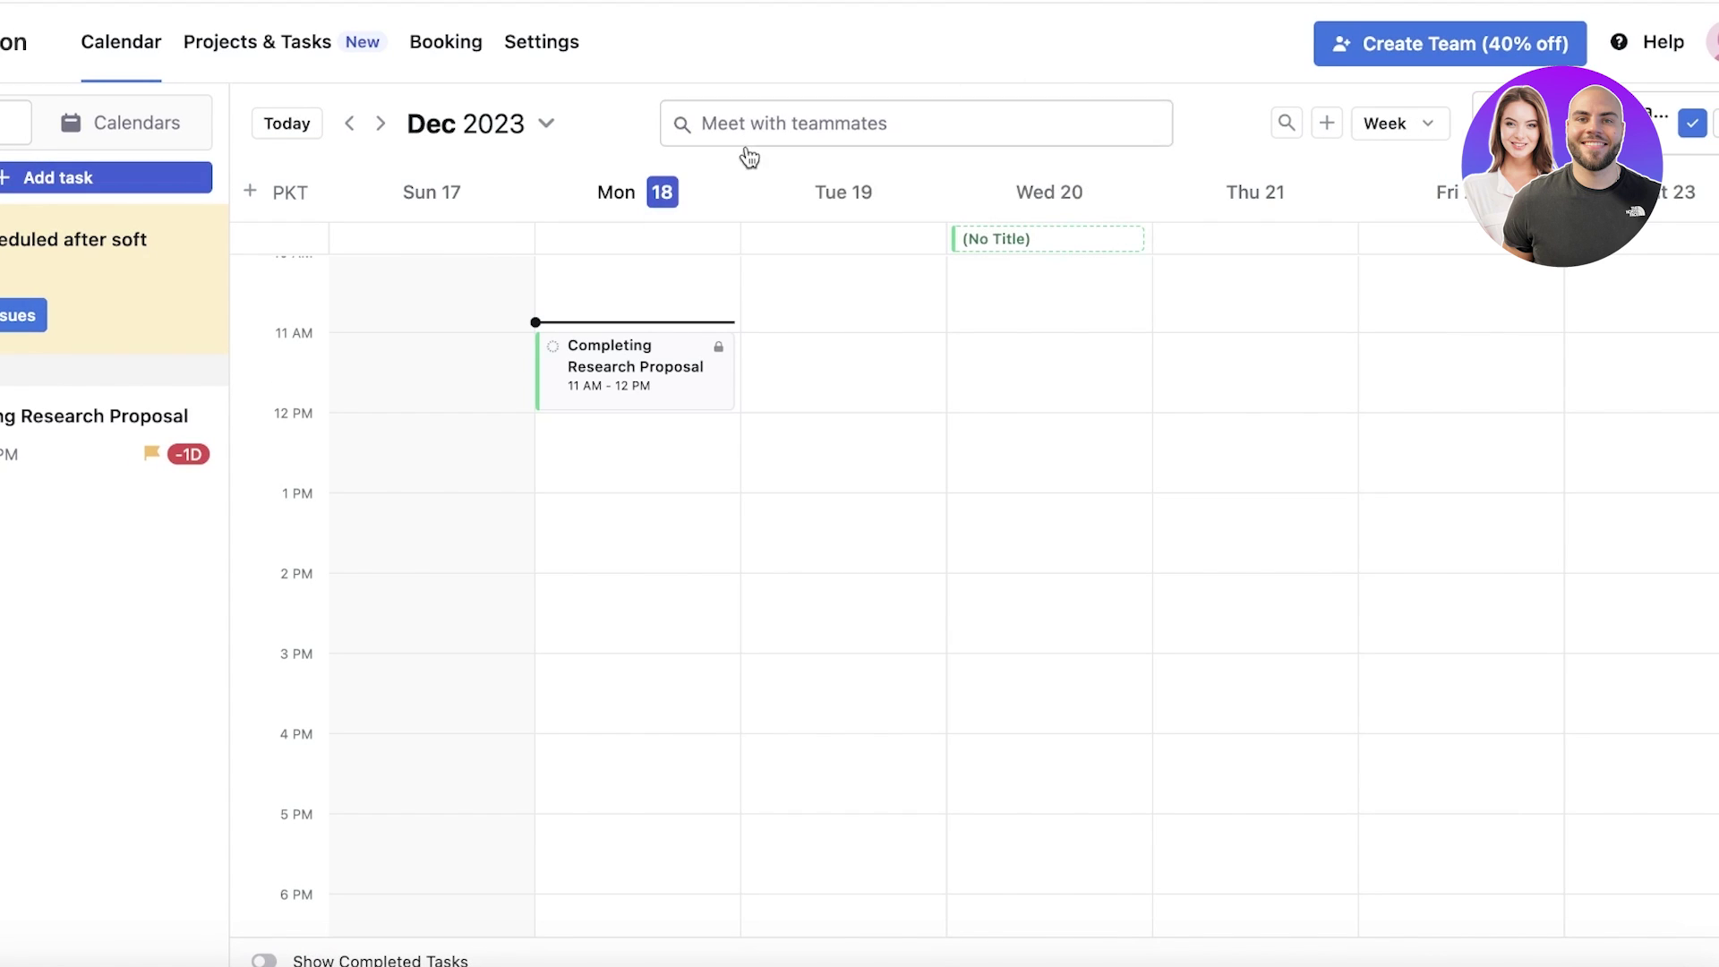
{"action": "left_click", "coordinate": [162, 416]}
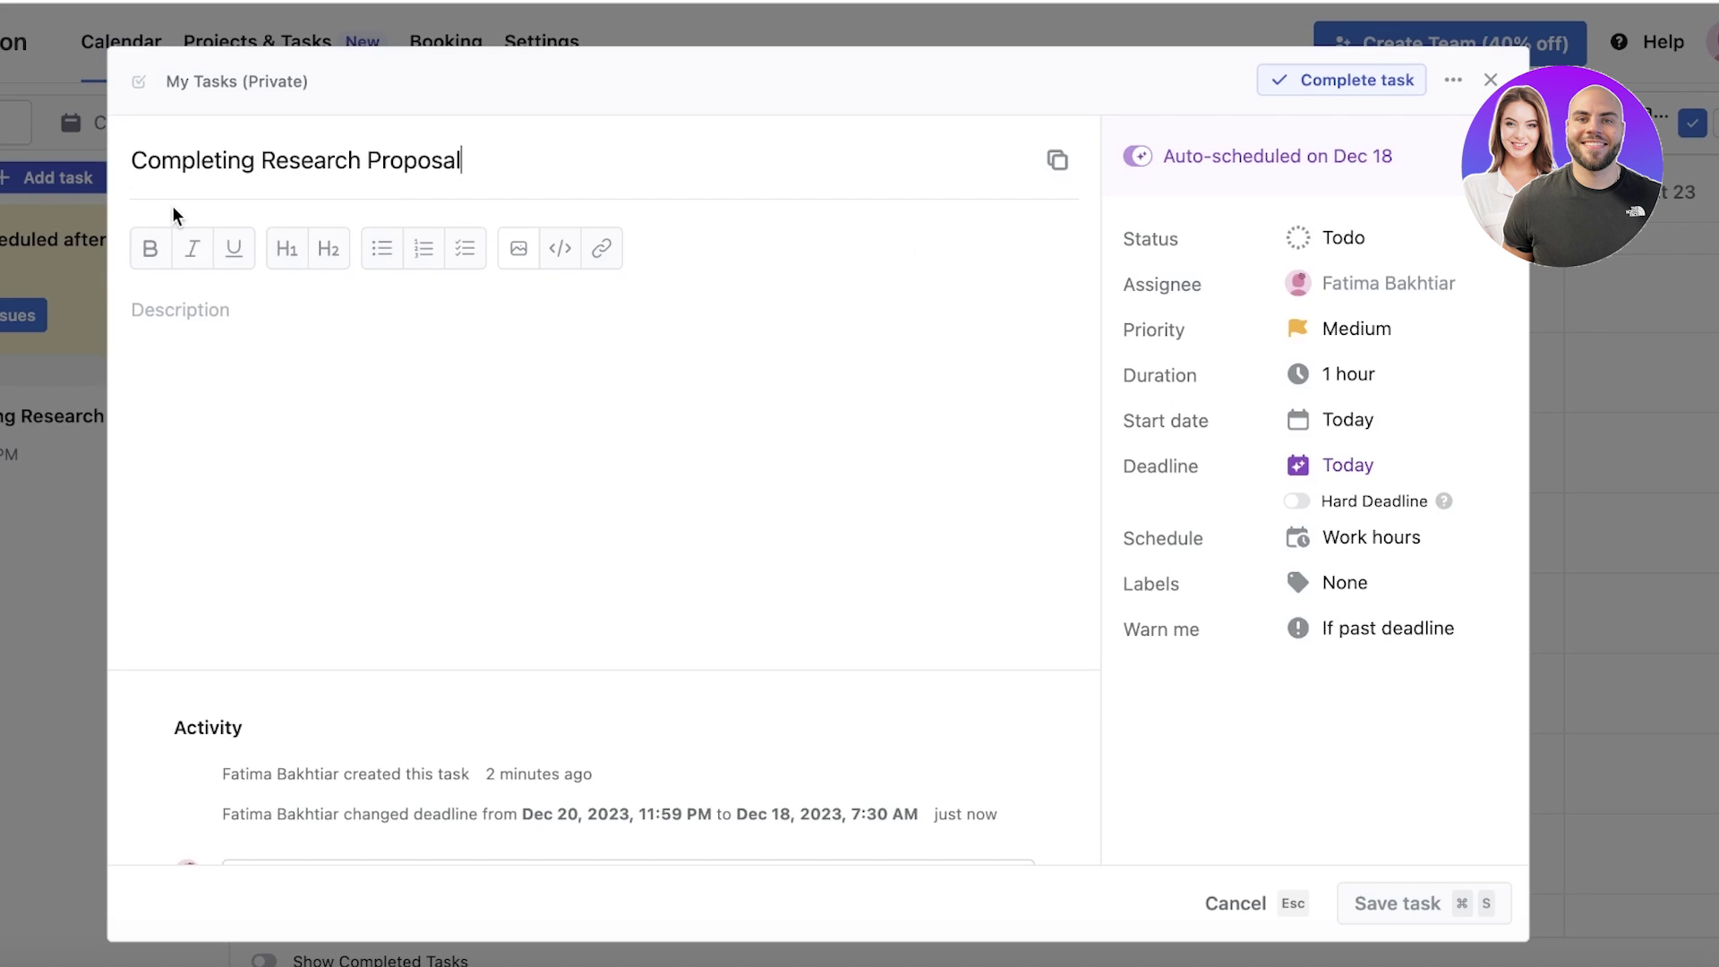
Give Completing Research Proposal ASAP priority and a hard deadline, then save and close it
{"action": "scroll", "coordinate": [277, 569], "scroll_direction": "down", "scroll_amount": 3}
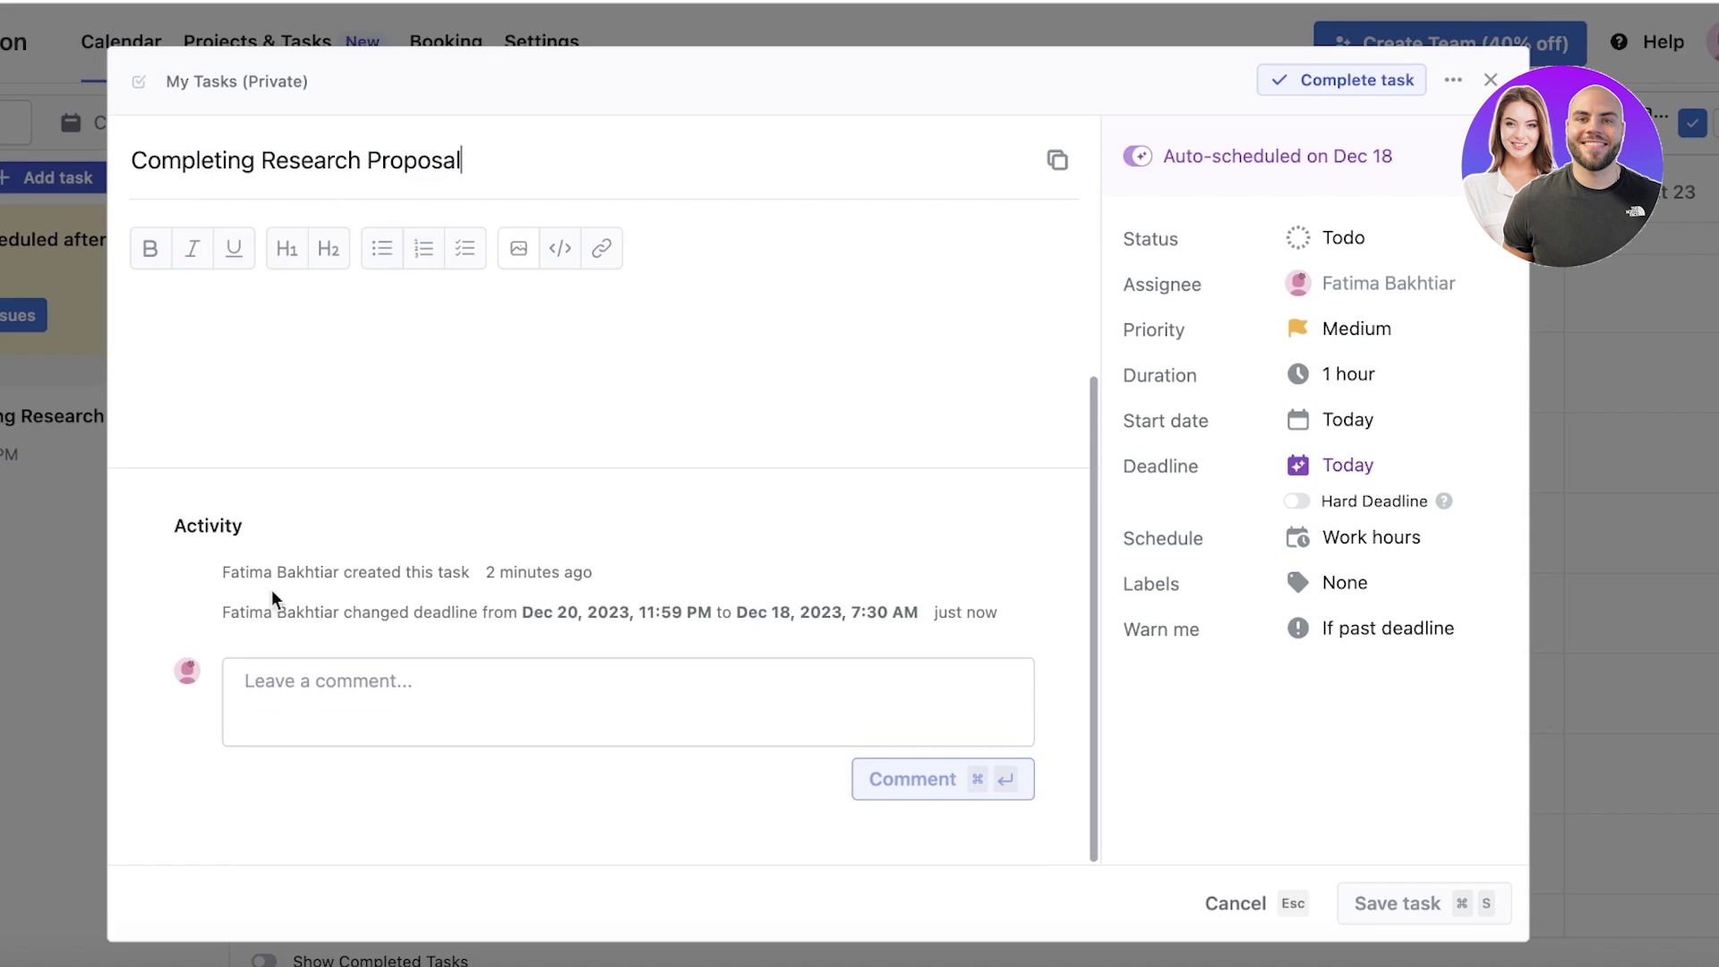
{"action": "scroll", "coordinate": [894, 518], "scroll_direction": "up", "scroll_amount": 3}
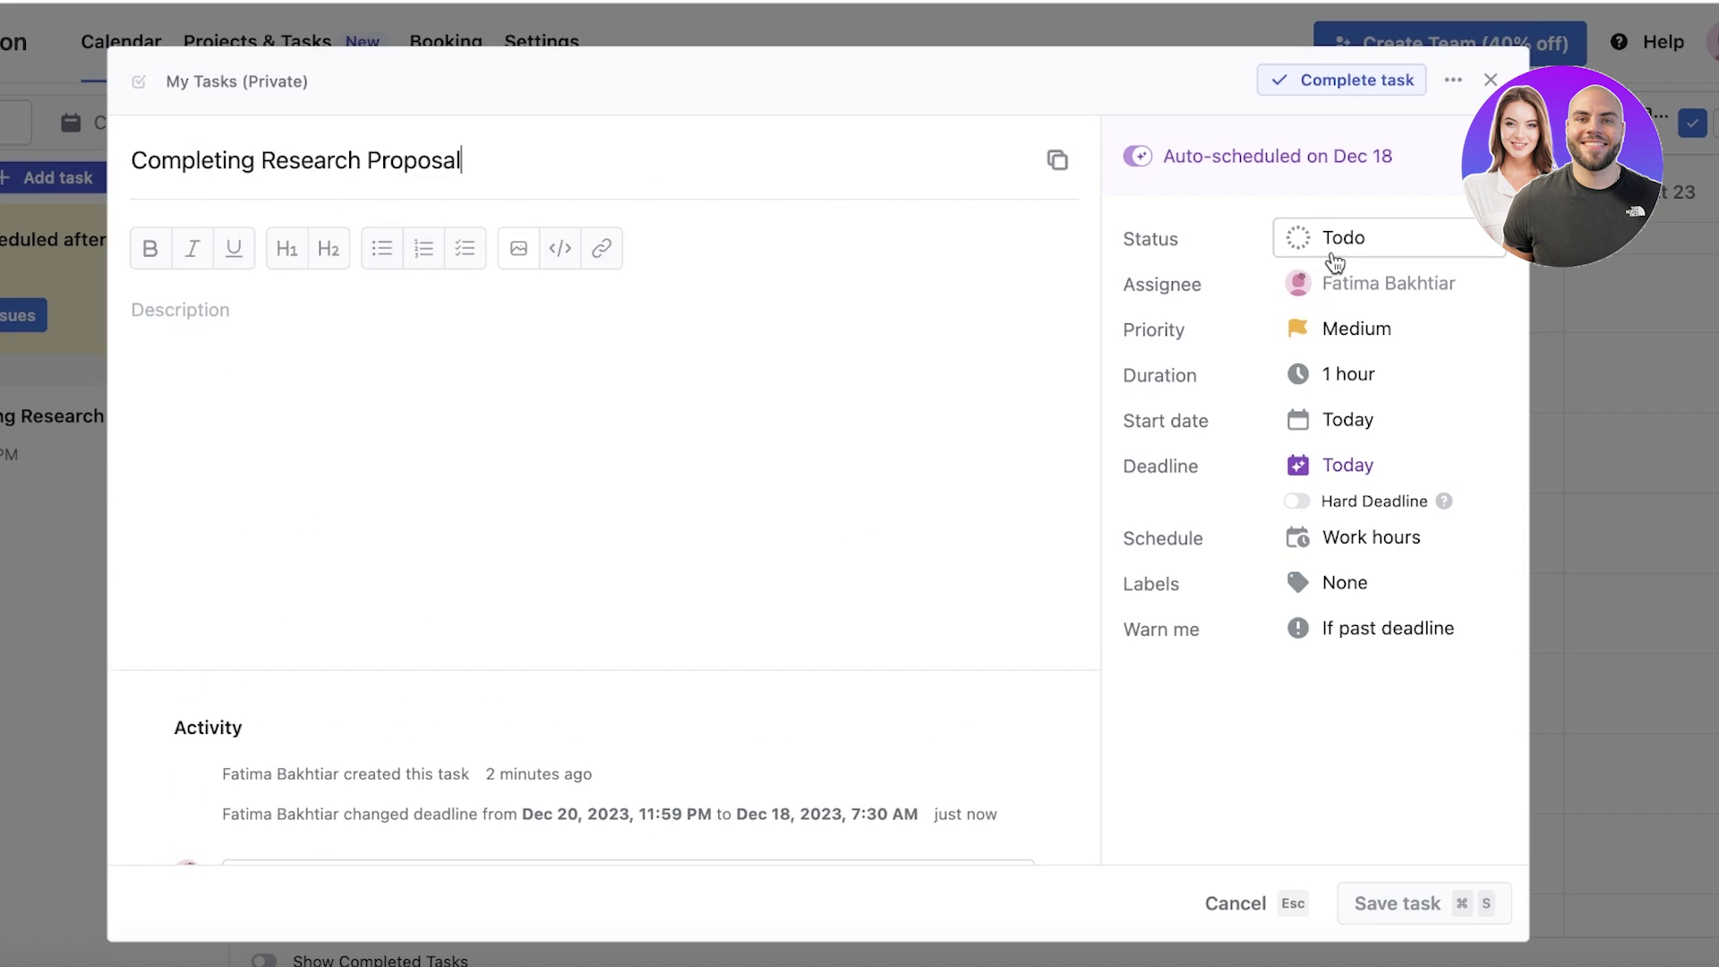
{"action": "left_click", "coordinate": [1340, 332]}
{"action": "left_click", "coordinate": [1346, 430]}
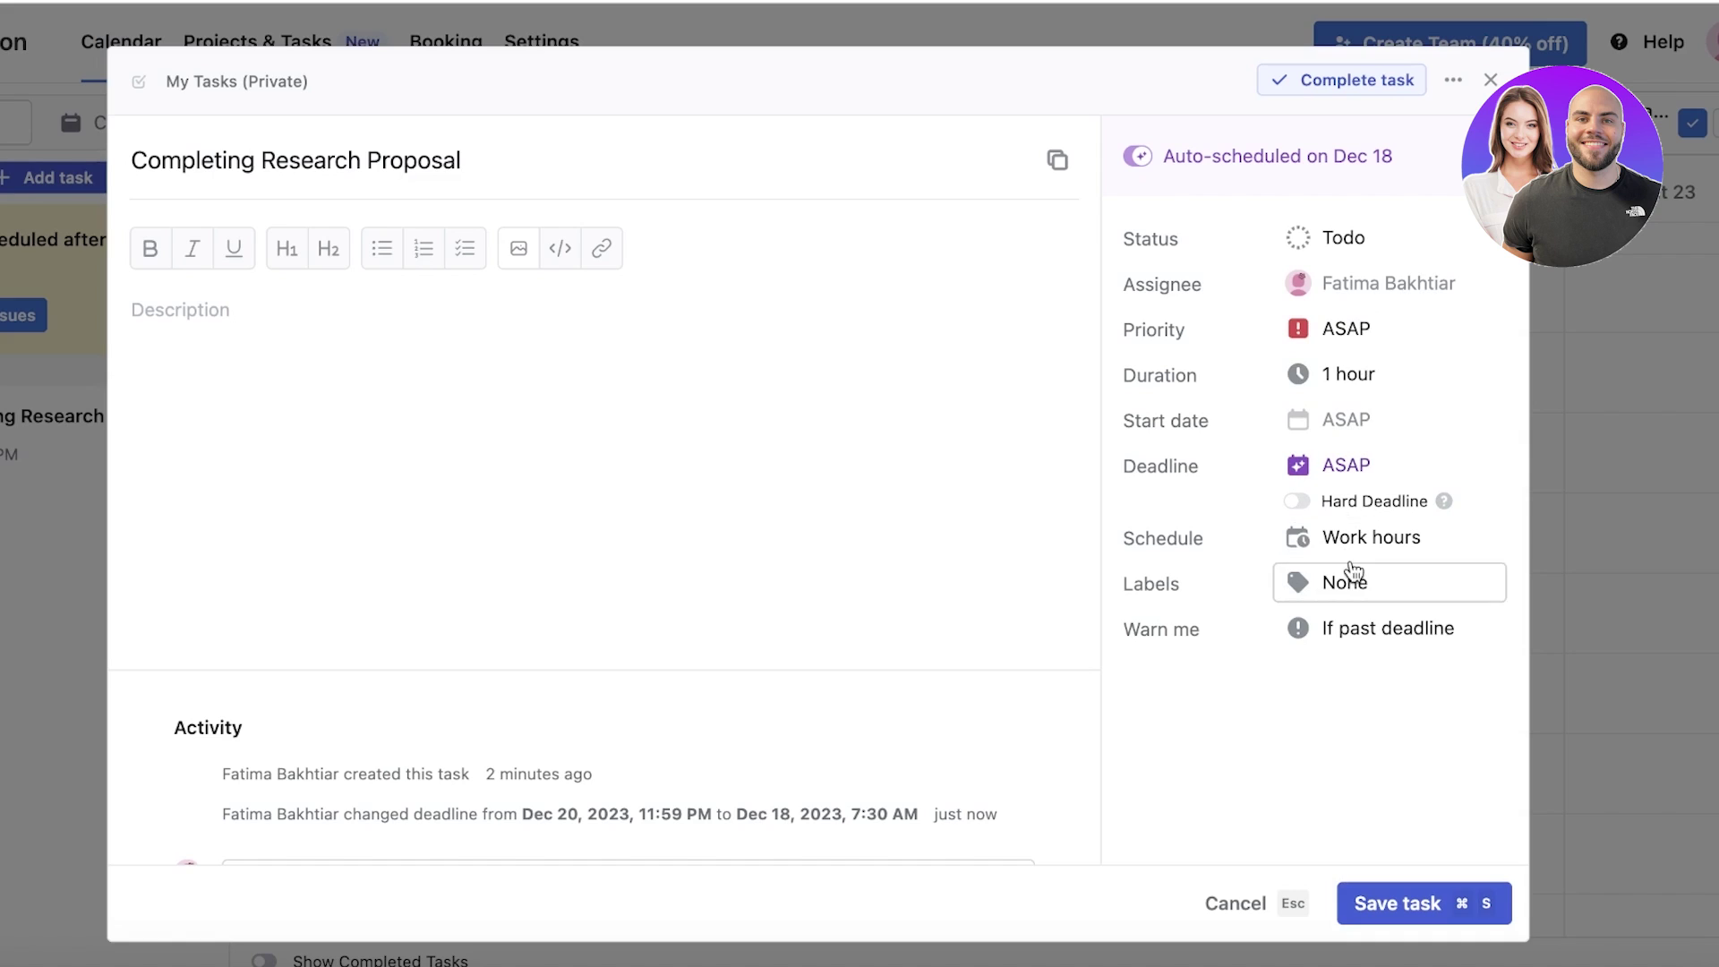
{"action": "left_click", "coordinate": [1359, 511]}
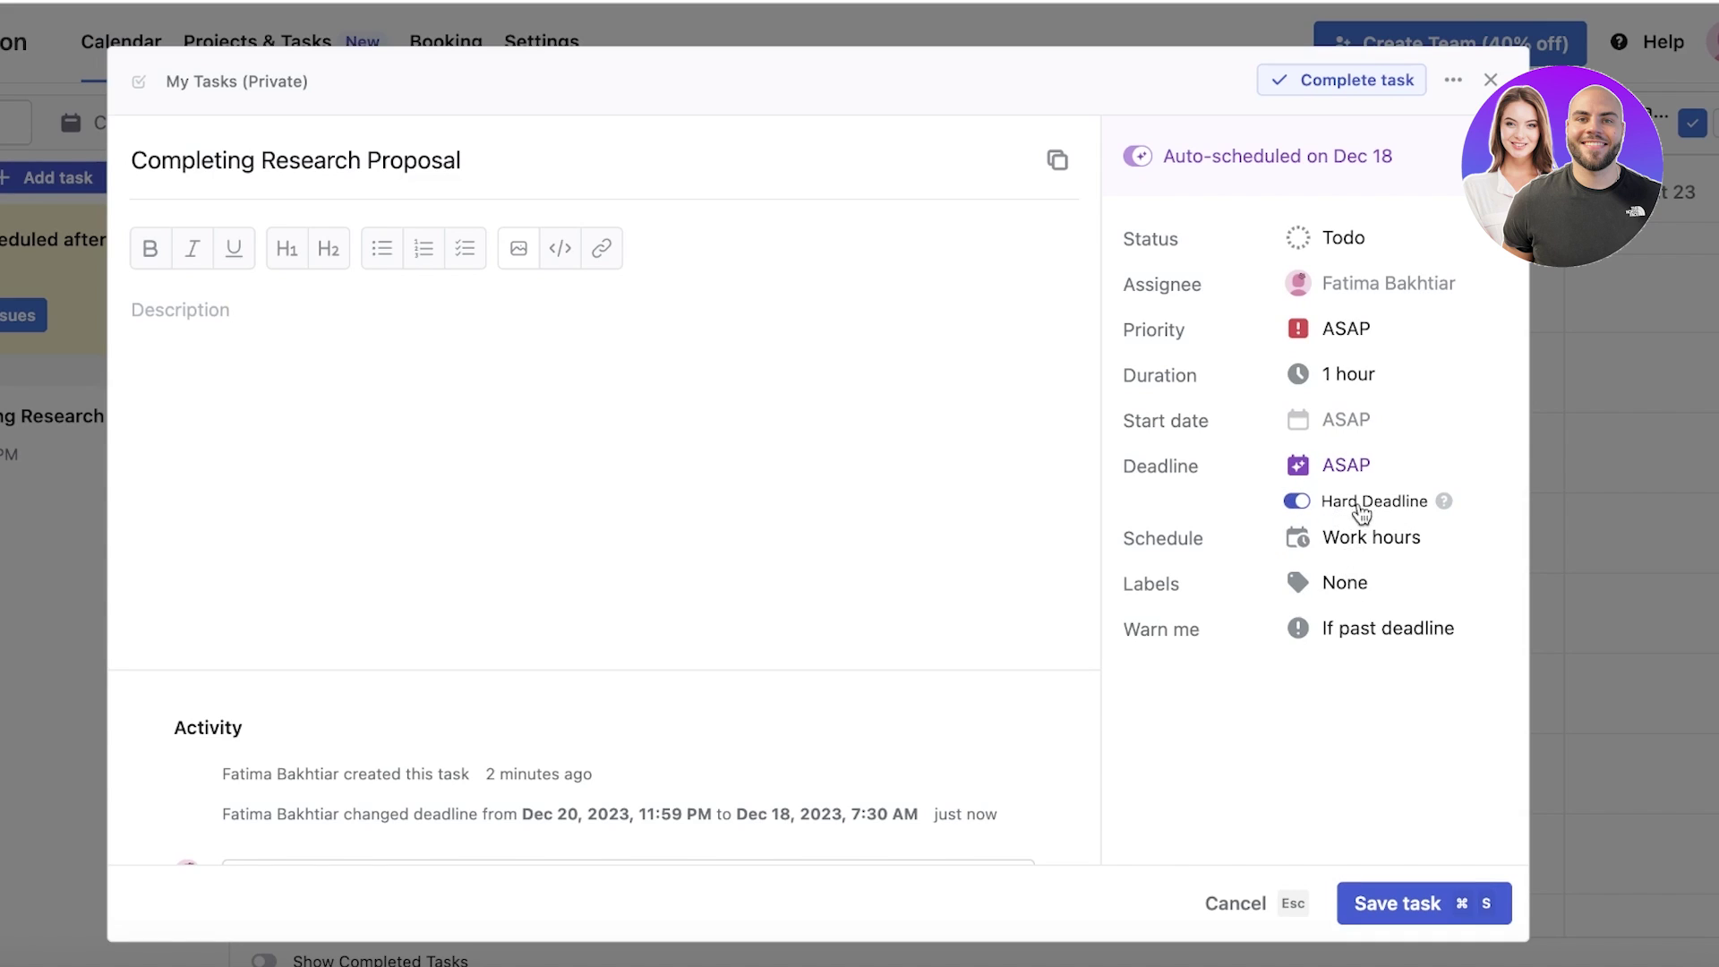
{"action": "mouse_move", "coordinate": [1449, 497]}
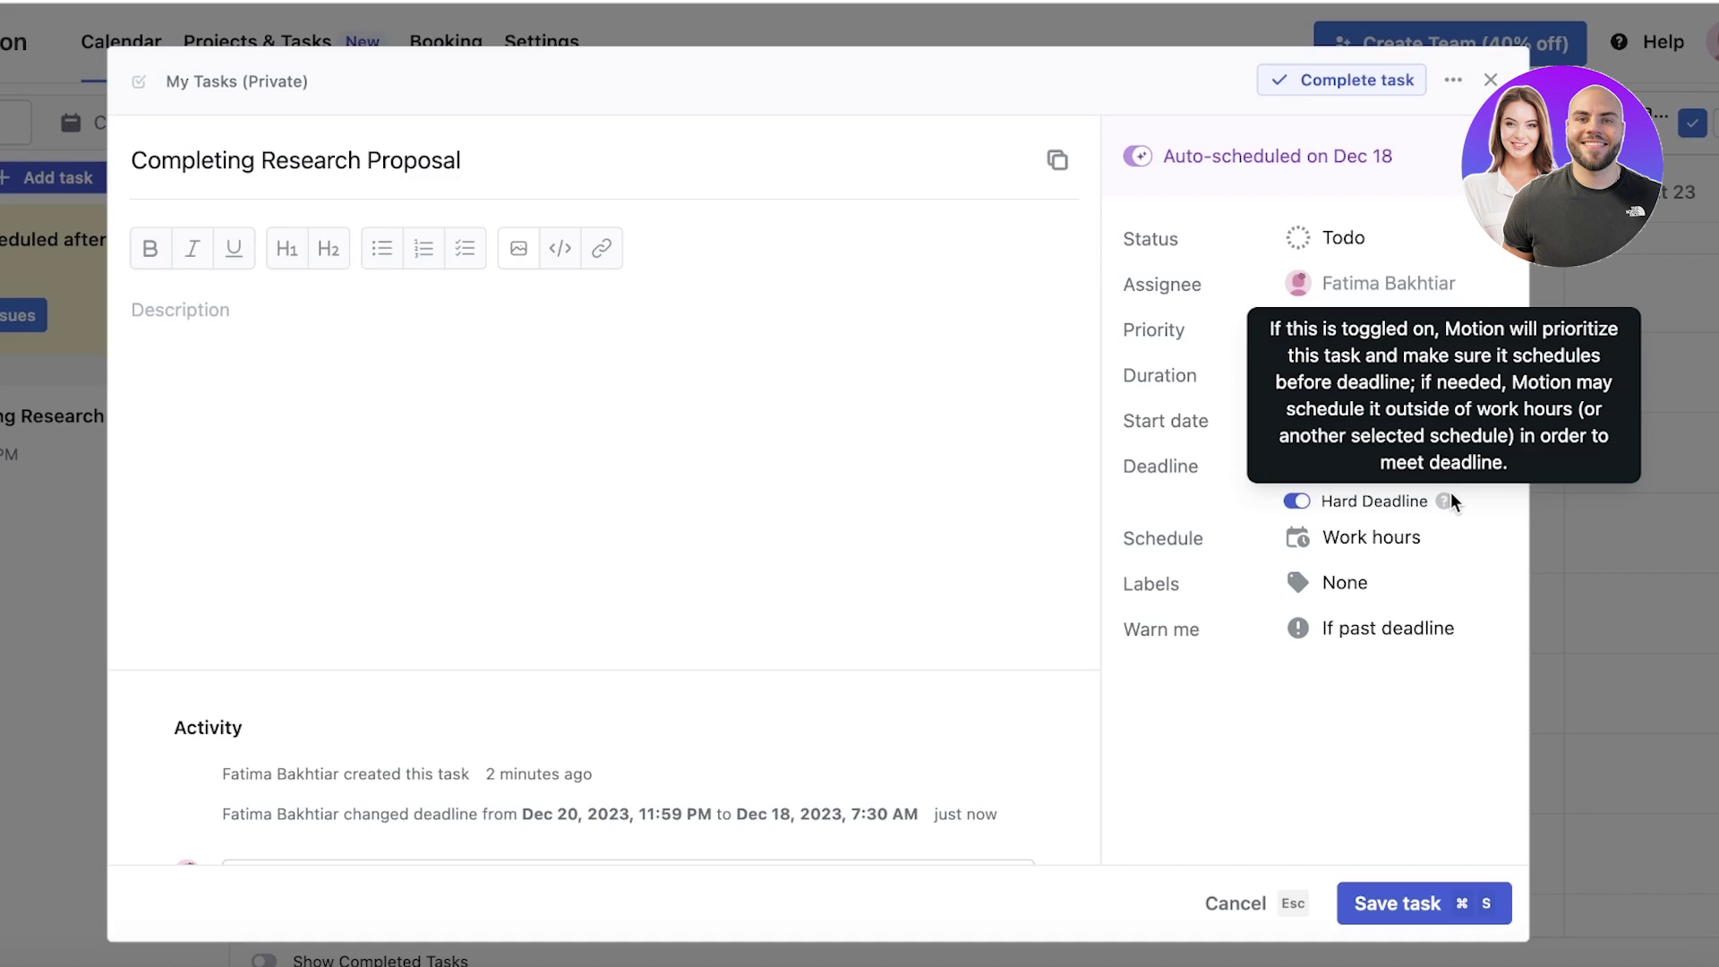
{"action": "left_click", "coordinate": [1490, 81]}
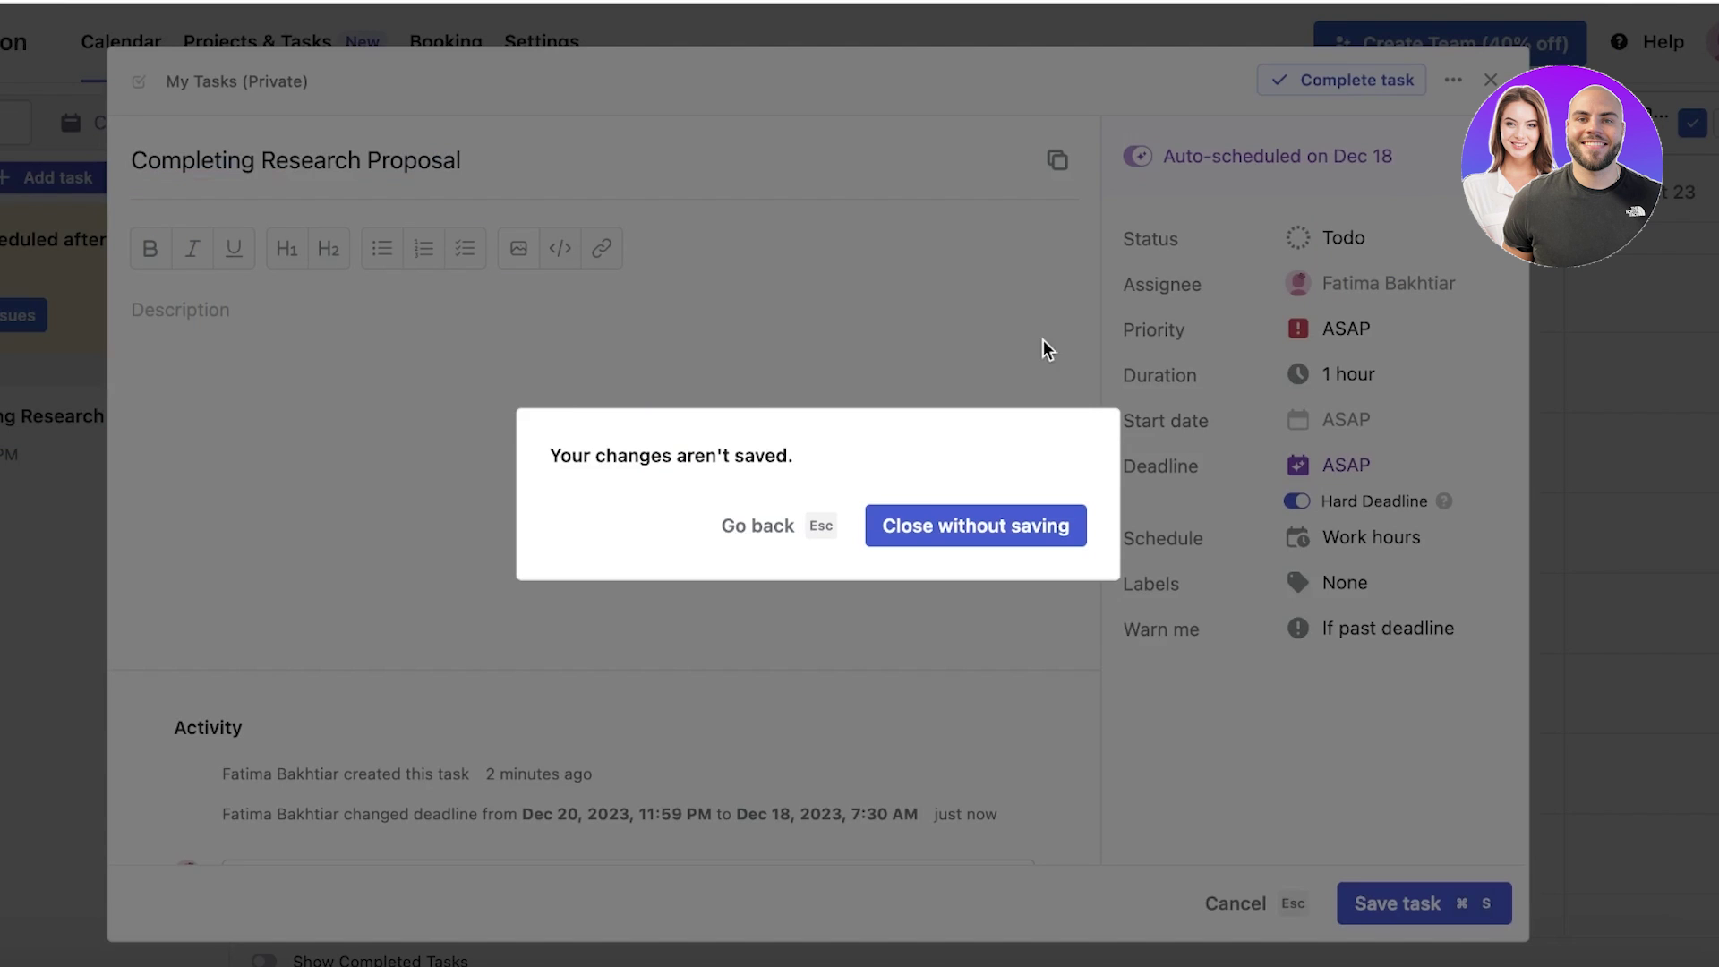
{"action": "left_click", "coordinate": [765, 526]}
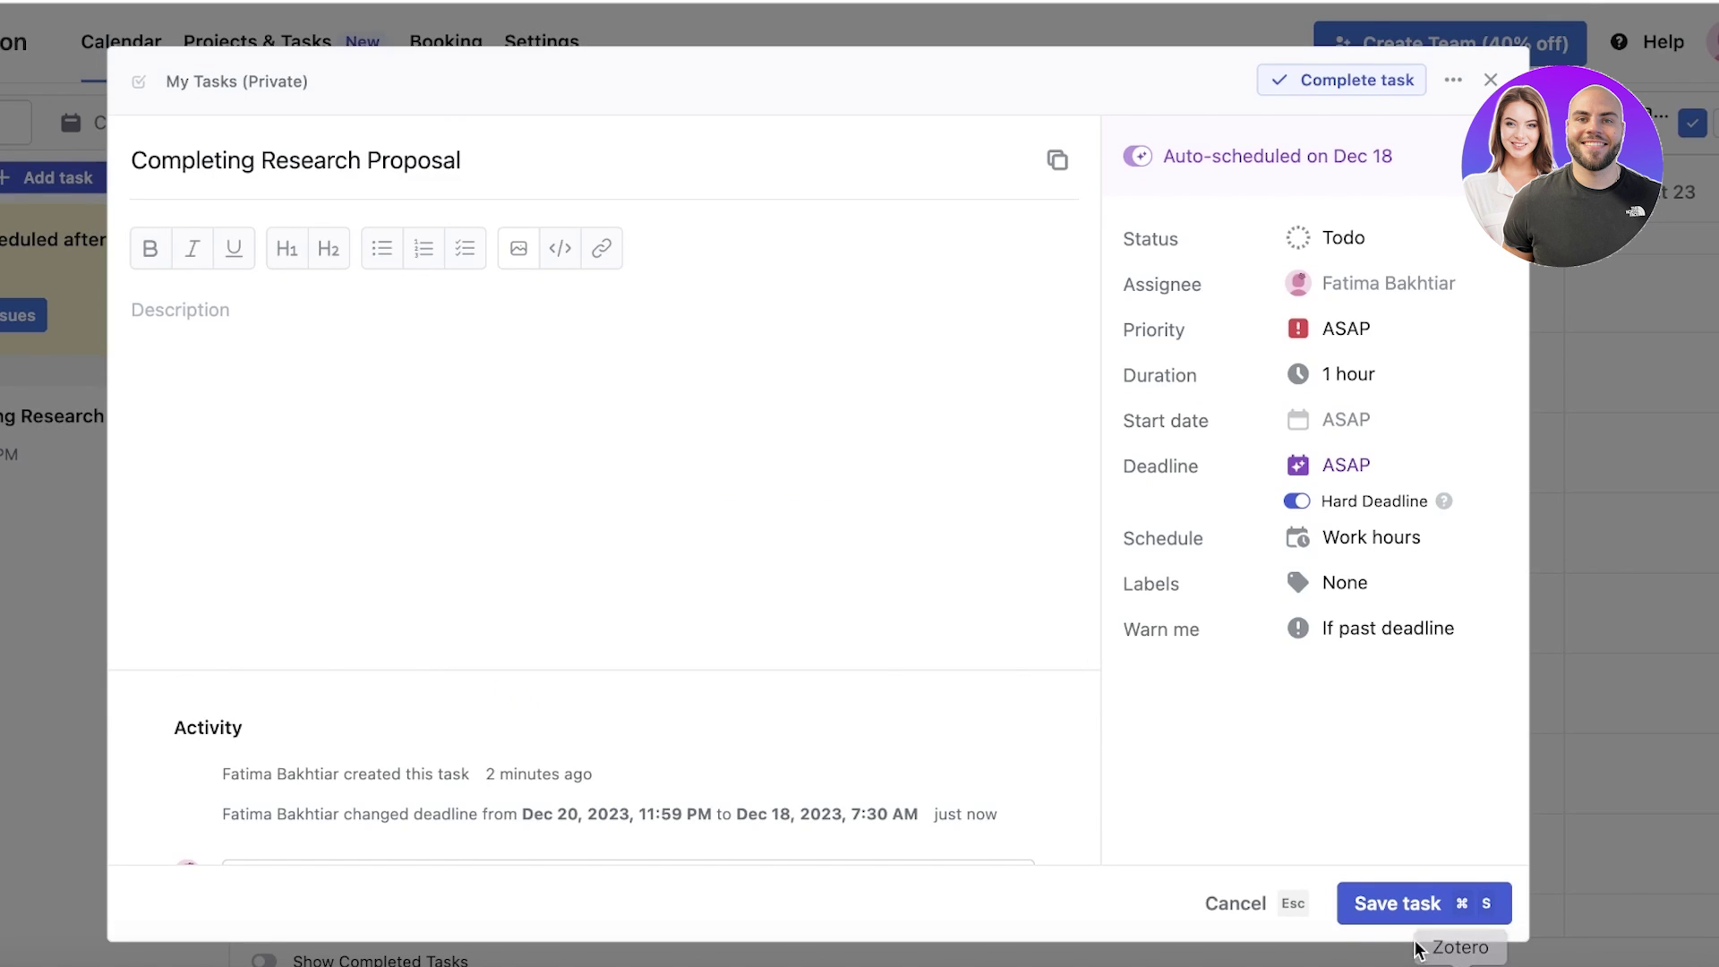
{"action": "left_click", "coordinate": [1401, 904]}
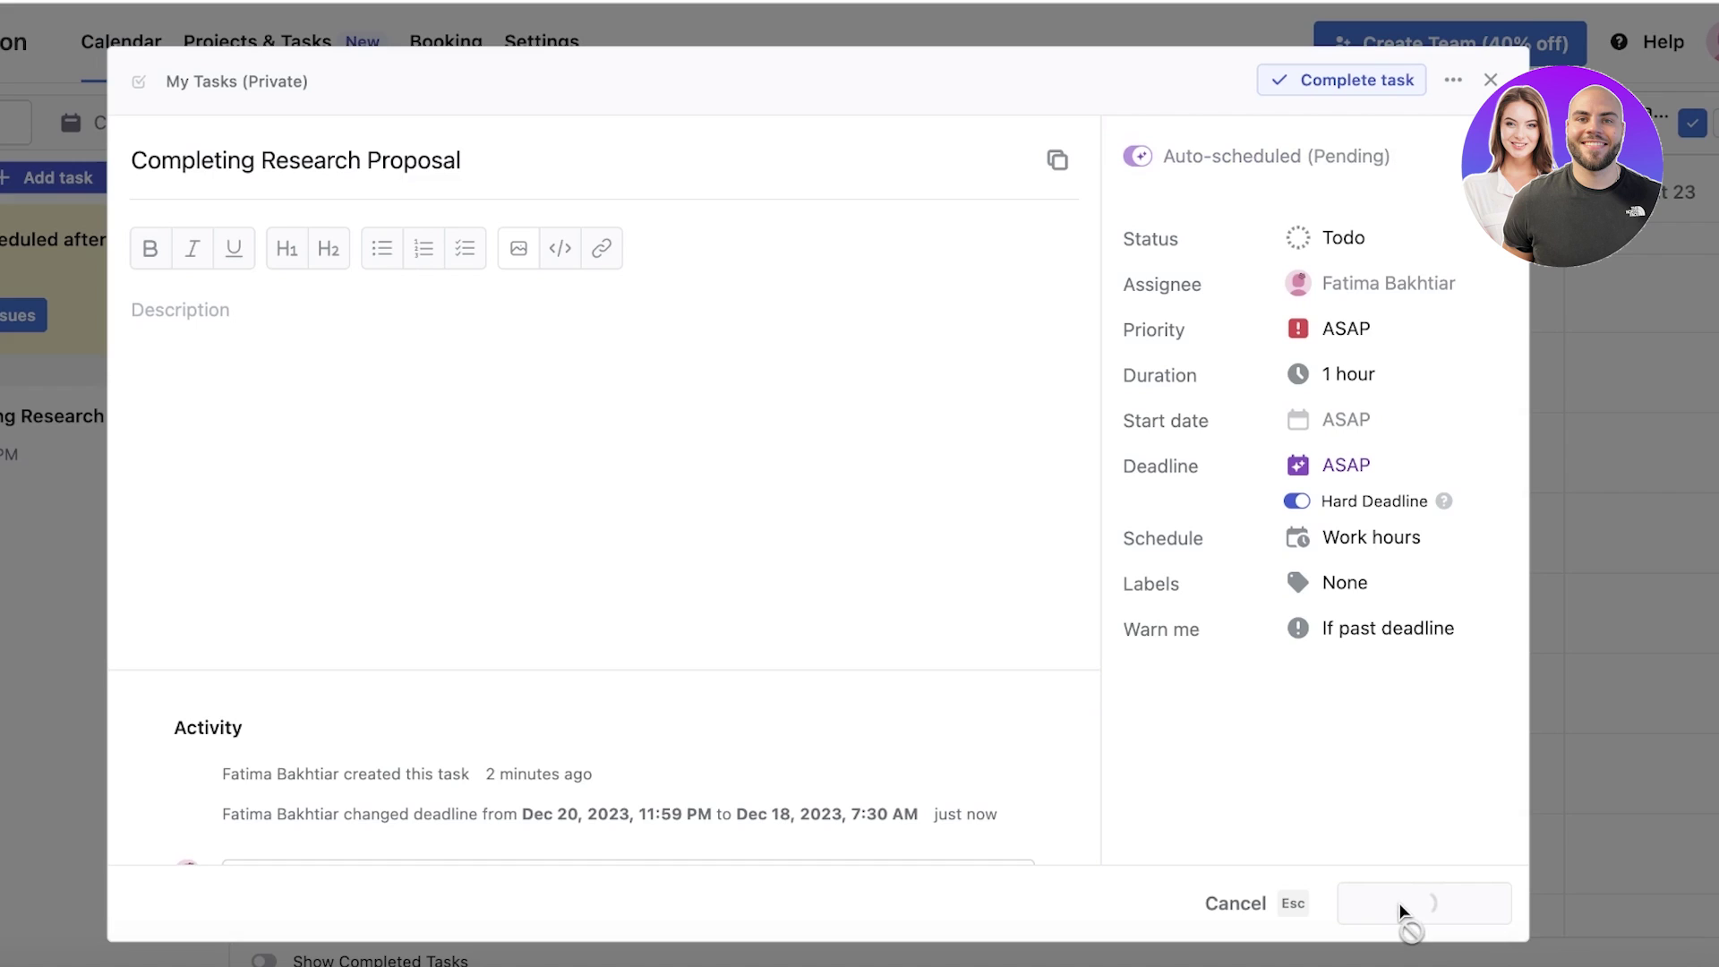
{"action": "left_click", "coordinate": [1489, 82]}
Start a new task named 'Daily University Report'
{"action": "left_click", "coordinate": [69, 177]}
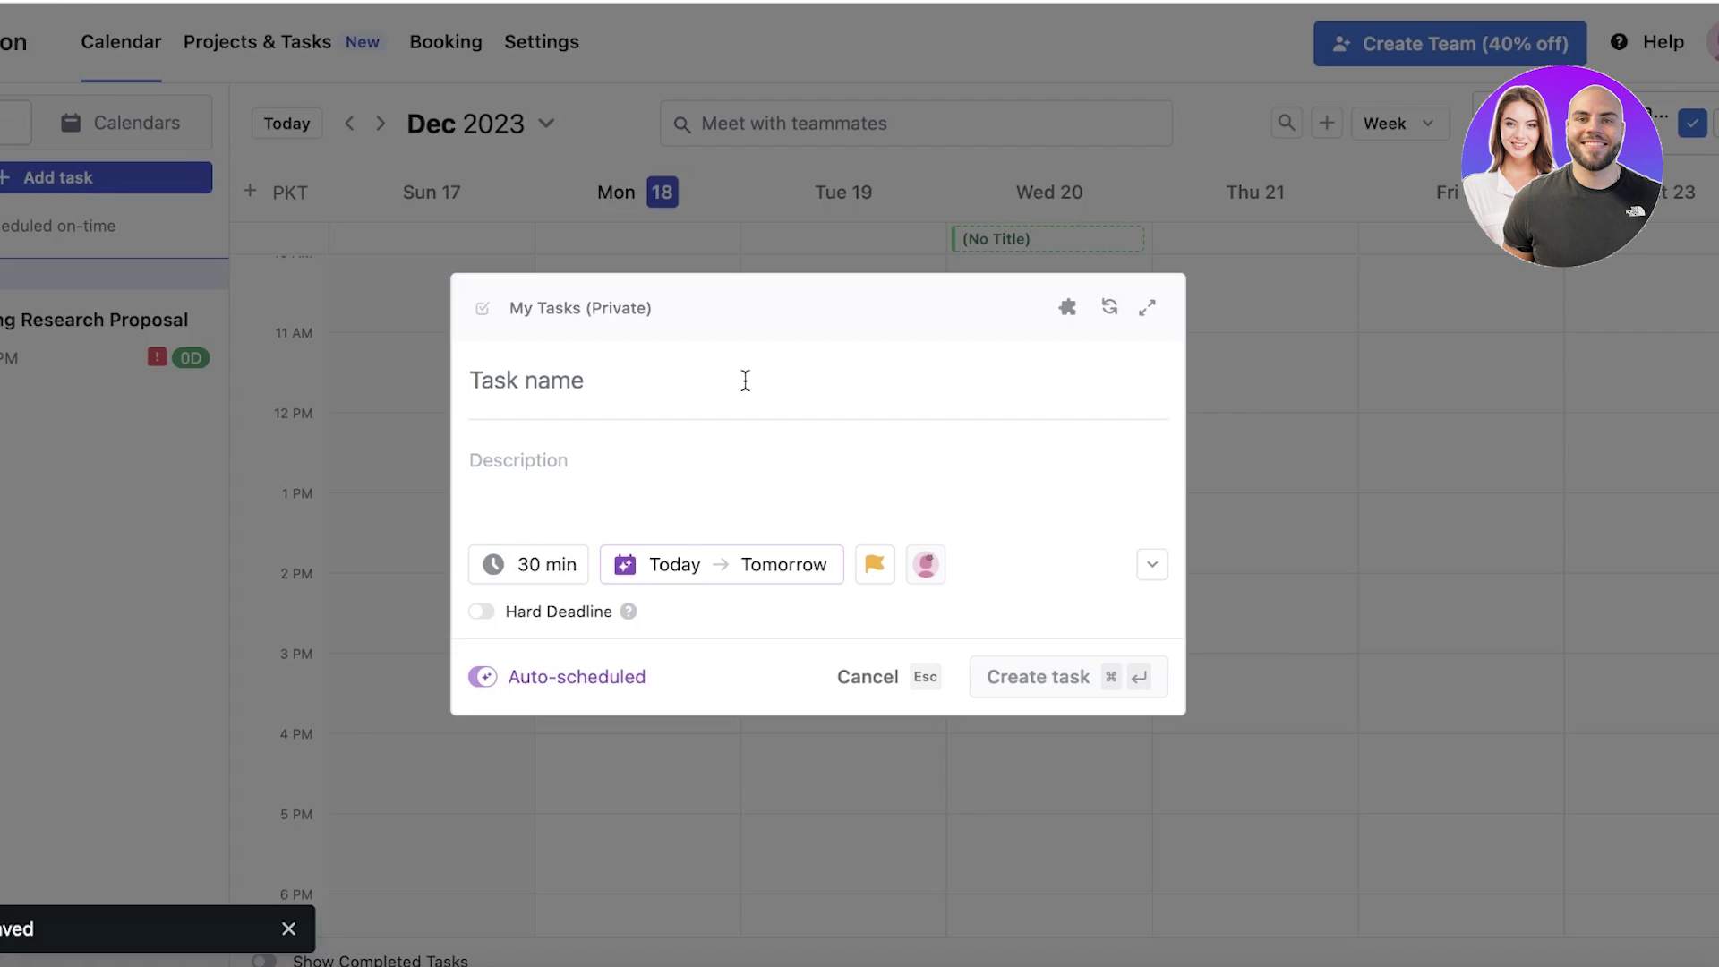
{"action": "type", "text": "Em"}
{"action": "key", "text": "BackSpace"}
{"action": "key", "text": "BackSpace"}
{"action": "type", "text": "Daily"}
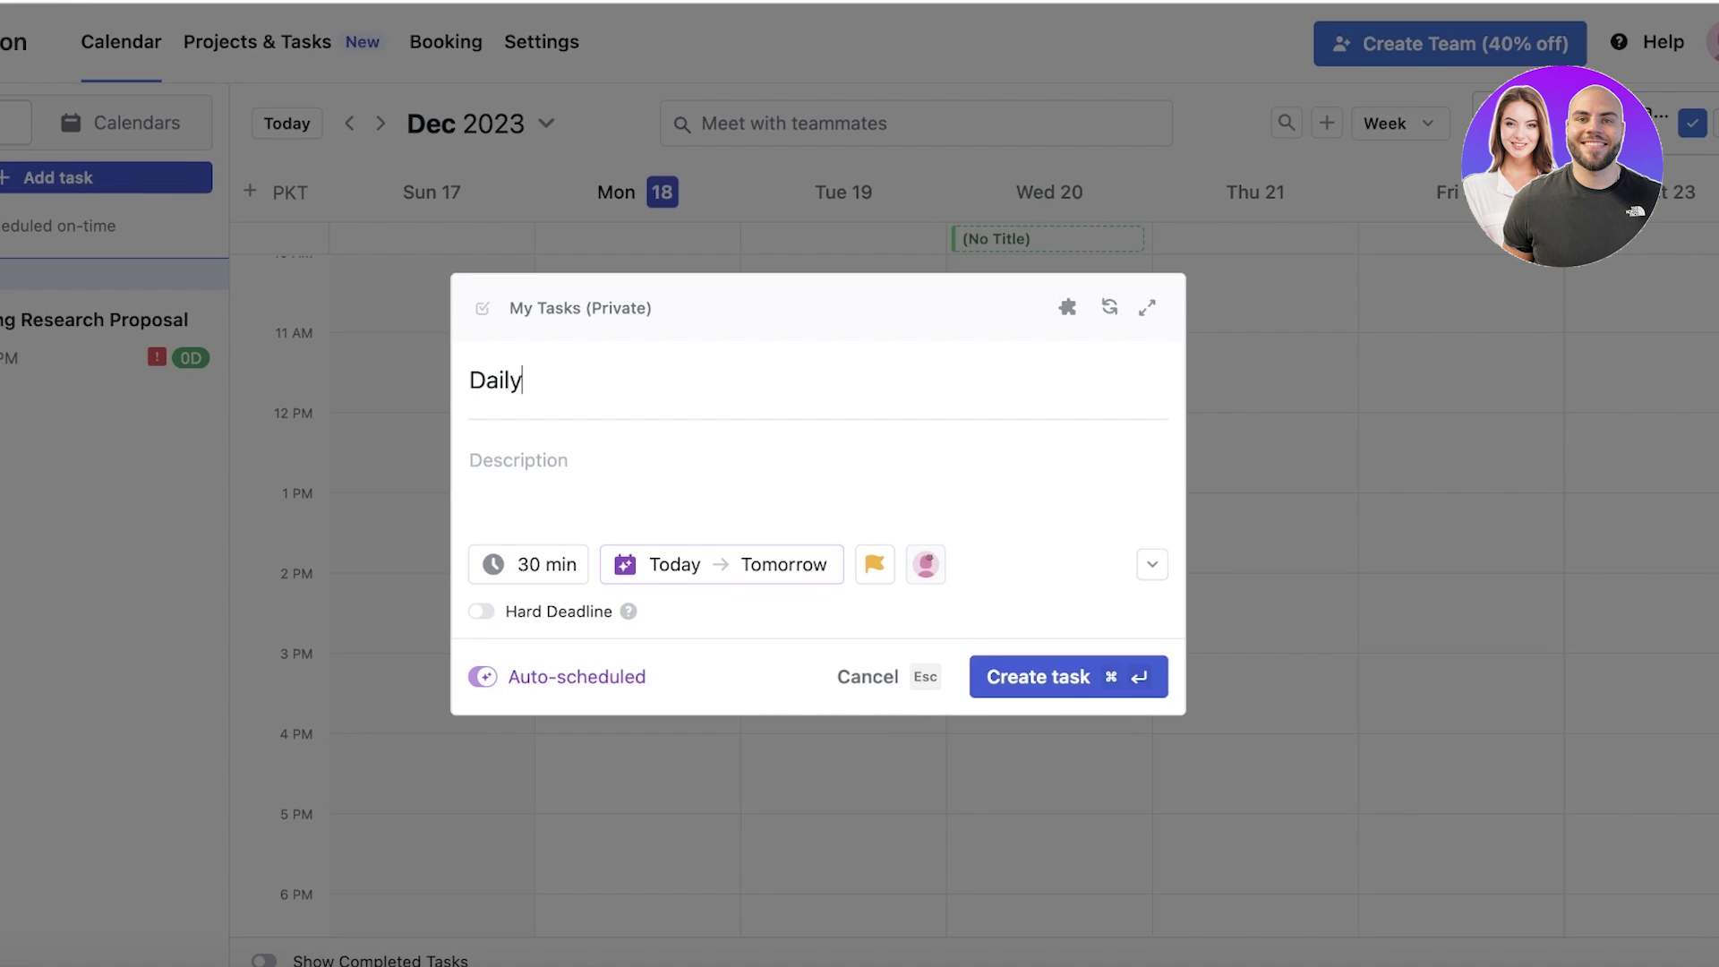
{"action": "type", "text": " University Report"}
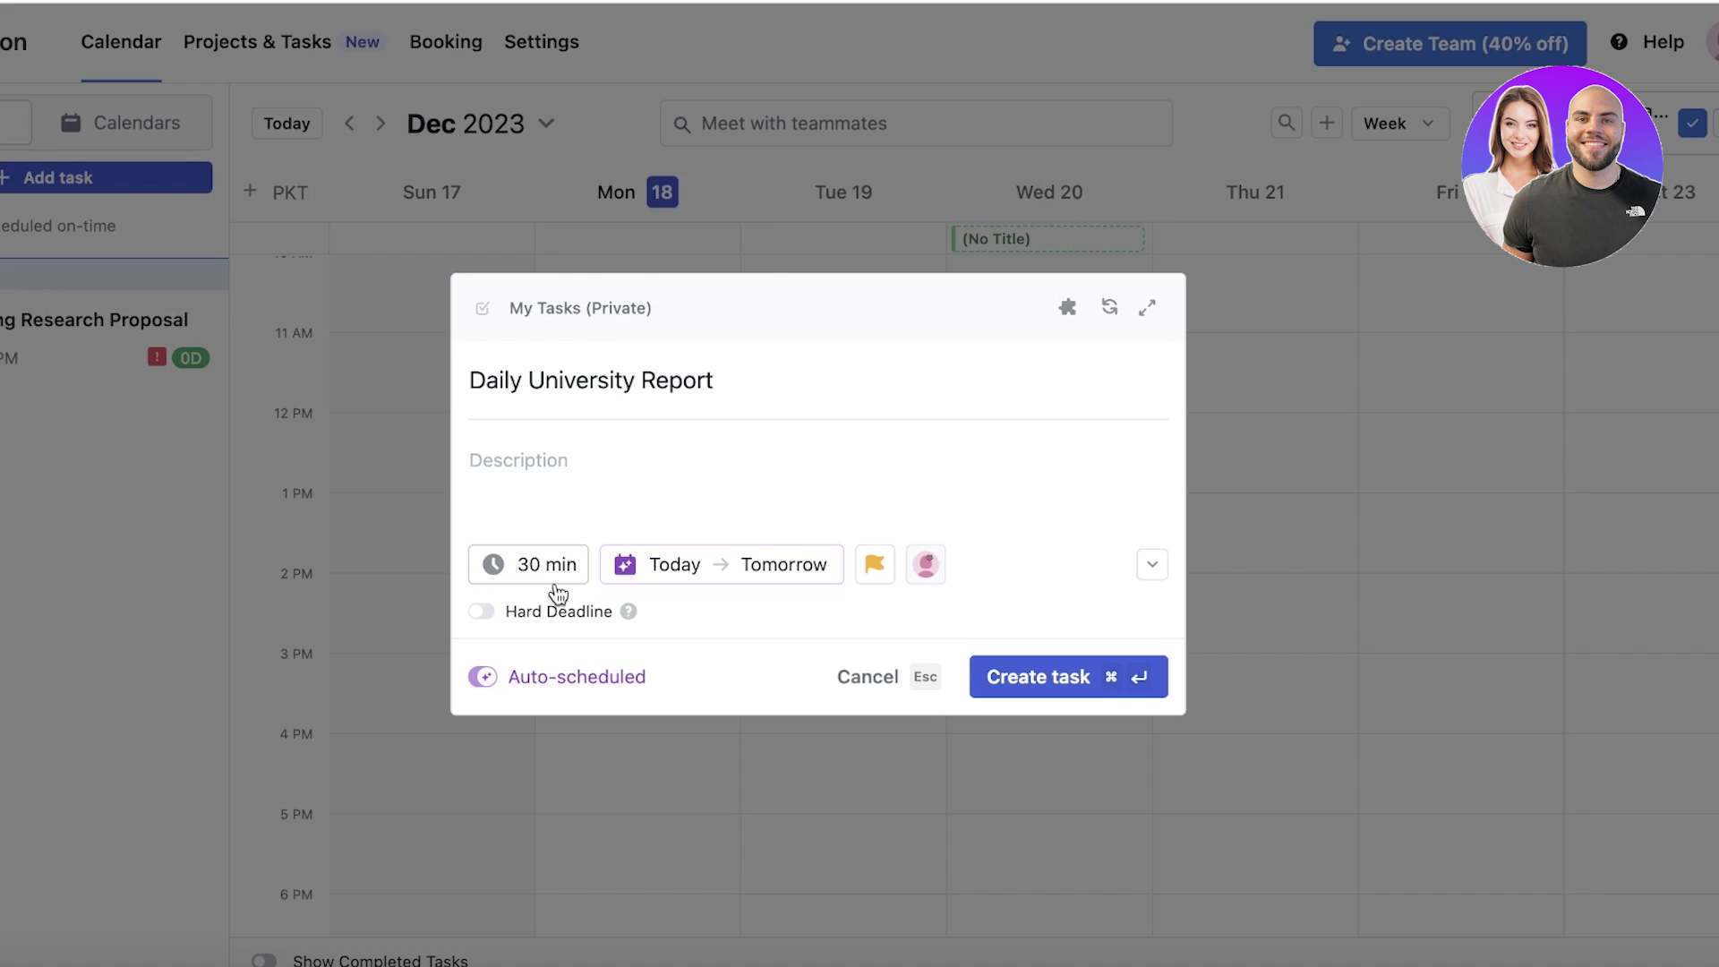
Make the task's duration Short Task/Reminder
{"action": "left_click", "coordinate": [551, 571]}
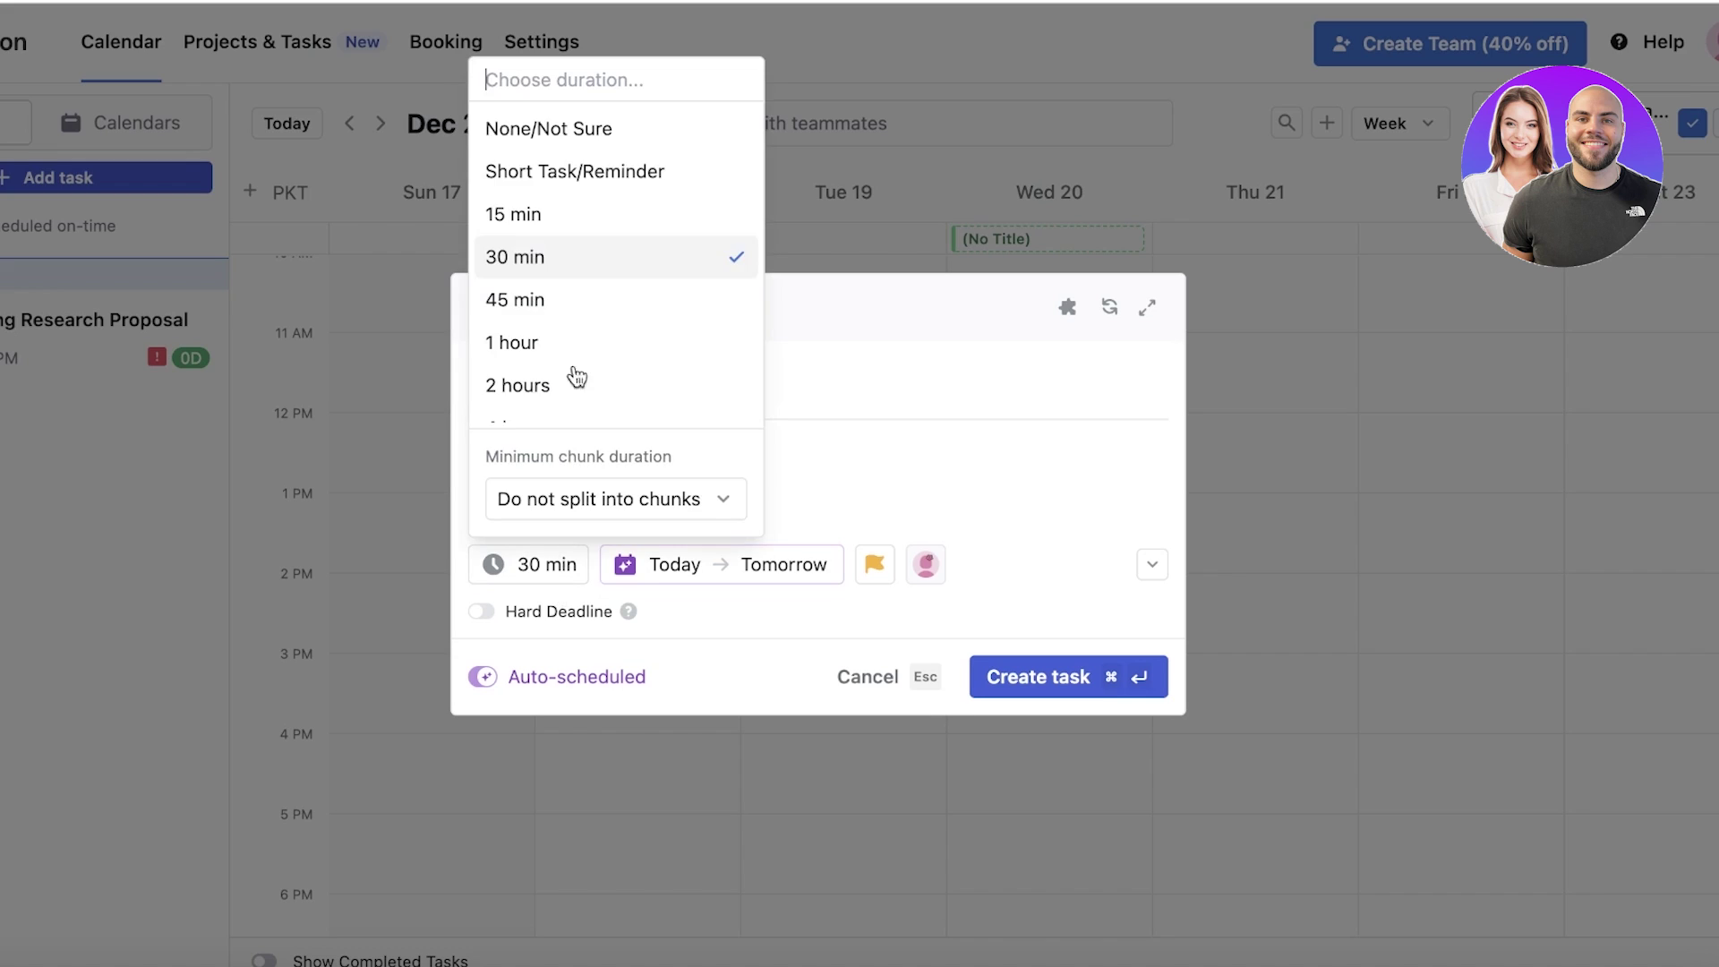
{"action": "left_click", "coordinate": [533, 224]}
{"action": "left_click", "coordinate": [547, 560]}
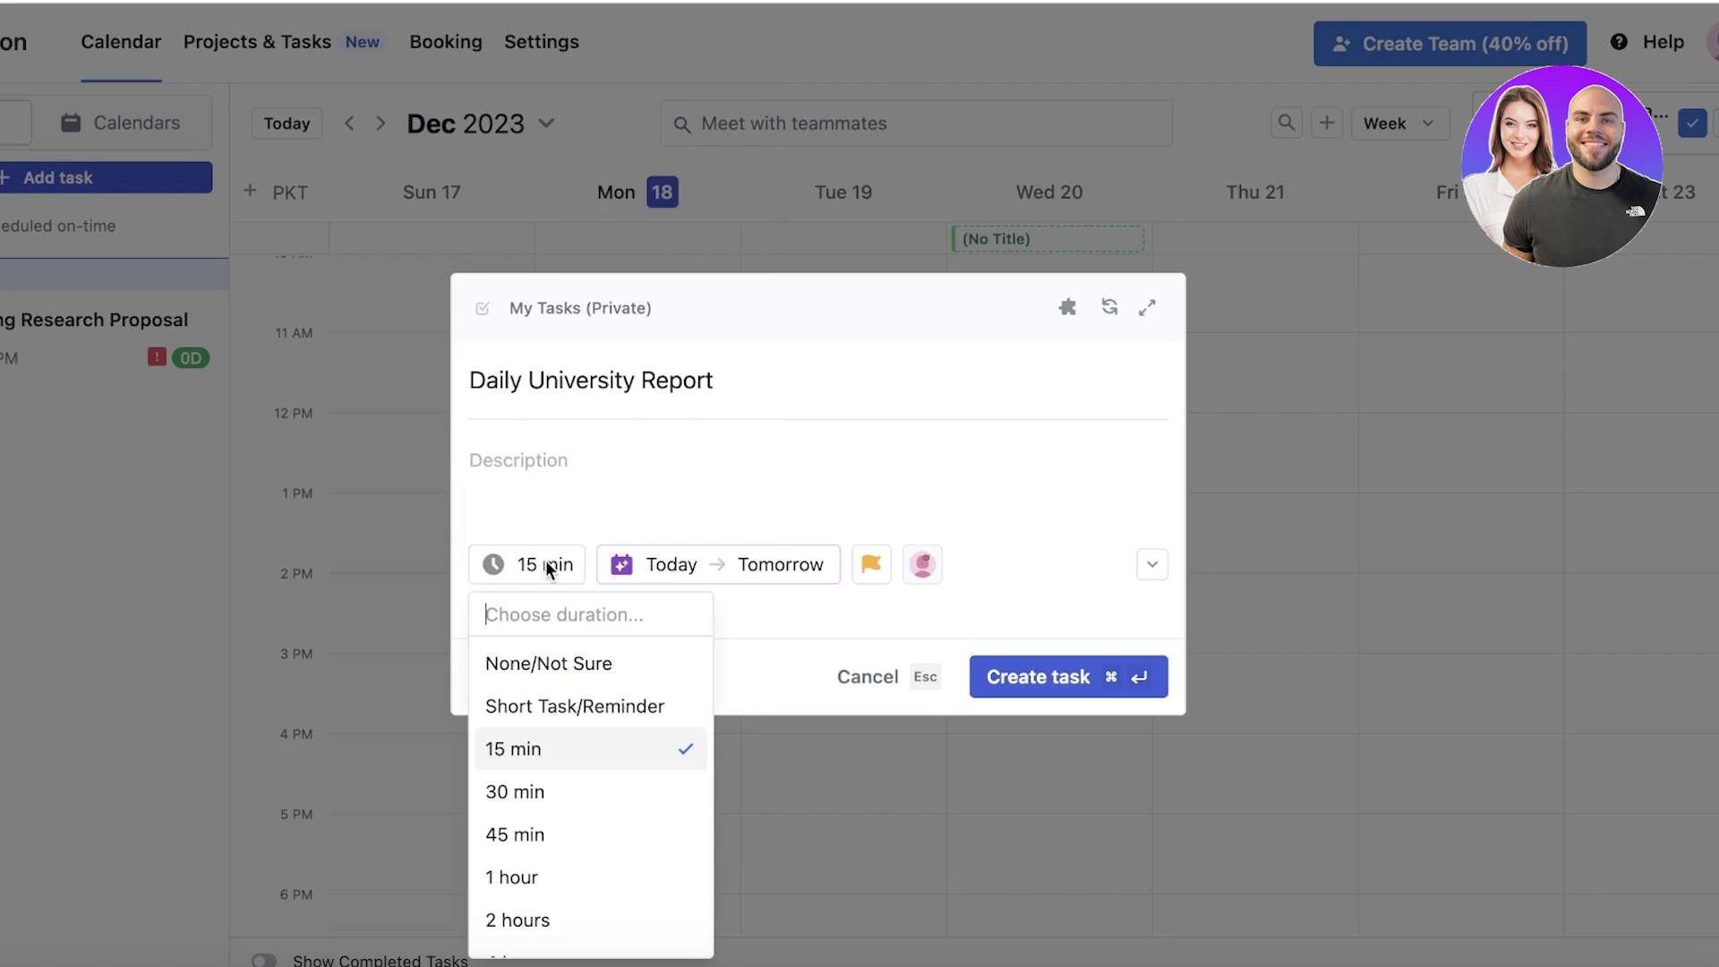
{"action": "left_click", "coordinate": [545, 562]}
{"action": "left_click", "coordinate": [666, 573]}
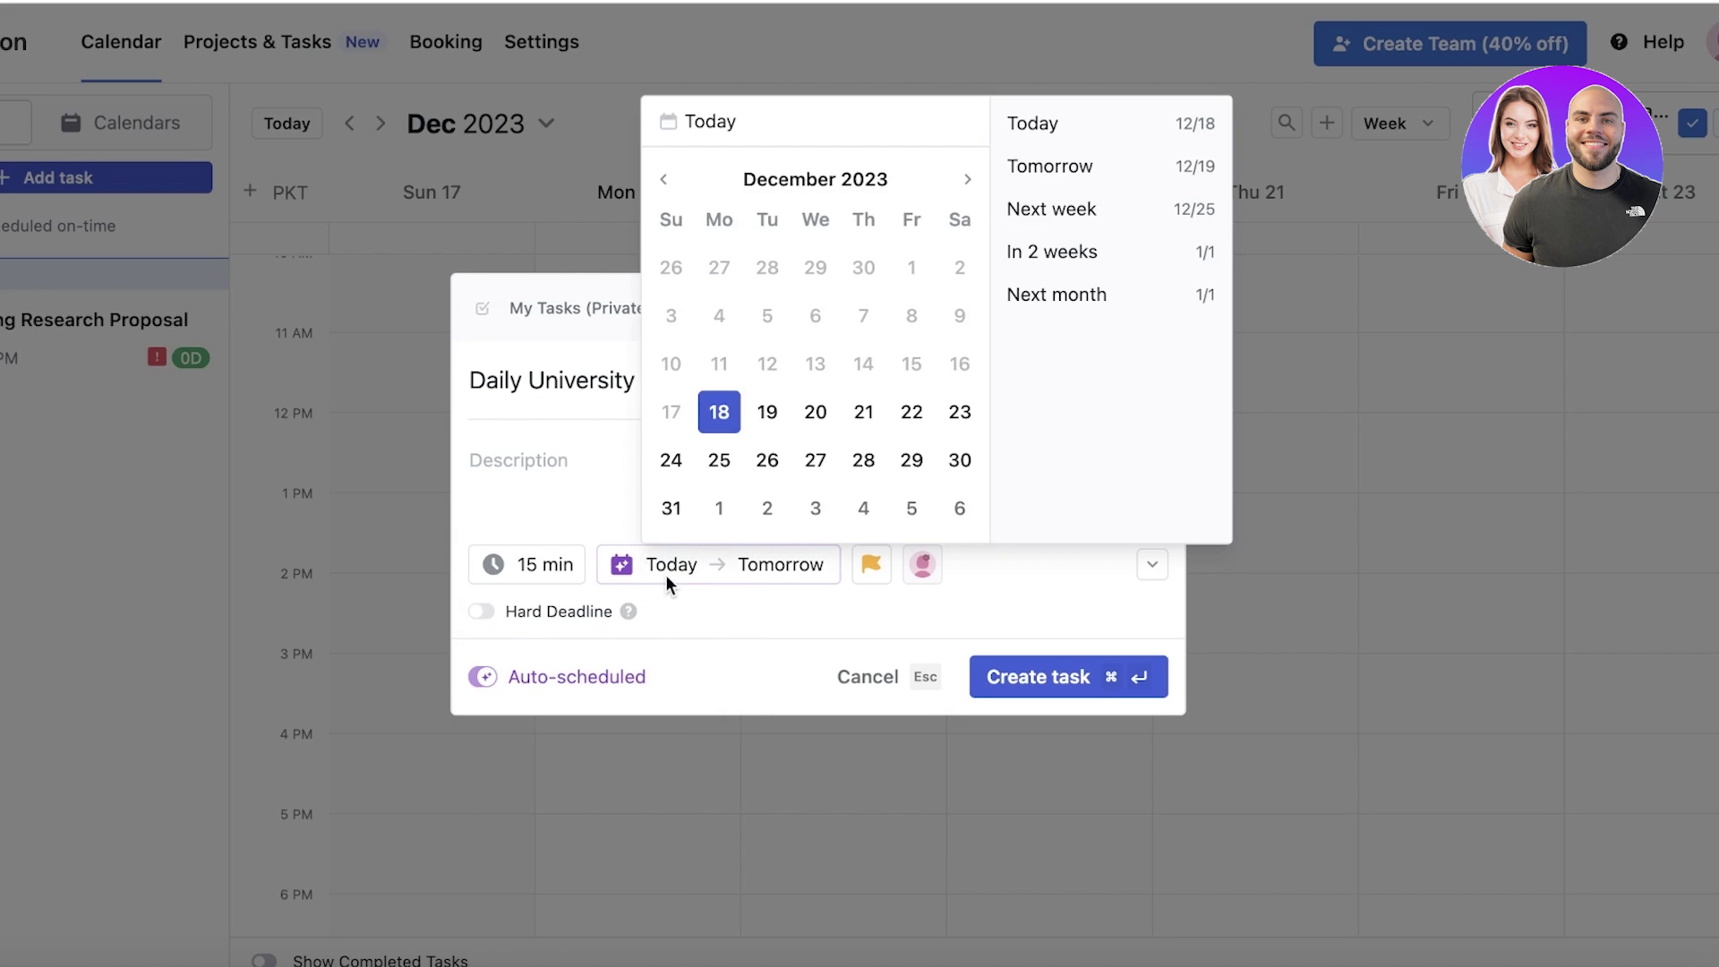
{"action": "left_click", "coordinate": [558, 563]}
{"action": "left_click", "coordinate": [531, 707]}
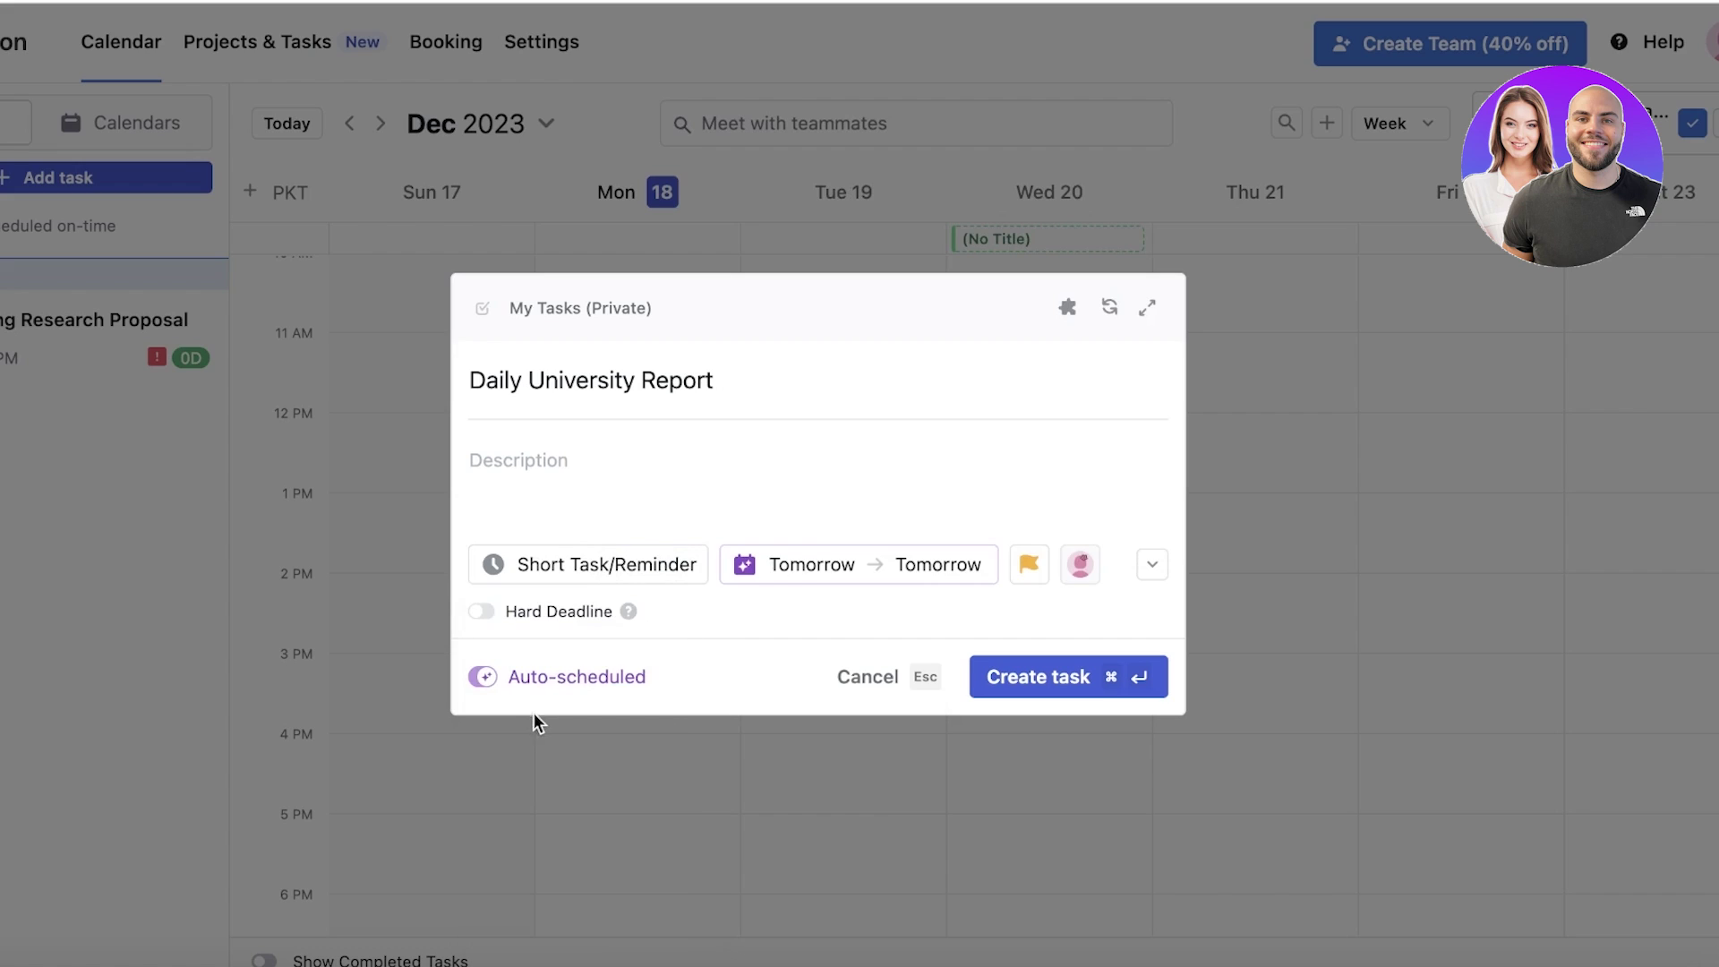
{"action": "left_click", "coordinate": [578, 562]}
{"action": "left_click", "coordinate": [628, 457]}
Review the task's deadline date and duration without changing them
{"action": "left_click", "coordinate": [902, 567]}
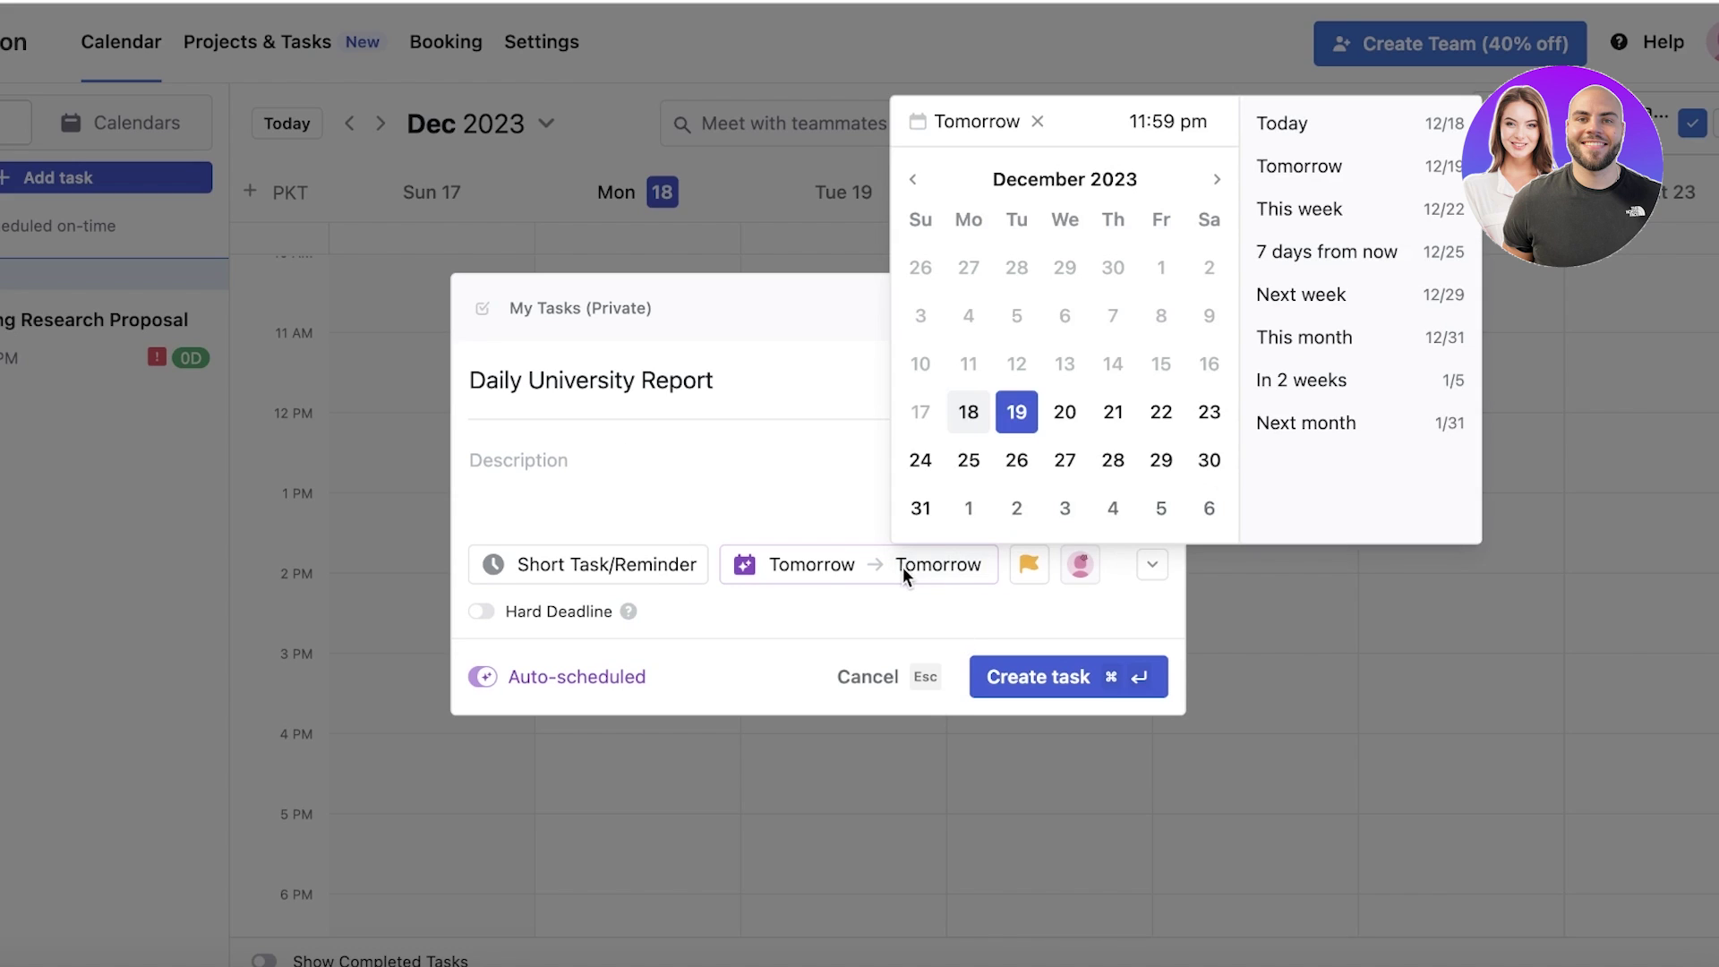
{"action": "left_click", "coordinate": [756, 483]}
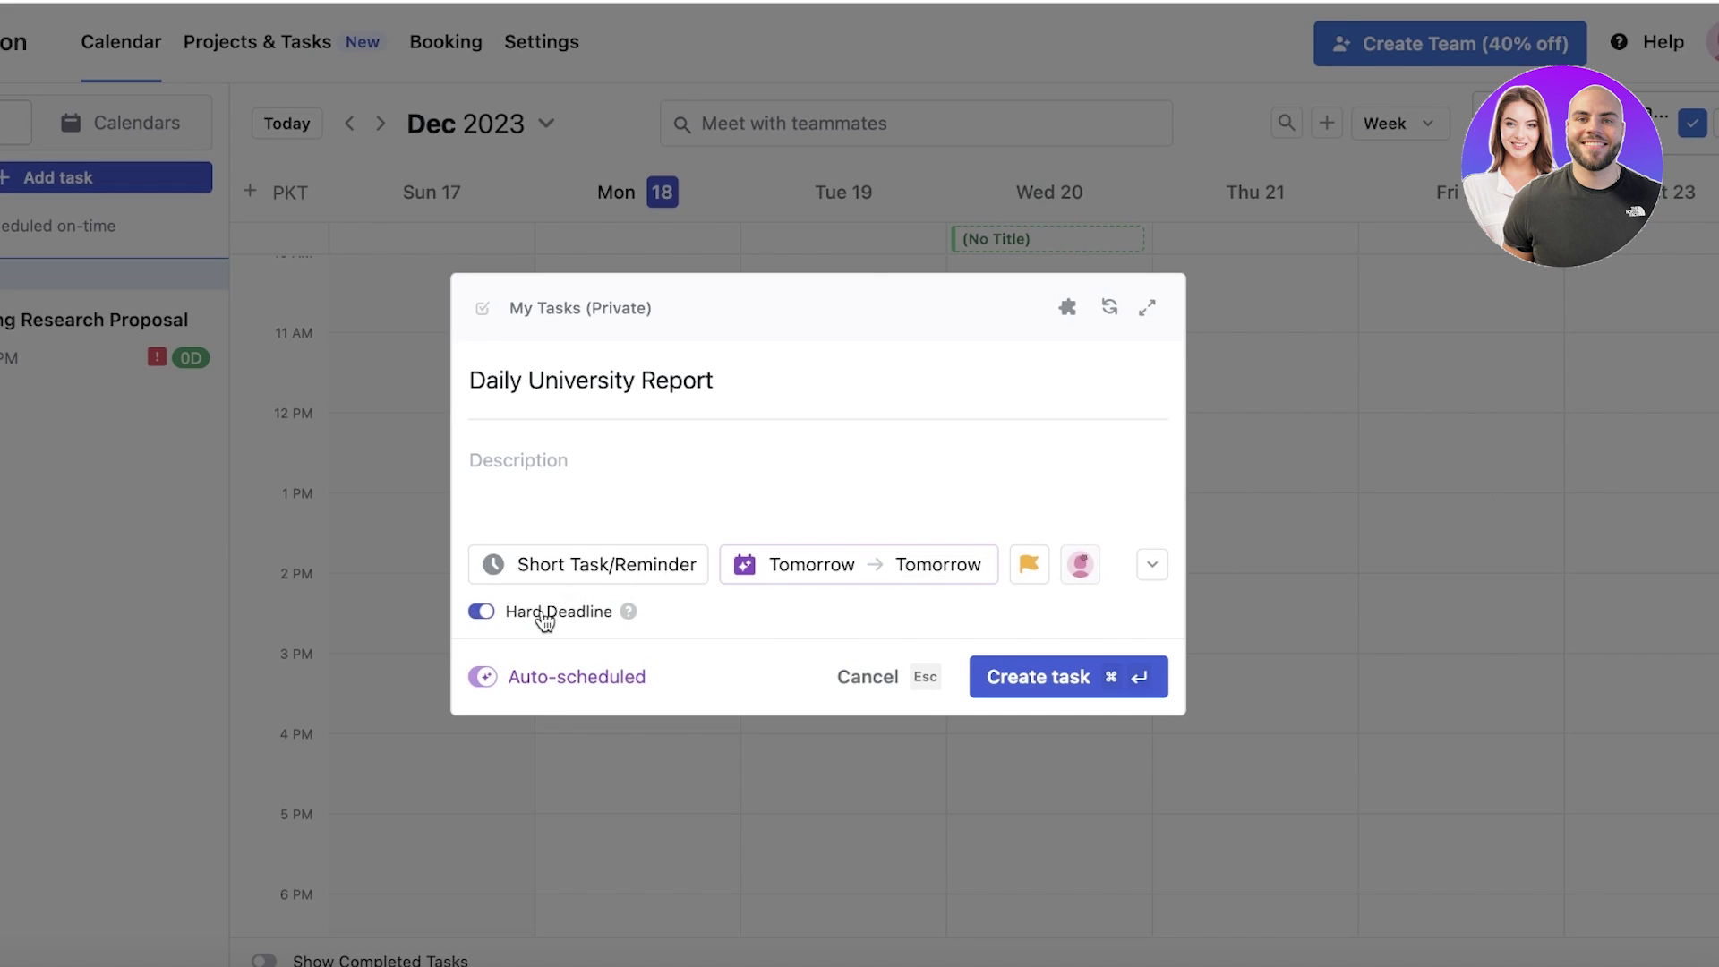
{"action": "left_click", "coordinate": [583, 564]}
{"action": "scroll", "coordinate": [595, 833], "scroll_direction": "down", "scroll_amount": 3}
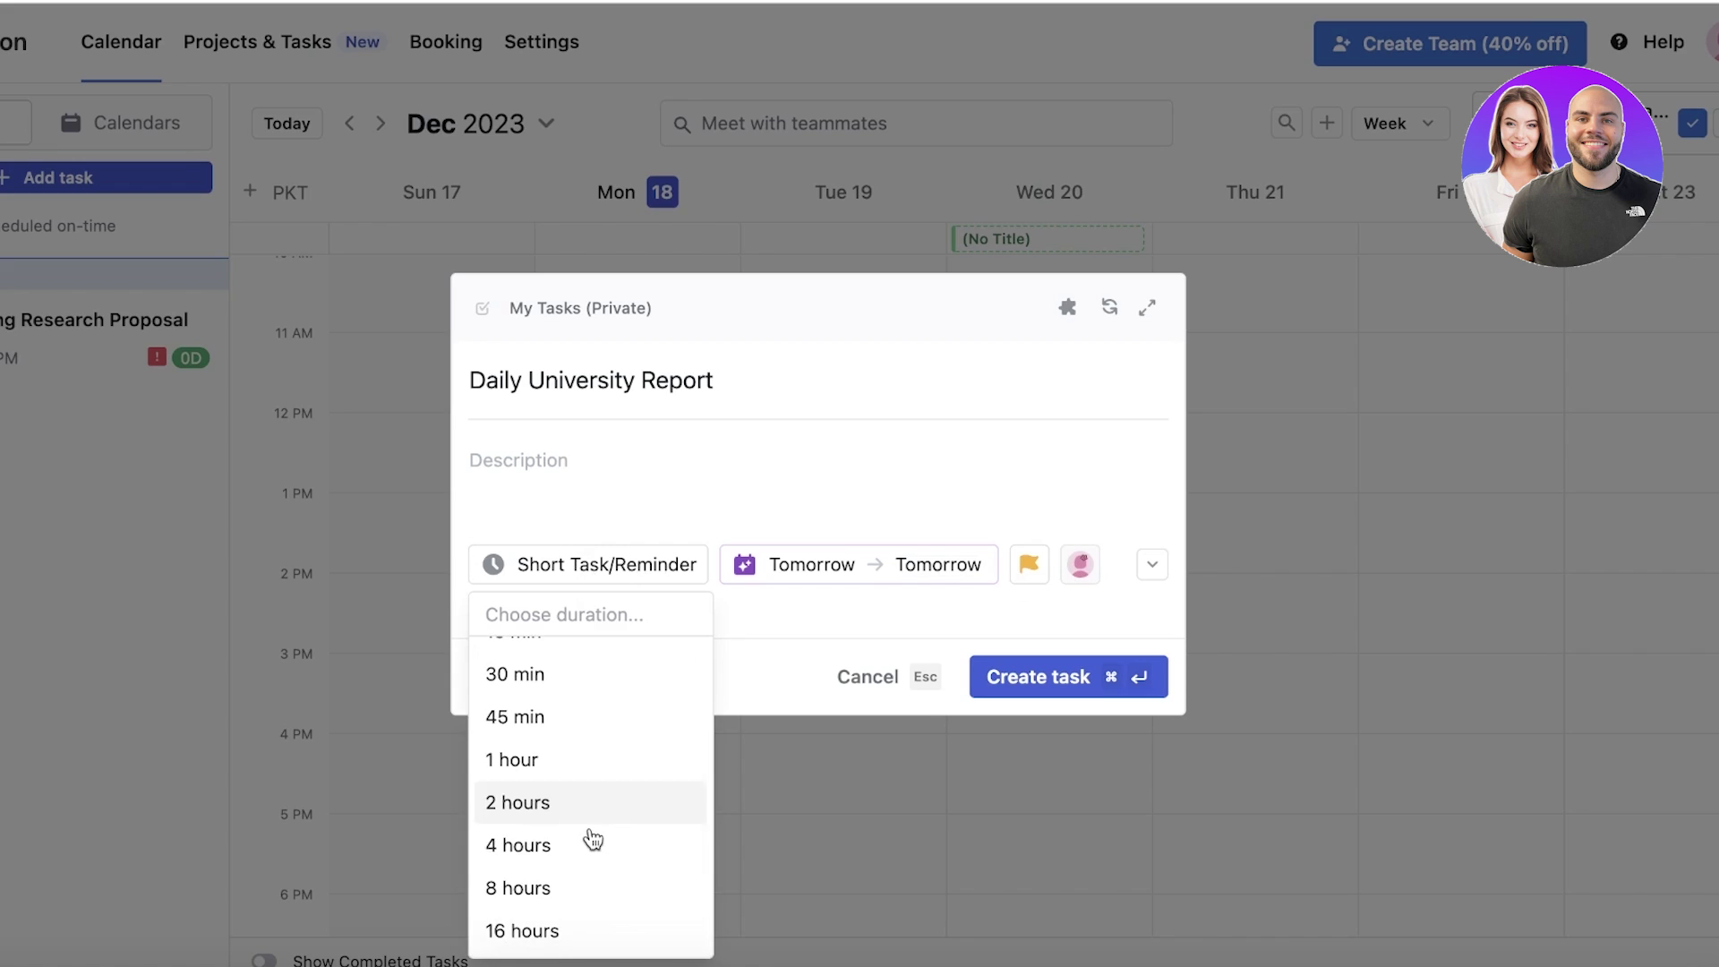
{"action": "left_click", "coordinate": [683, 441]}
{"action": "left_click", "coordinate": [1154, 564]}
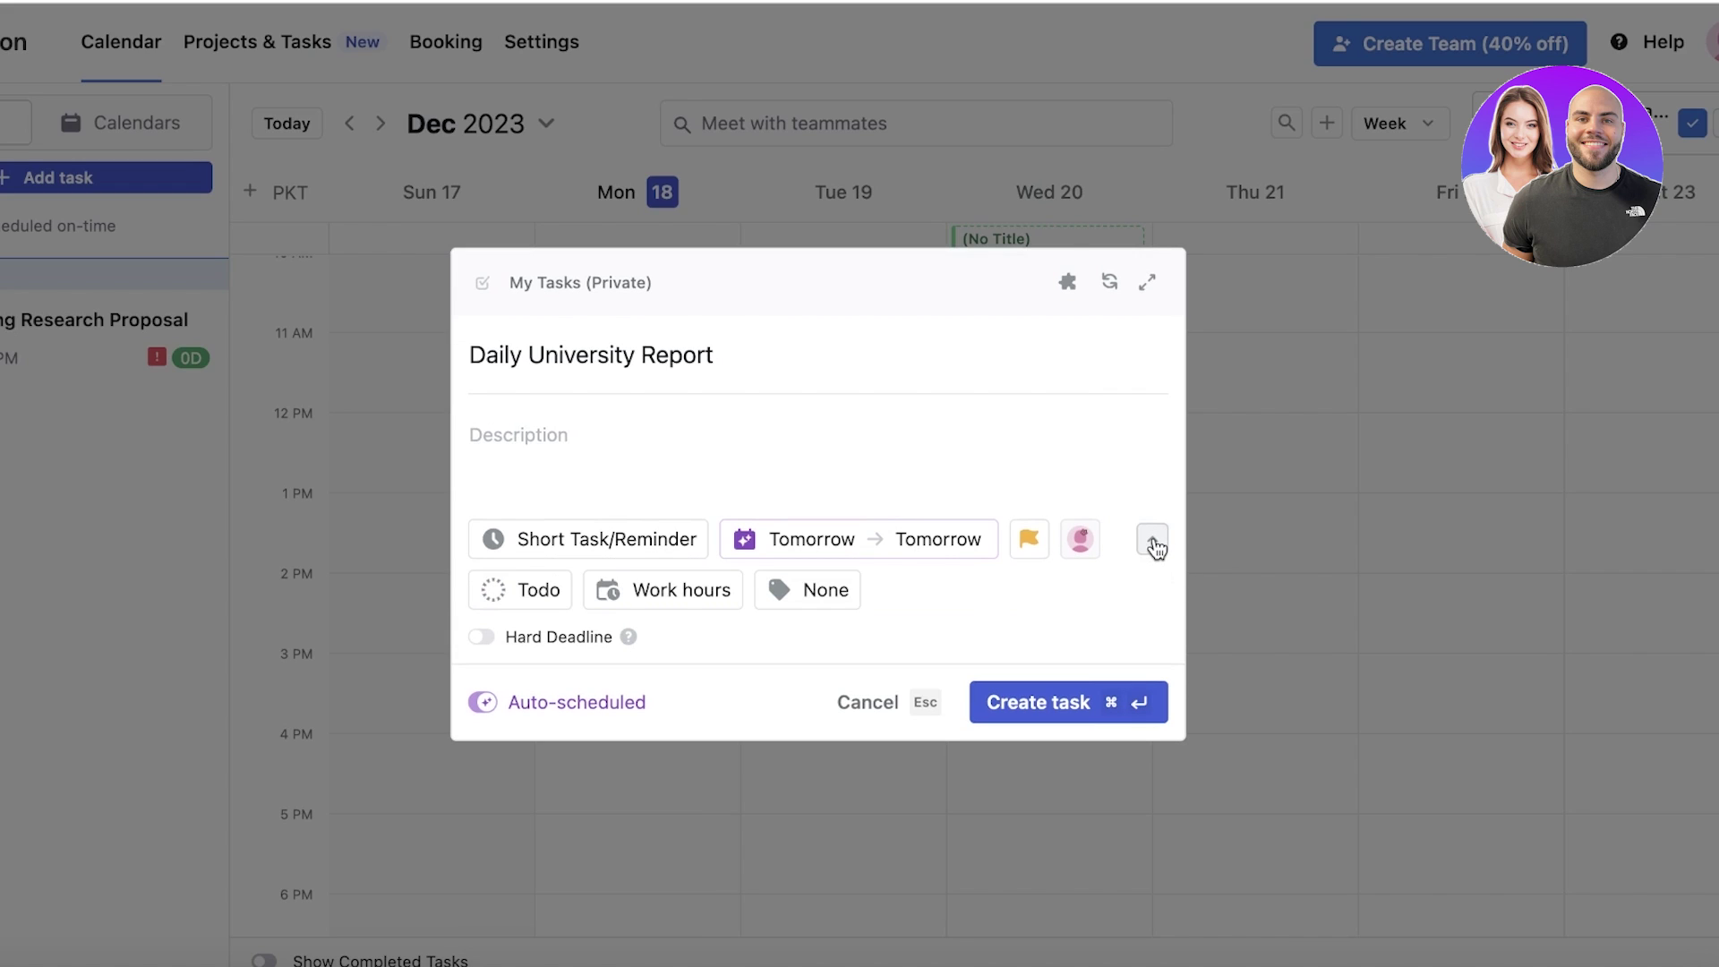
Leave status Todo, Work hours schedule and no label, then create the task and open it
{"action": "left_click", "coordinate": [545, 612]}
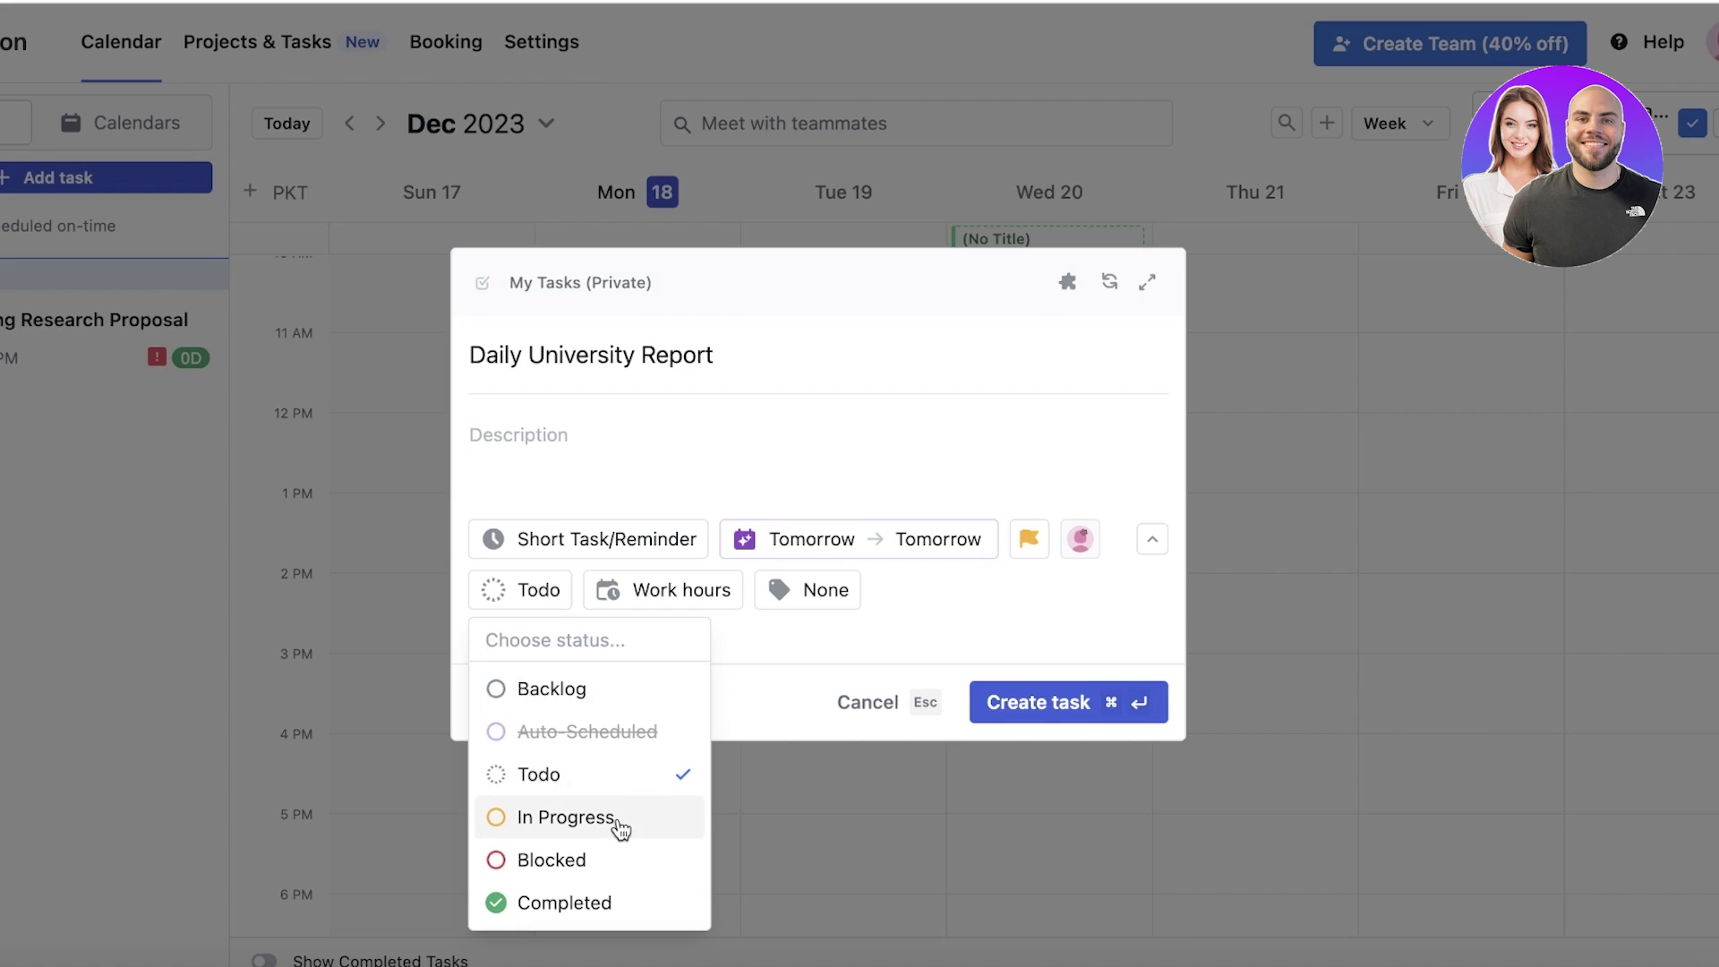
{"action": "left_click", "coordinate": [617, 590]}
{"action": "left_click", "coordinate": [629, 594]}
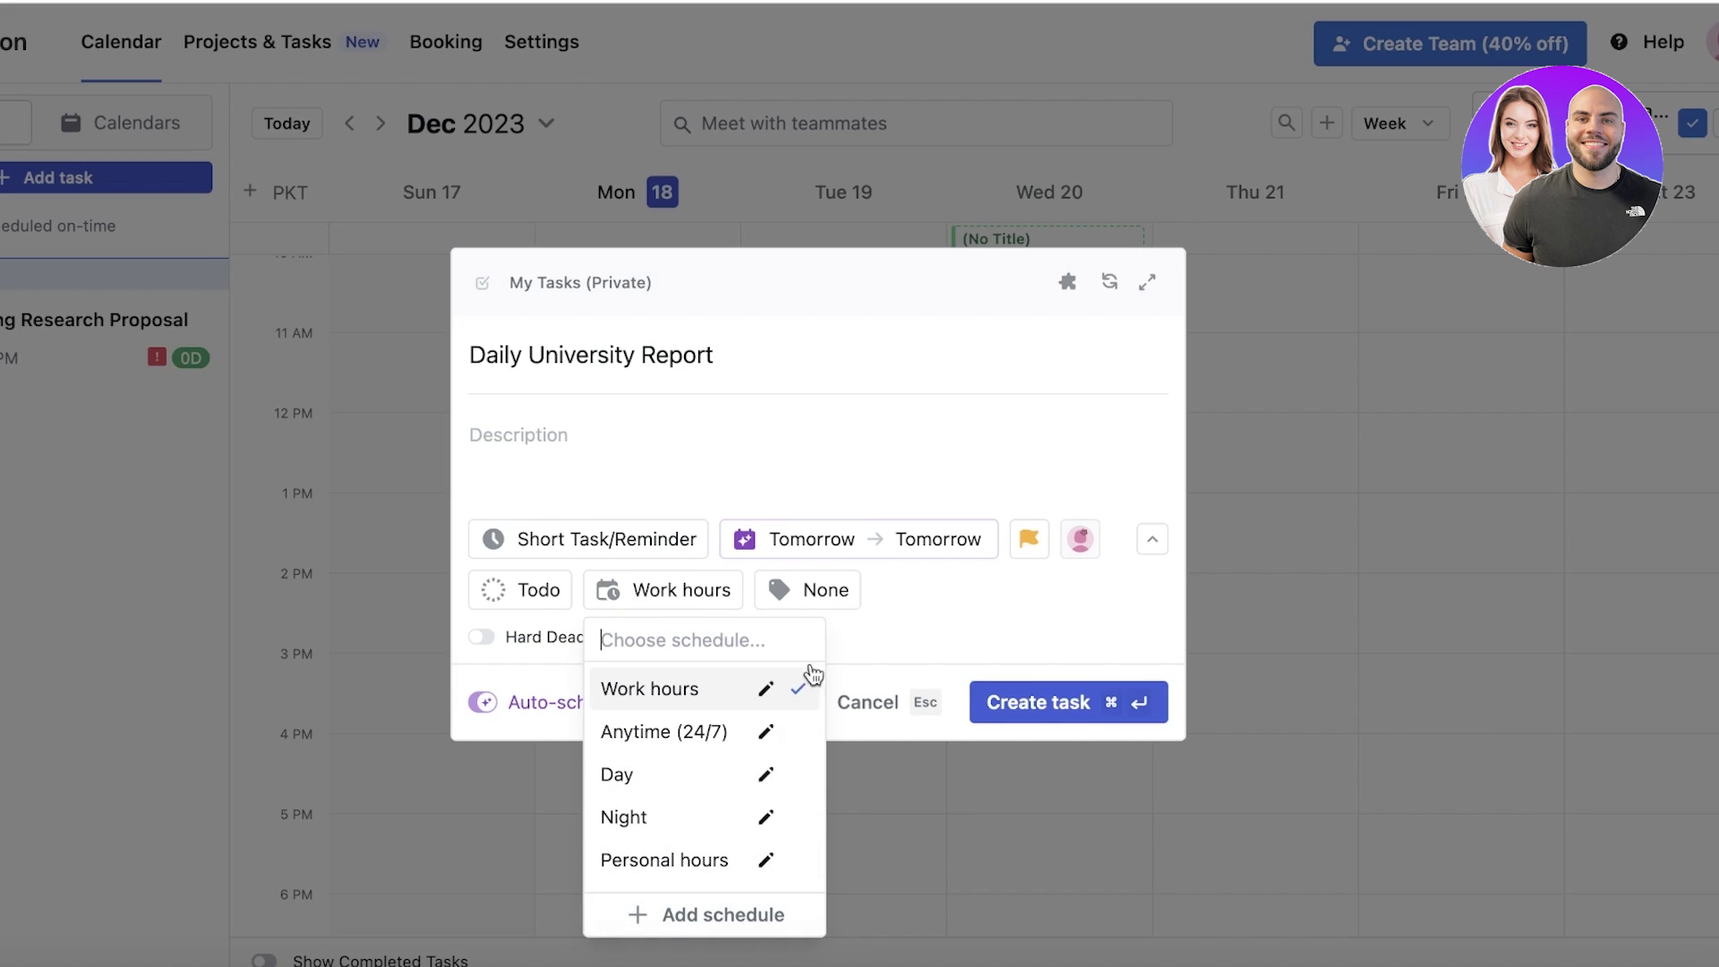
{"action": "left_click", "coordinate": [825, 611]}
{"action": "left_click", "coordinate": [824, 593]}
{"action": "left_click", "coordinate": [861, 641]}
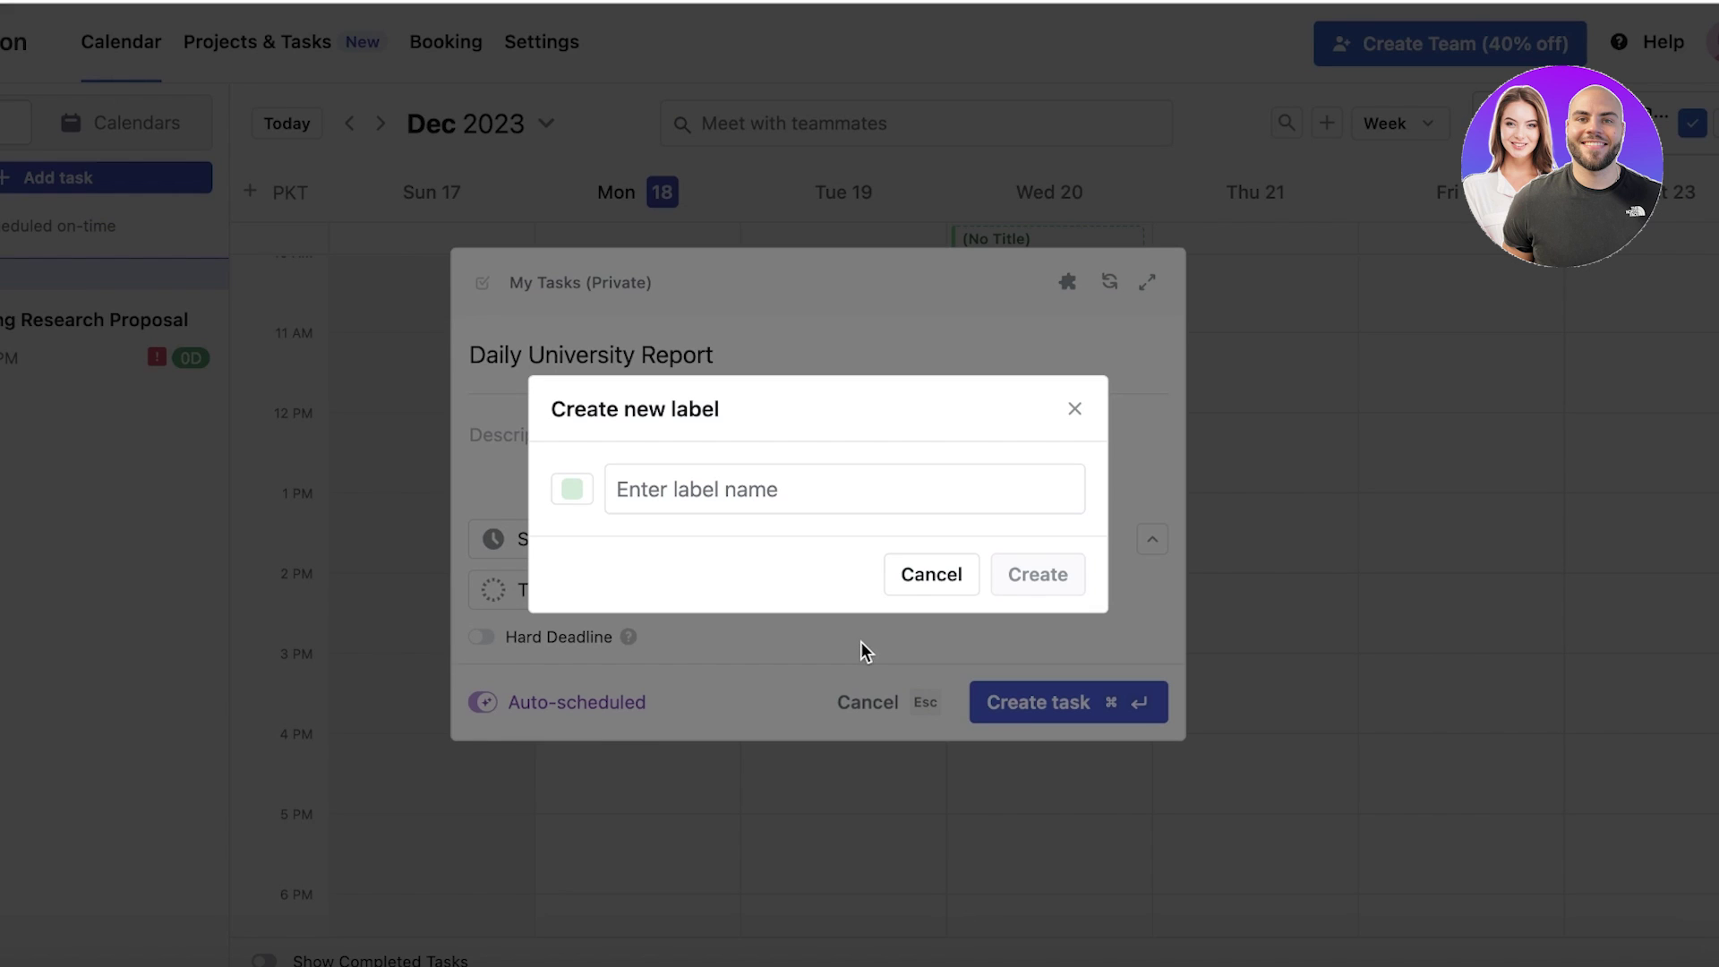
{"action": "left_click", "coordinate": [927, 573]}
{"action": "left_click", "coordinate": [1017, 695]}
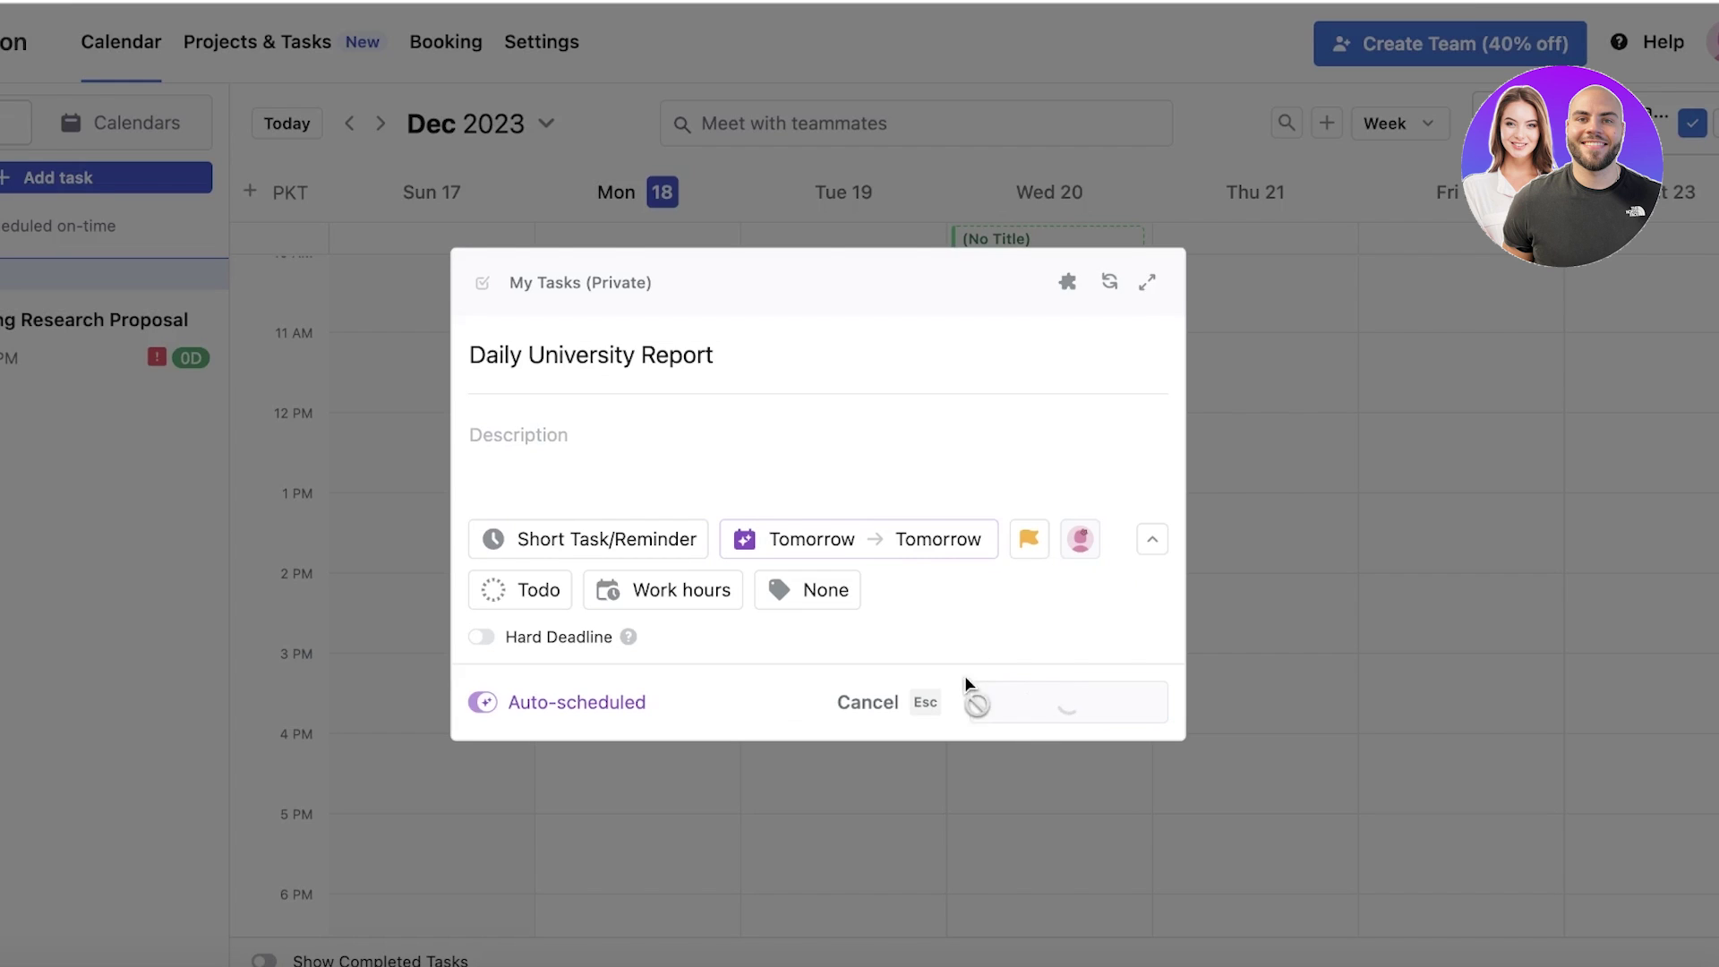
{"action": "left_click", "coordinate": [24, 447]}
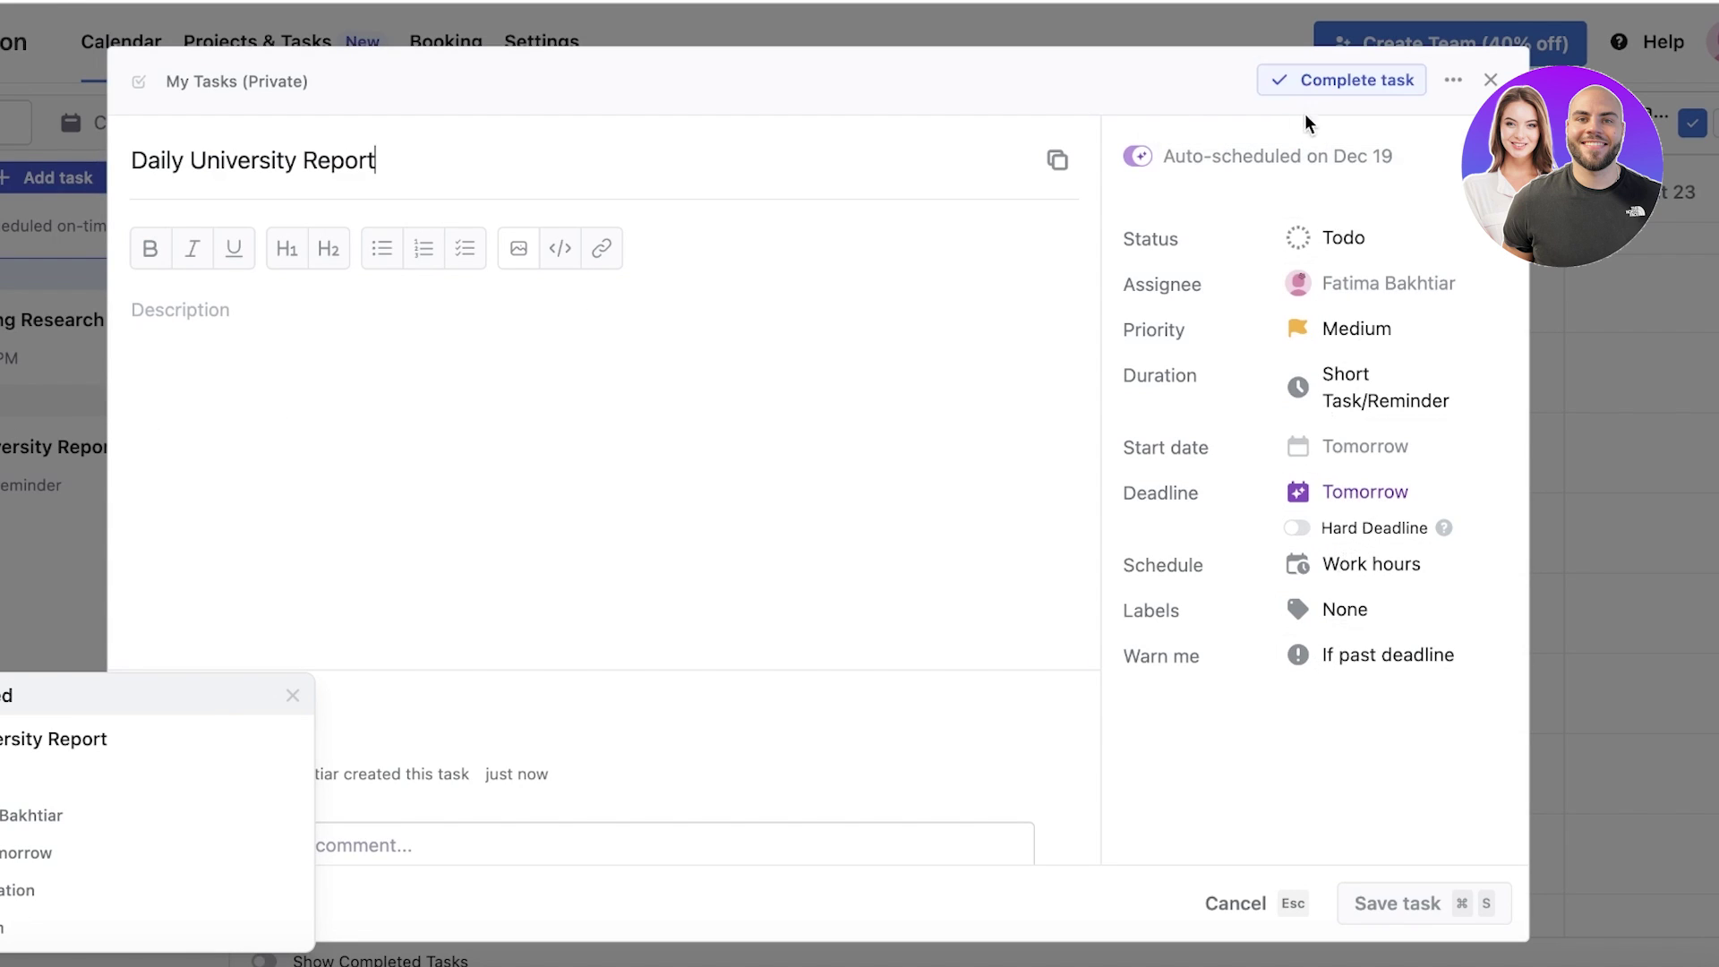
Check the Daily University Report task's extra options, dismiss the notification and review its details
{"action": "left_click", "coordinate": [1453, 80]}
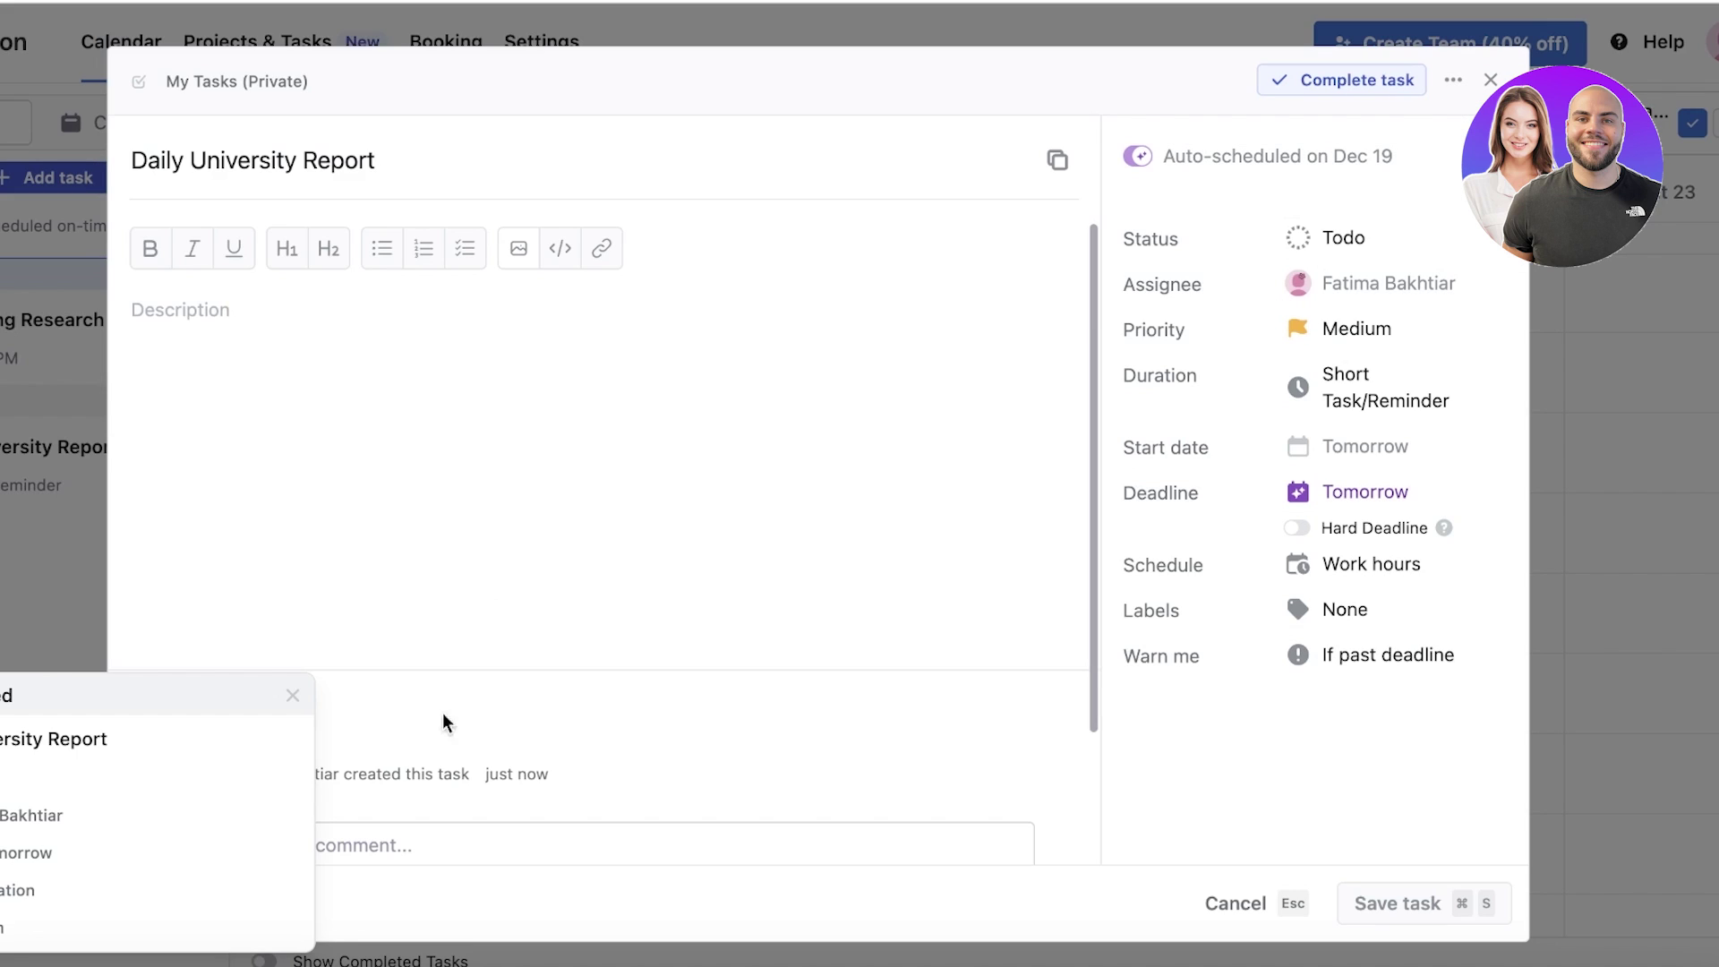
{"action": "left_click", "coordinate": [292, 695]}
{"action": "scroll", "coordinate": [422, 453], "scroll_direction": "down", "scroll_amount": 3}
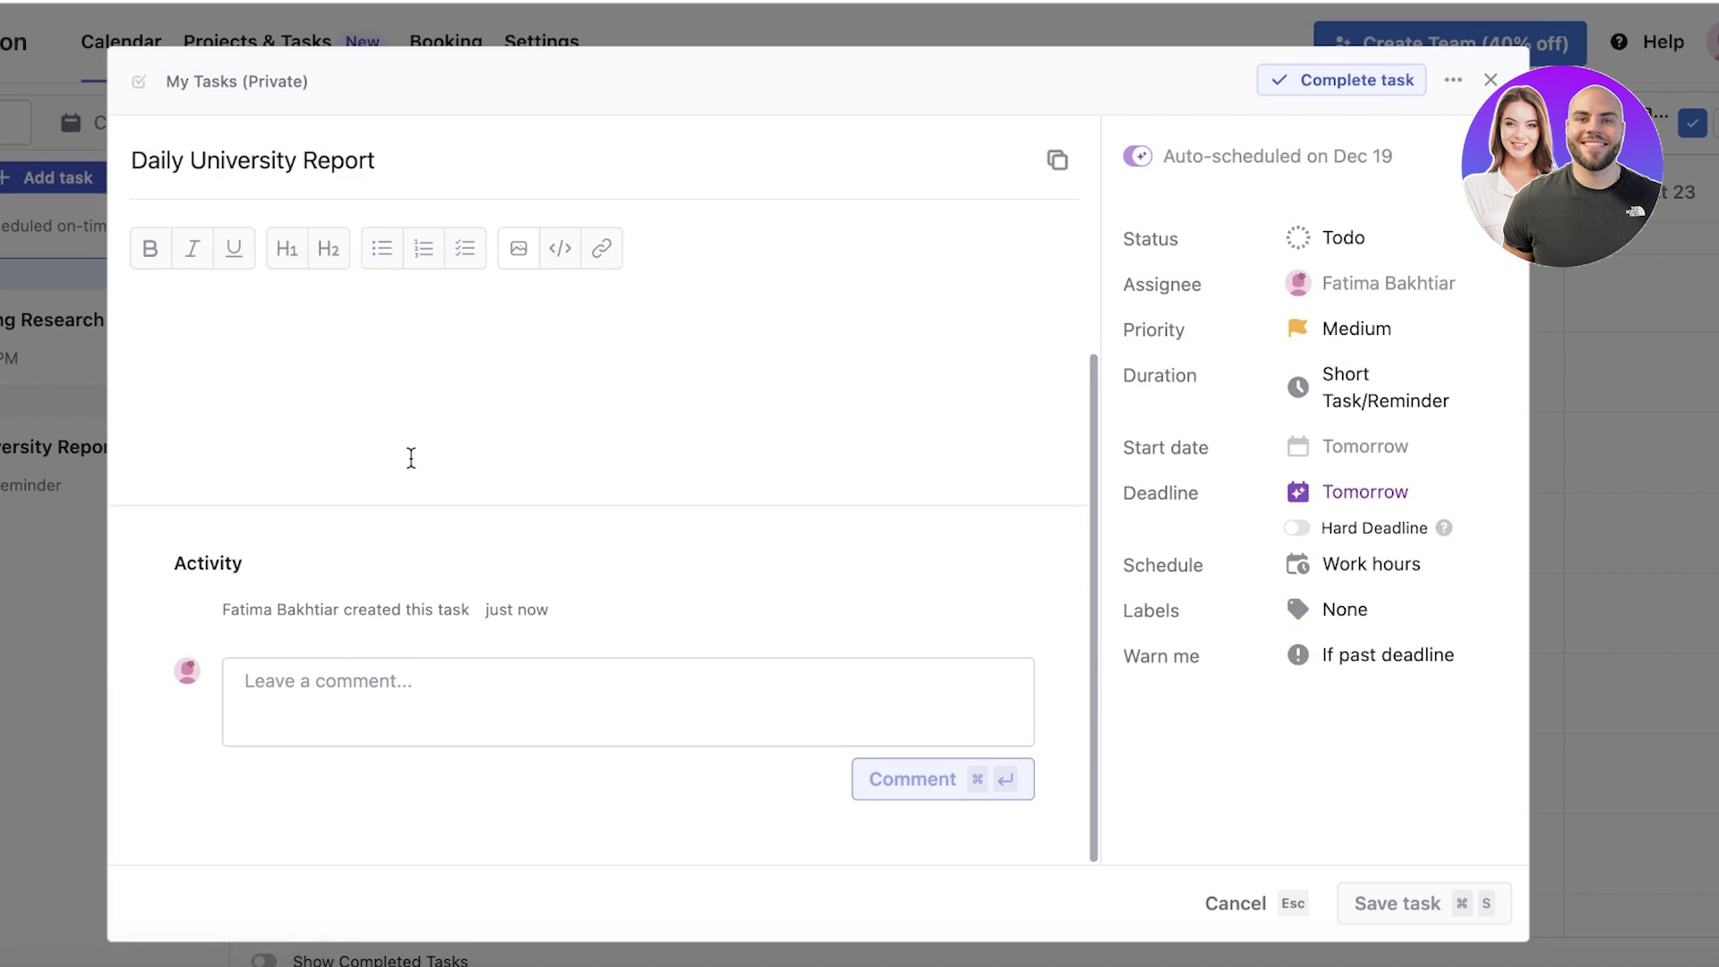
{"action": "scroll", "coordinate": [236, 400], "scroll_direction": "up", "scroll_amount": 3}
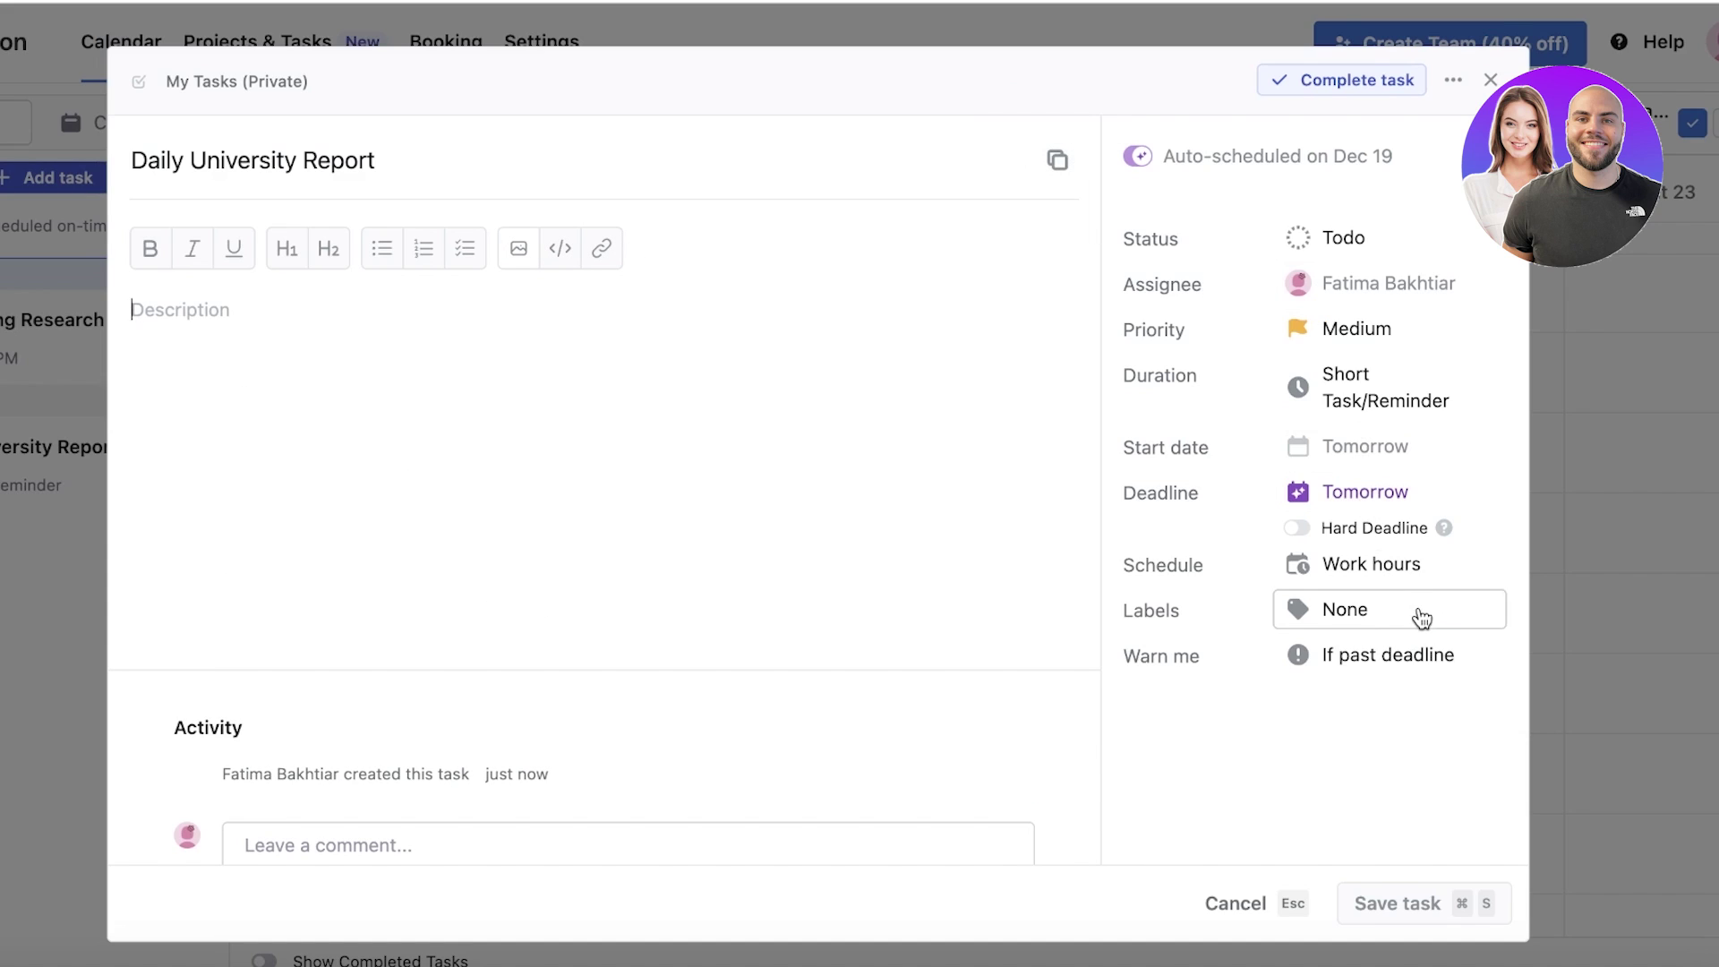
Close the task and list the connected calendars with the account group collapsed
{"action": "key", "text": "Escape"}
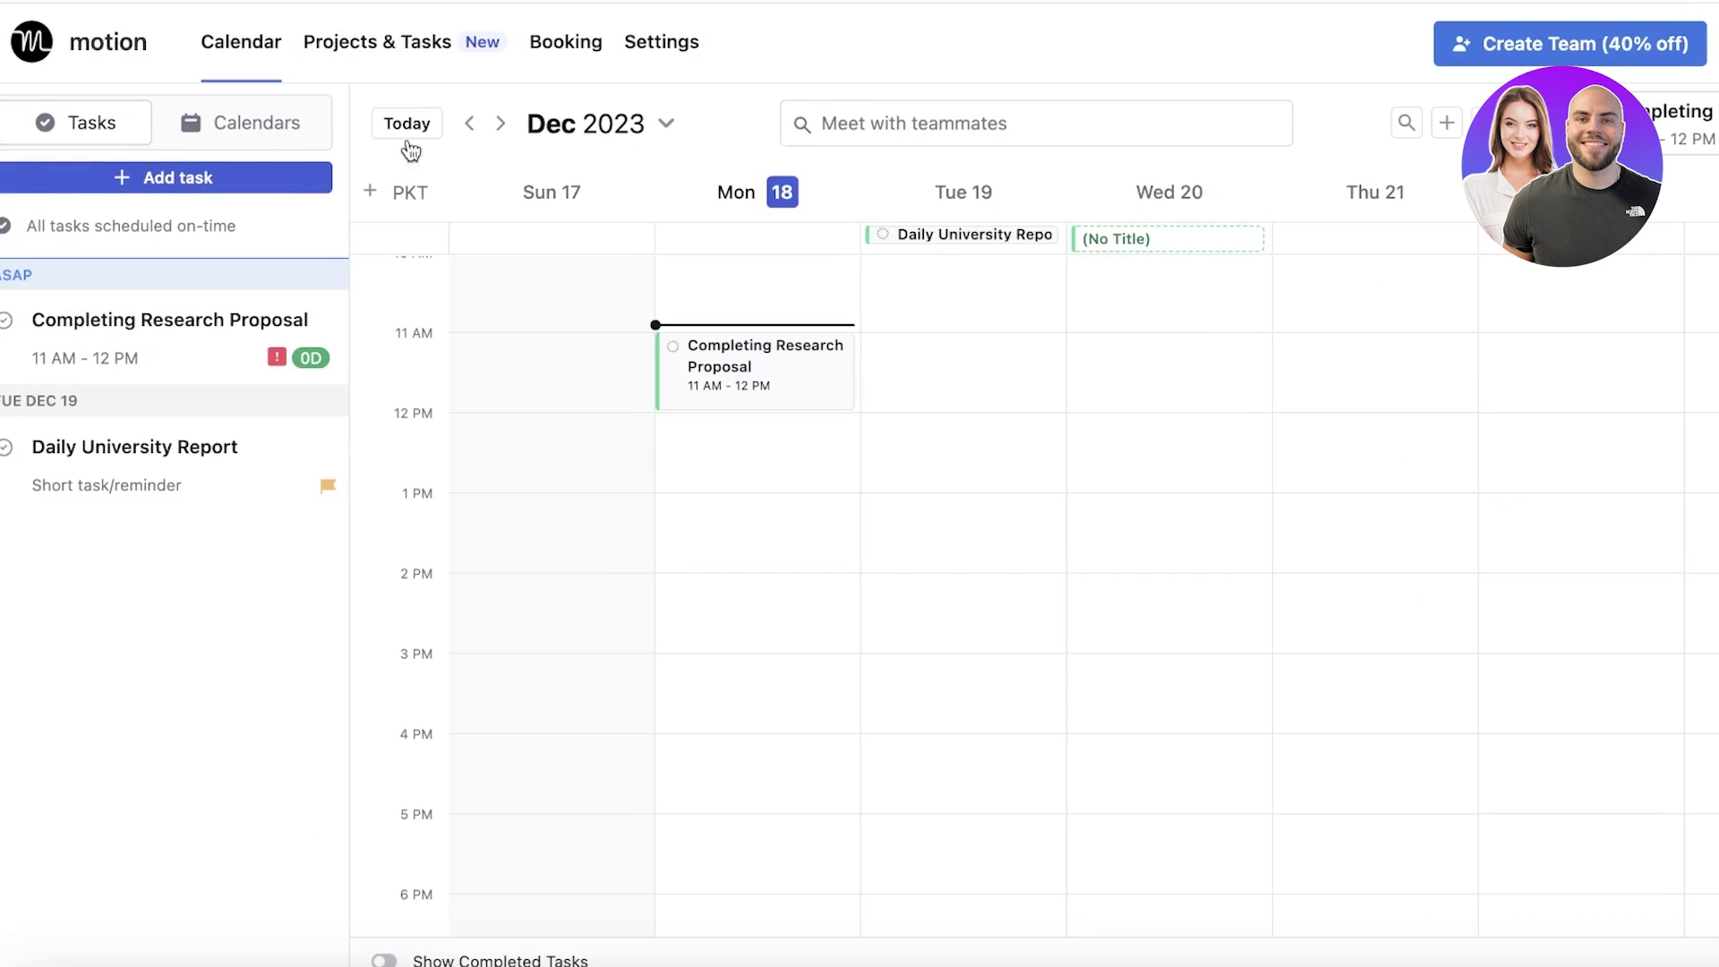
{"action": "left_click", "coordinate": [207, 124]}
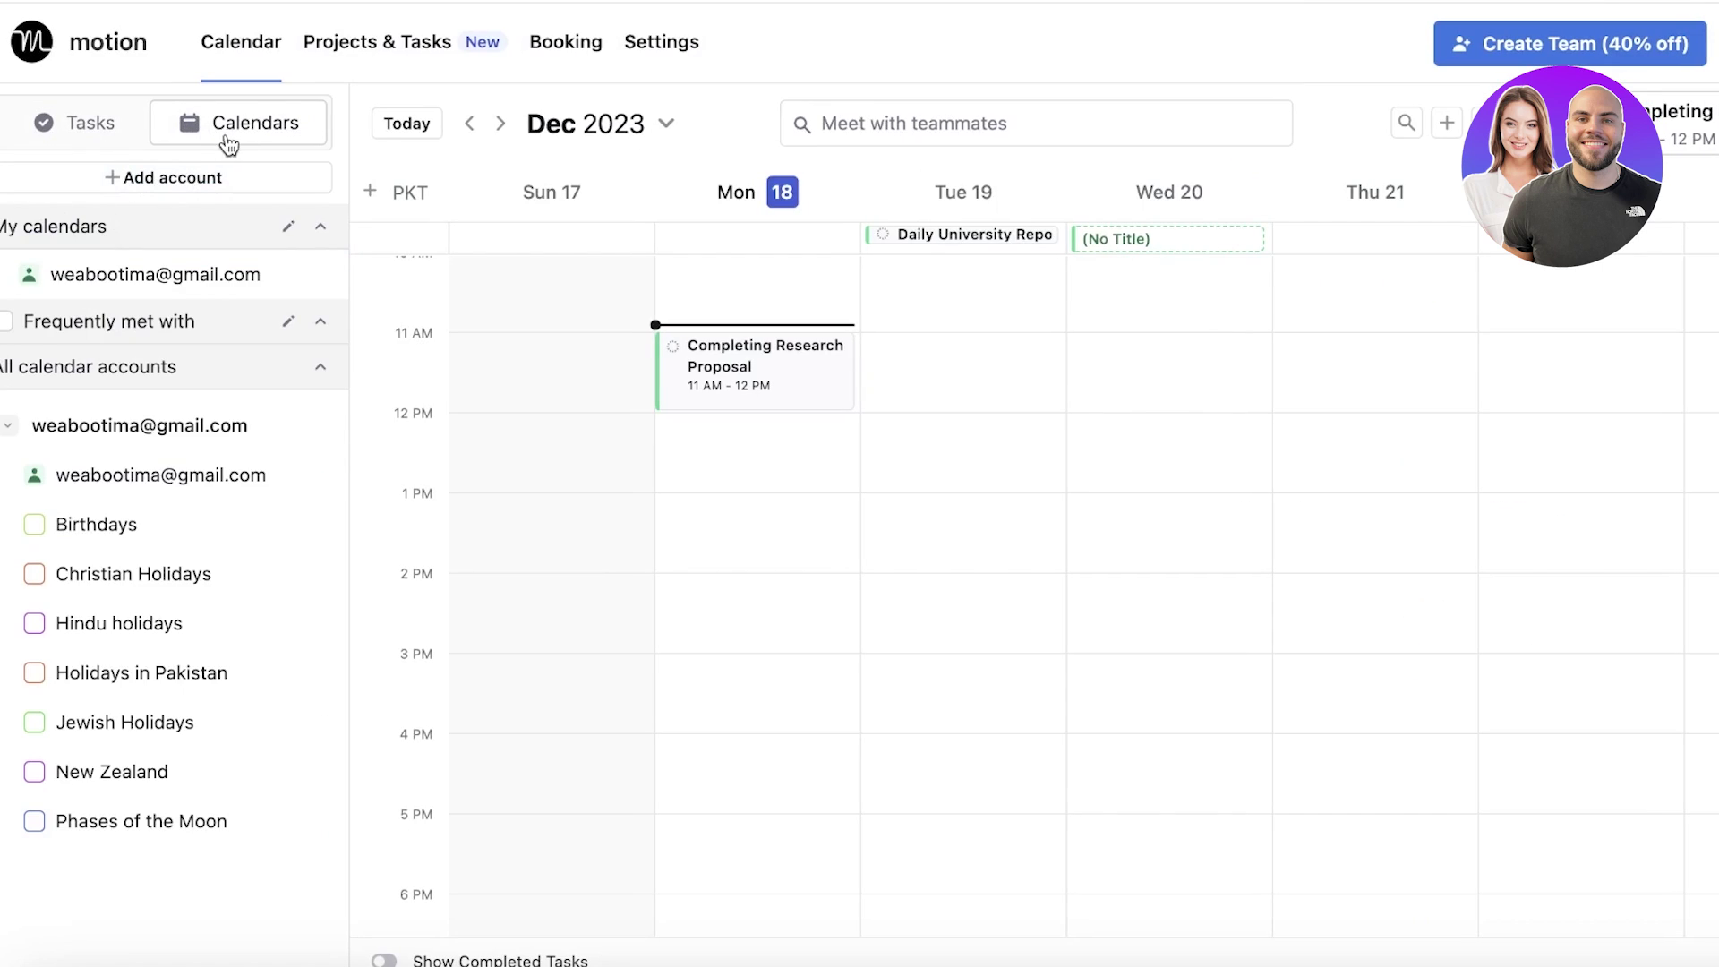
{"action": "left_click", "coordinate": [7, 427]}
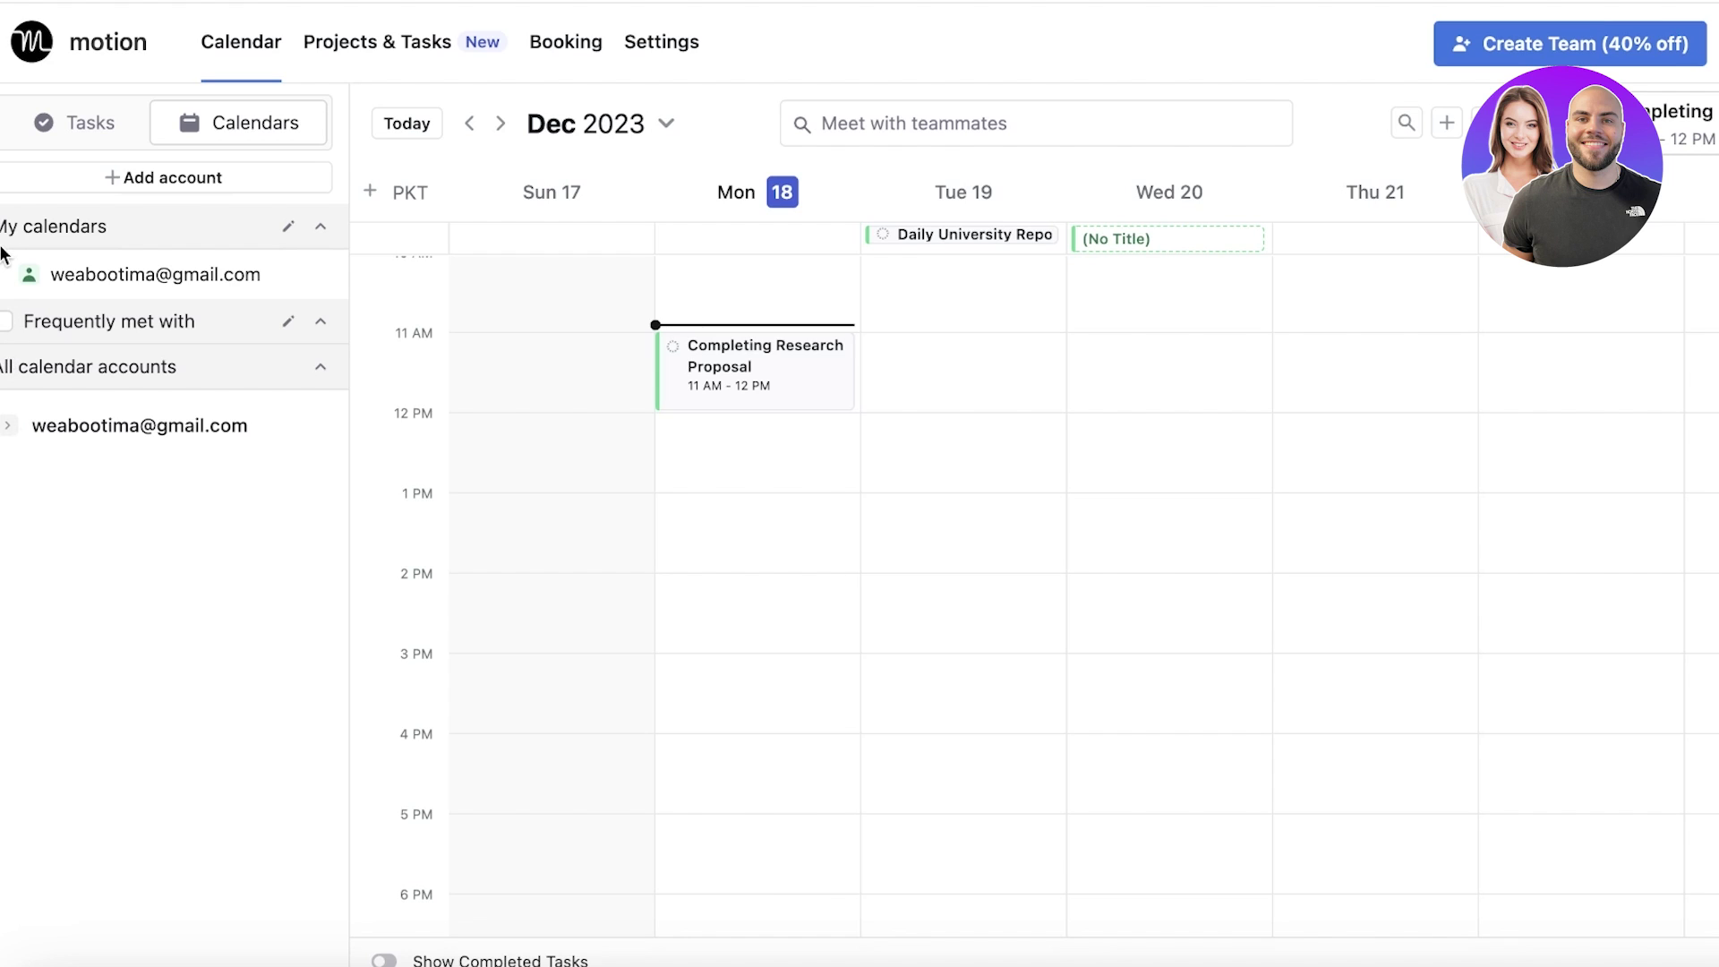
Overlay a teammate's calendar on the week and open the untitled Wed 20 event
{"action": "scroll", "coordinate": [782, 353], "scroll_direction": "up", "scroll_amount": 6}
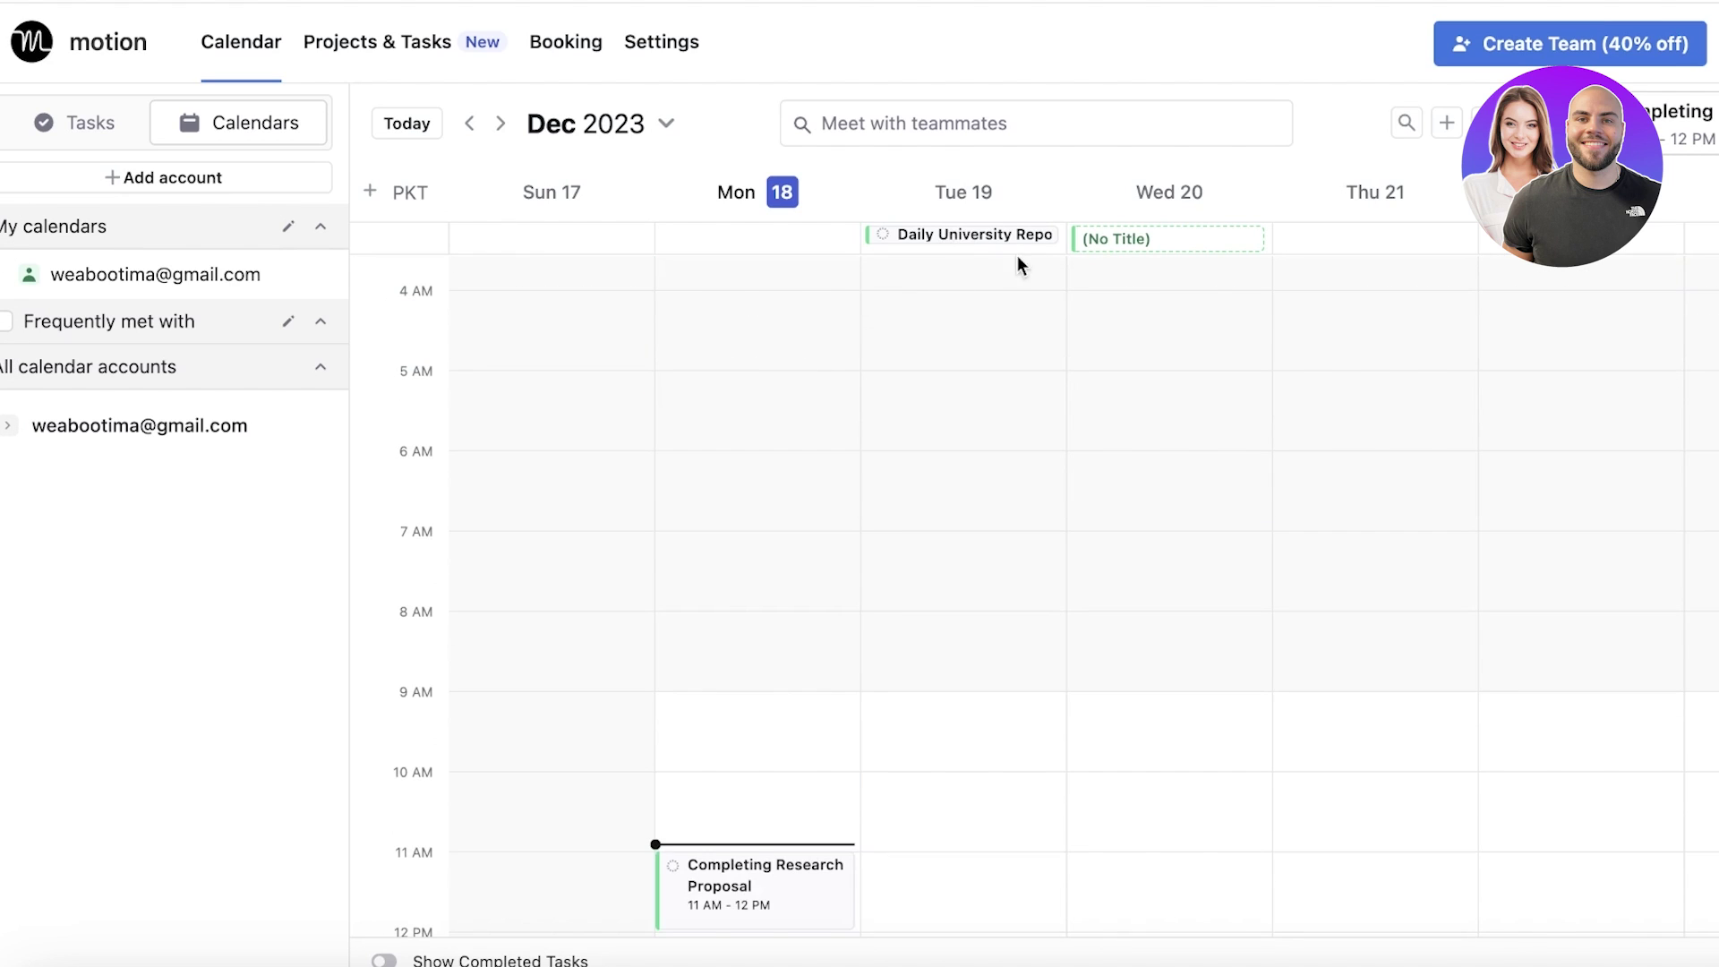
{"action": "scroll", "coordinate": [965, 274], "scroll_direction": "up", "scroll_amount": 4}
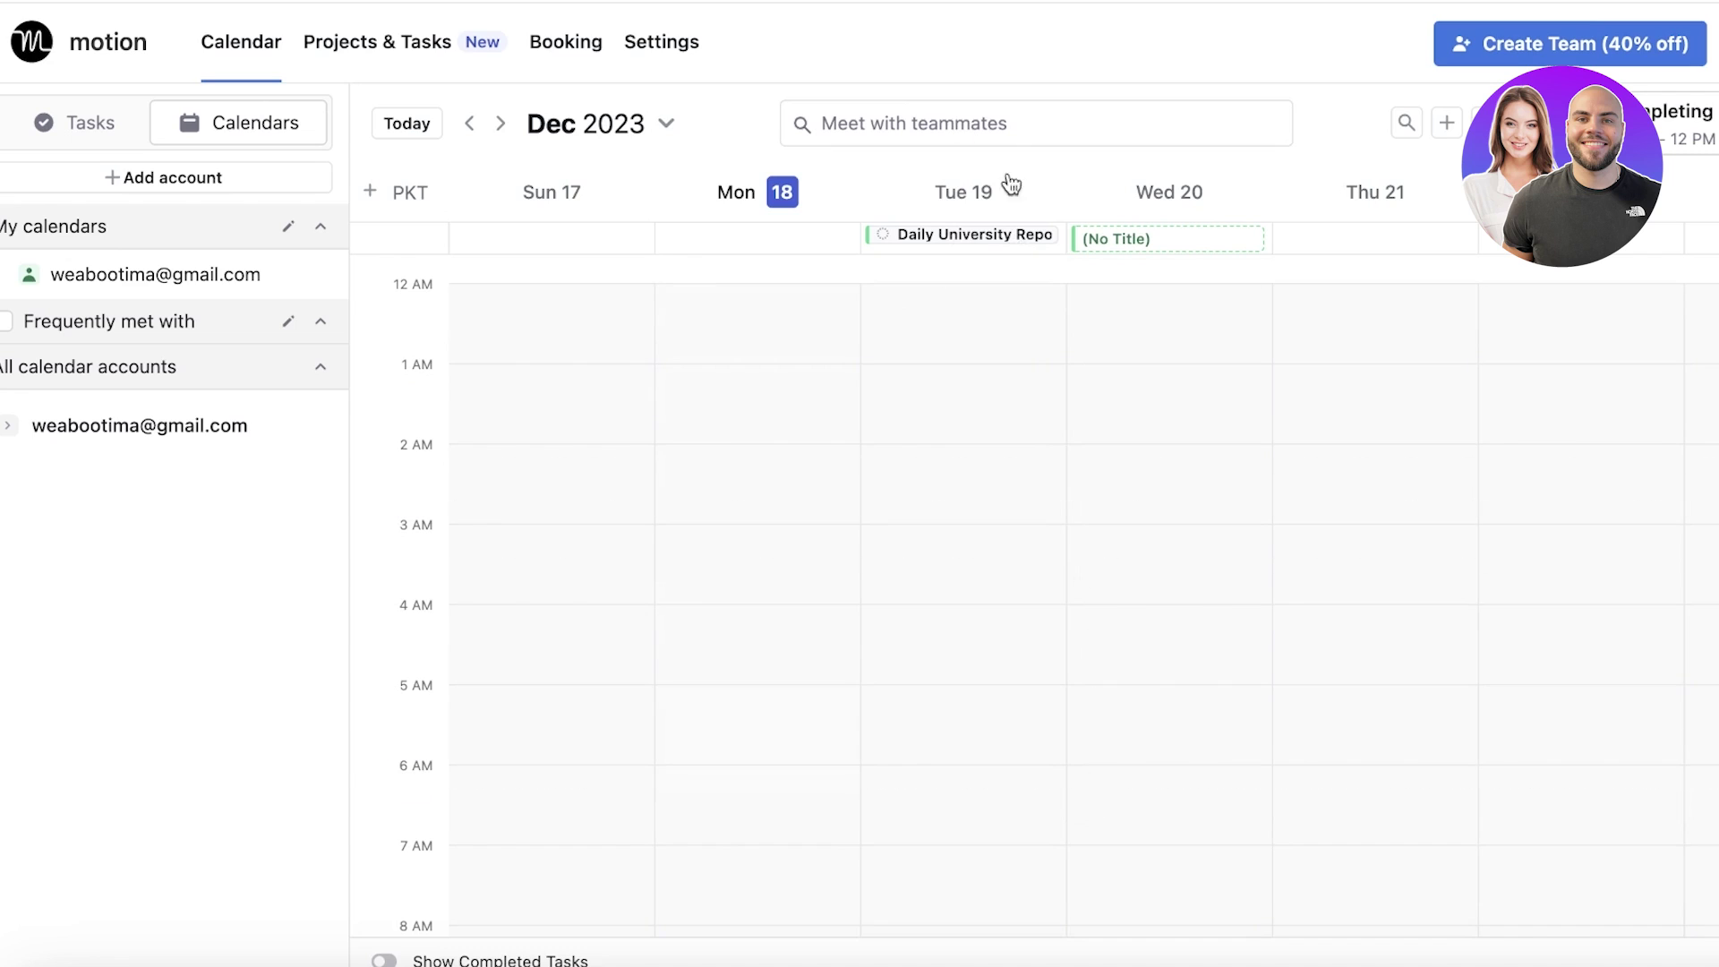
{"action": "left_click", "coordinate": [1020, 123]}
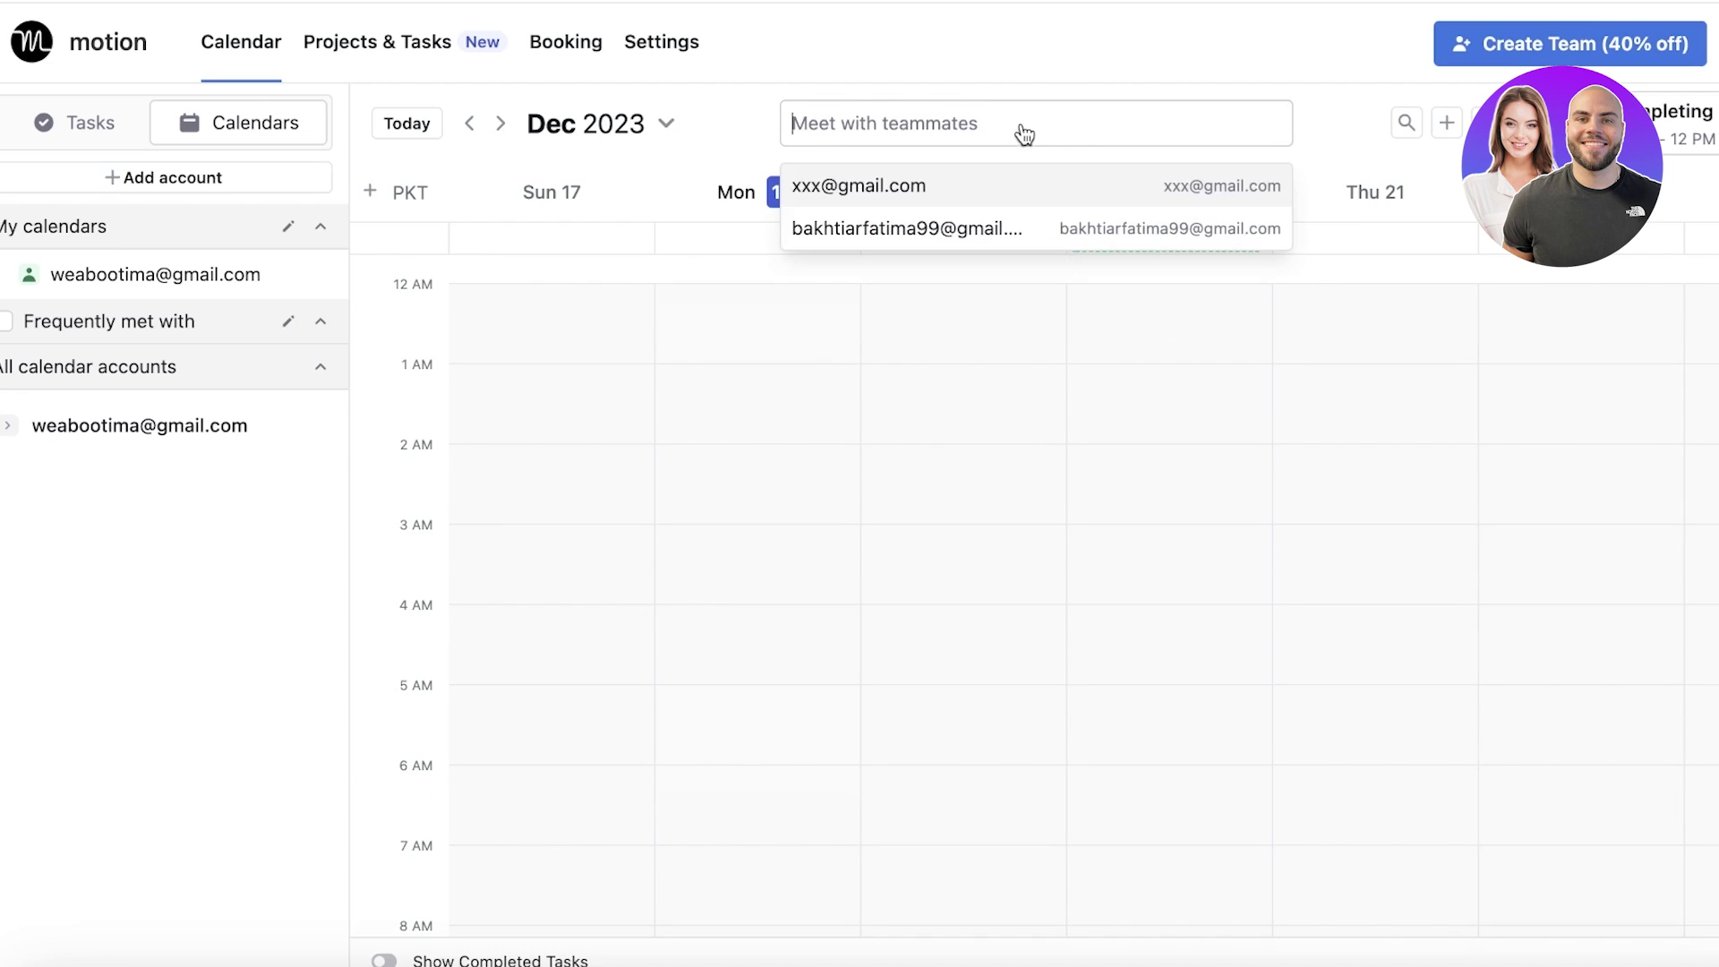
{"action": "left_click", "coordinate": [840, 172]}
{"action": "left_click", "coordinate": [1121, 288]}
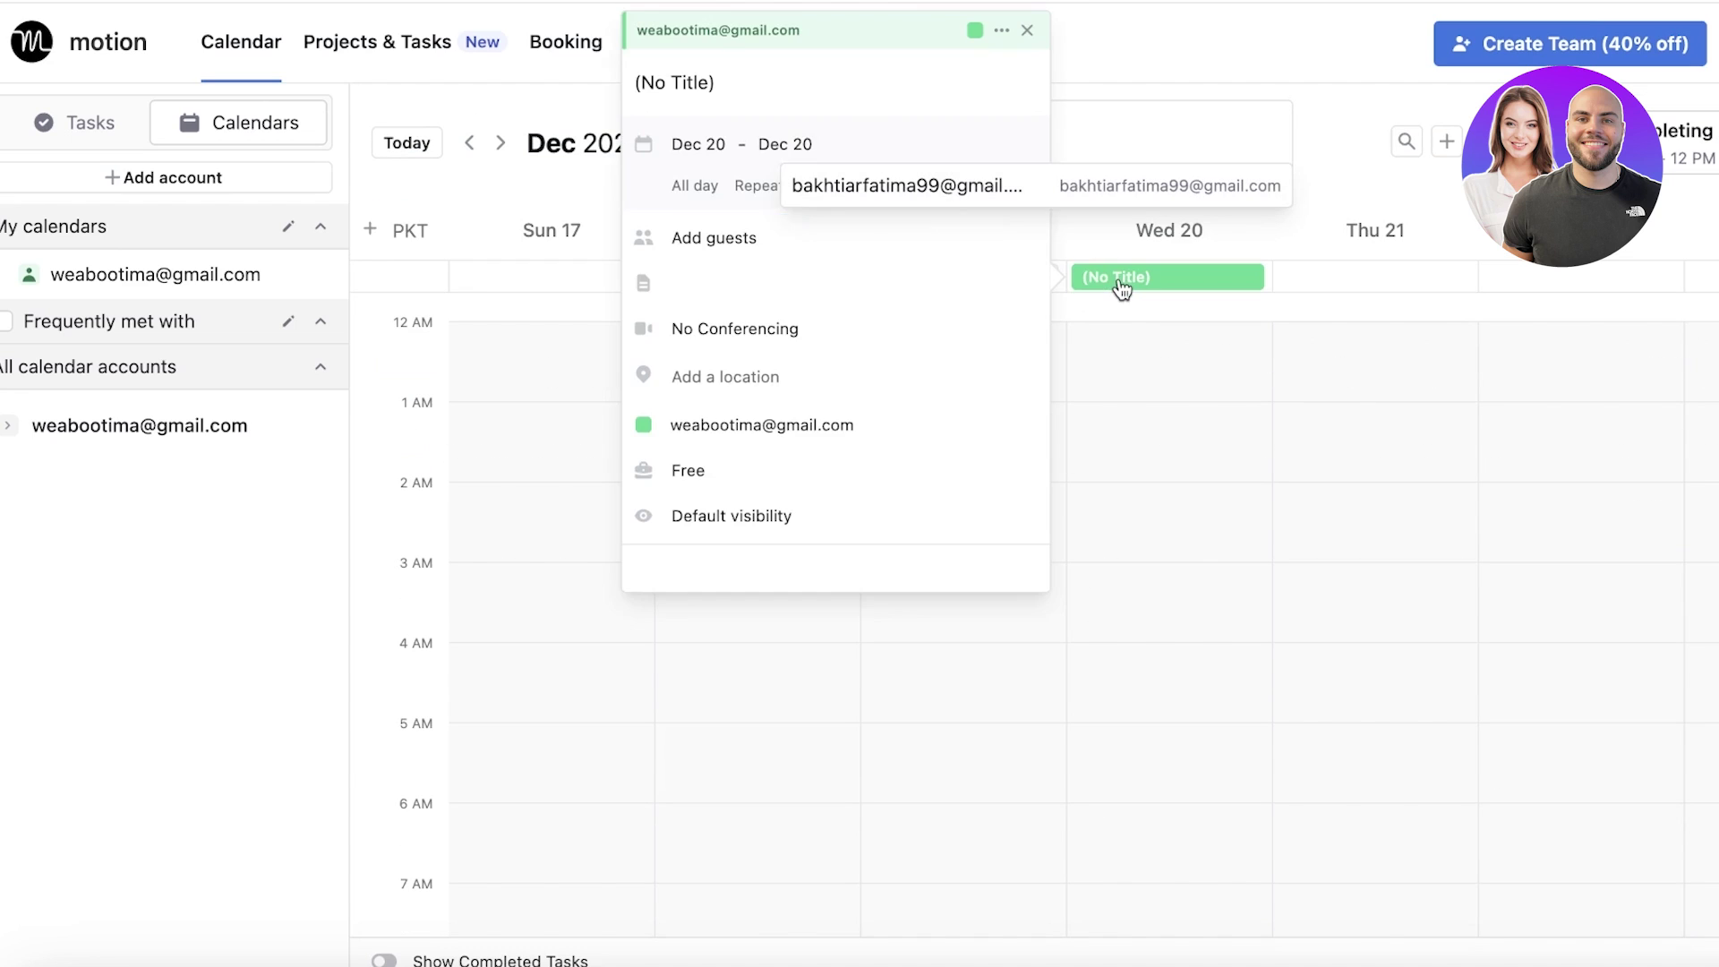
{"action": "scroll", "coordinate": [1351, 622], "scroll_direction": "down", "scroll_amount": 5}
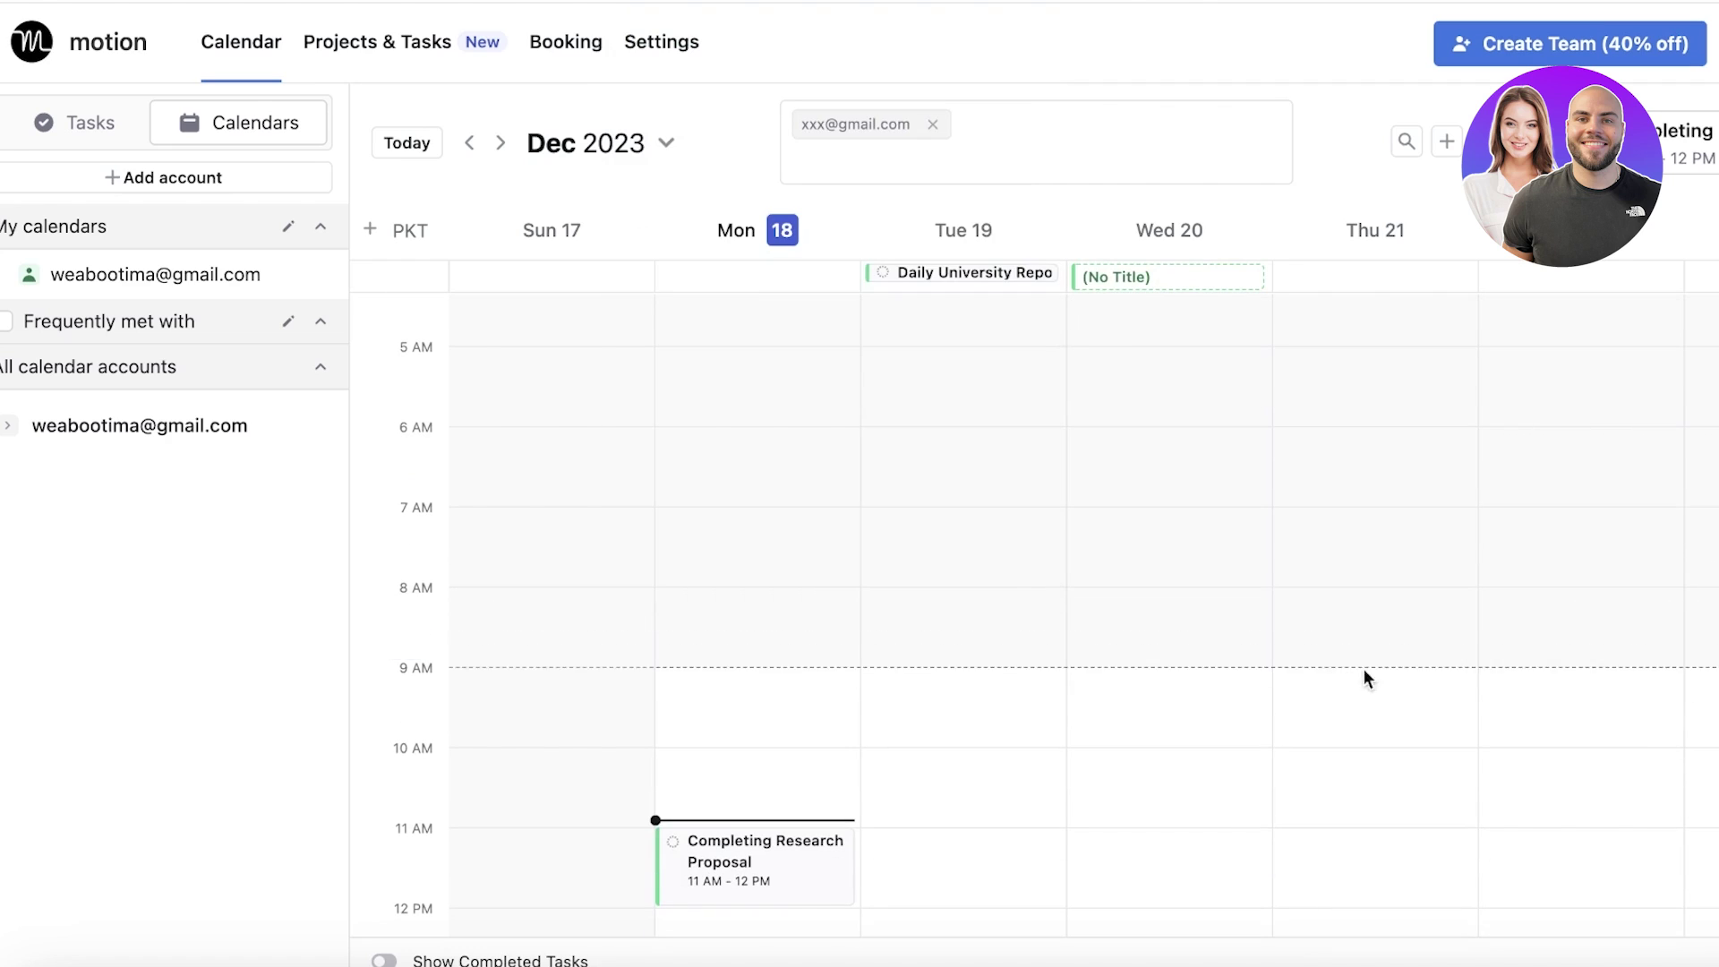
{"action": "left_click", "coordinate": [1574, 330]}
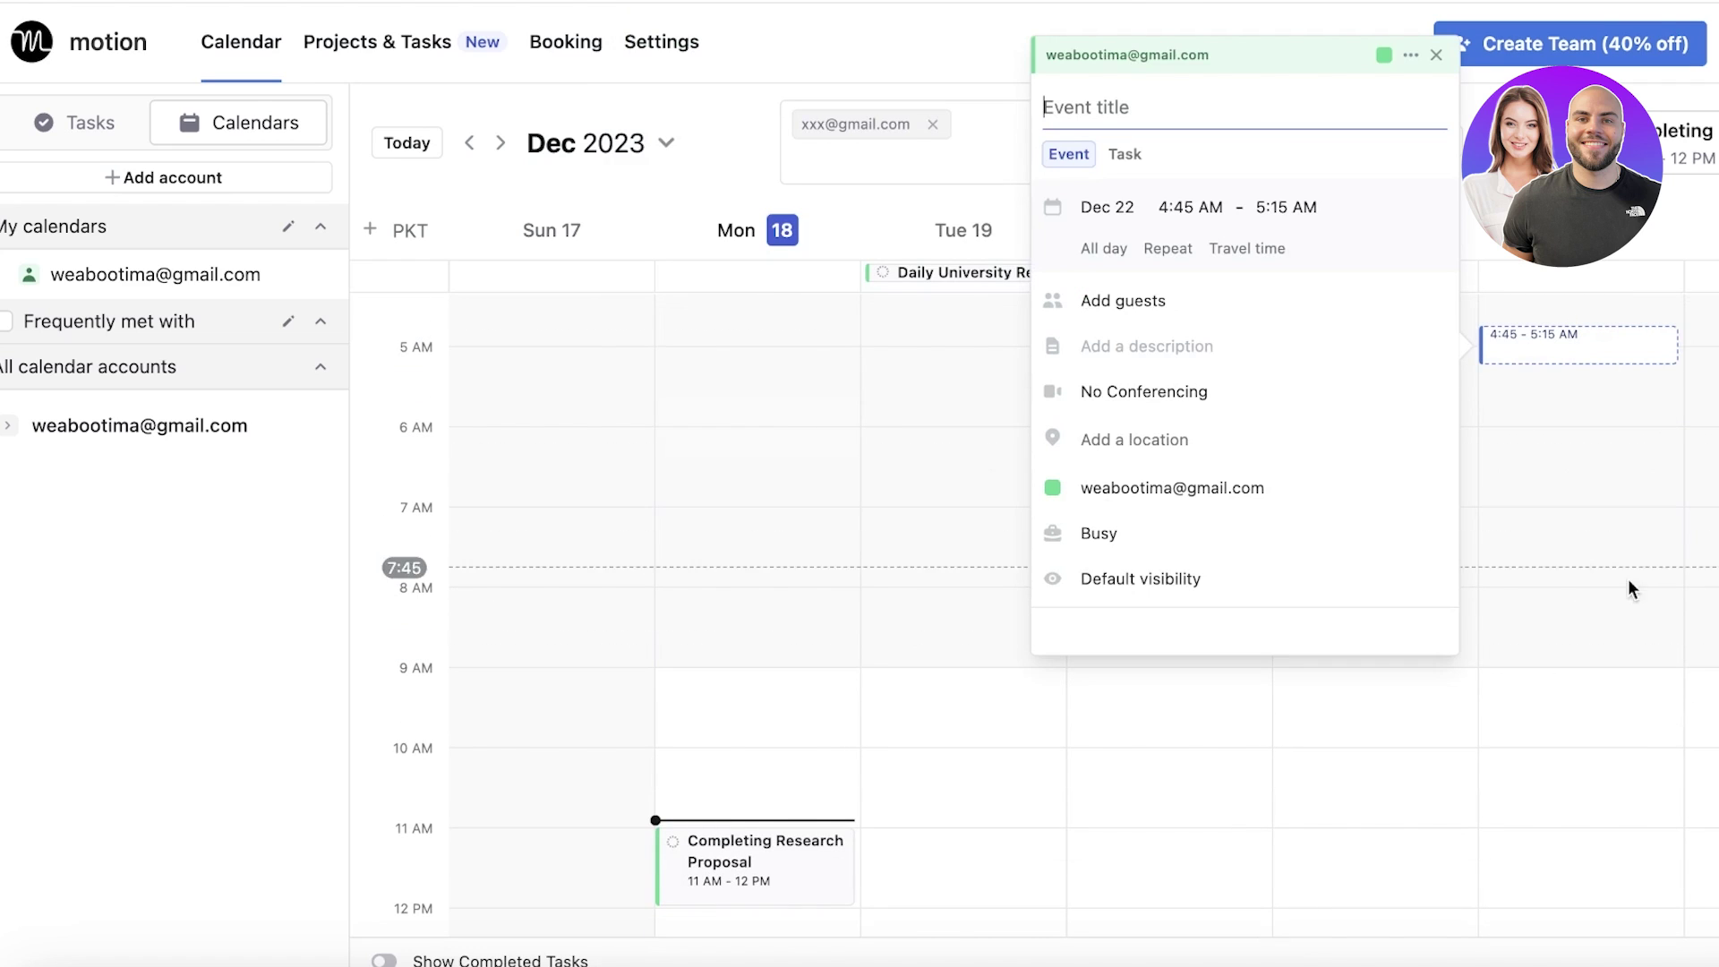
{"action": "scroll", "coordinate": [1643, 434], "scroll_direction": "up", "scroll_amount": 1}
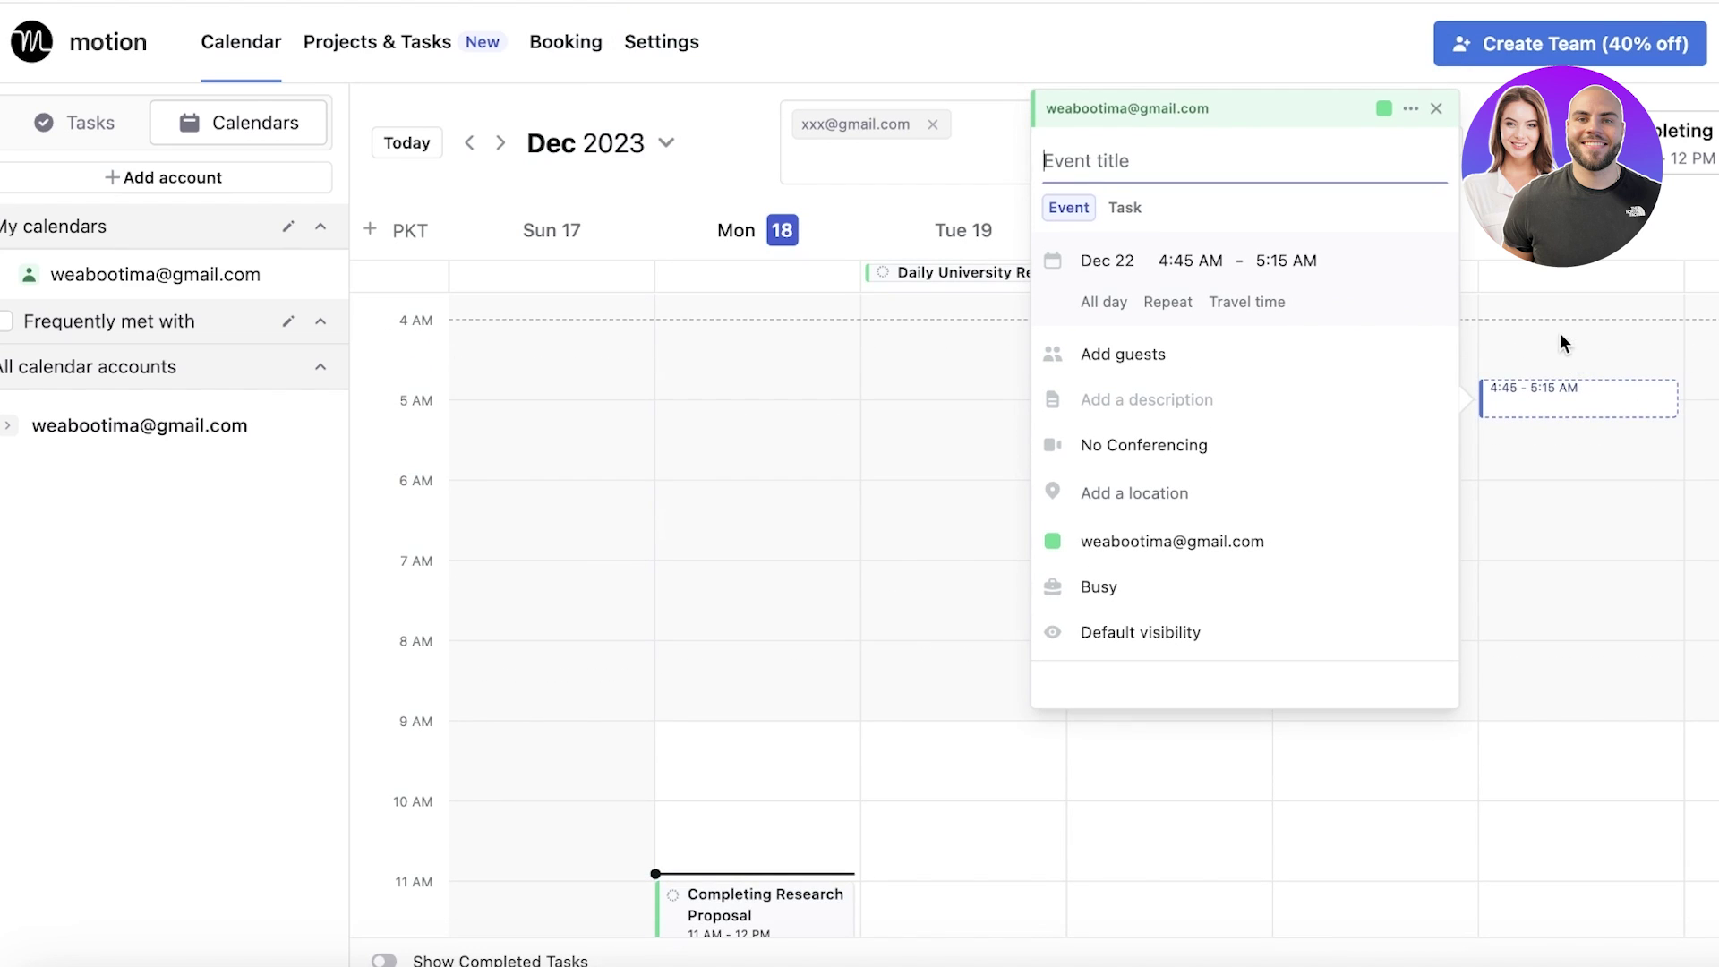
{"action": "scroll", "coordinate": [1586, 412], "scroll_direction": "up", "scroll_amount": 4}
{"action": "left_click", "coordinate": [1559, 383]}
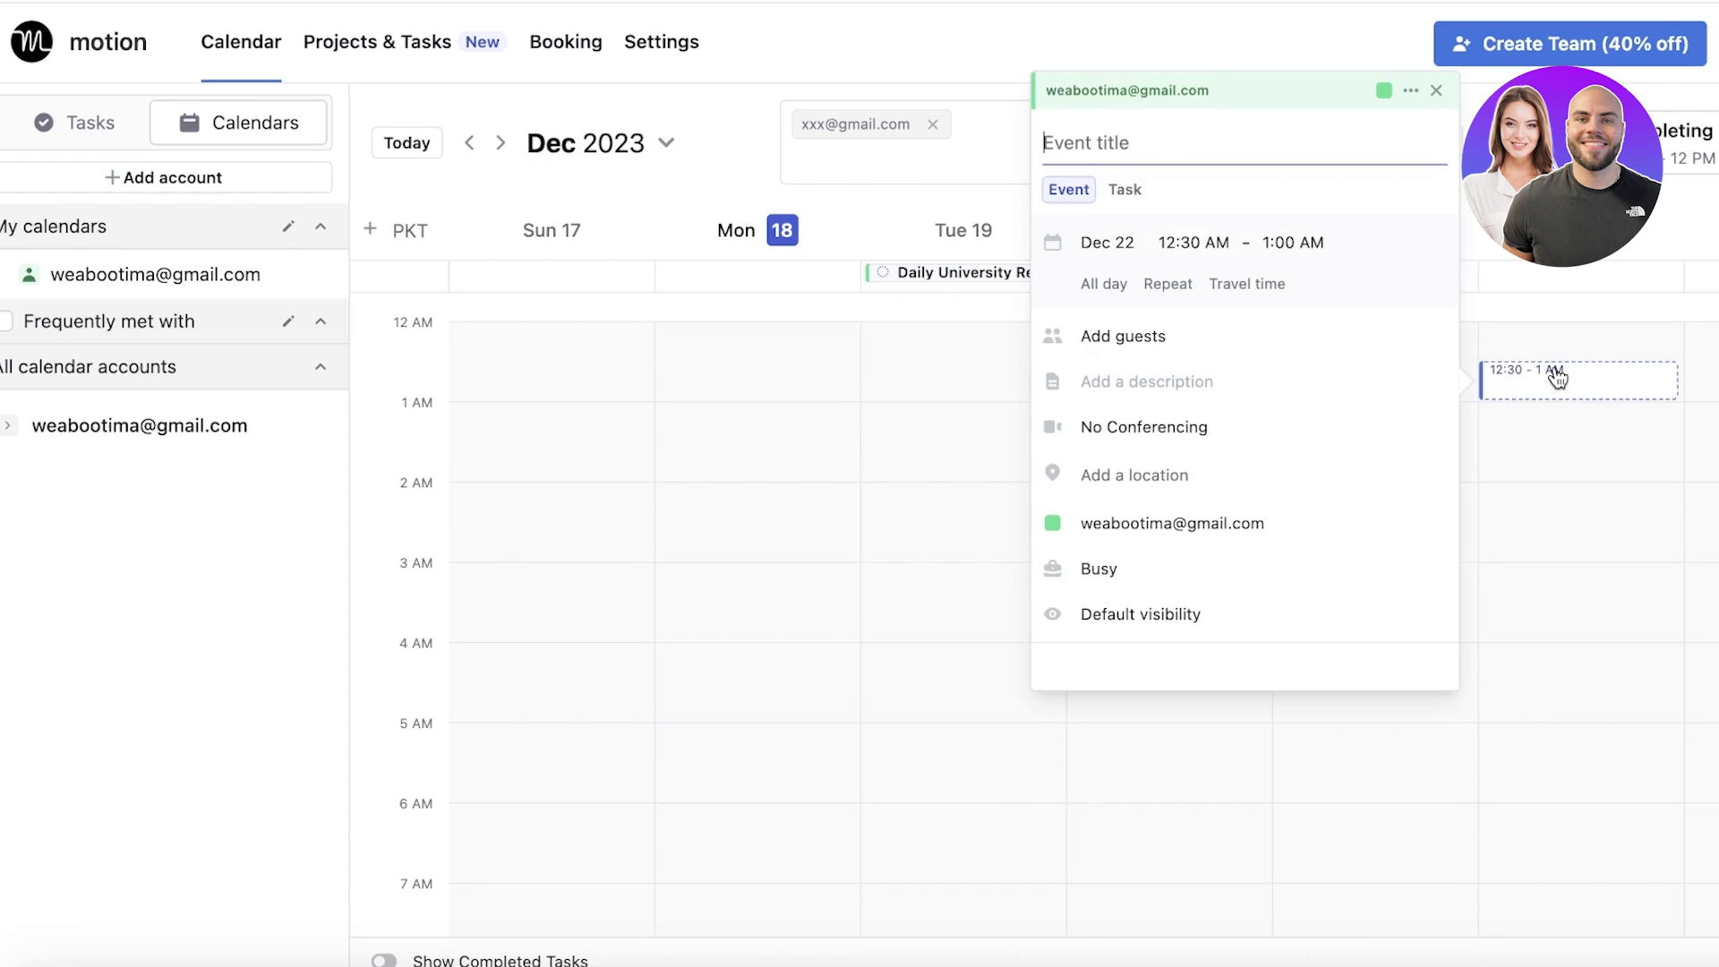
{"action": "scroll", "coordinate": [1575, 484], "scroll_direction": "down", "scroll_amount": 10}
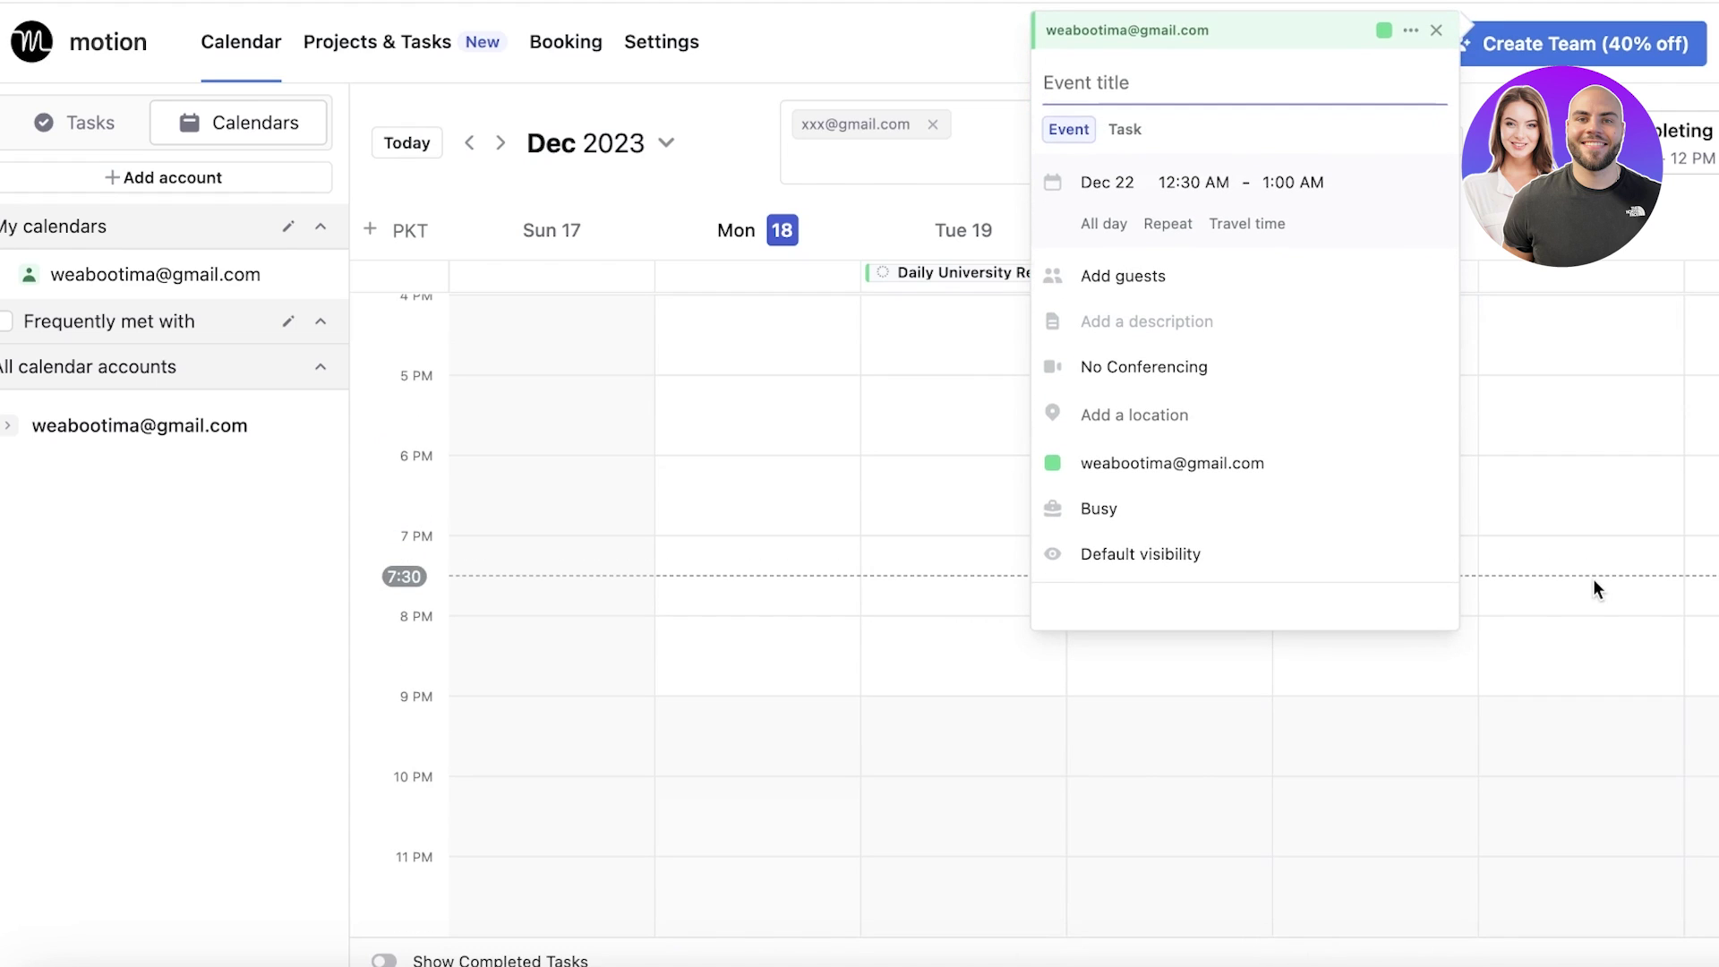
{"action": "left_click", "coordinate": [1539, 712]}
{"action": "left_click", "coordinate": [1539, 686]}
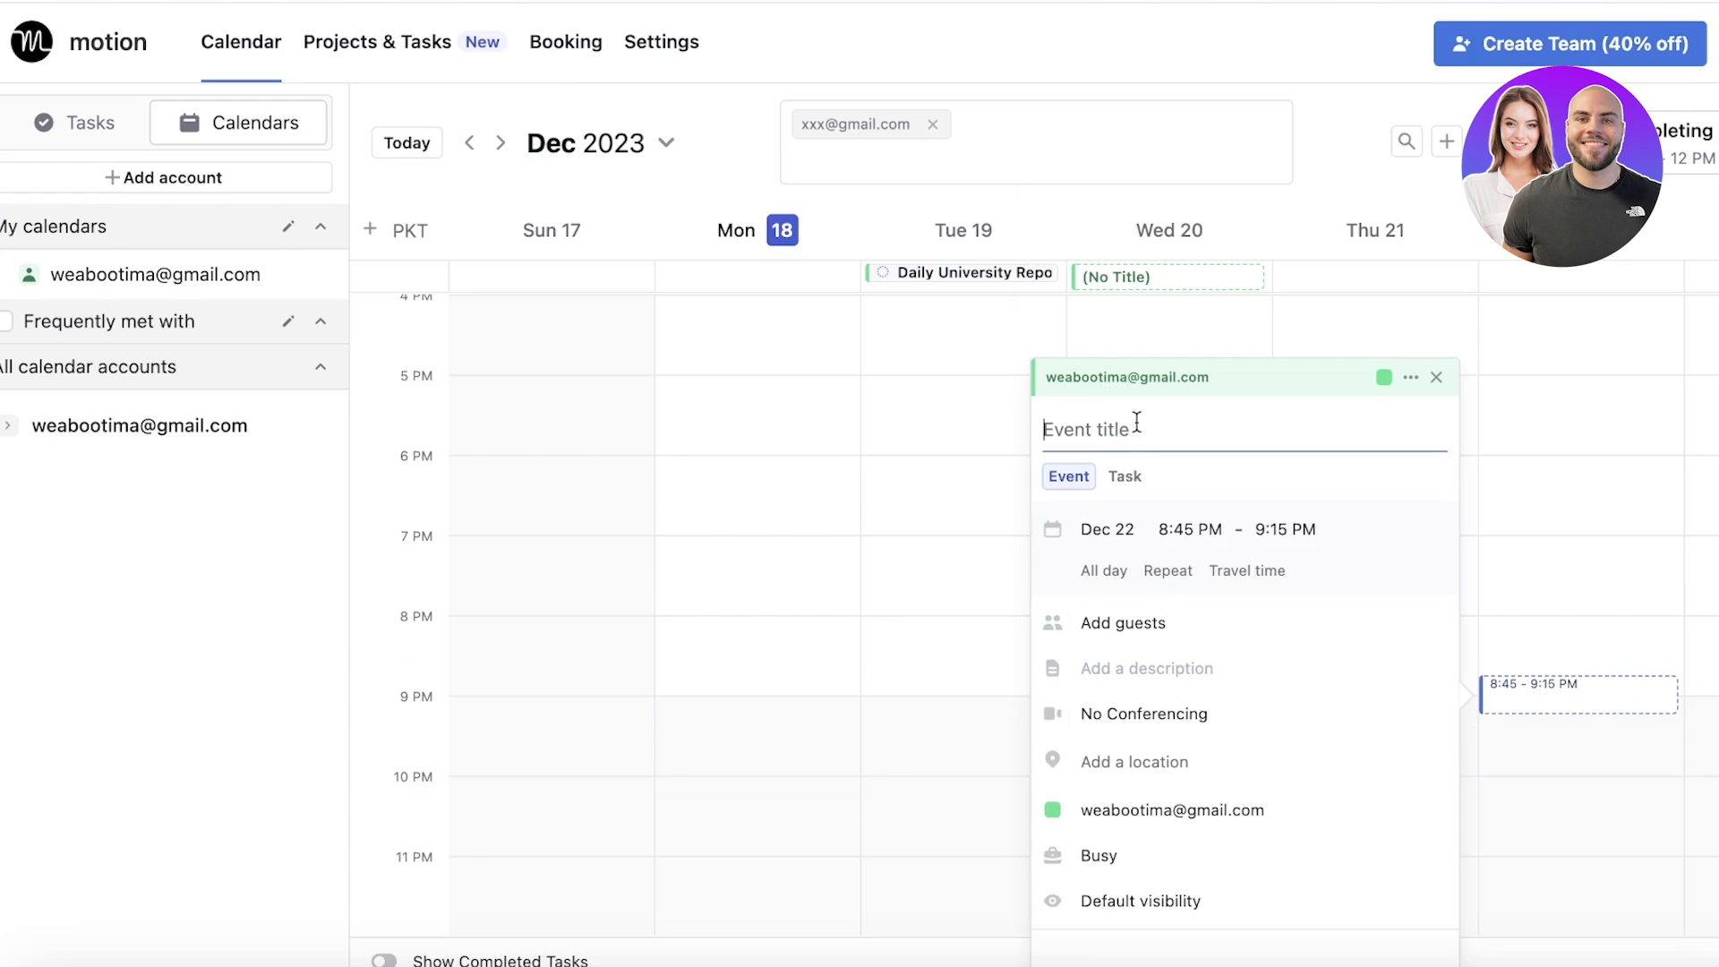
{"action": "type", "text": "W"}
{"action": "key", "text": "BackSpace"}
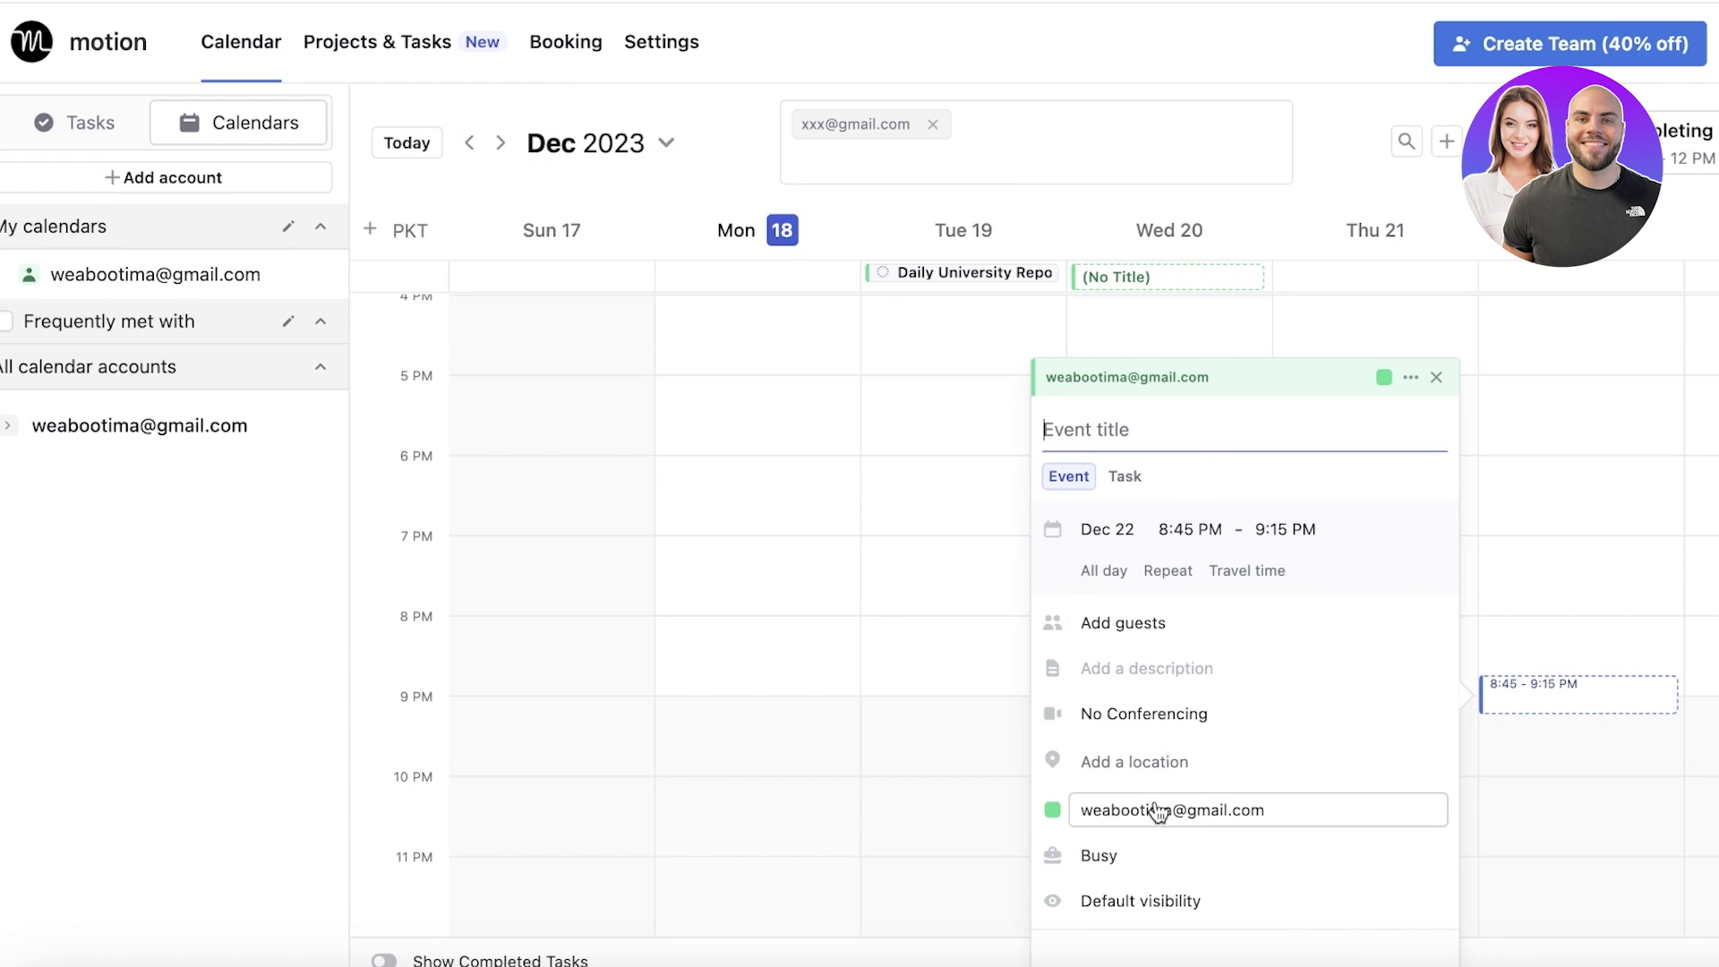
{"action": "left_click", "coordinate": [1144, 624]}
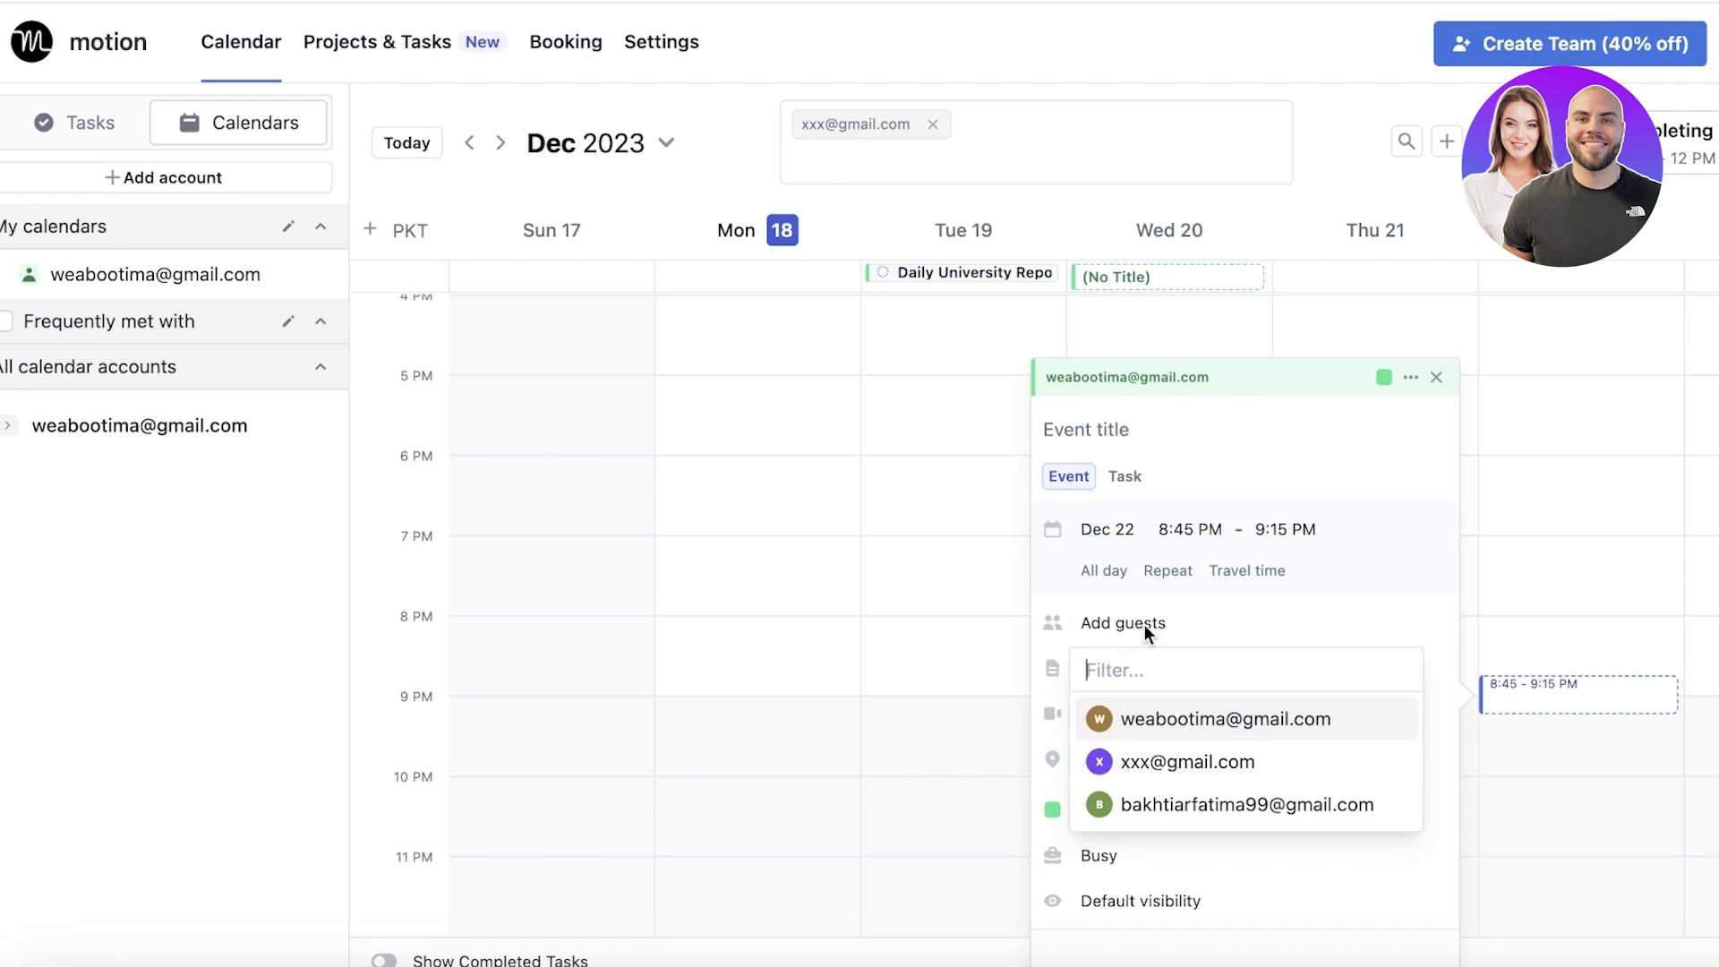
{"action": "left_click", "coordinate": [1163, 720]}
{"action": "left_click", "coordinate": [972, 777]}
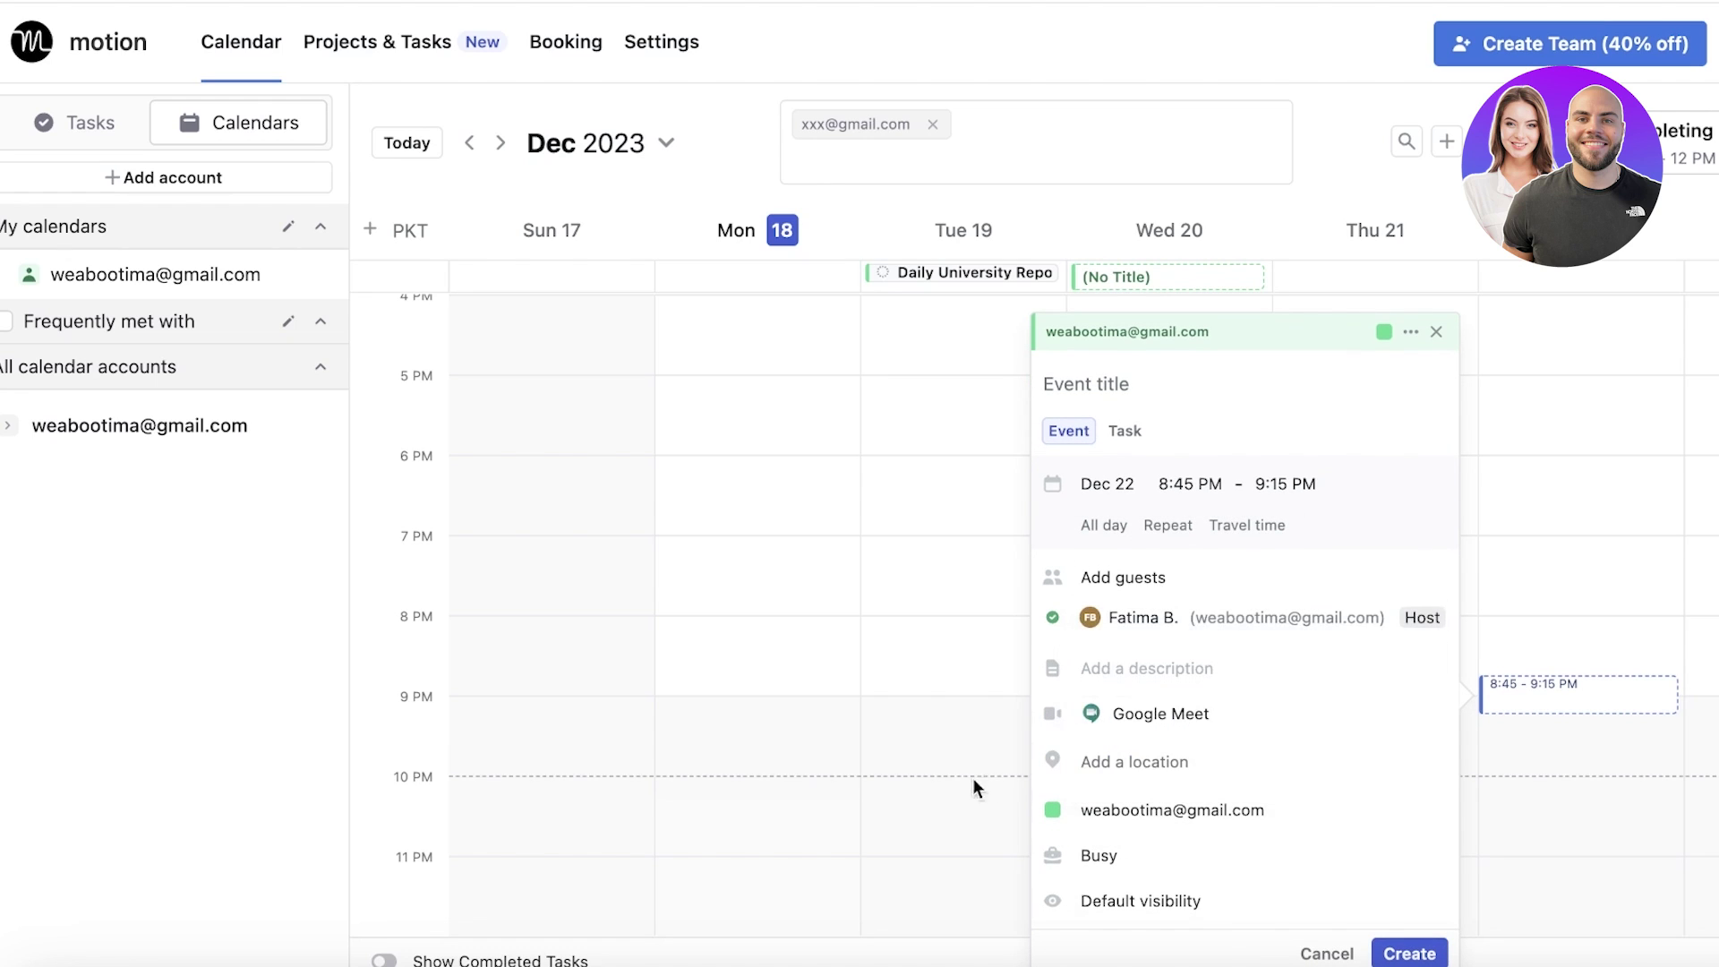
{"action": "left_click", "coordinate": [1324, 952]}
{"action": "left_click", "coordinate": [426, 45]}
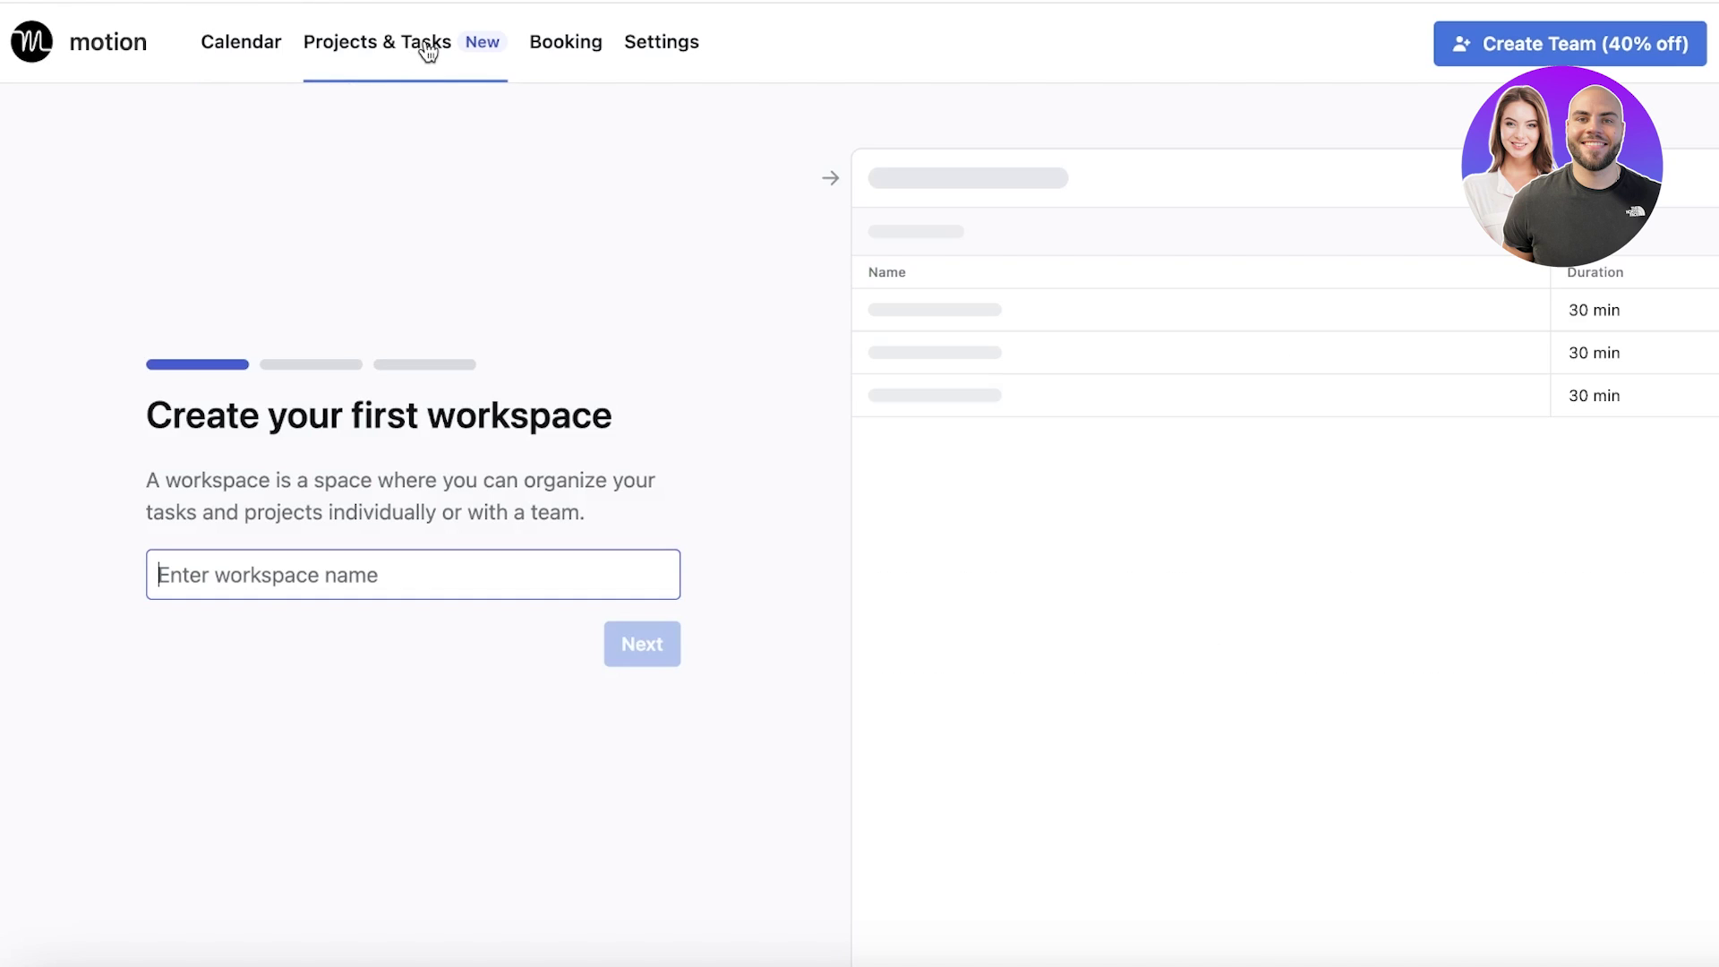
Name the workspace 'PERSONAL TASKS' and continue to the first-project step
{"action": "type", "text": "A"}
{"action": "key", "text": "BackSpace"}
{"action": "type", "text": "PERS"}
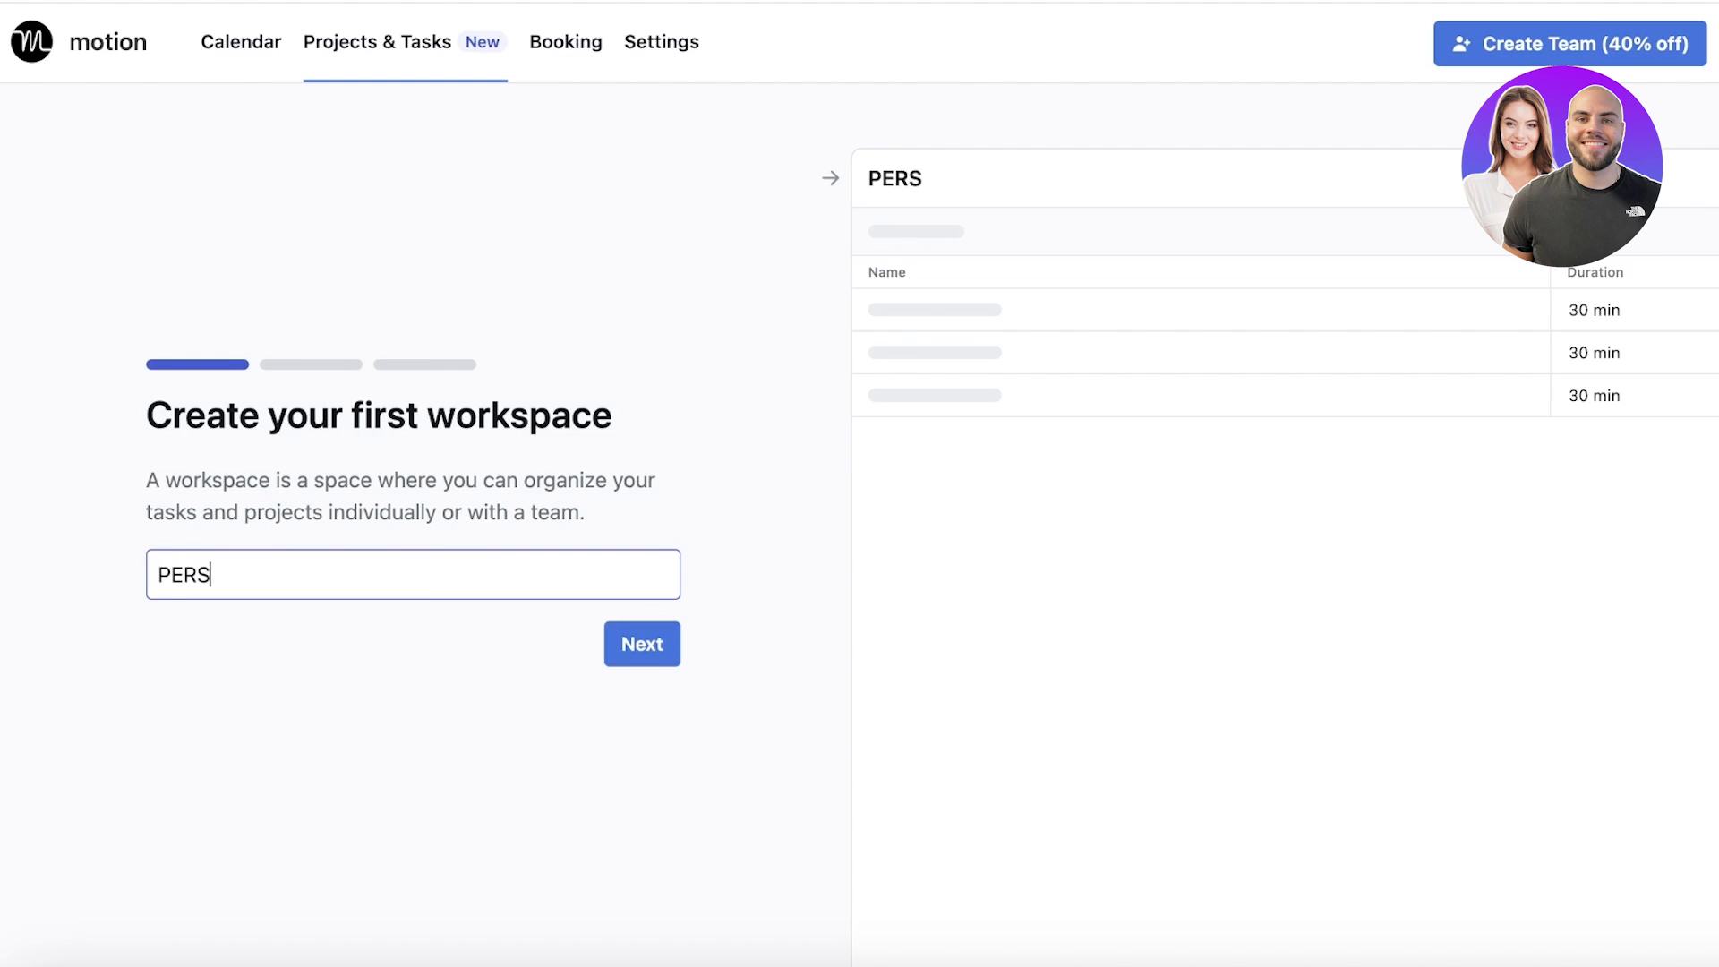
{"action": "type", "text": "ONAL TASKS"}
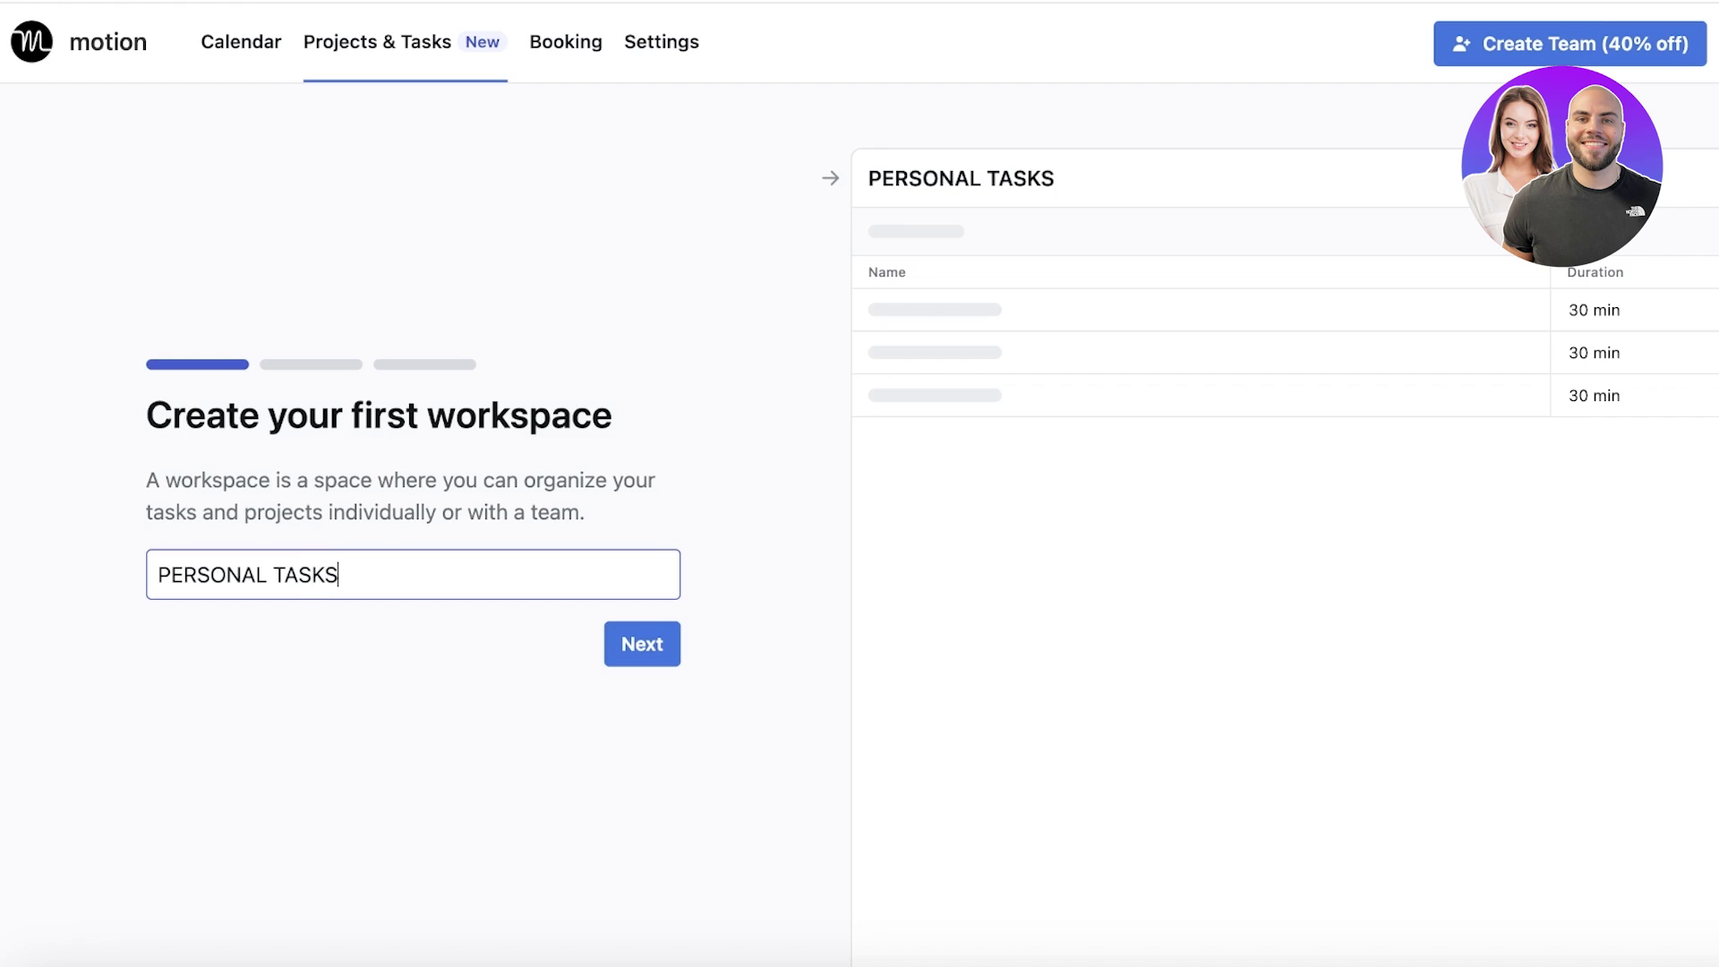
{"action": "left_click", "coordinate": [656, 653]}
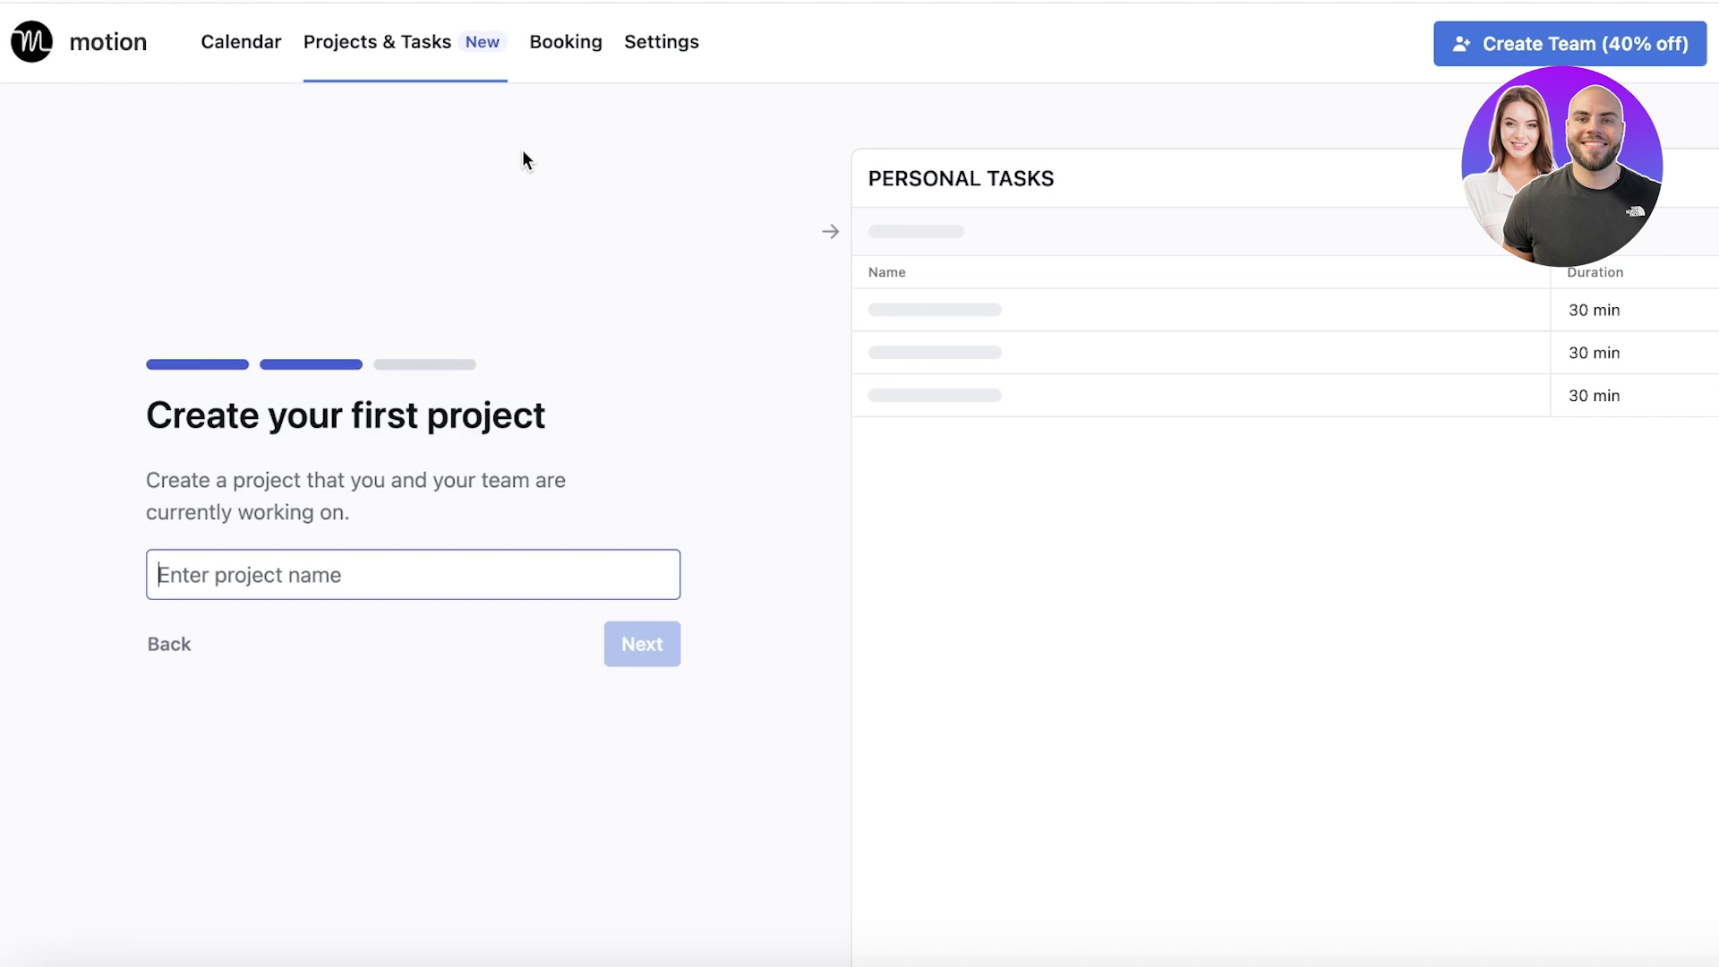
Return to the Dec 17–23 week calendar and scroll through it
{"action": "left_click", "coordinate": [241, 57]}
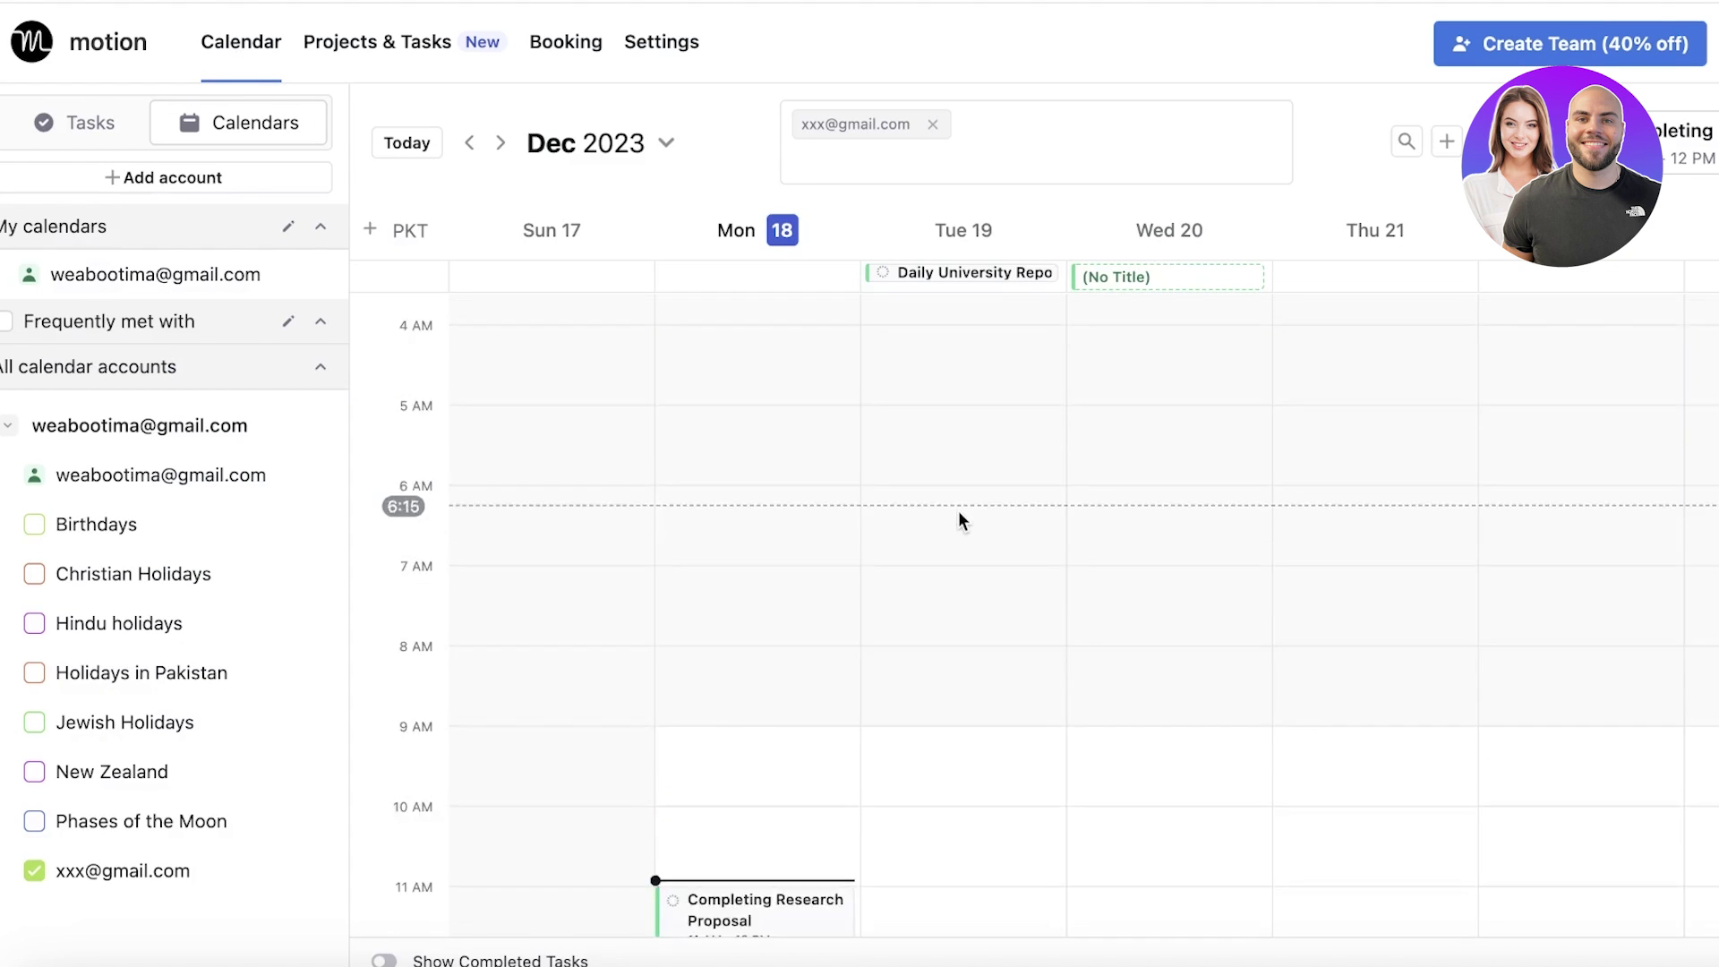
{"action": "scroll", "coordinate": [958, 512], "scroll_direction": "up", "scroll_amount": 4}
{"action": "scroll", "coordinate": [1194, 628], "scroll_direction": "down", "scroll_amount": 7}
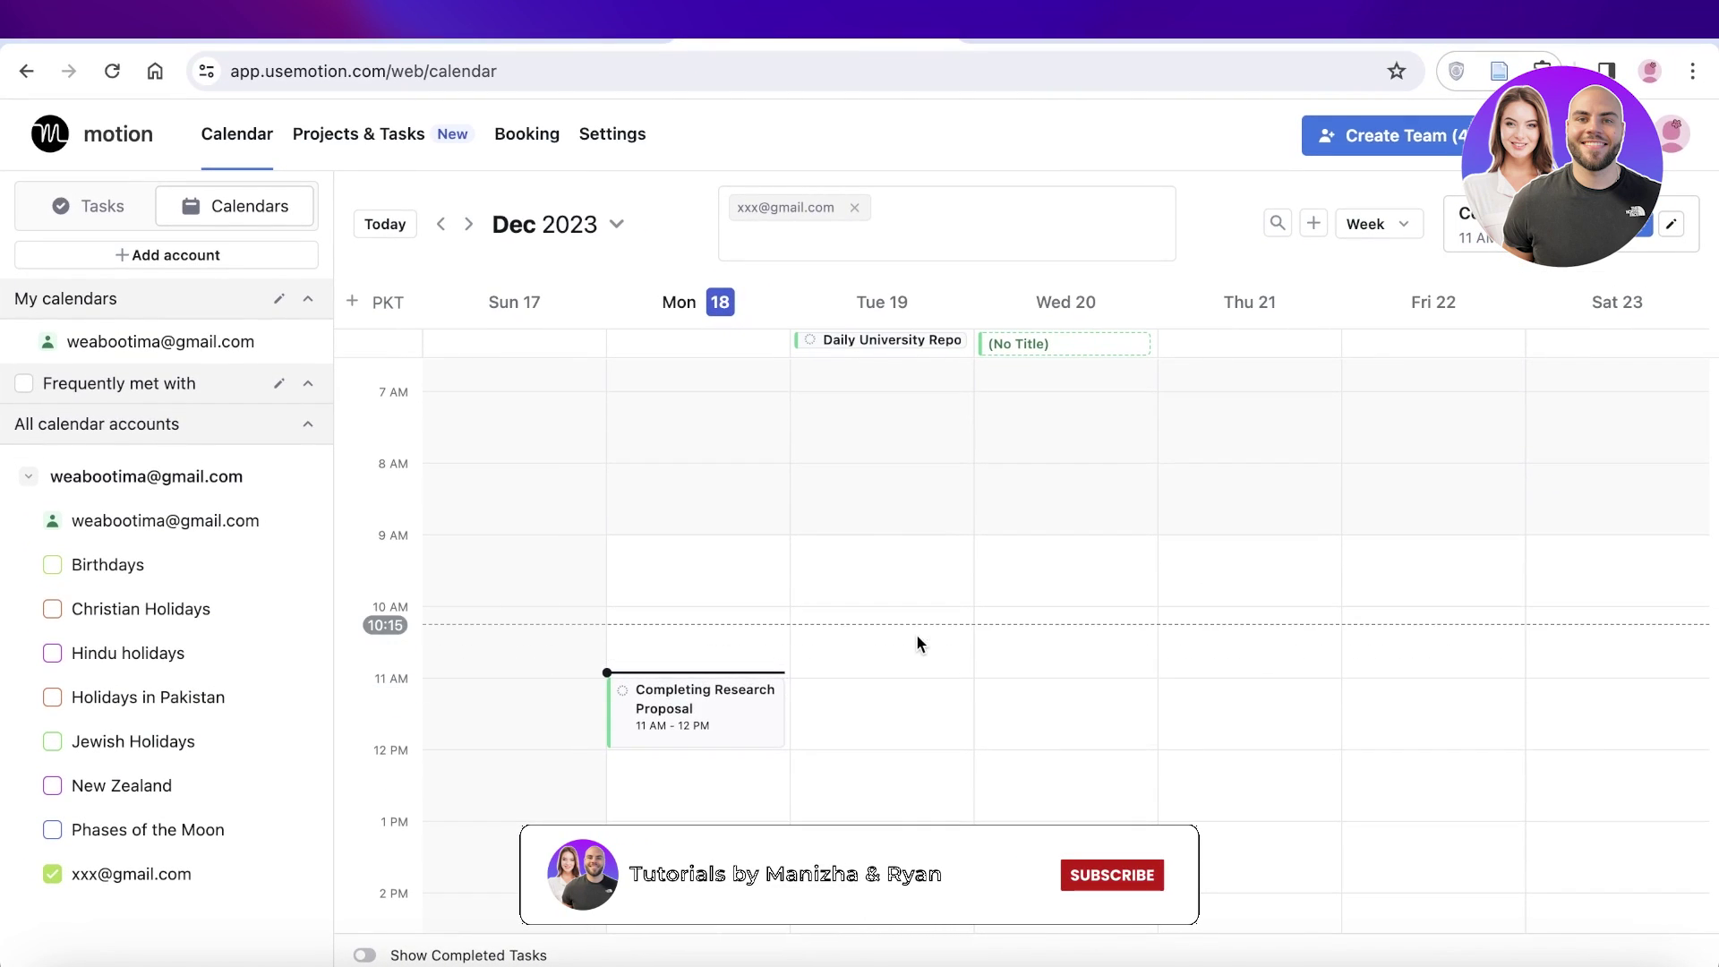
{"action": "scroll", "coordinate": [928, 650], "scroll_direction": "up", "scroll_amount": 2}
{"action": "scroll", "coordinate": [931, 650], "scroll_direction": "up", "scroll_amount": 5}
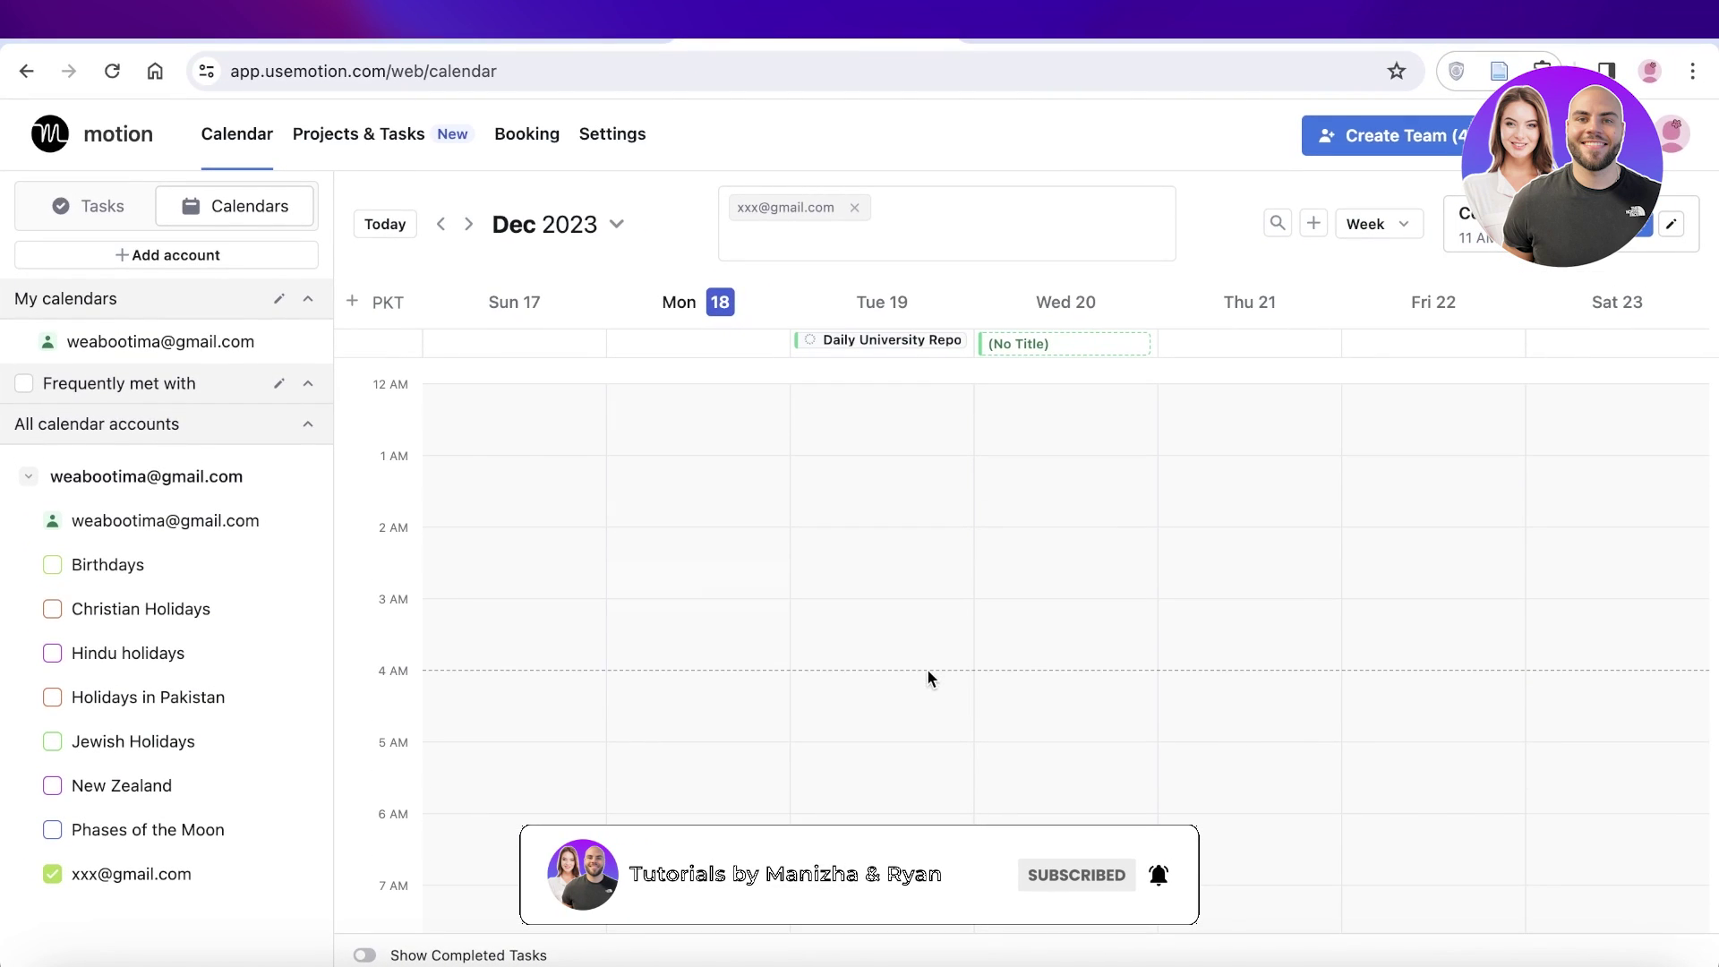